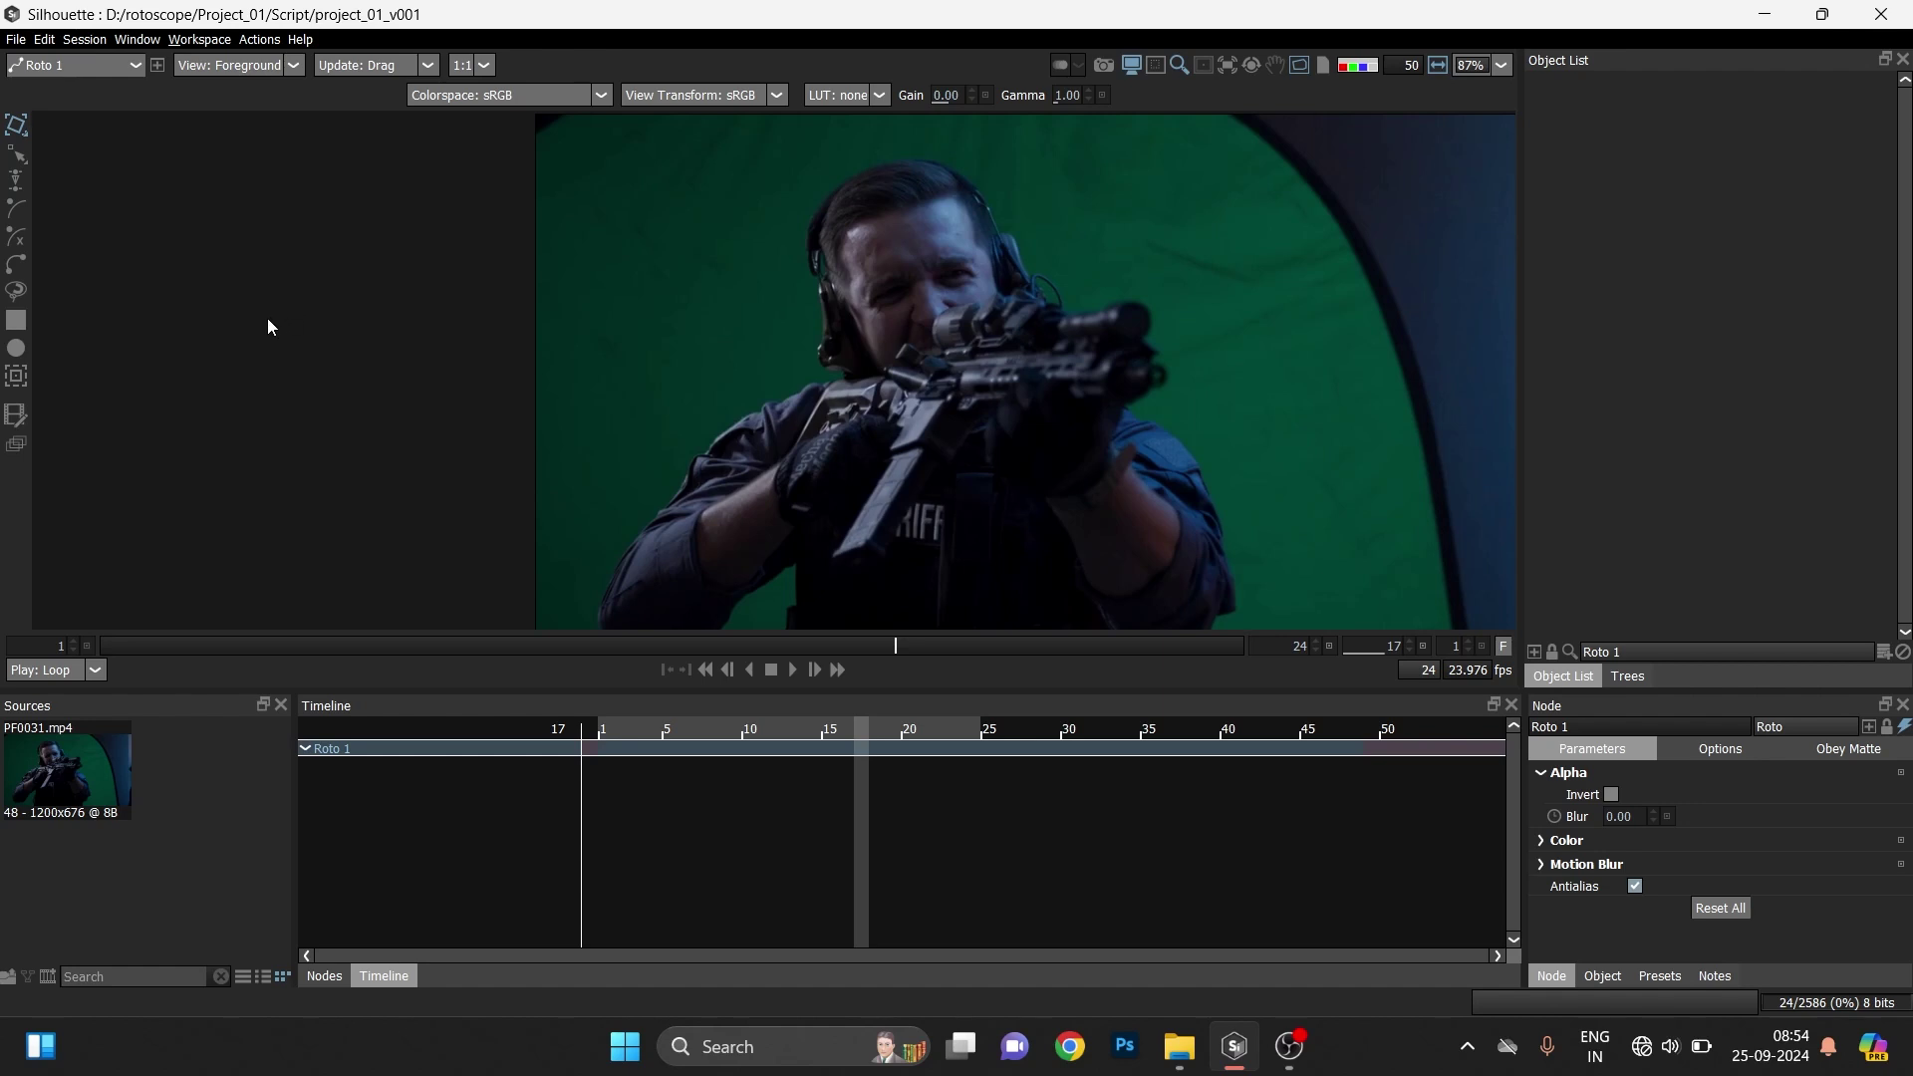
- Look over the Transform and Reshape tool variants and activate the B-Spline drawing tool
{"action": "left_click", "coordinate": [16, 133]}
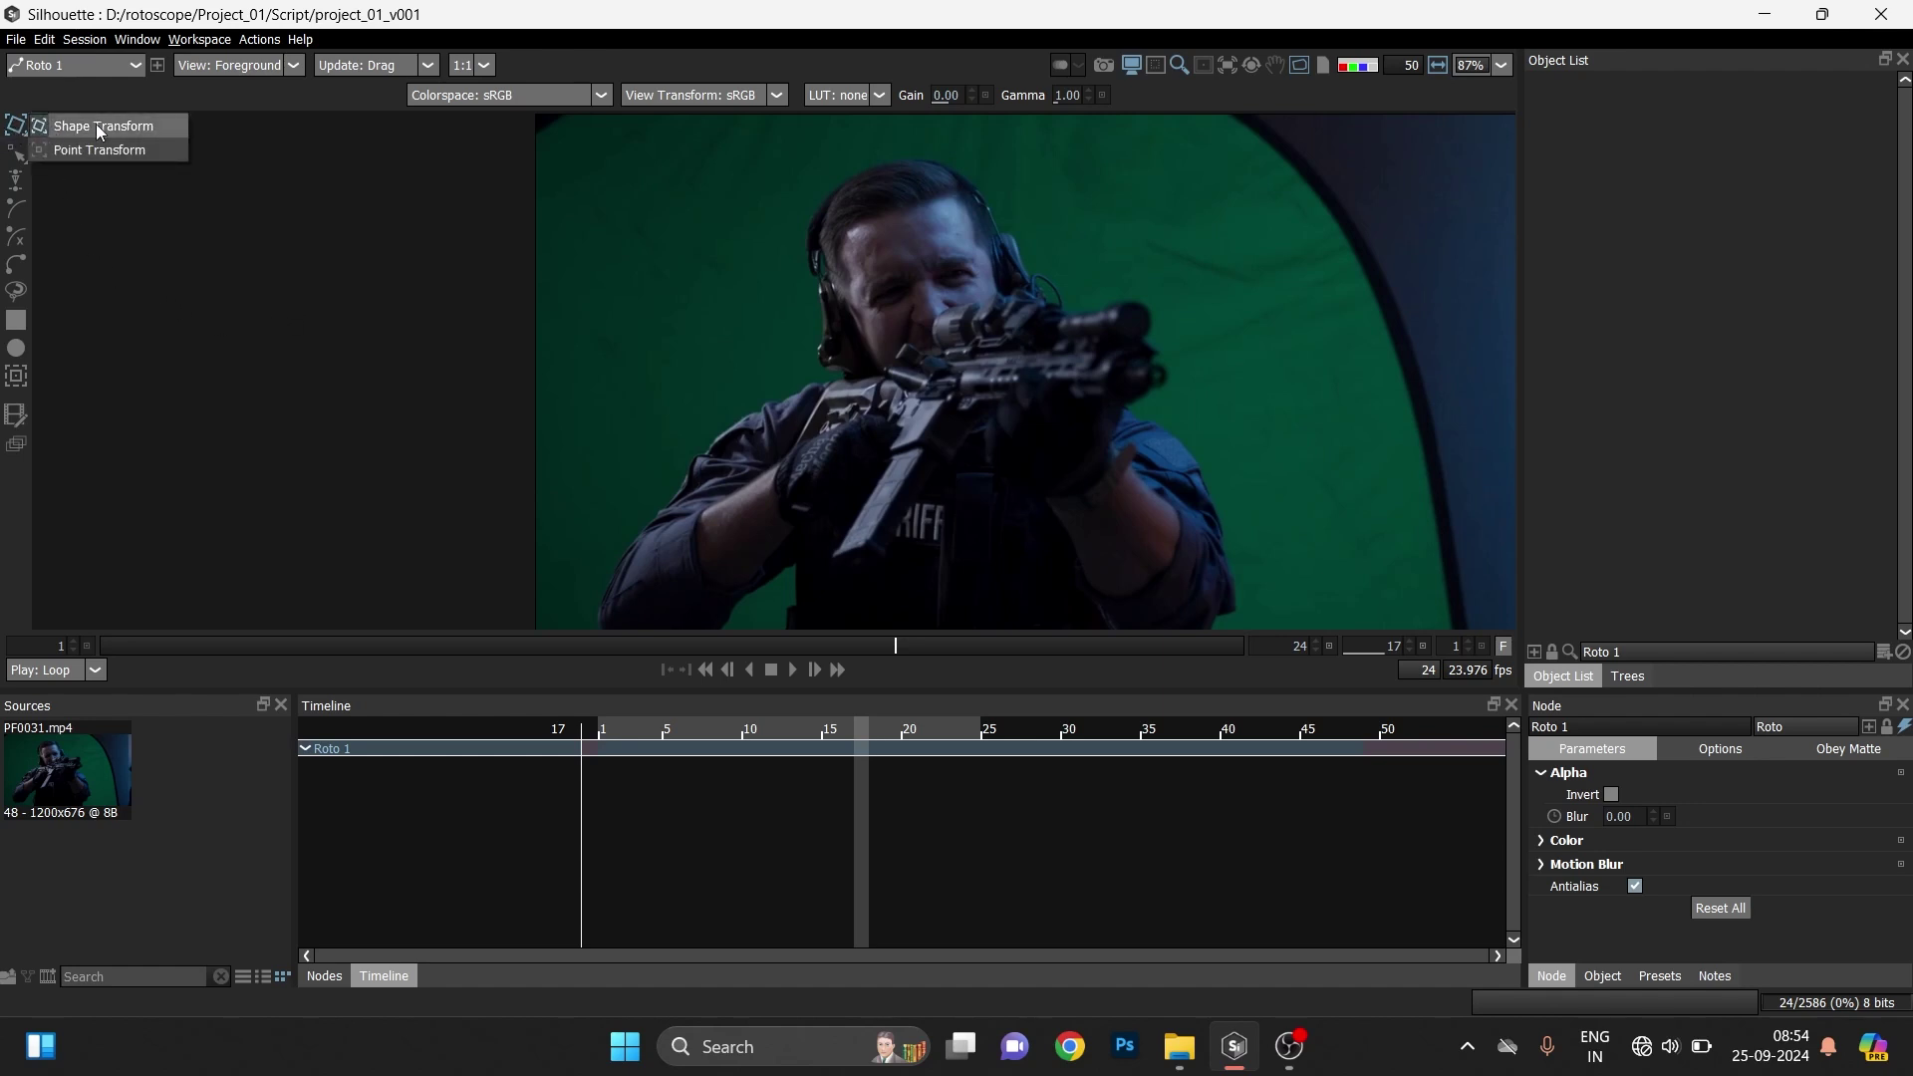
{"action": "left_click", "coordinate": [67, 177]}
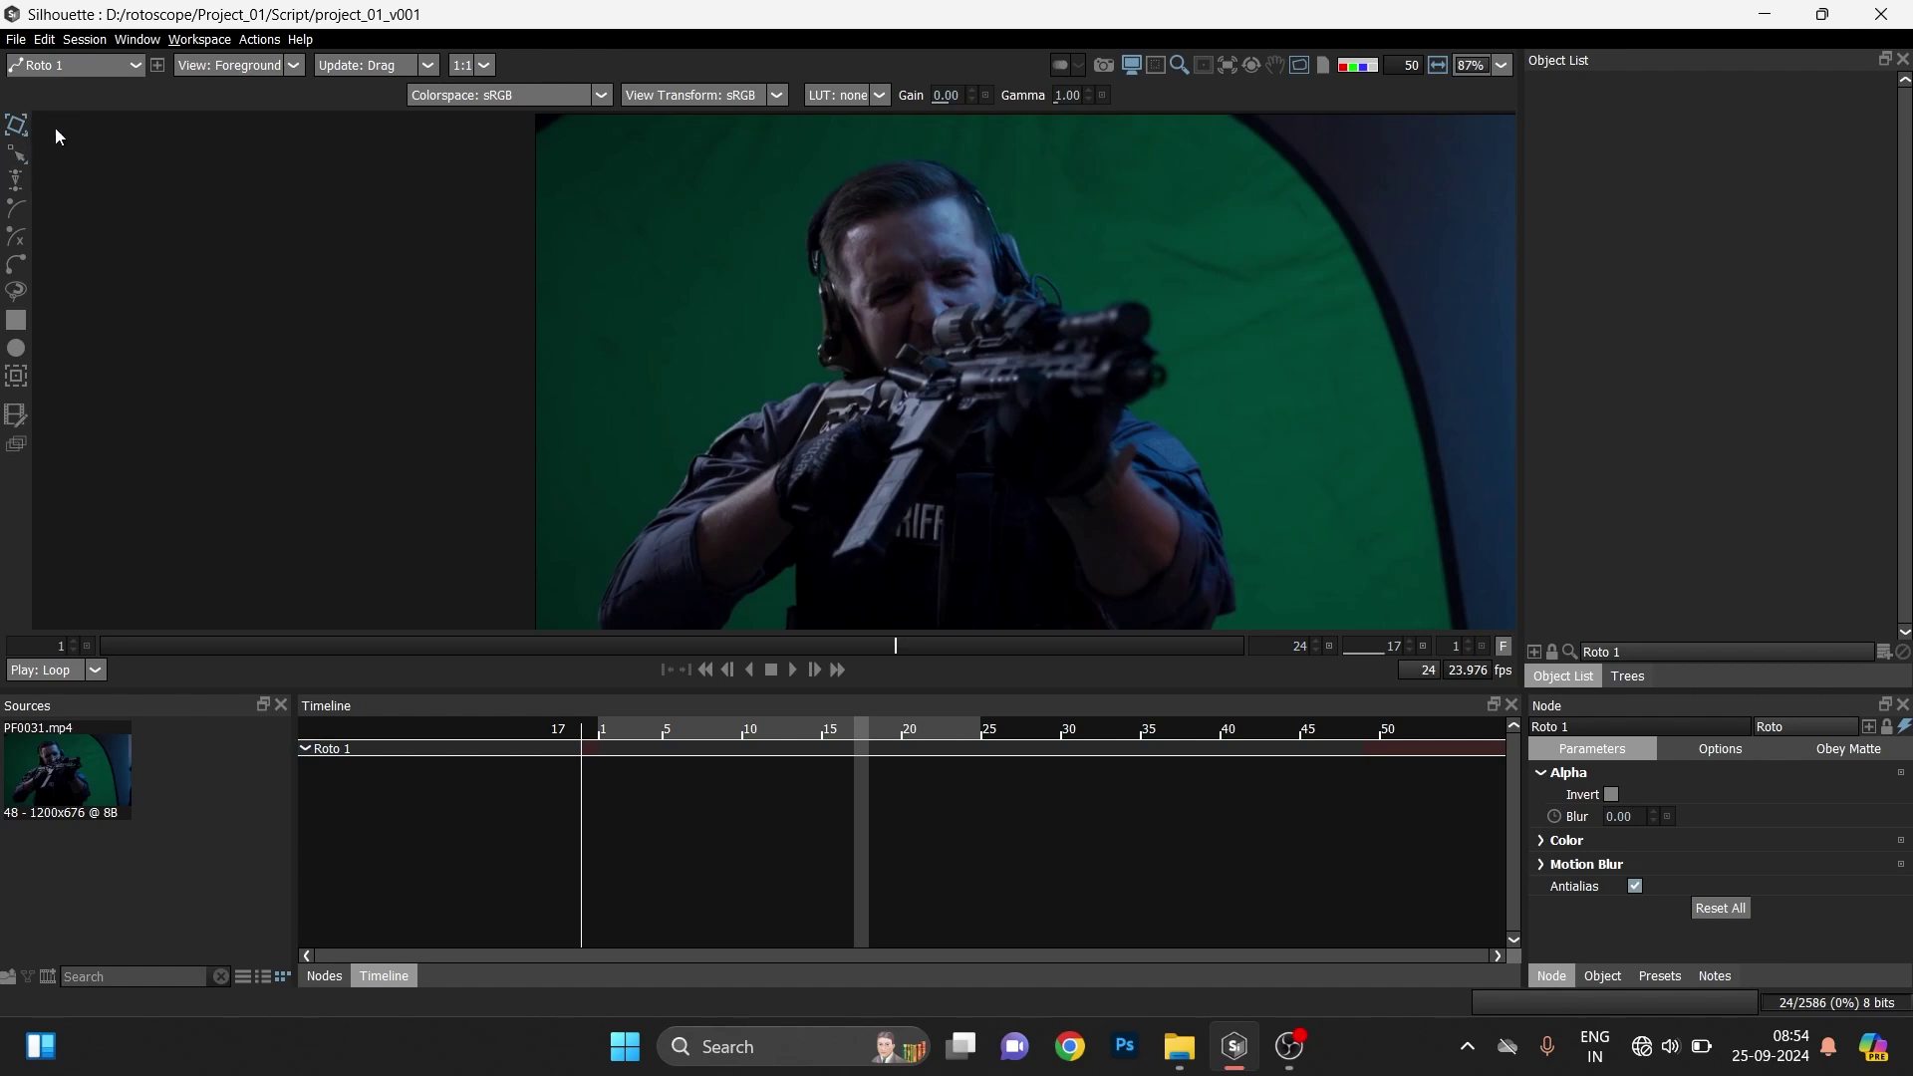
{"action": "left_click", "coordinate": [20, 159]}
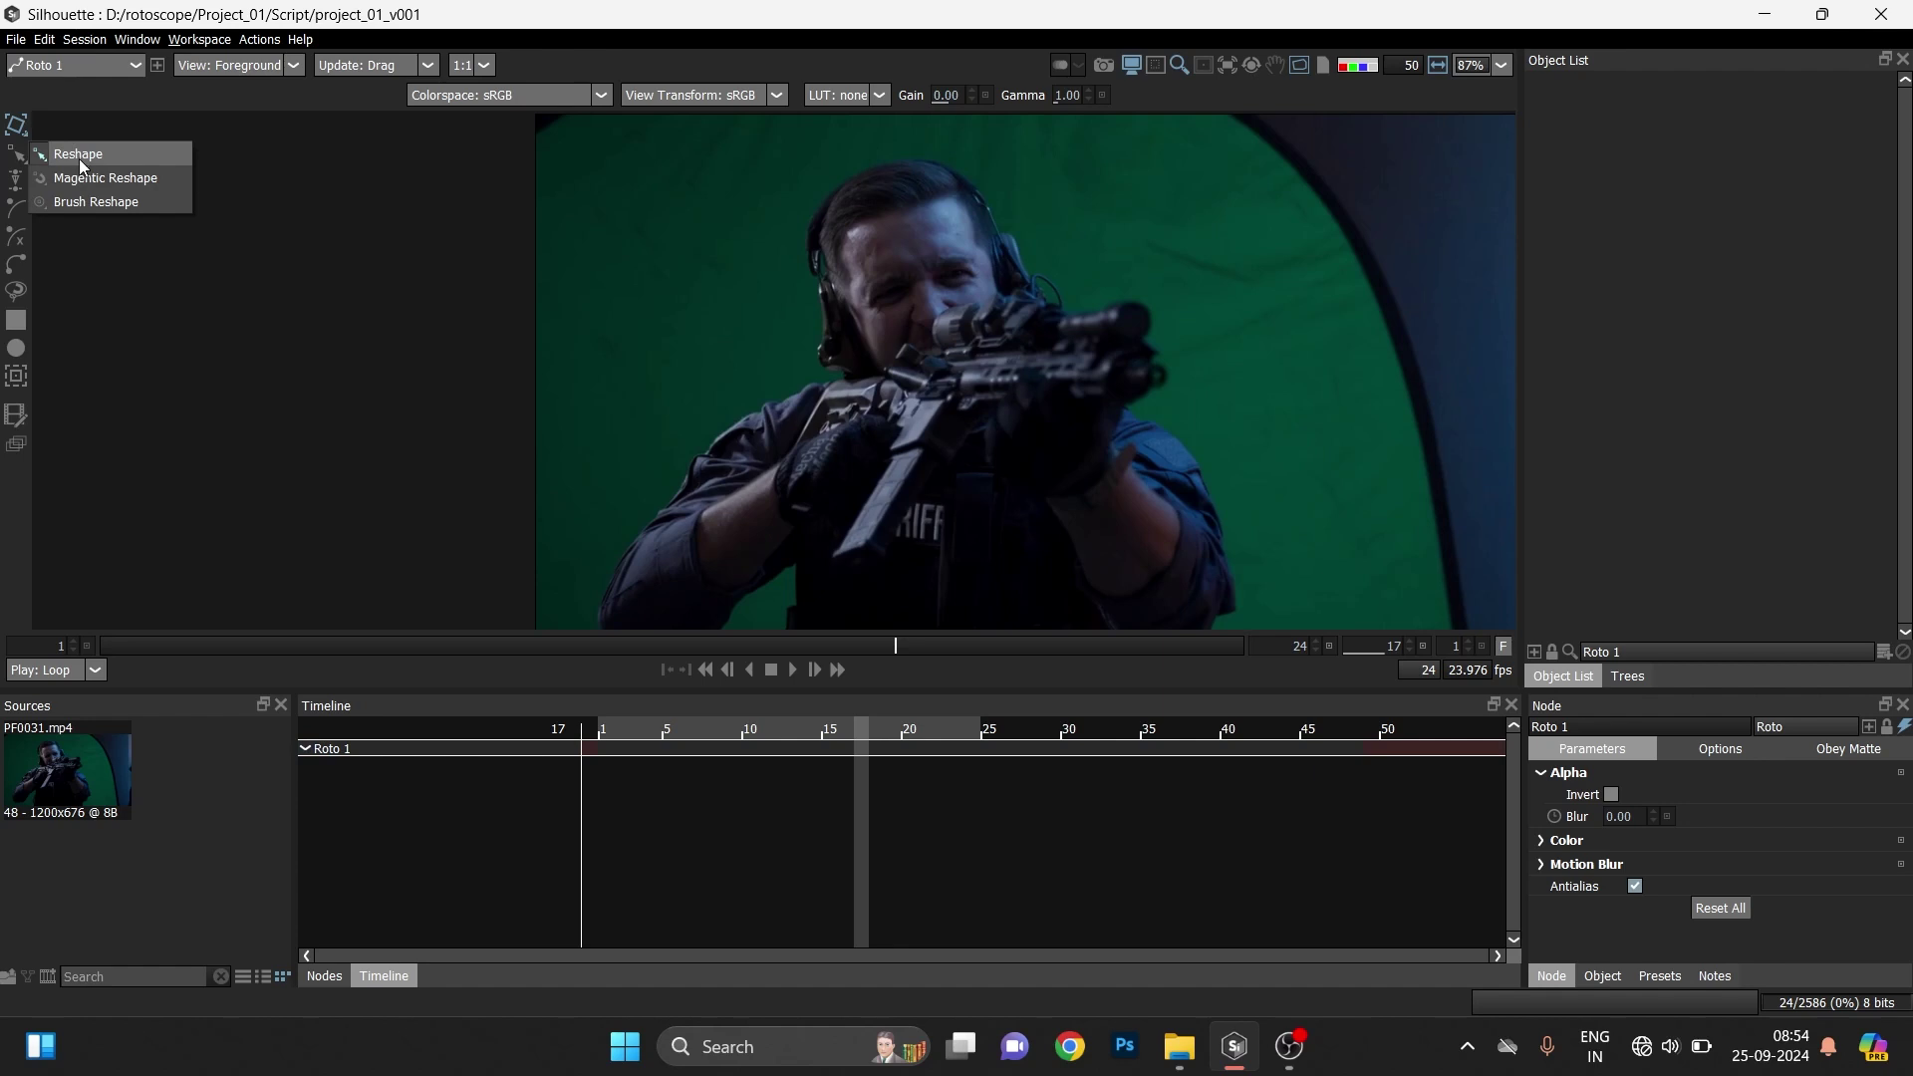
{"action": "left_click", "coordinate": [18, 214]}
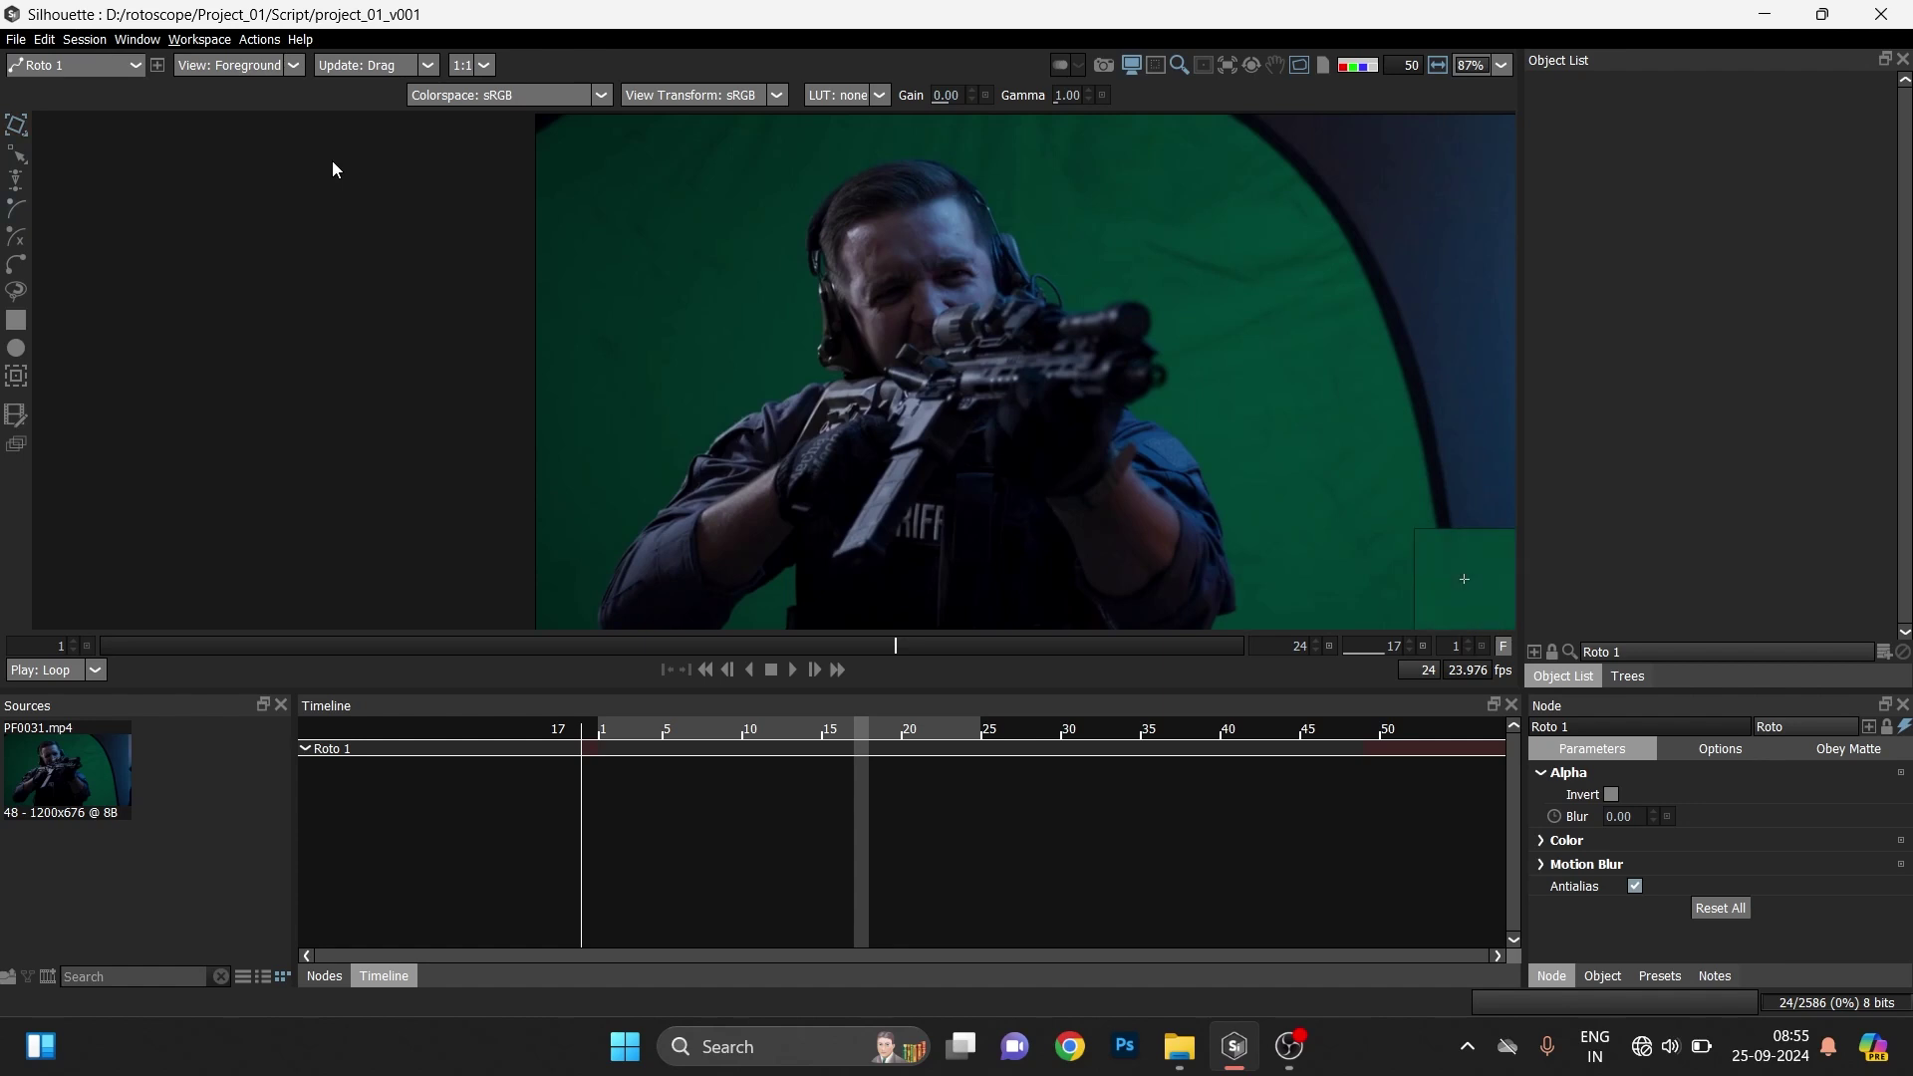
- Examine the man's sleeve, face, headset and rifle edges against the green screen at close range
{"action": "scroll", "coordinate": [787, 453], "scroll_direction": "up", "scroll_amount": 2}
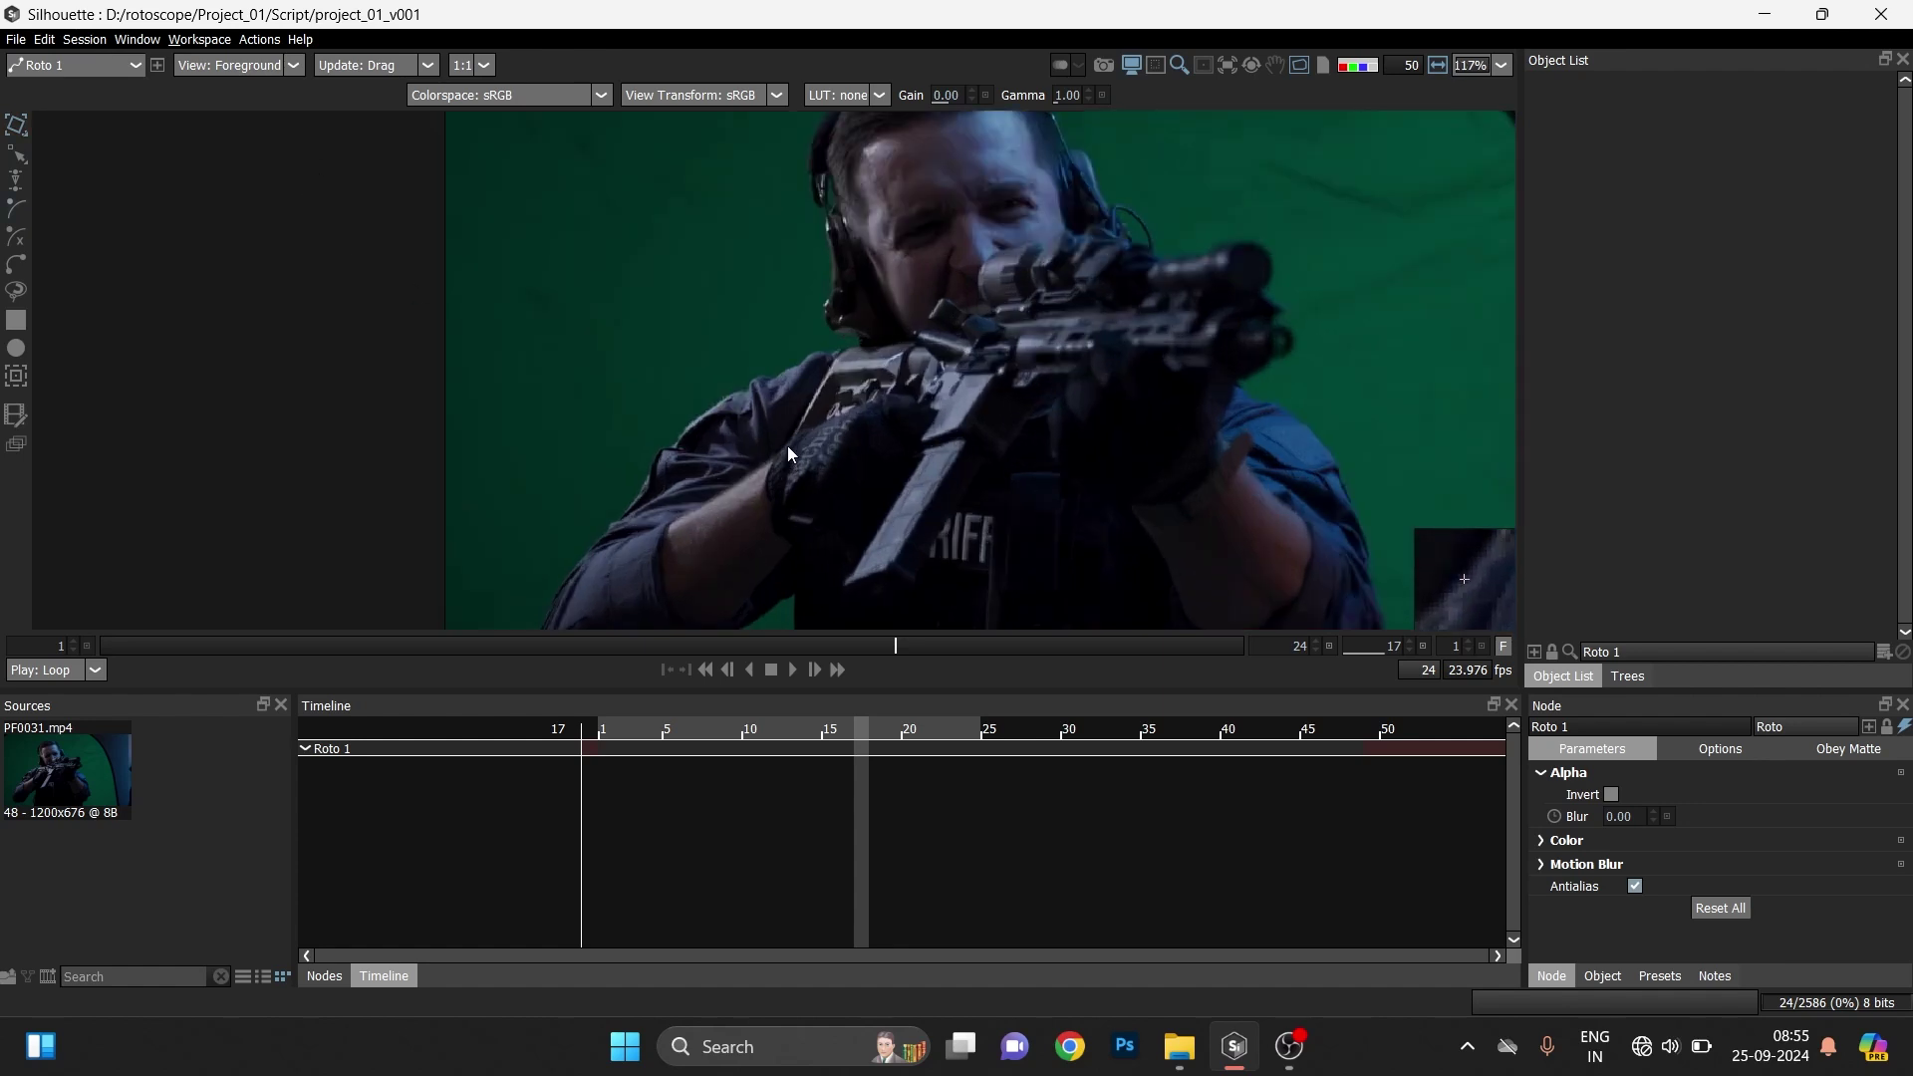
{"action": "scroll", "coordinate": [737, 478], "scroll_direction": "up", "scroll_amount": 1}
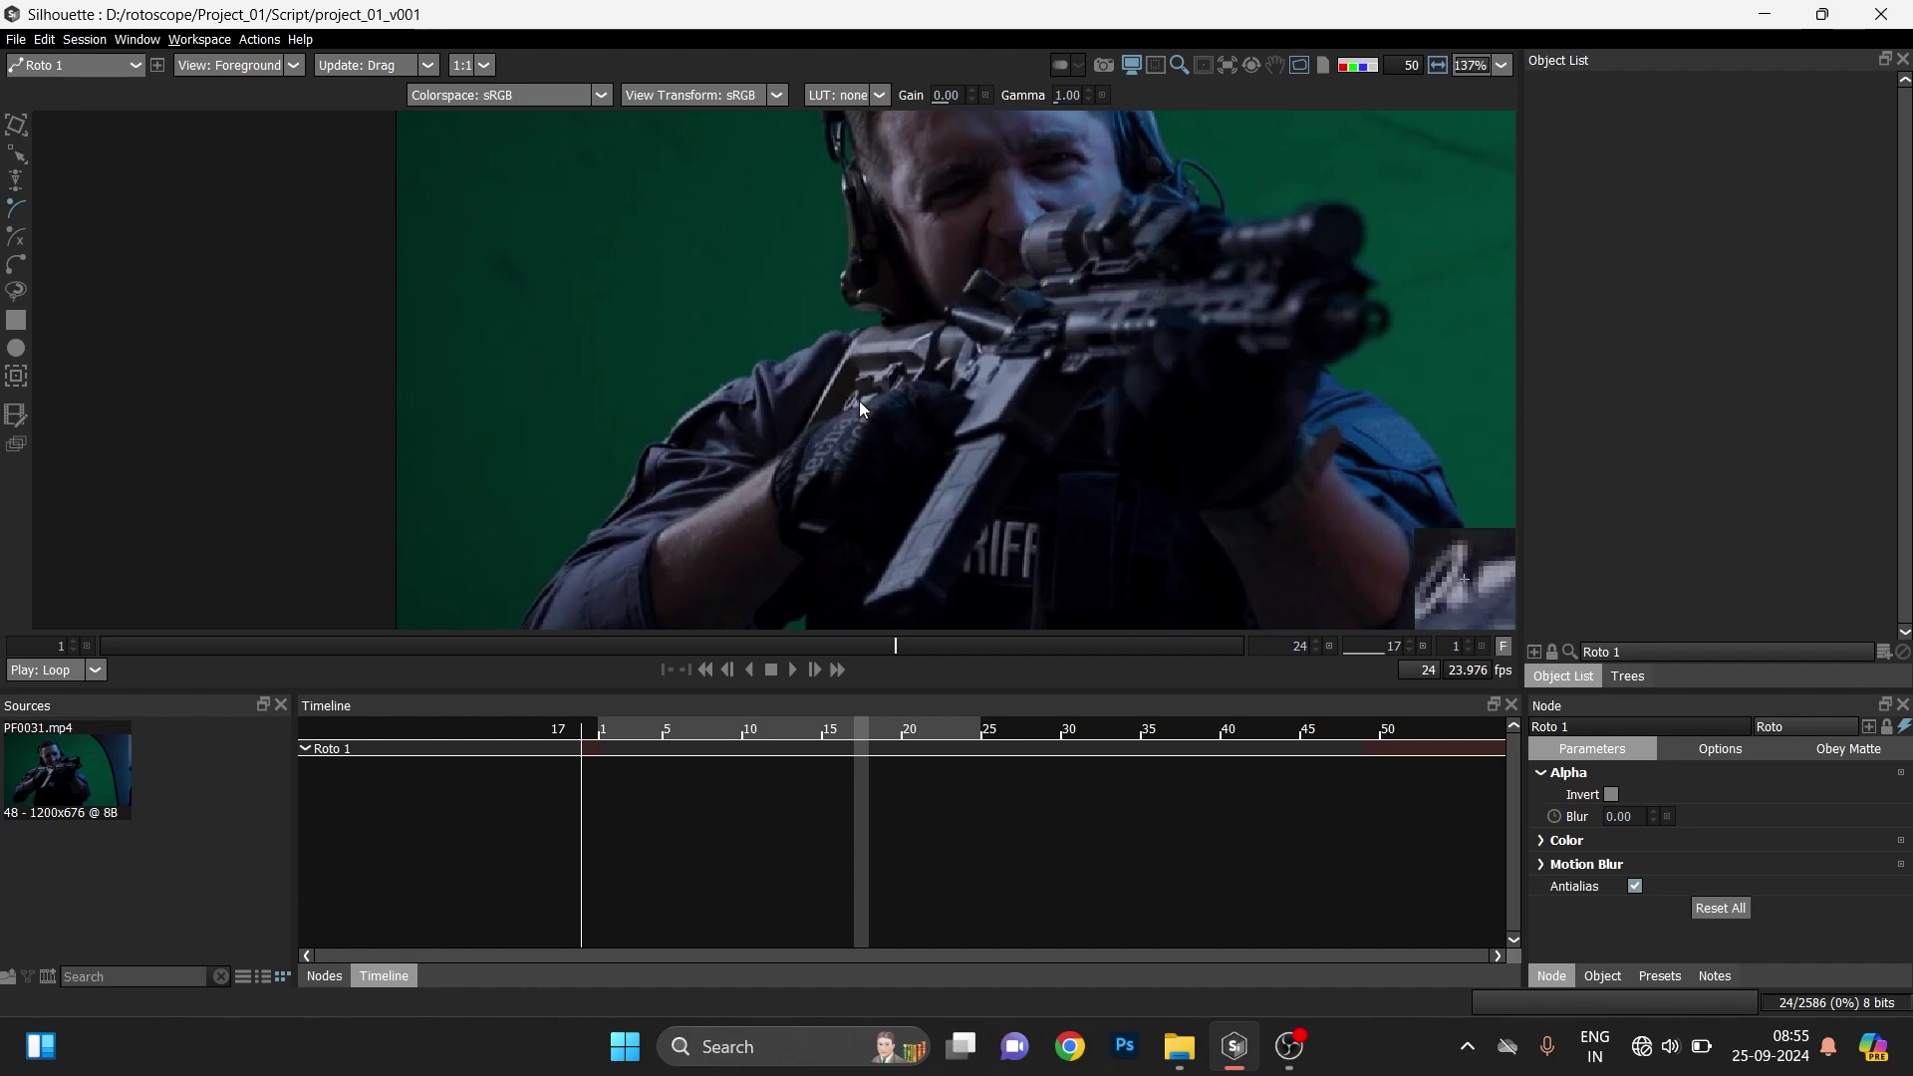
{"action": "scroll", "coordinate": [859, 400], "scroll_direction": "up", "scroll_amount": 1}
{"action": "scroll", "coordinate": [869, 355], "scroll_direction": "up", "scroll_amount": 6}
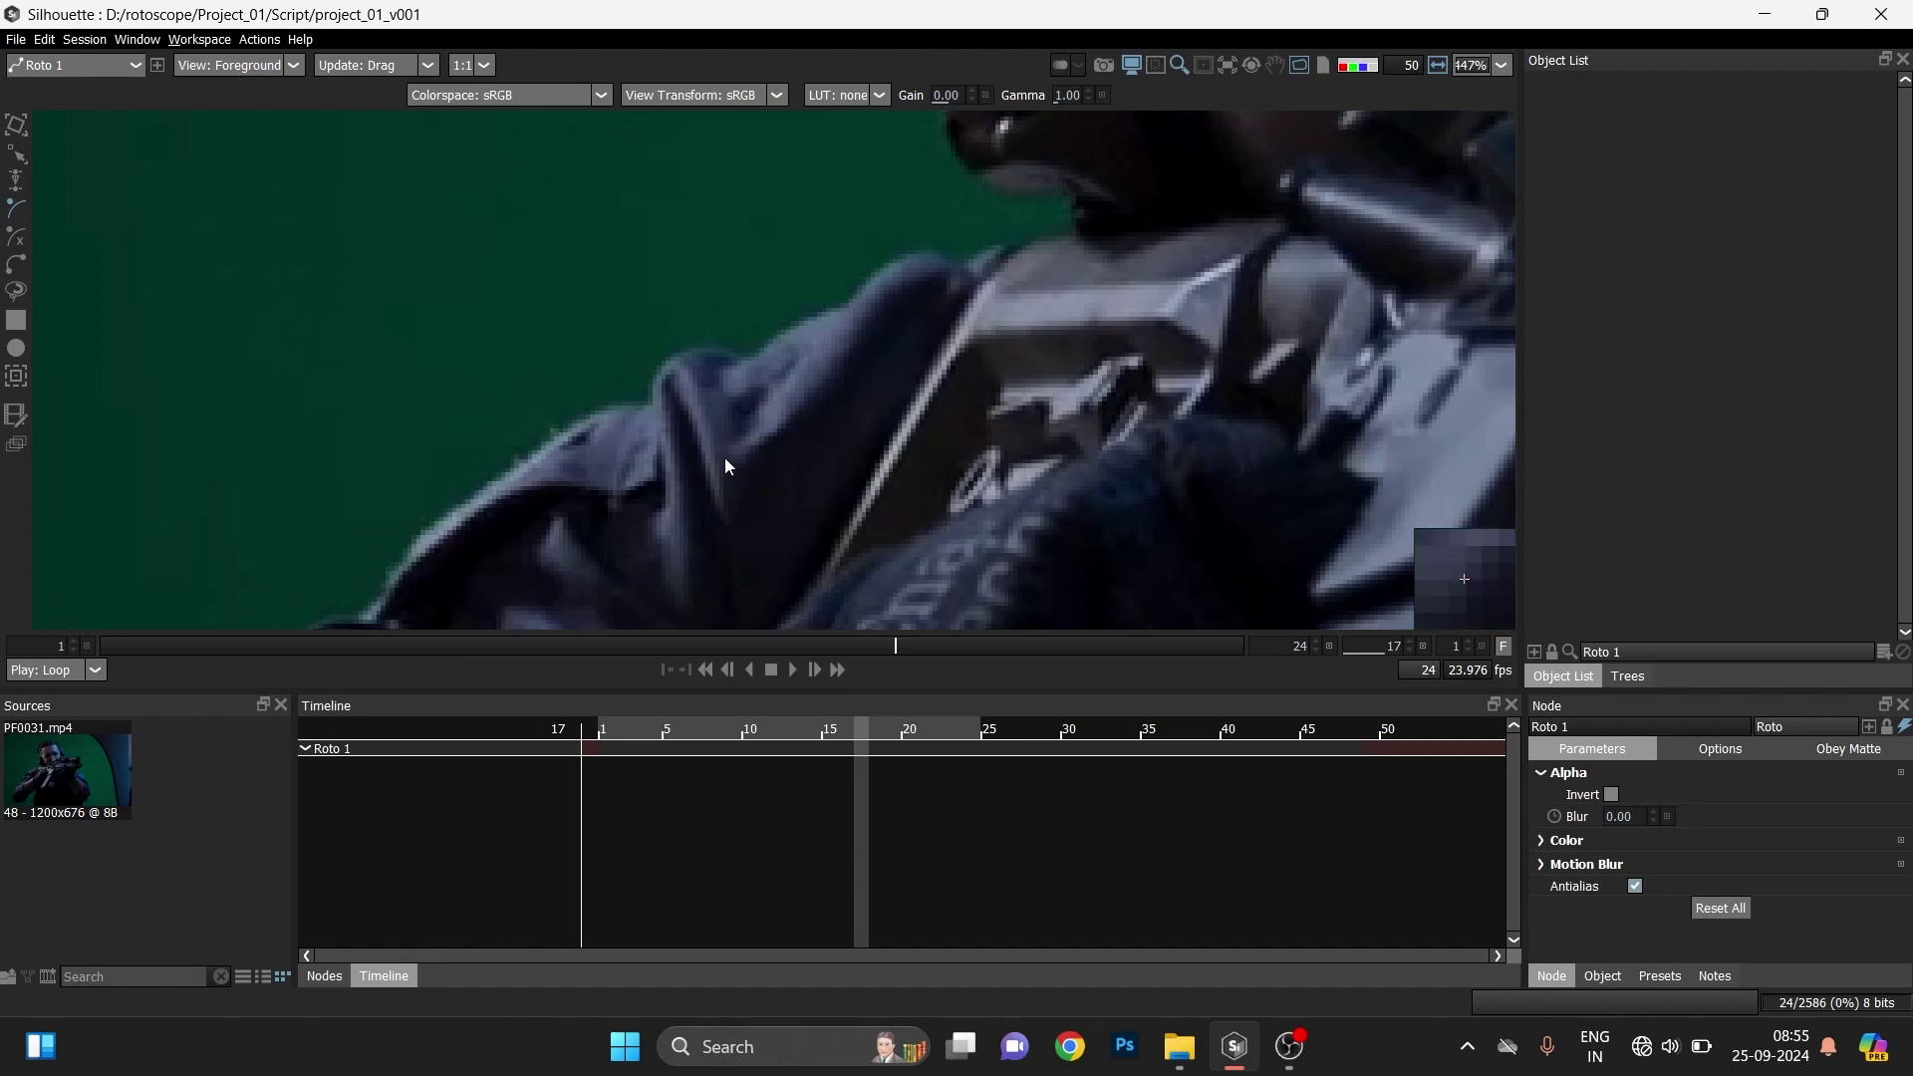
{"action": "left_click_drag", "start_coordinate": [912, 360], "coordinate": [354, 669]}
{"action": "scroll", "coordinate": [887, 365], "scroll_direction": "down", "scroll_amount": 3}
{"action": "left_click_drag", "start_coordinate": [1047, 311], "coordinate": [598, 619]}
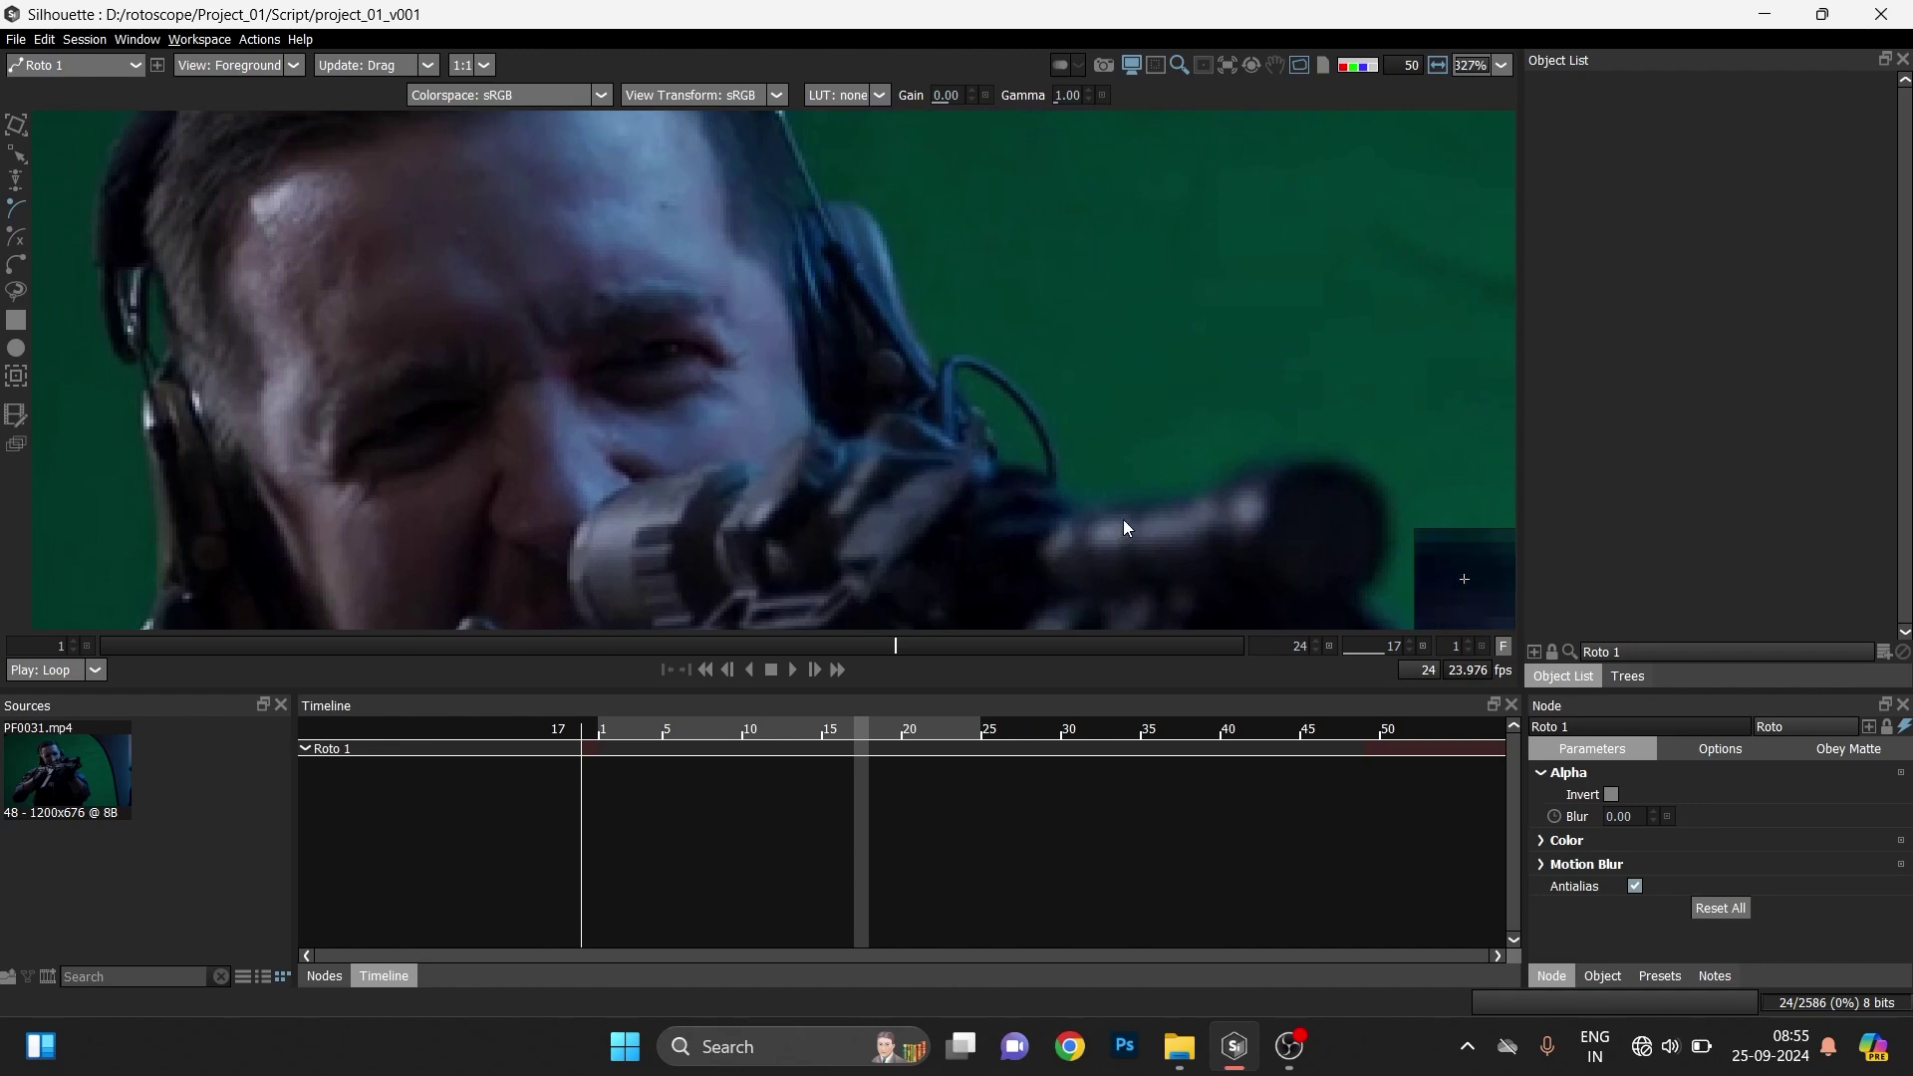
{"action": "left_click_drag", "start_coordinate": [1122, 518], "coordinate": [1163, 302]}
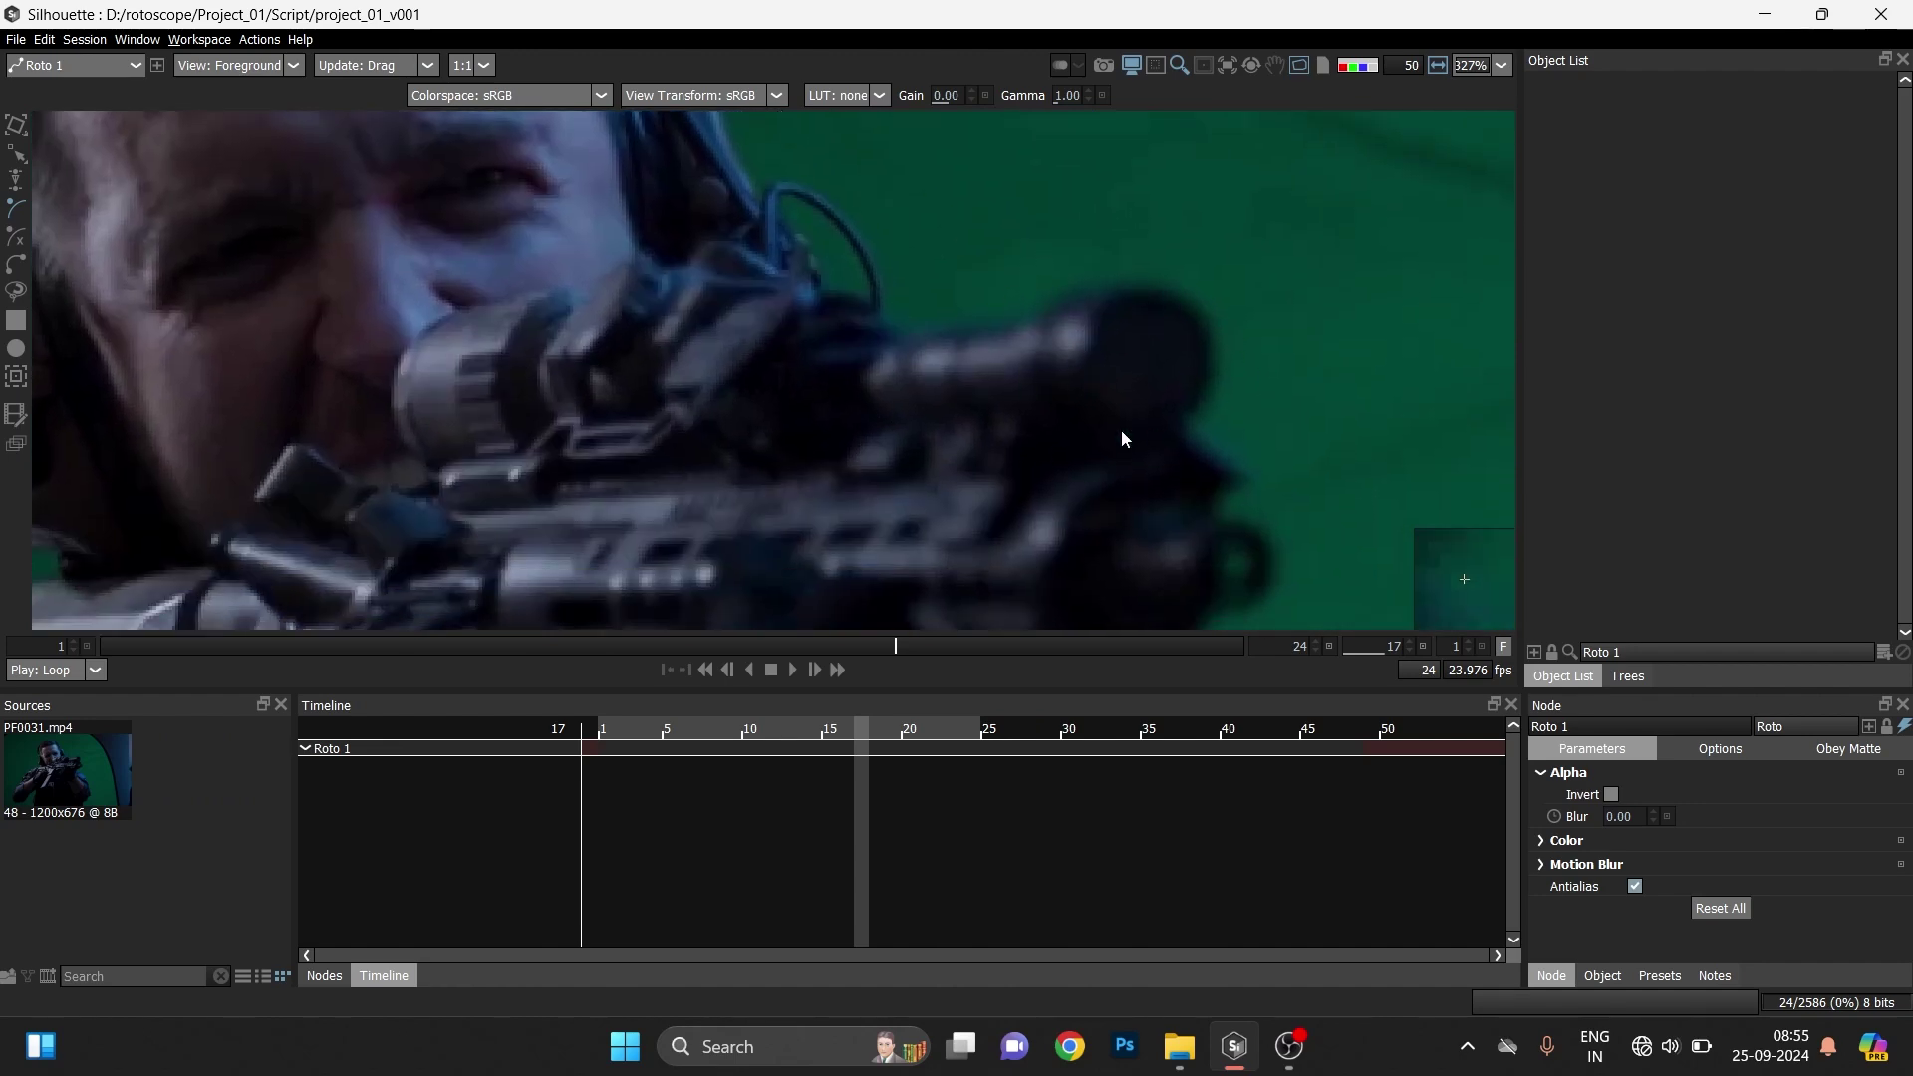
{"action": "left_click_drag", "start_coordinate": [953, 468], "coordinate": [761, 235]}
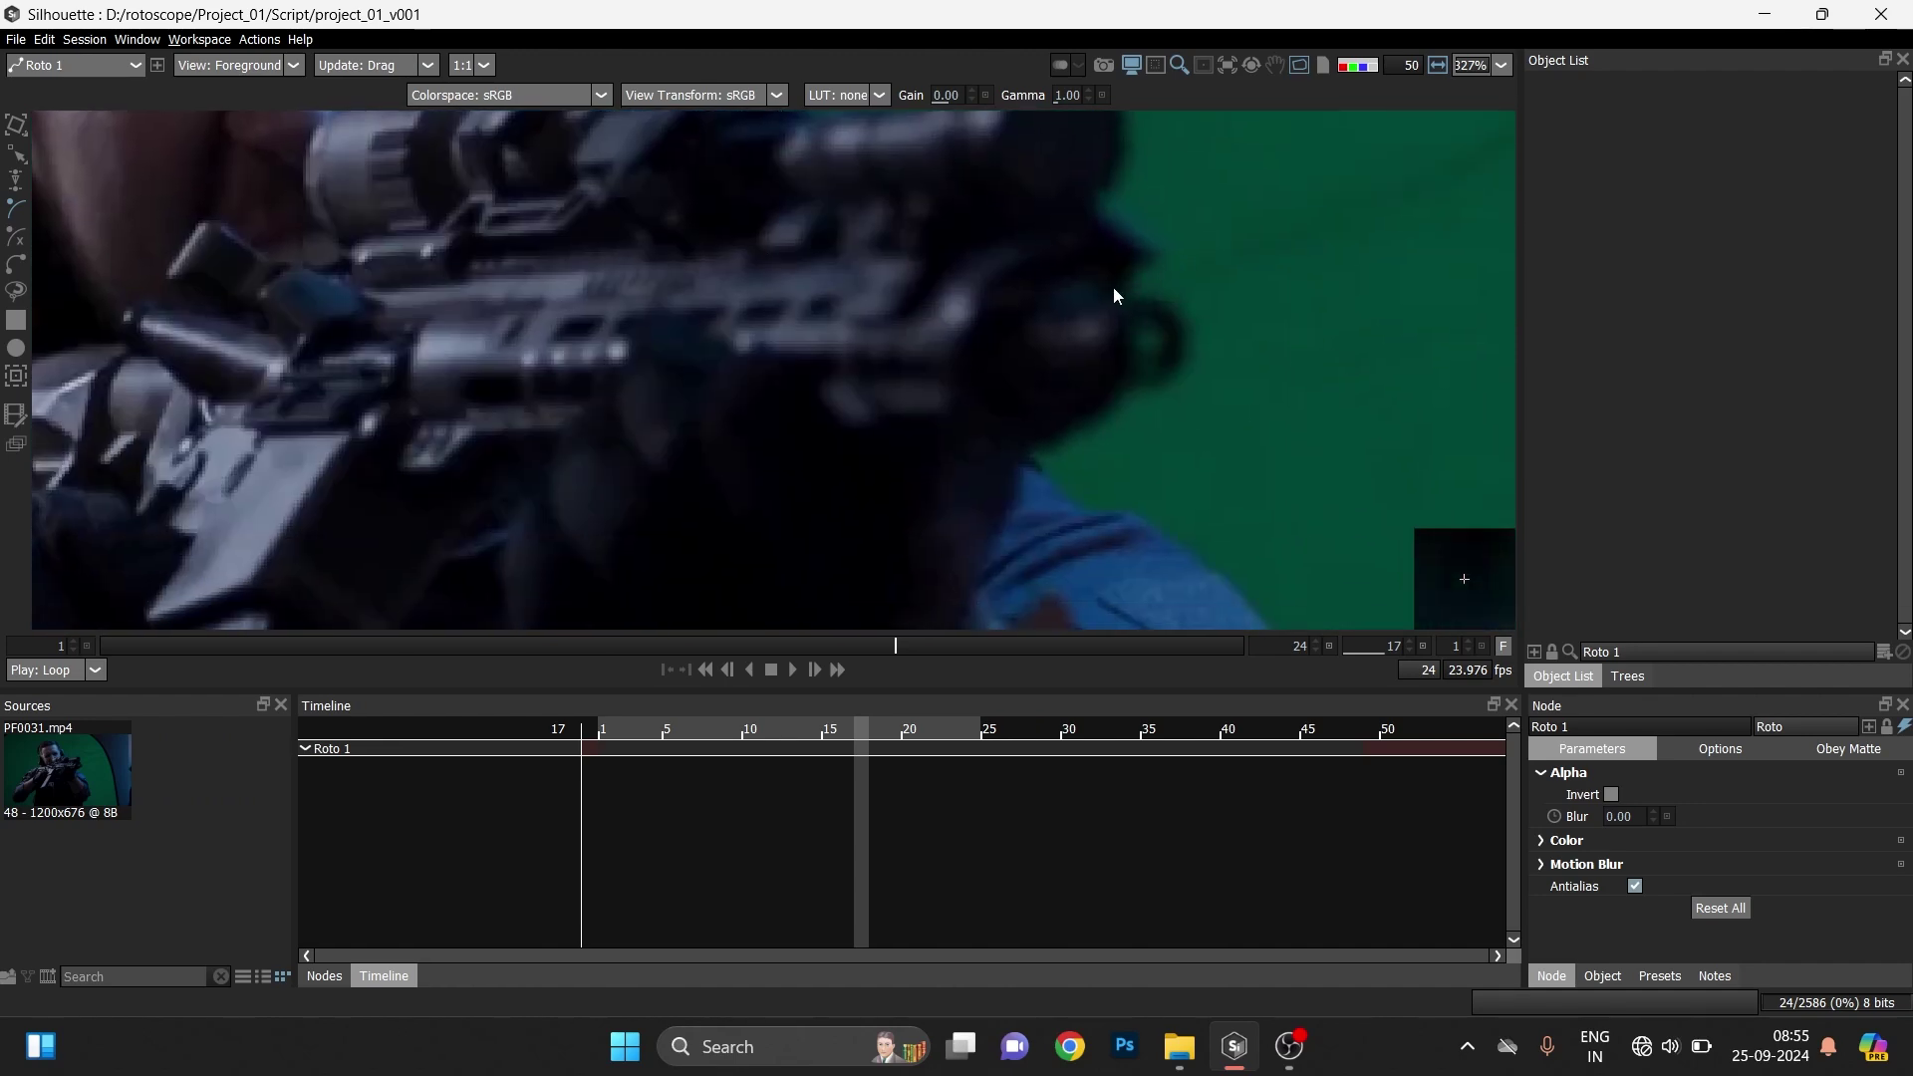
{"action": "left_click_drag", "start_coordinate": [1082, 344], "coordinate": [1098, 266]}
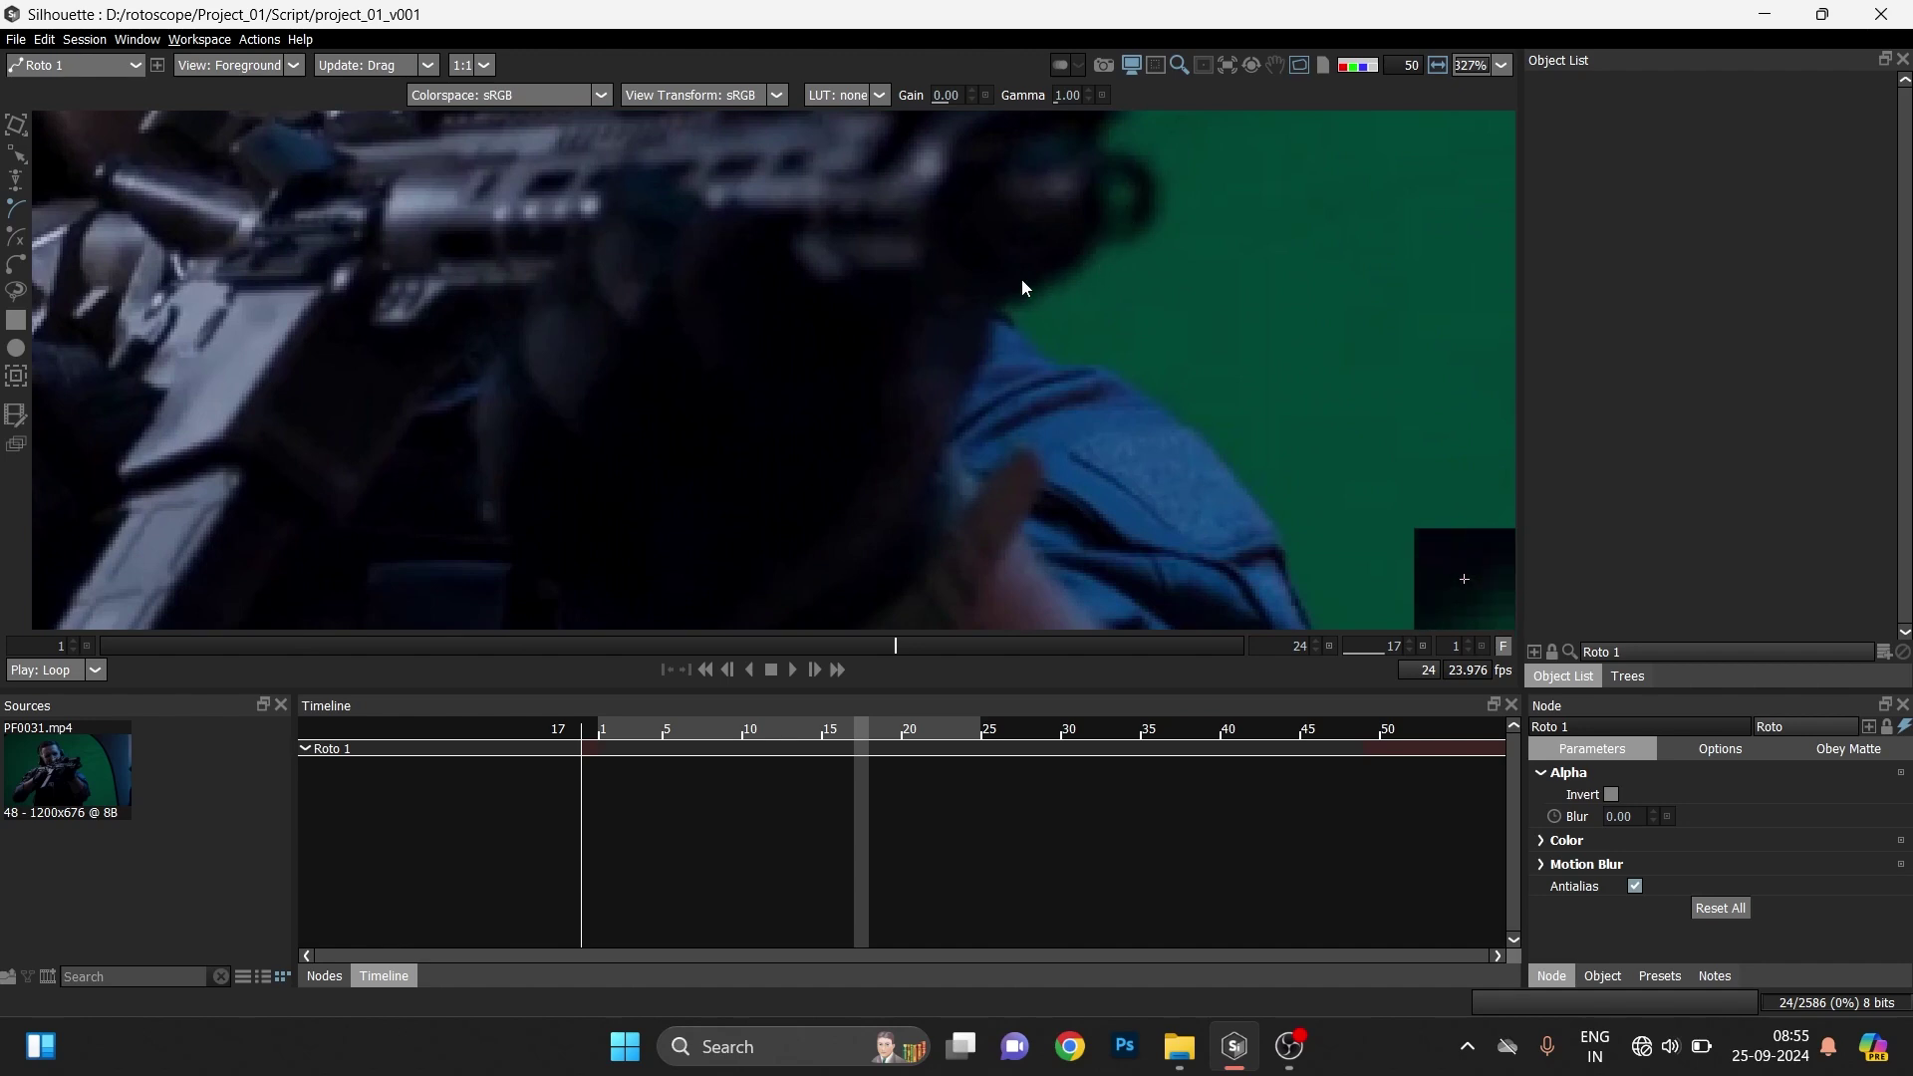
{"action": "scroll", "coordinate": [1038, 385], "scroll_direction": "down", "scroll_amount": 1}
{"action": "scroll", "coordinate": [1030, 397], "scroll_direction": "down", "scroll_amount": 1}
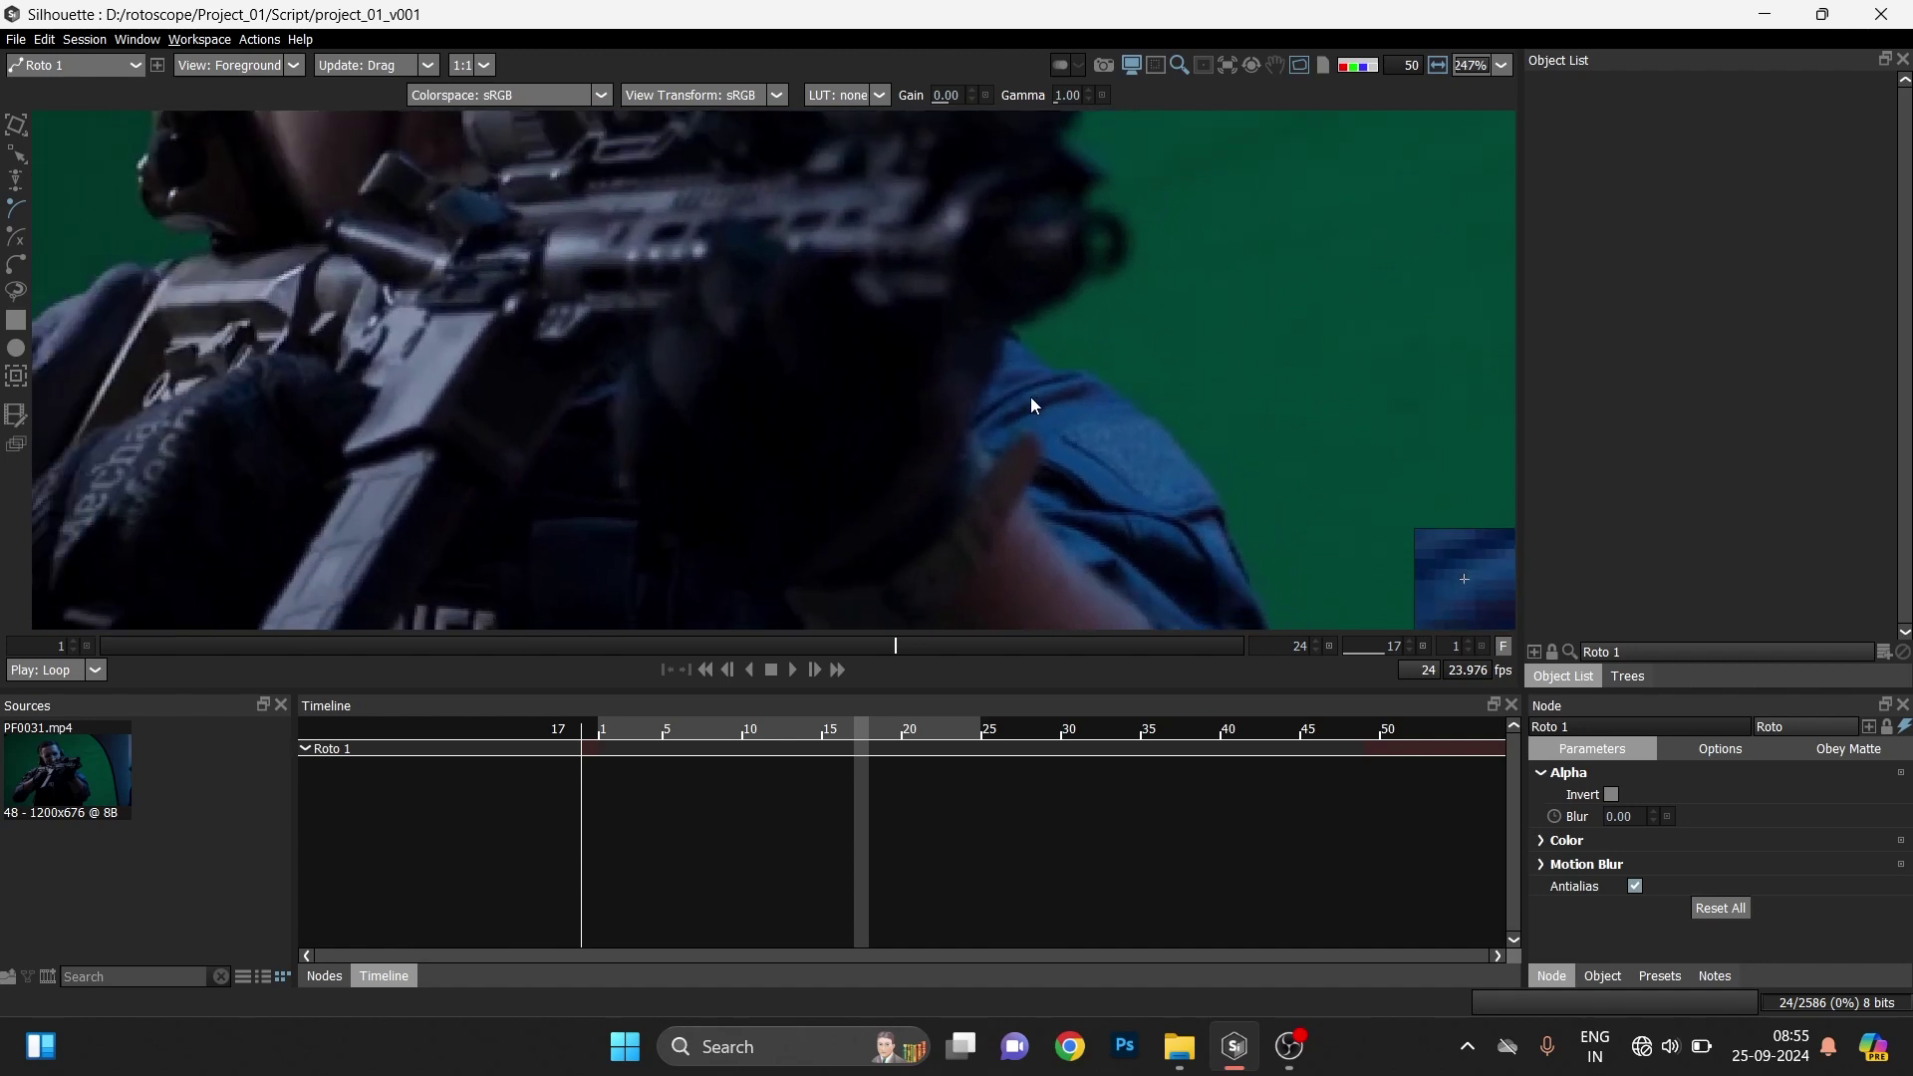
{"action": "scroll", "coordinate": [1019, 414], "scroll_direction": "down", "scroll_amount": 1}
{"action": "left_click_drag", "start_coordinate": [1019, 415], "coordinate": [1099, 658]}
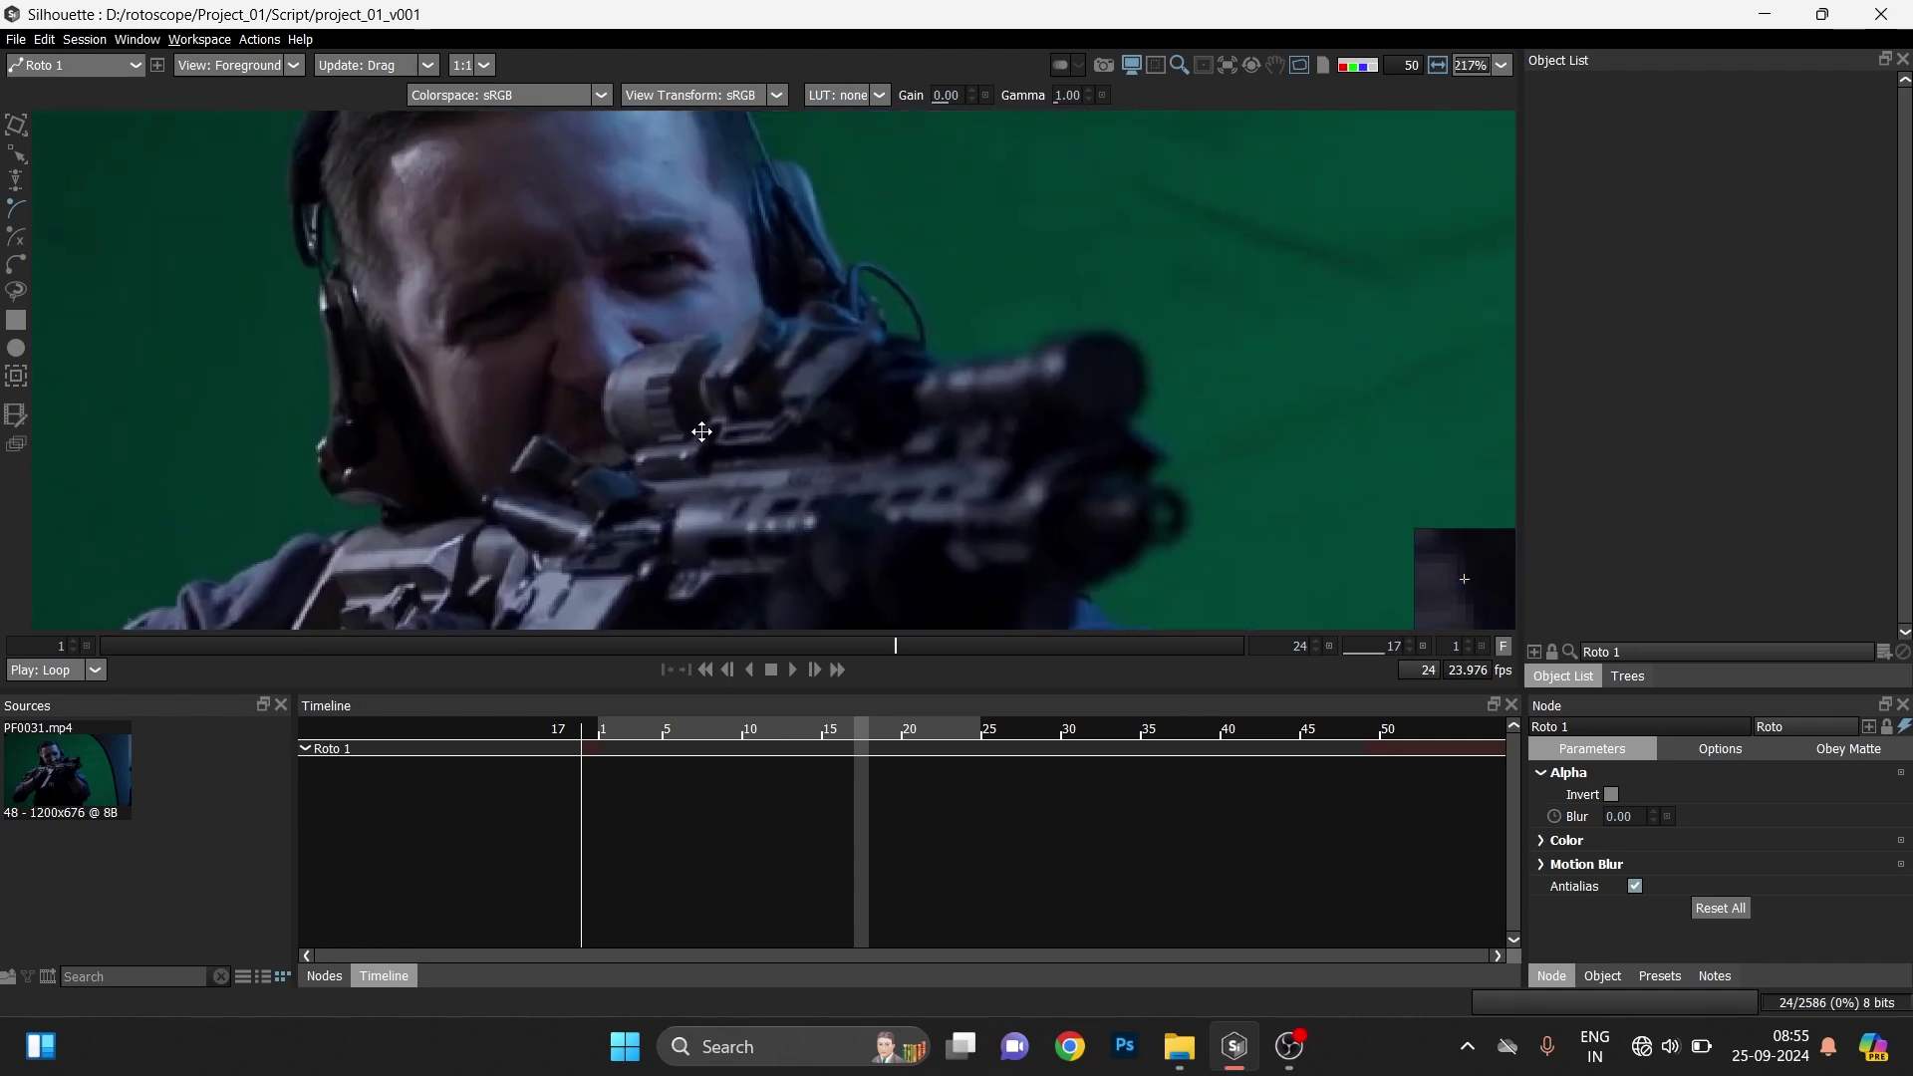
{"action": "left_click_drag", "start_coordinate": [704, 431], "coordinate": [821, 525]}
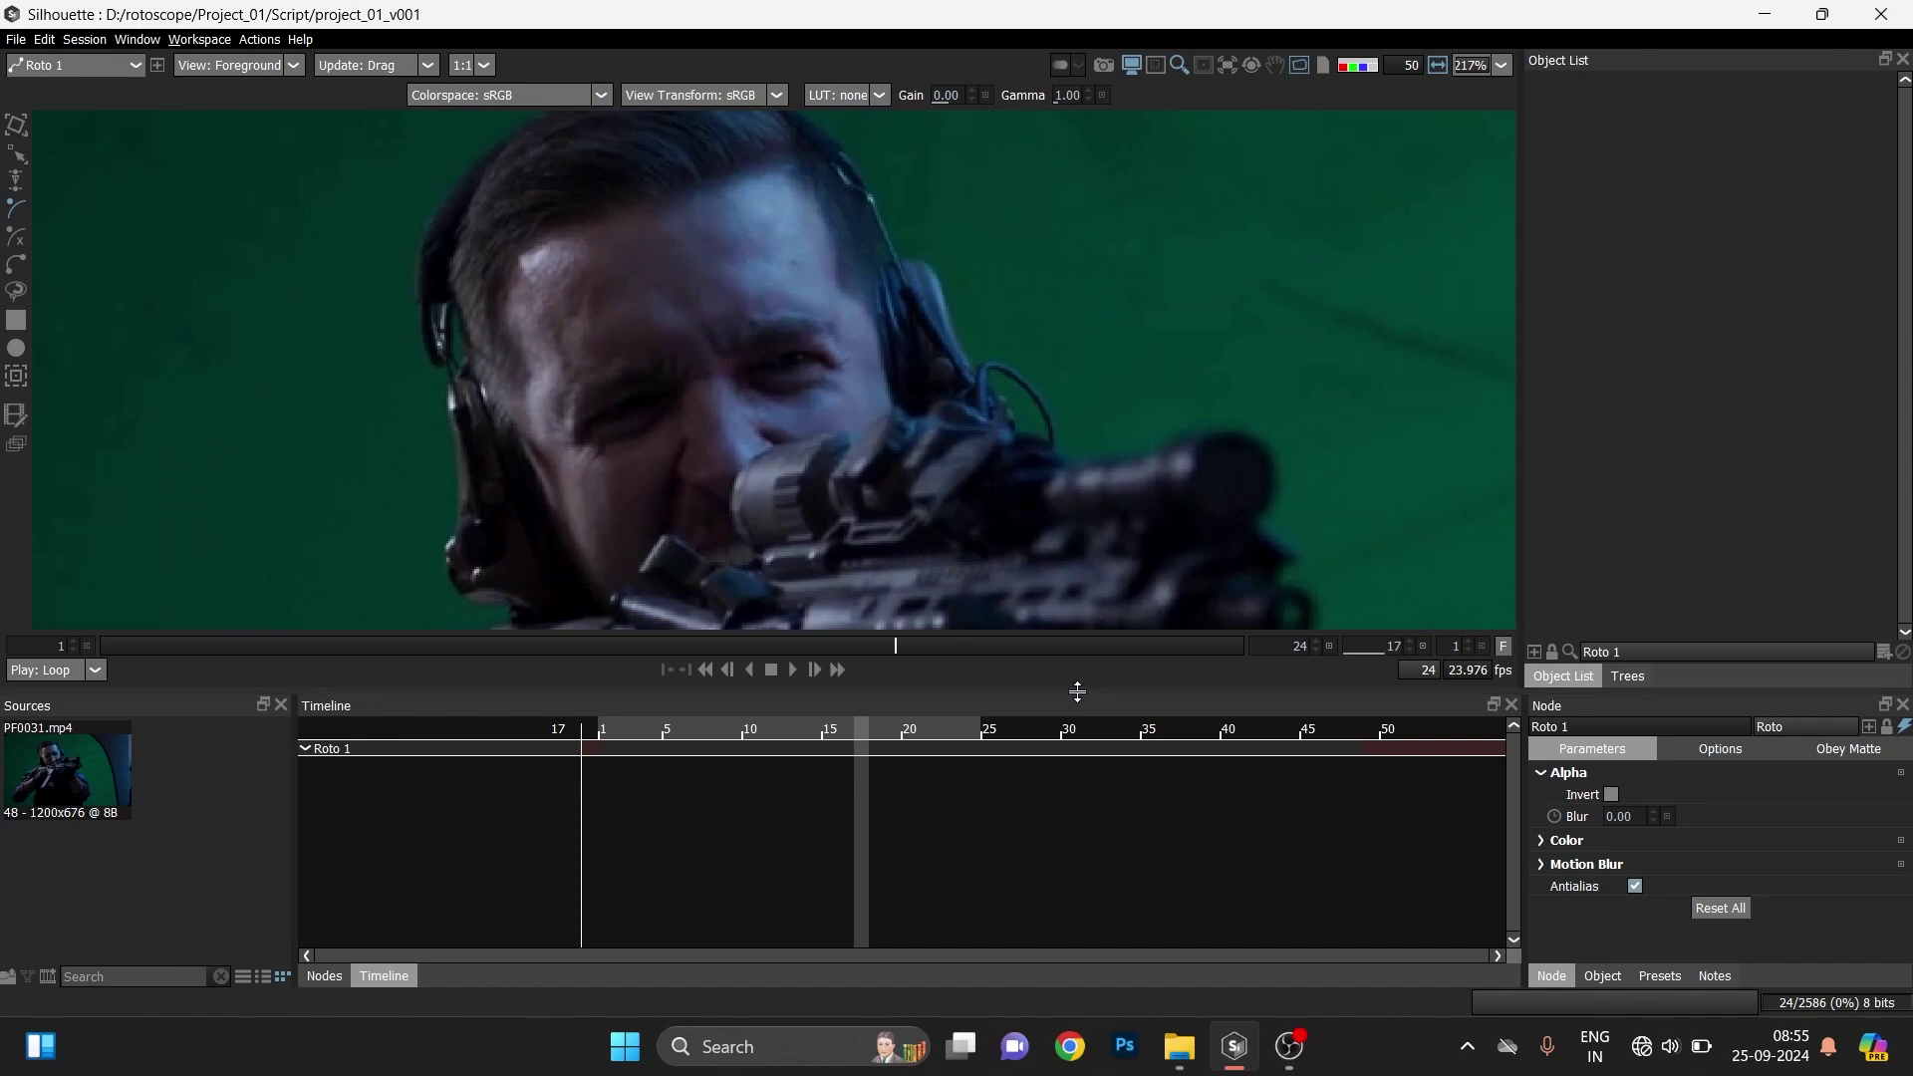
- Enlarge the viewer area by shrinking the timeline and sources area, and examine the thin cable loop beside the headset
{"action": "left_click_drag", "start_coordinate": [1076, 695], "coordinate": [1076, 815]}
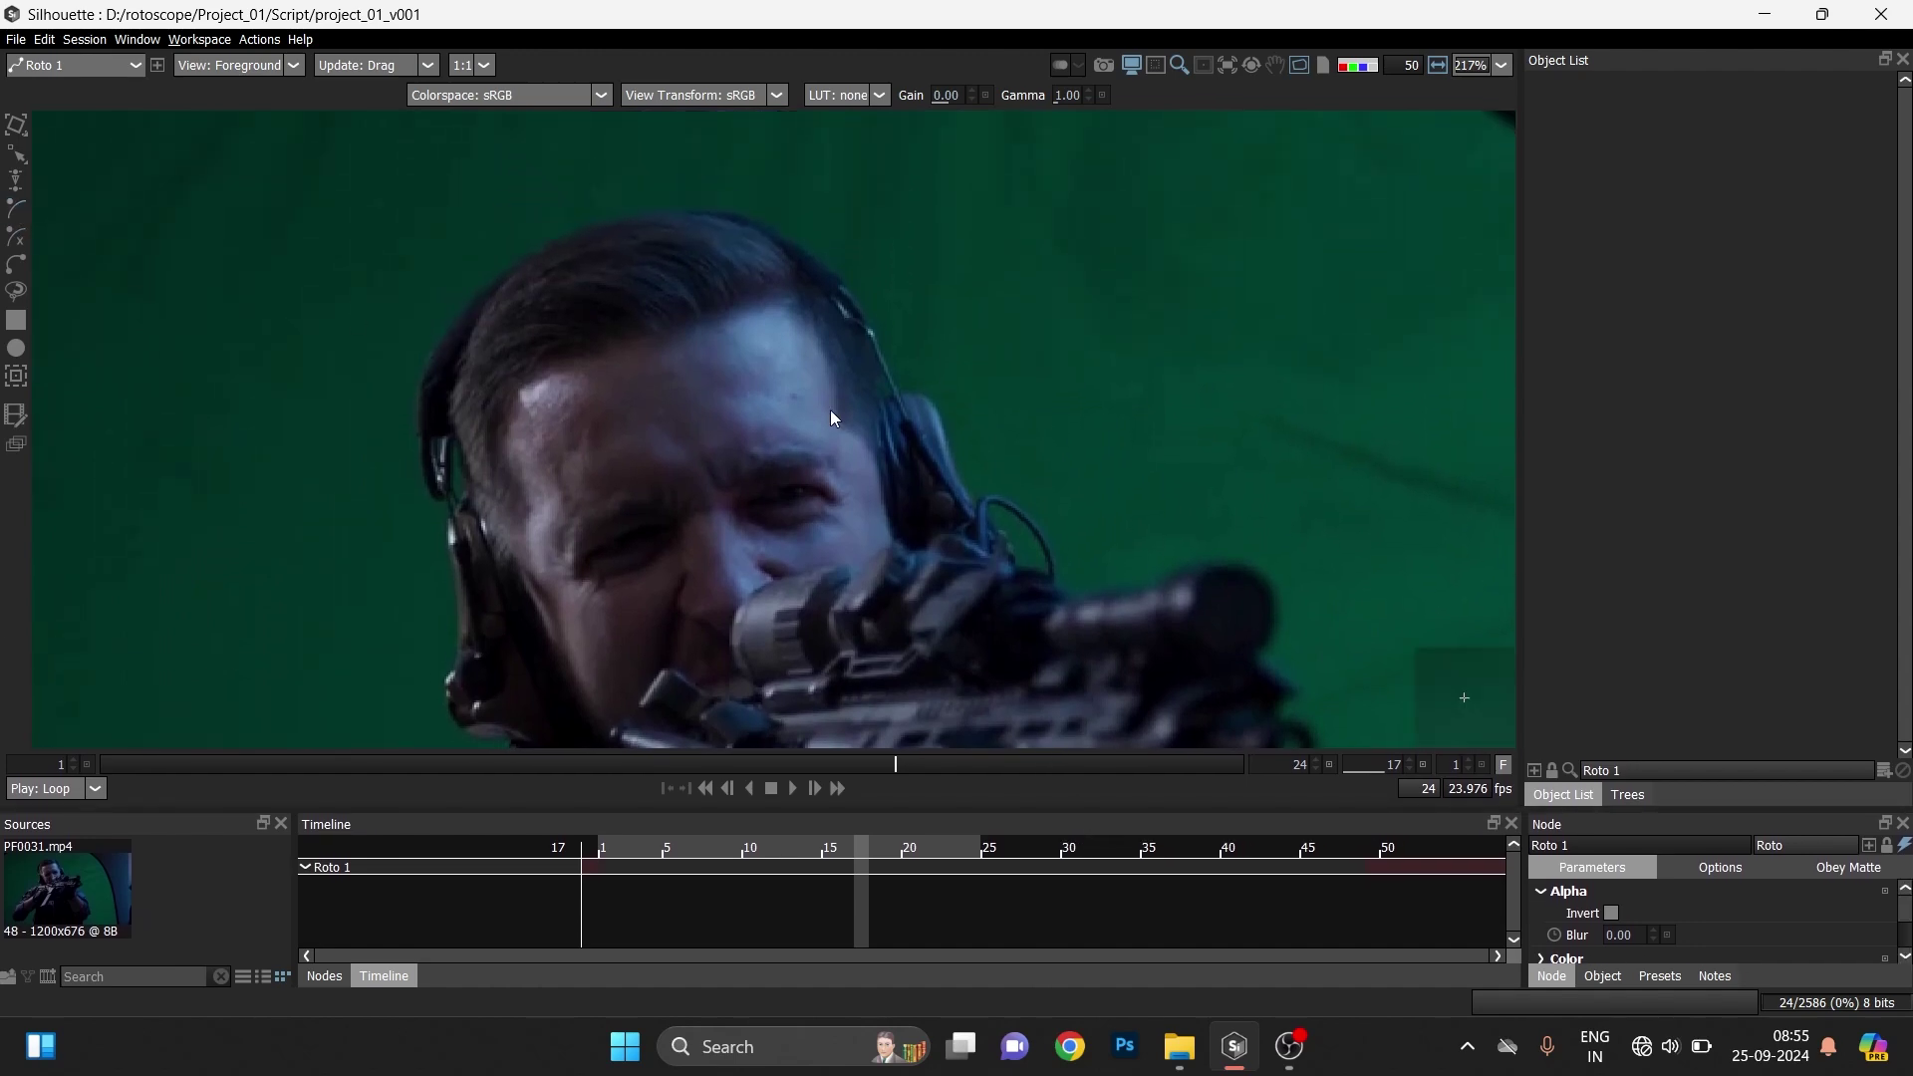
{"action": "scroll", "coordinate": [1001, 555], "scroll_direction": "up", "scroll_amount": 6}
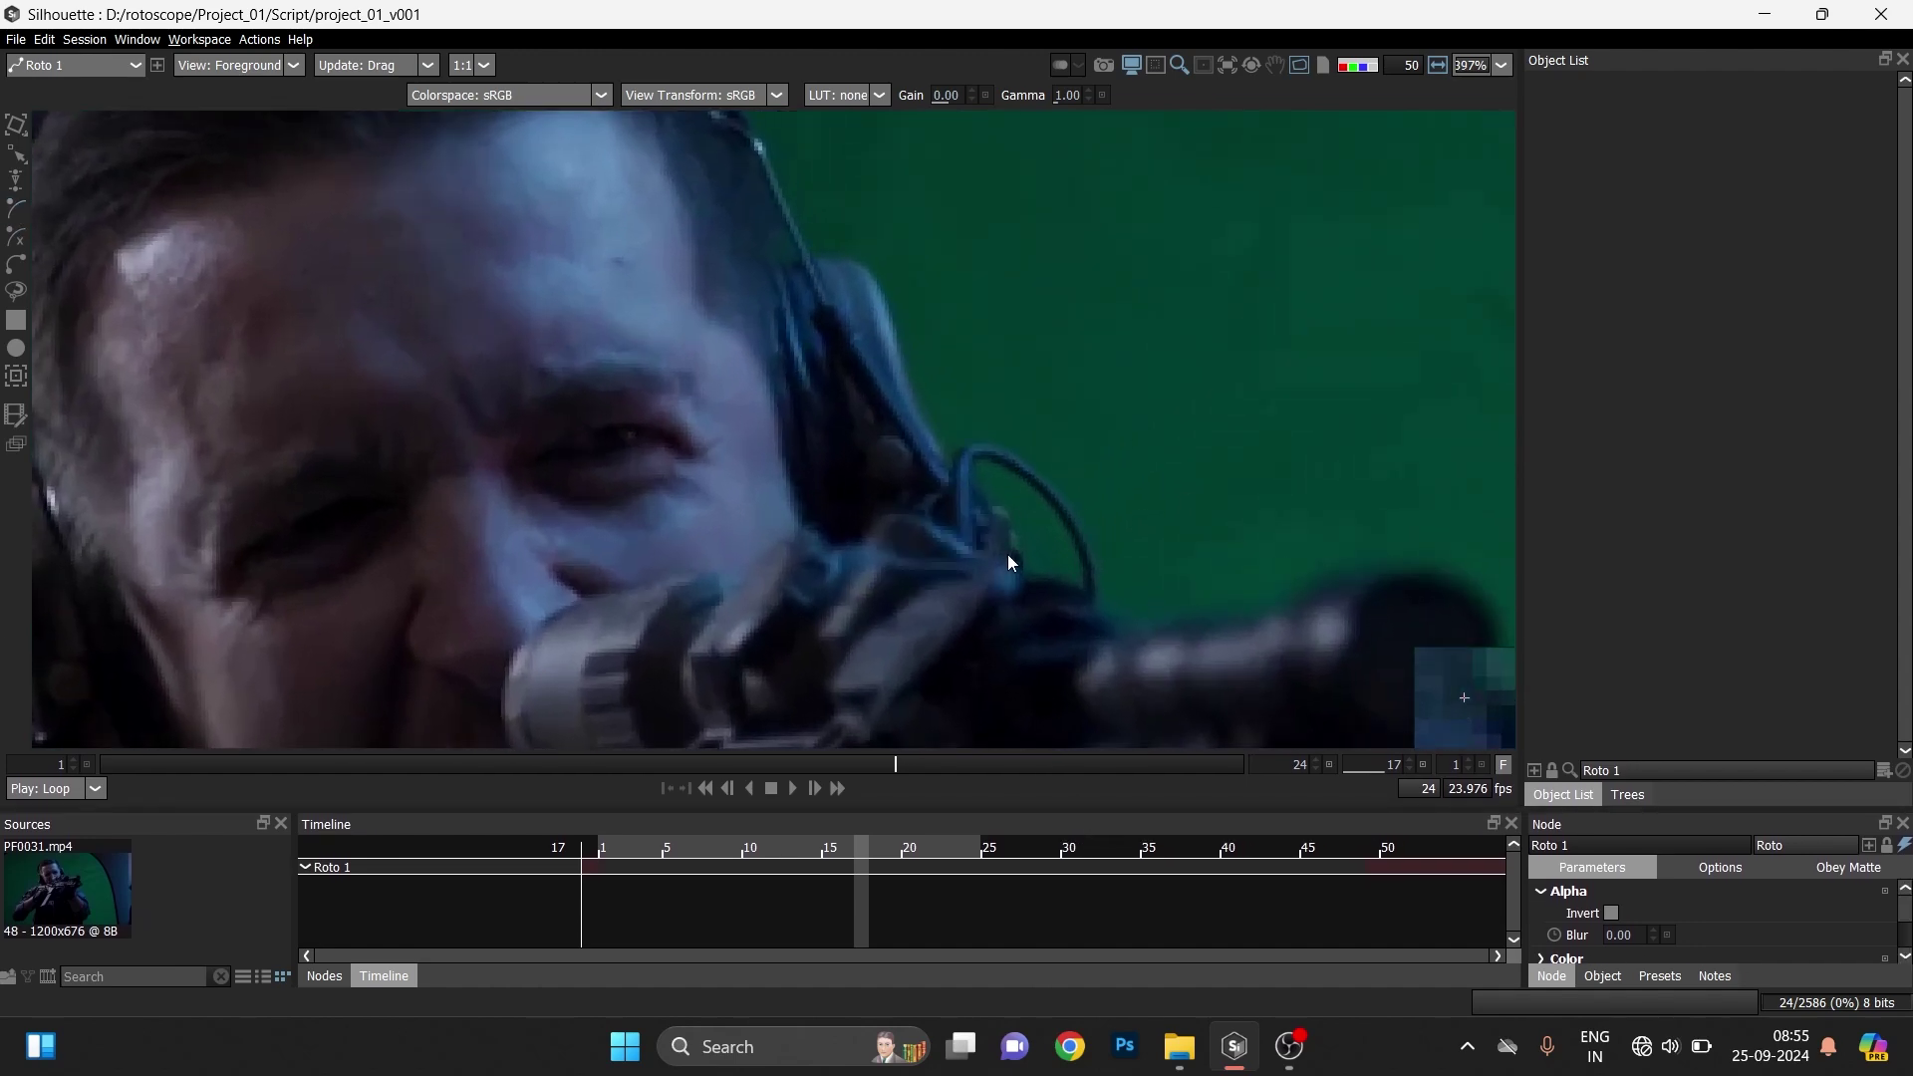
{"action": "scroll", "coordinate": [809, 441], "scroll_direction": "up", "scroll_amount": 2}
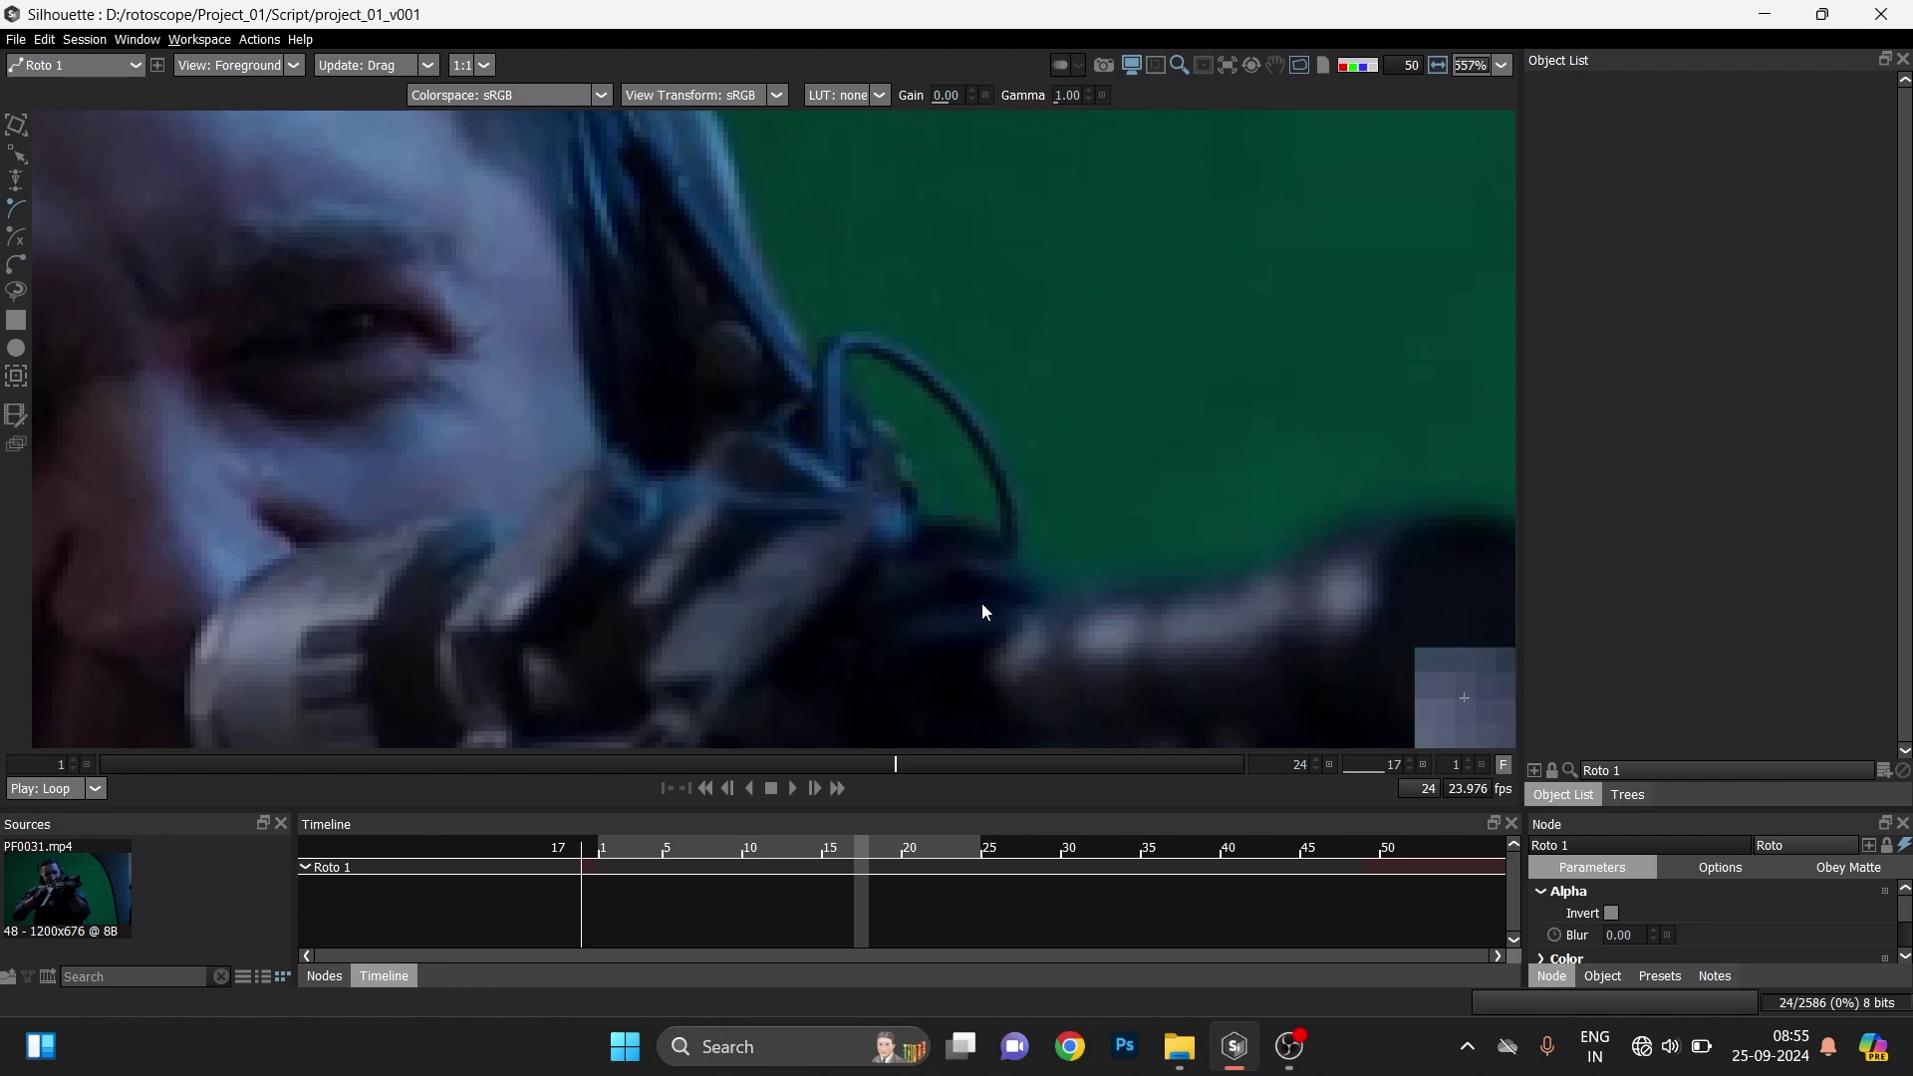
{"action": "scroll", "coordinate": [960, 475], "scroll_direction": "up", "scroll_amount": 1}
{"action": "scroll", "coordinate": [963, 476], "scroll_direction": "up", "scroll_amount": 1}
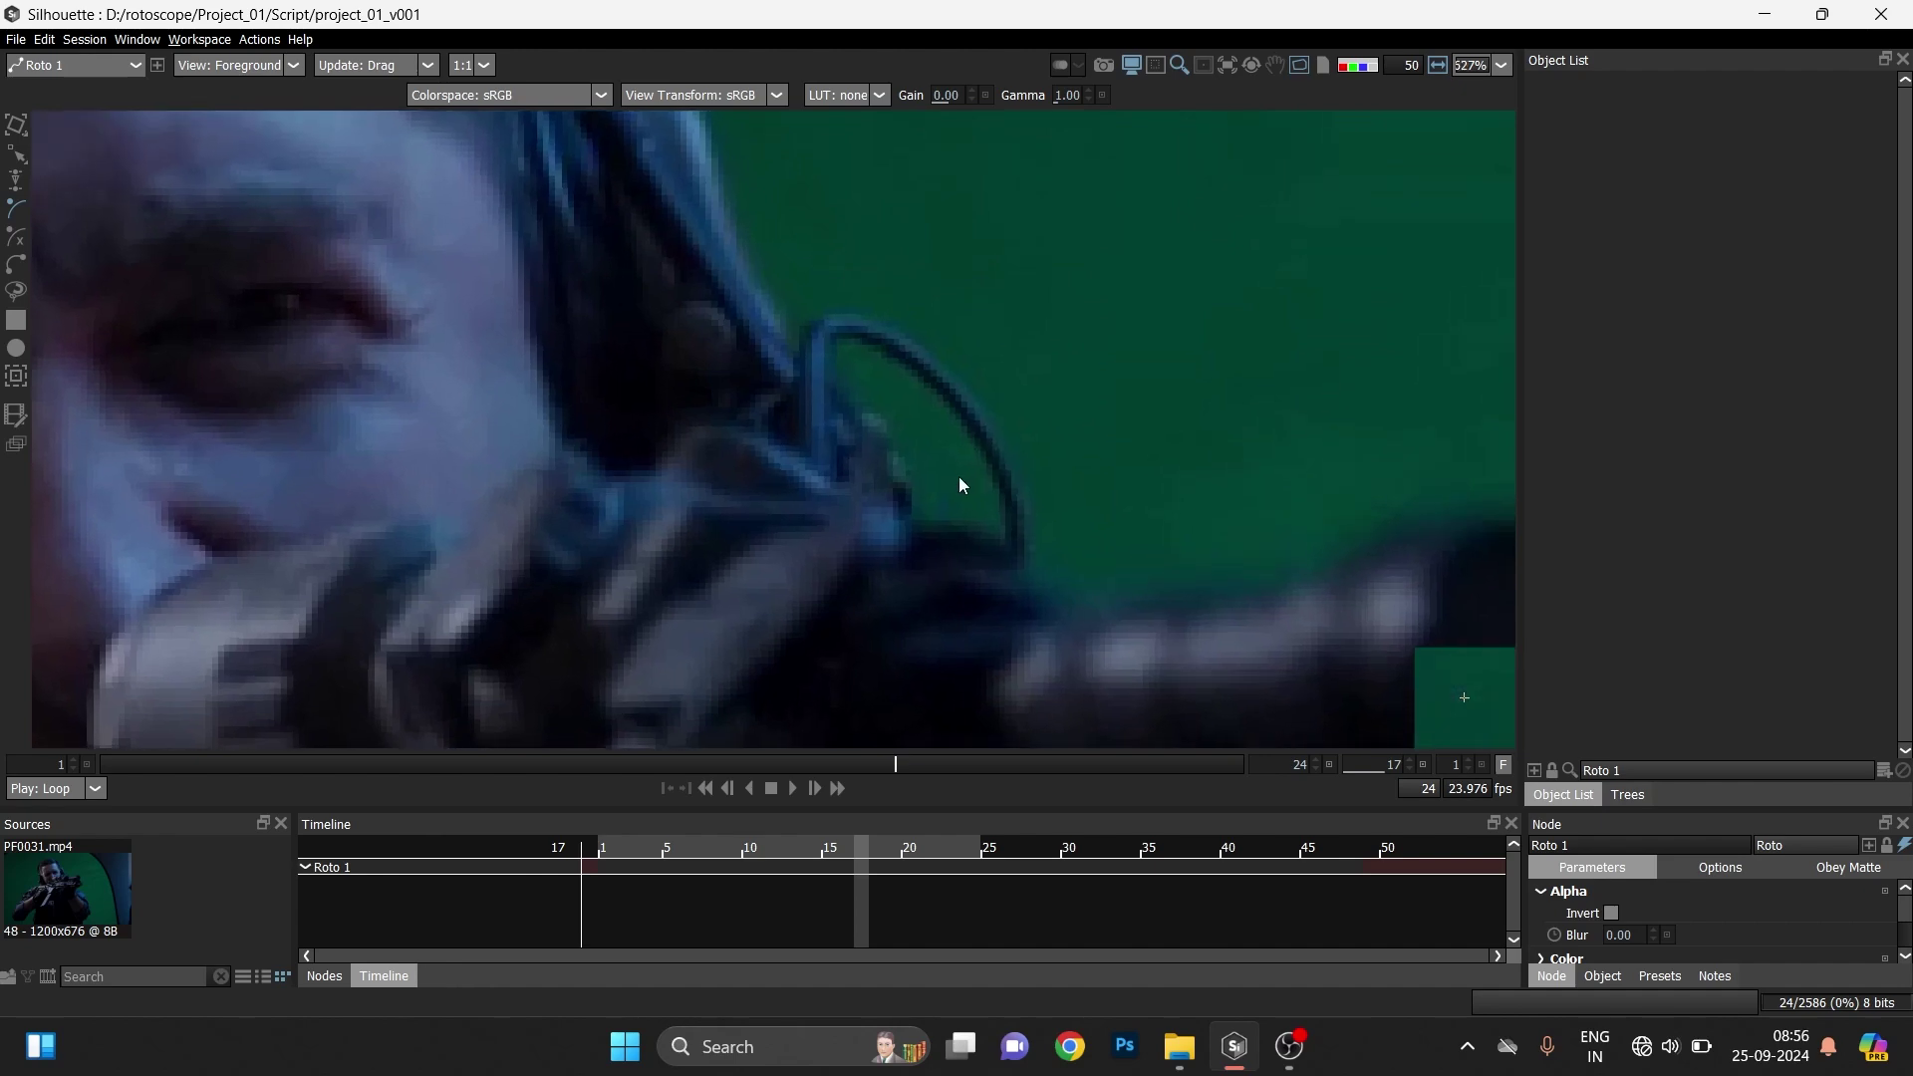
{"action": "scroll", "coordinate": [961, 483], "scroll_direction": "up", "scroll_amount": 3}
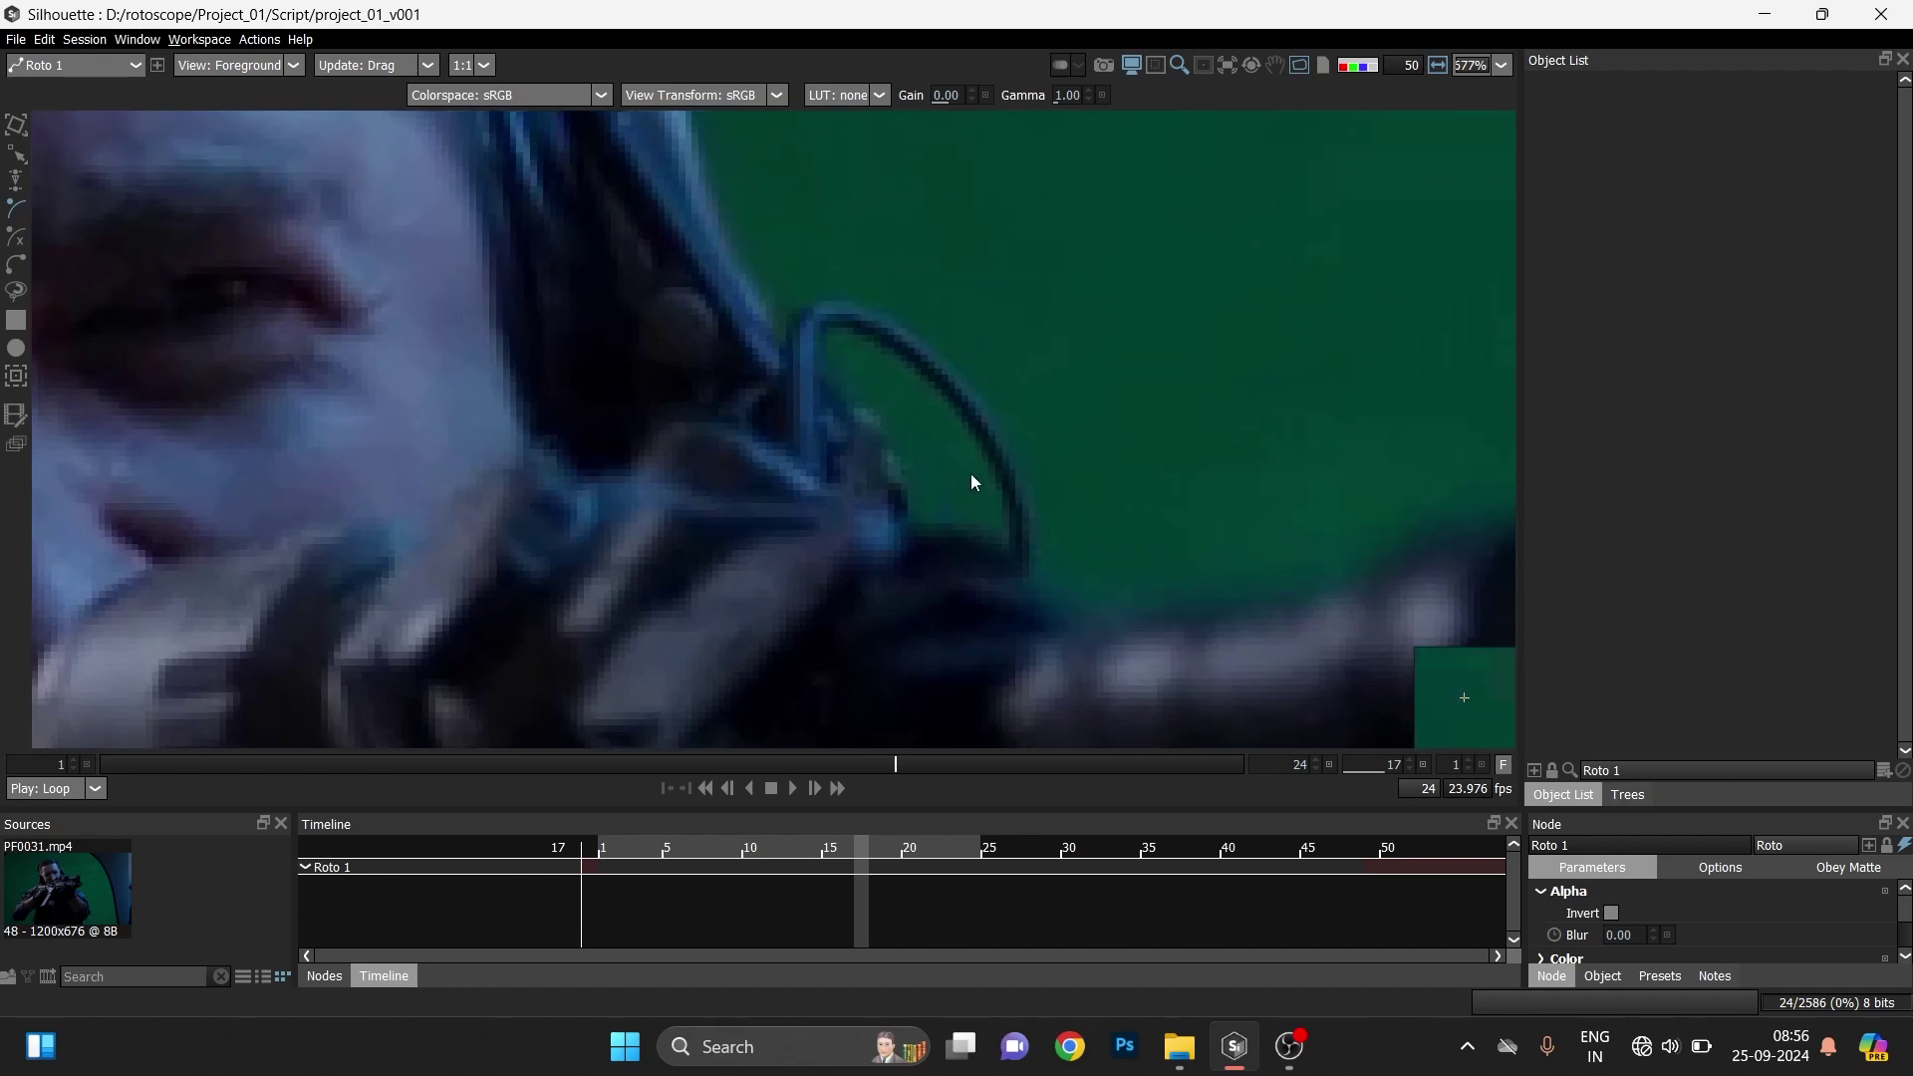
{"action": "scroll", "coordinate": [975, 474], "scroll_direction": "down", "scroll_amount": 1}
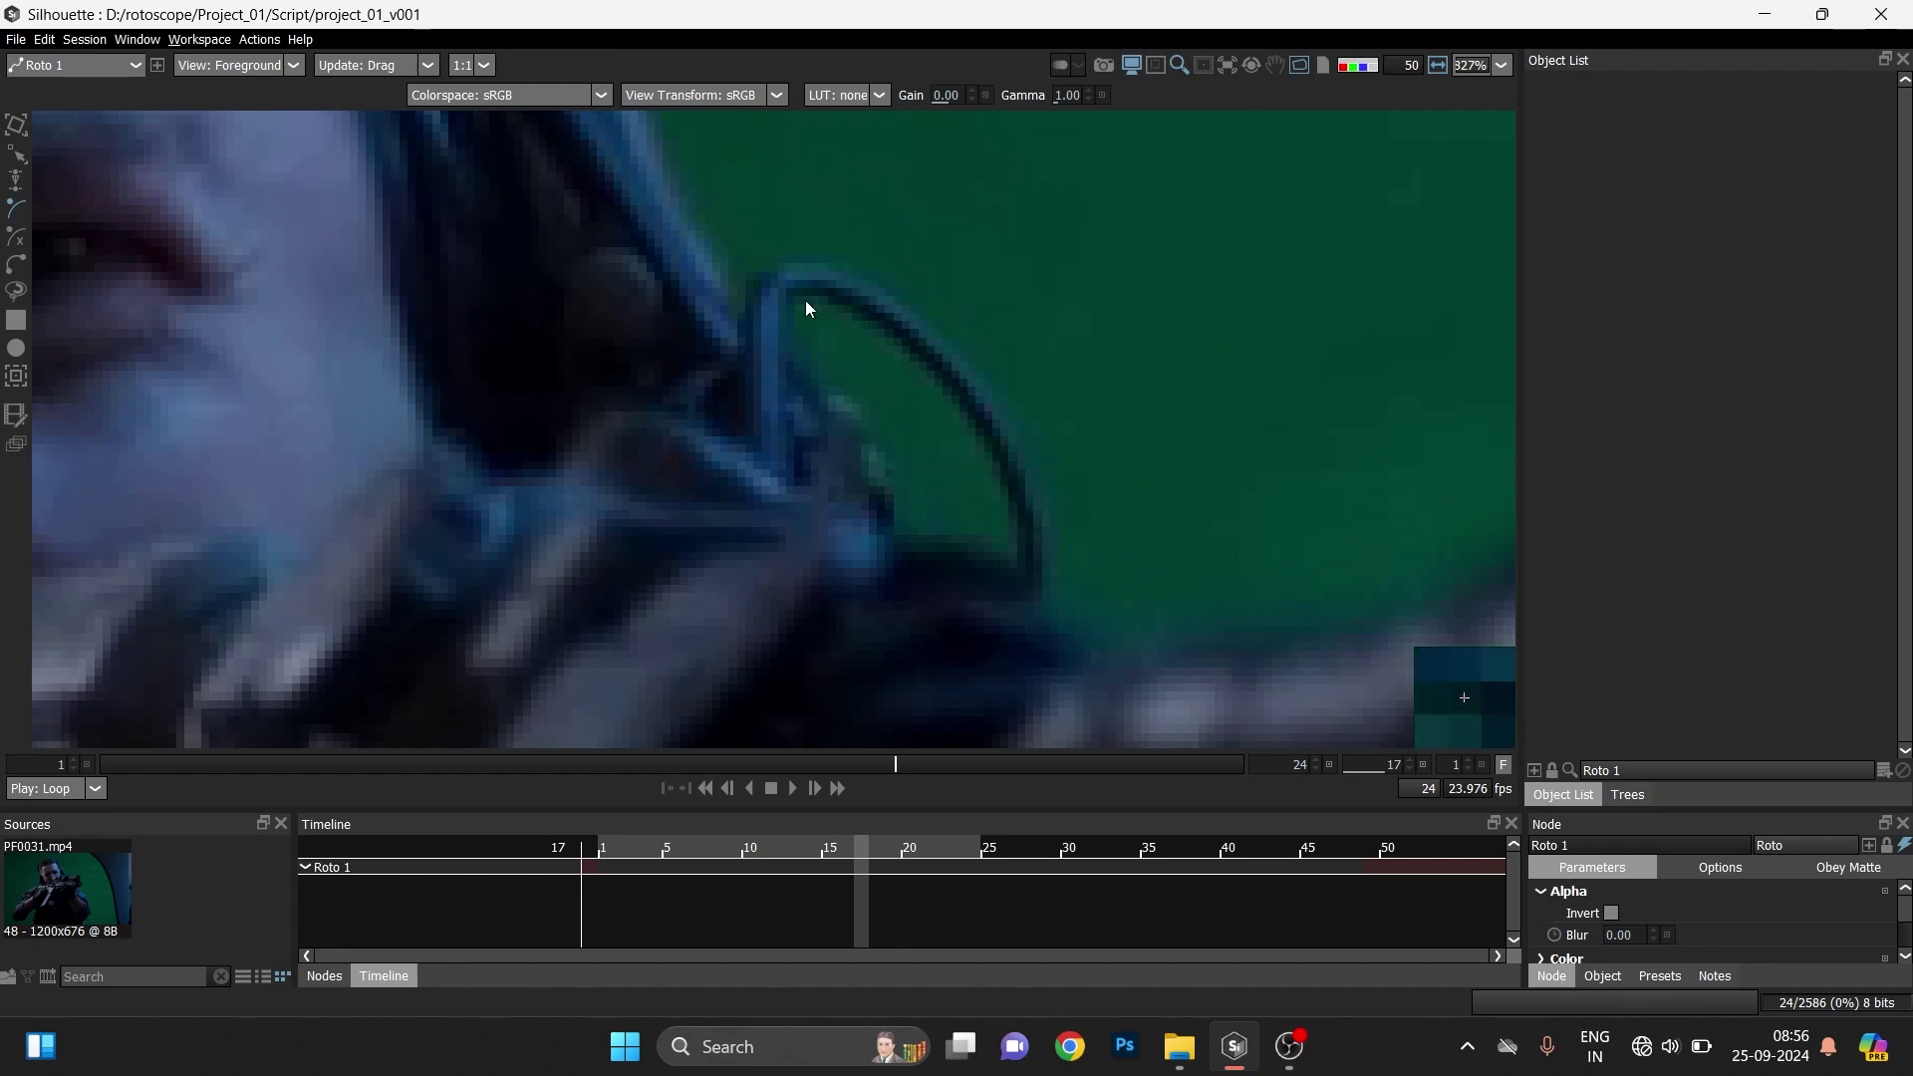
{"action": "scroll", "coordinate": [937, 377], "scroll_direction": "up", "scroll_amount": 1}
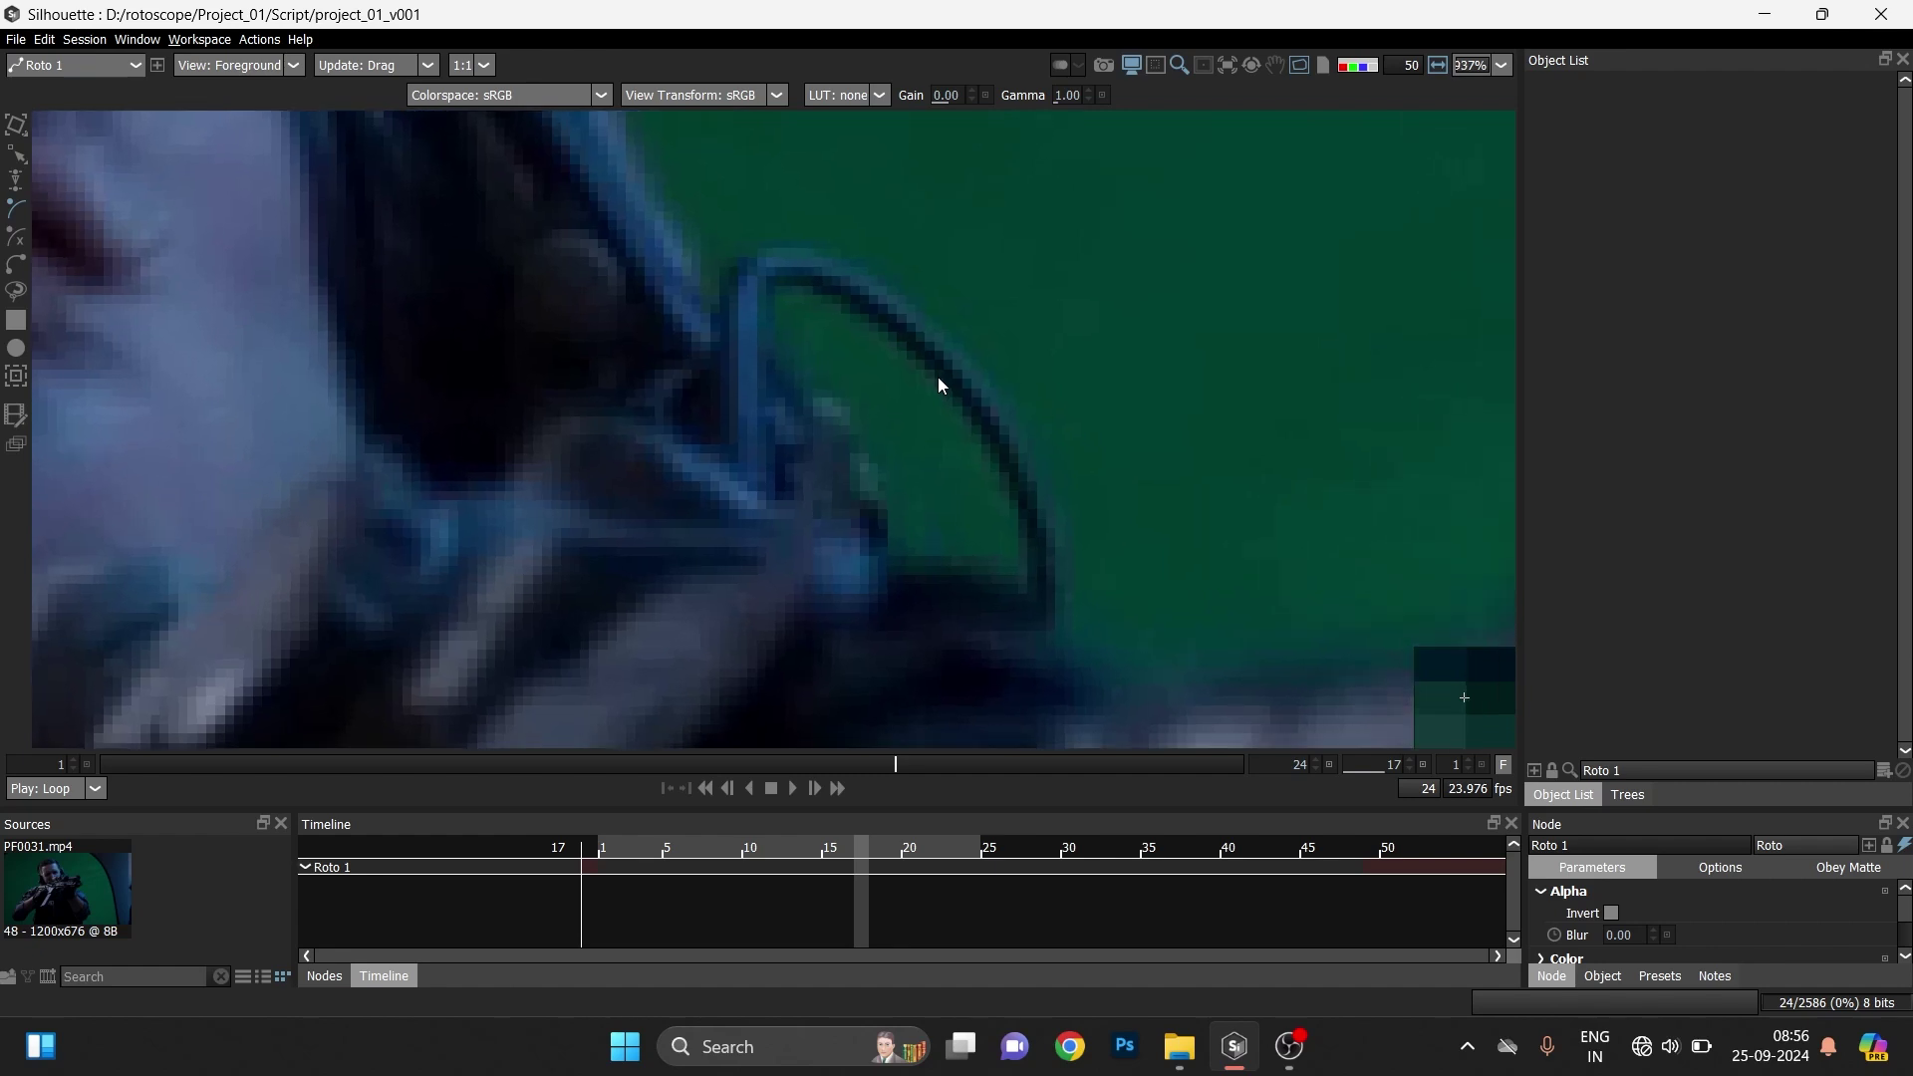
{"action": "scroll", "coordinate": [887, 334], "scroll_direction": "down", "scroll_amount": 1}
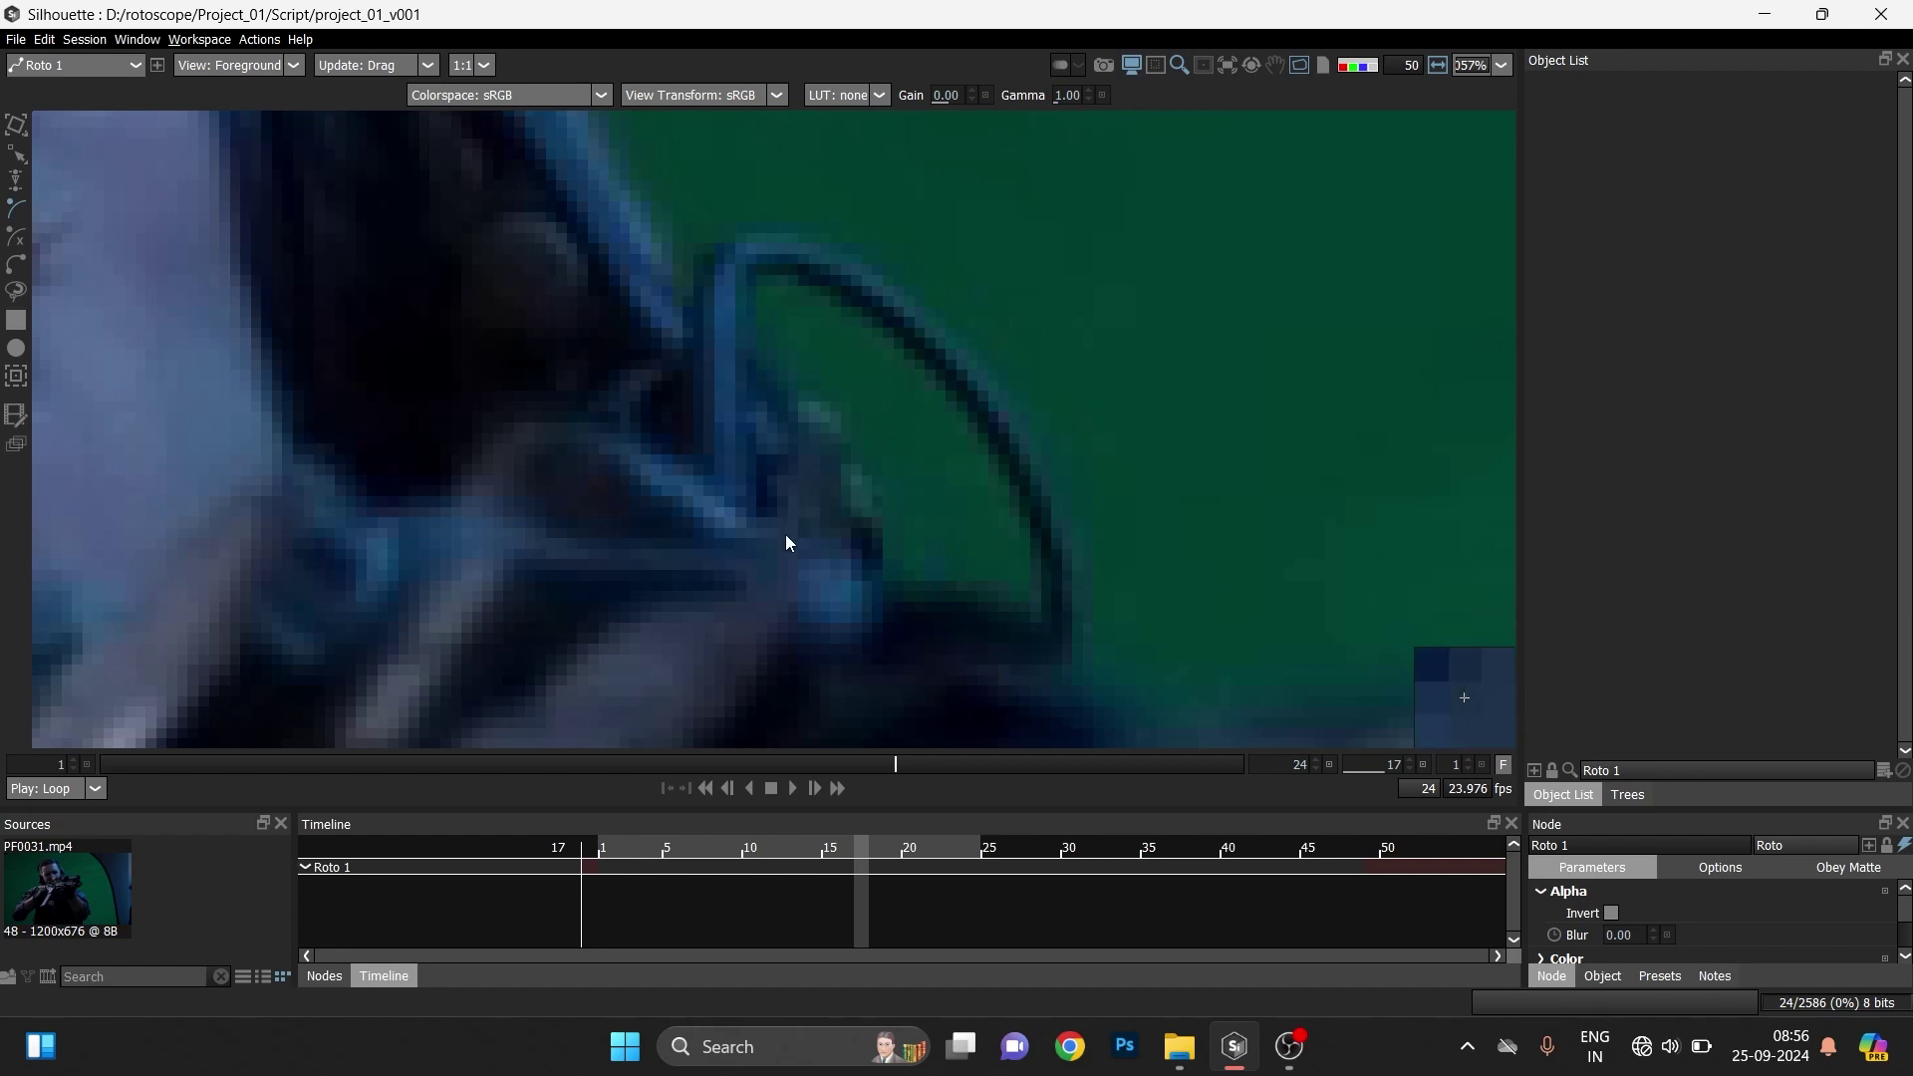
- Start a B-Spline shape along the inner edge of the headset cable loop, from its base near the headset to its far end
{"action": "left_click", "coordinate": [753, 604]}
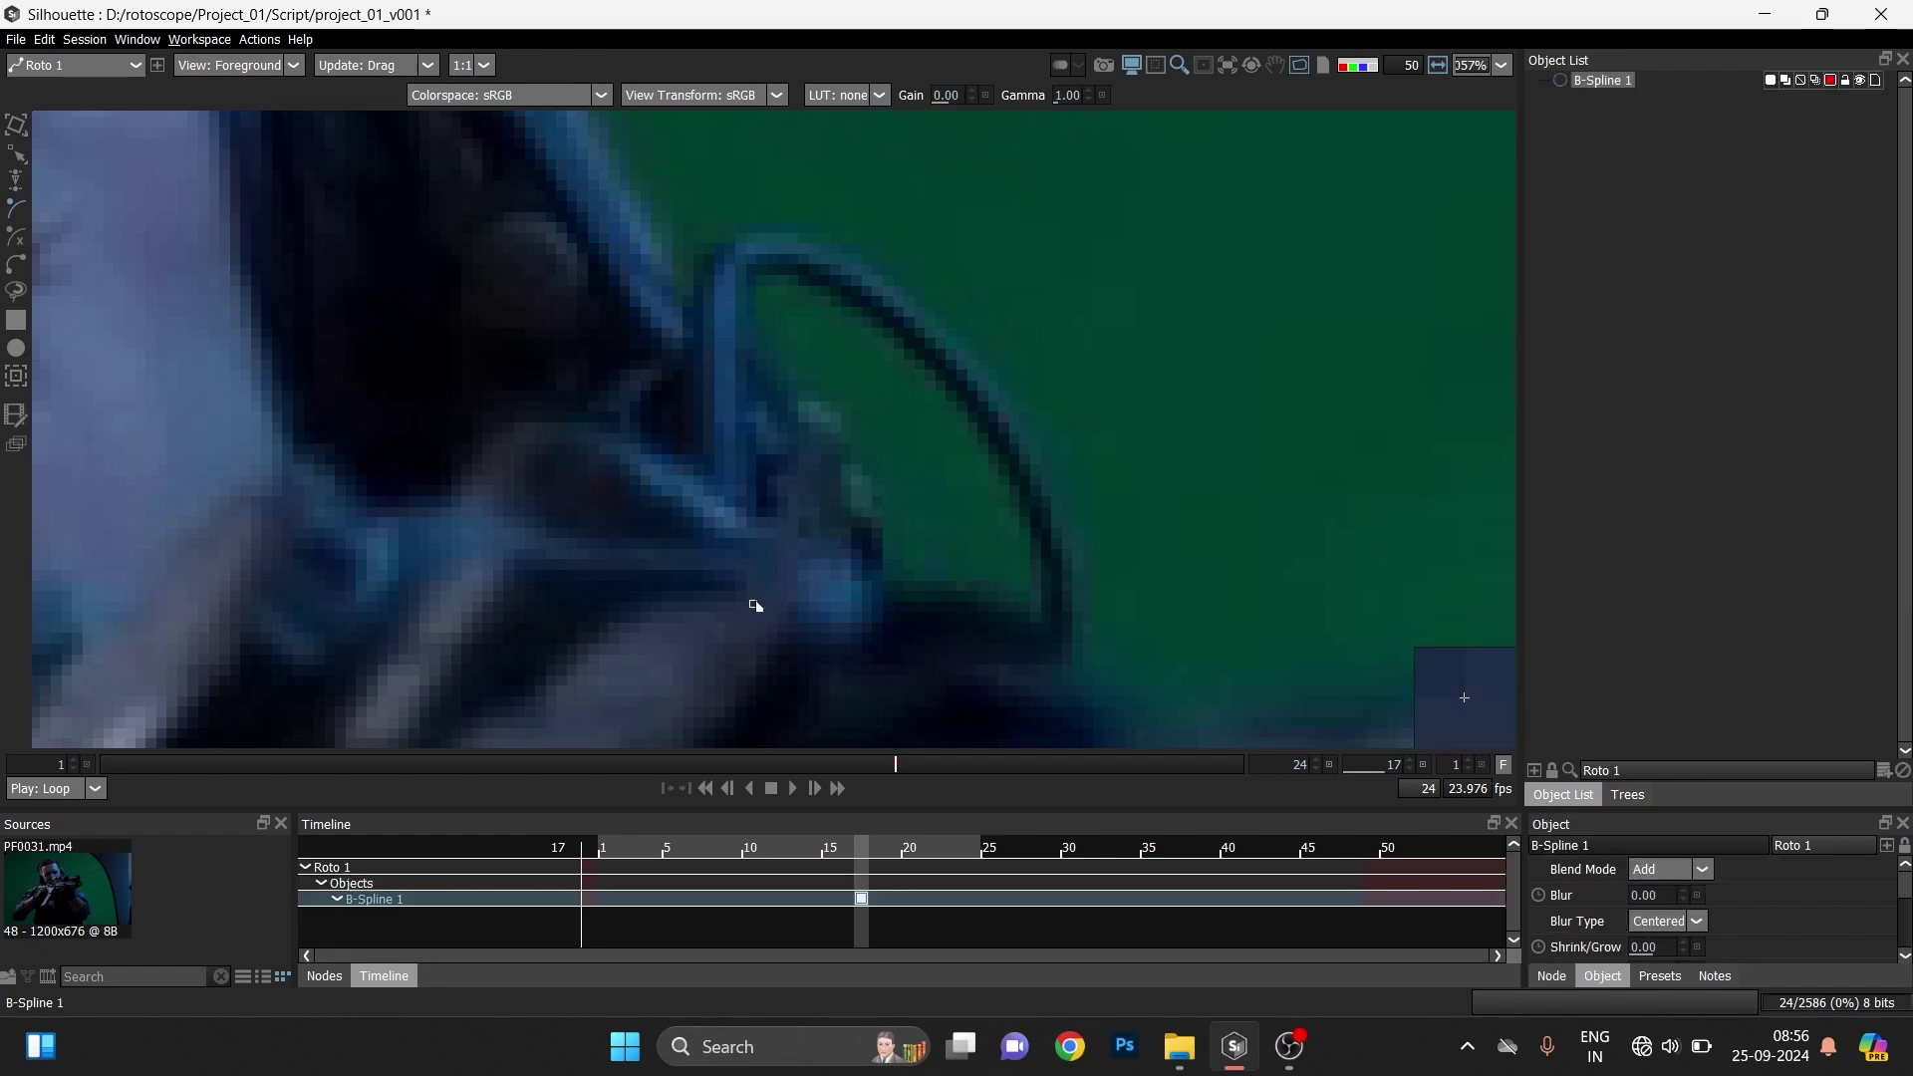
{"action": "left_click", "coordinate": [750, 468]}
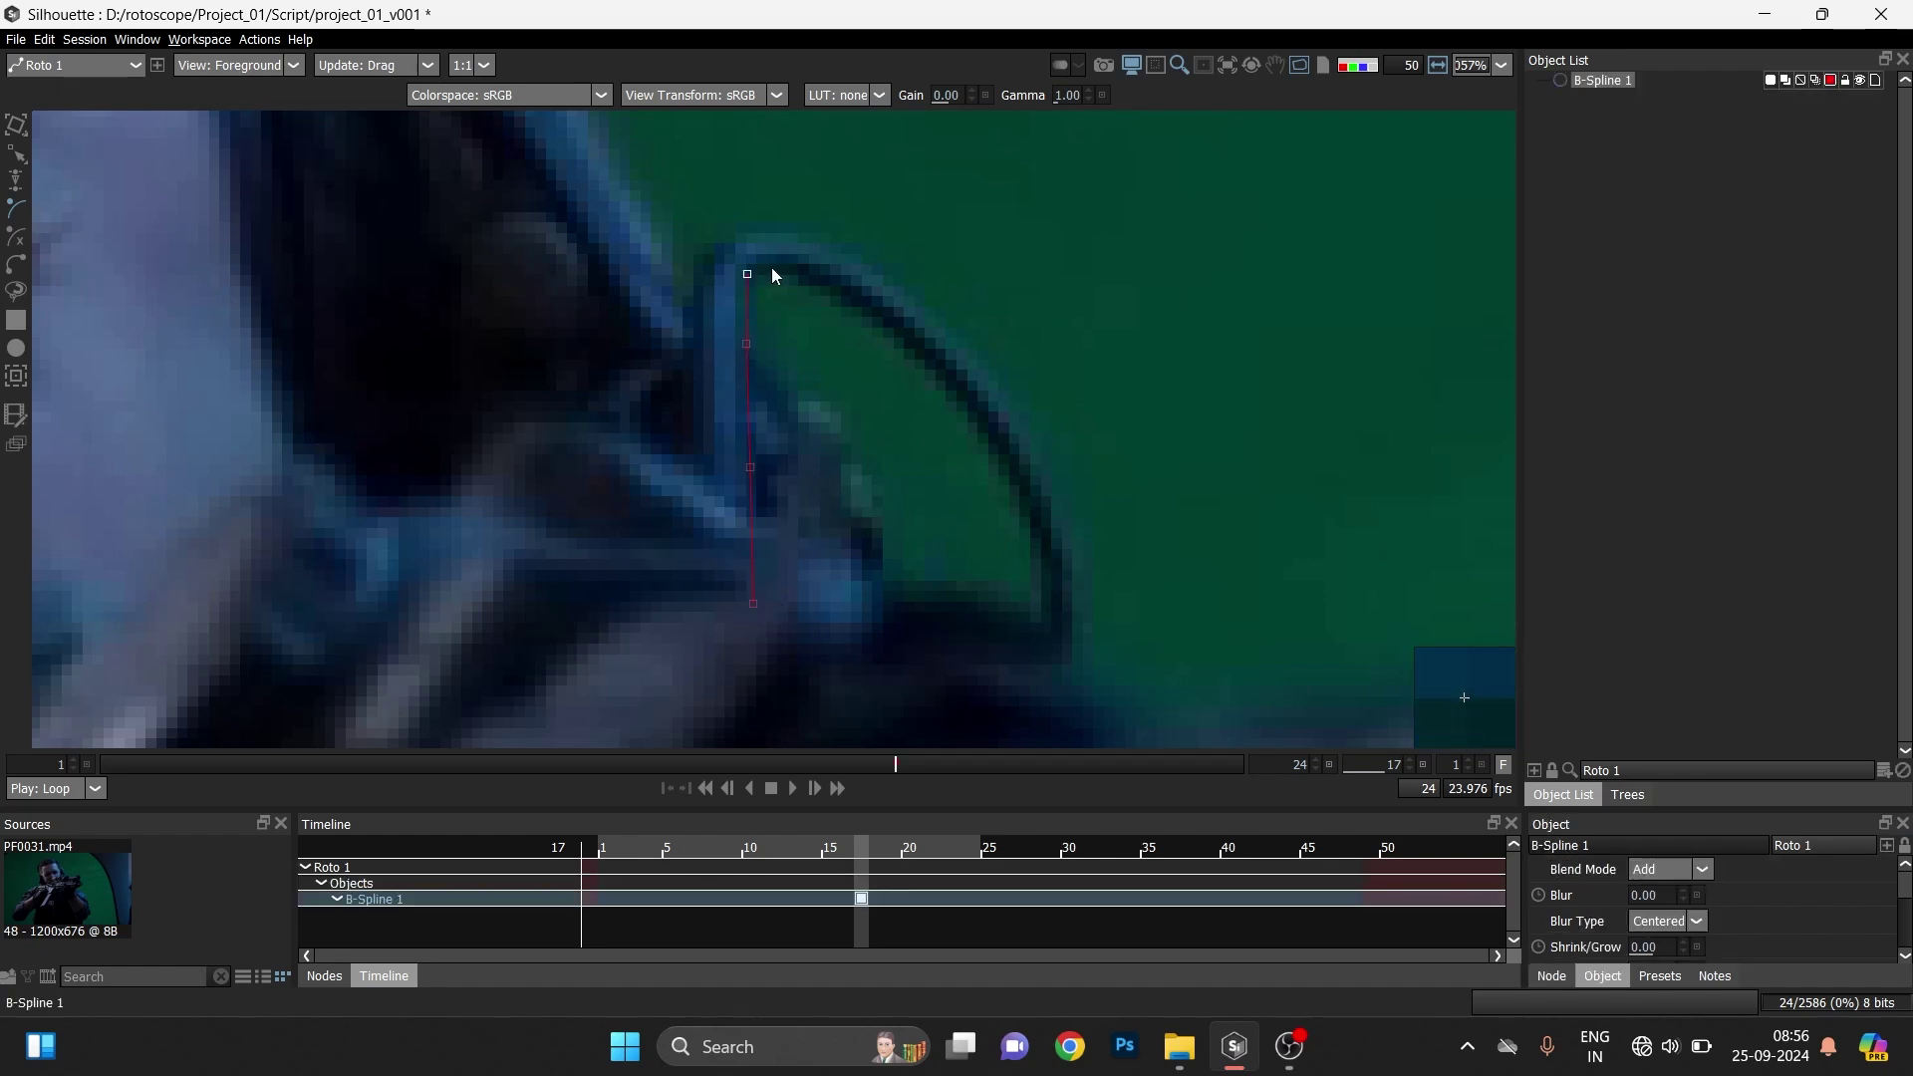
{"action": "left_click", "coordinate": [911, 354]}
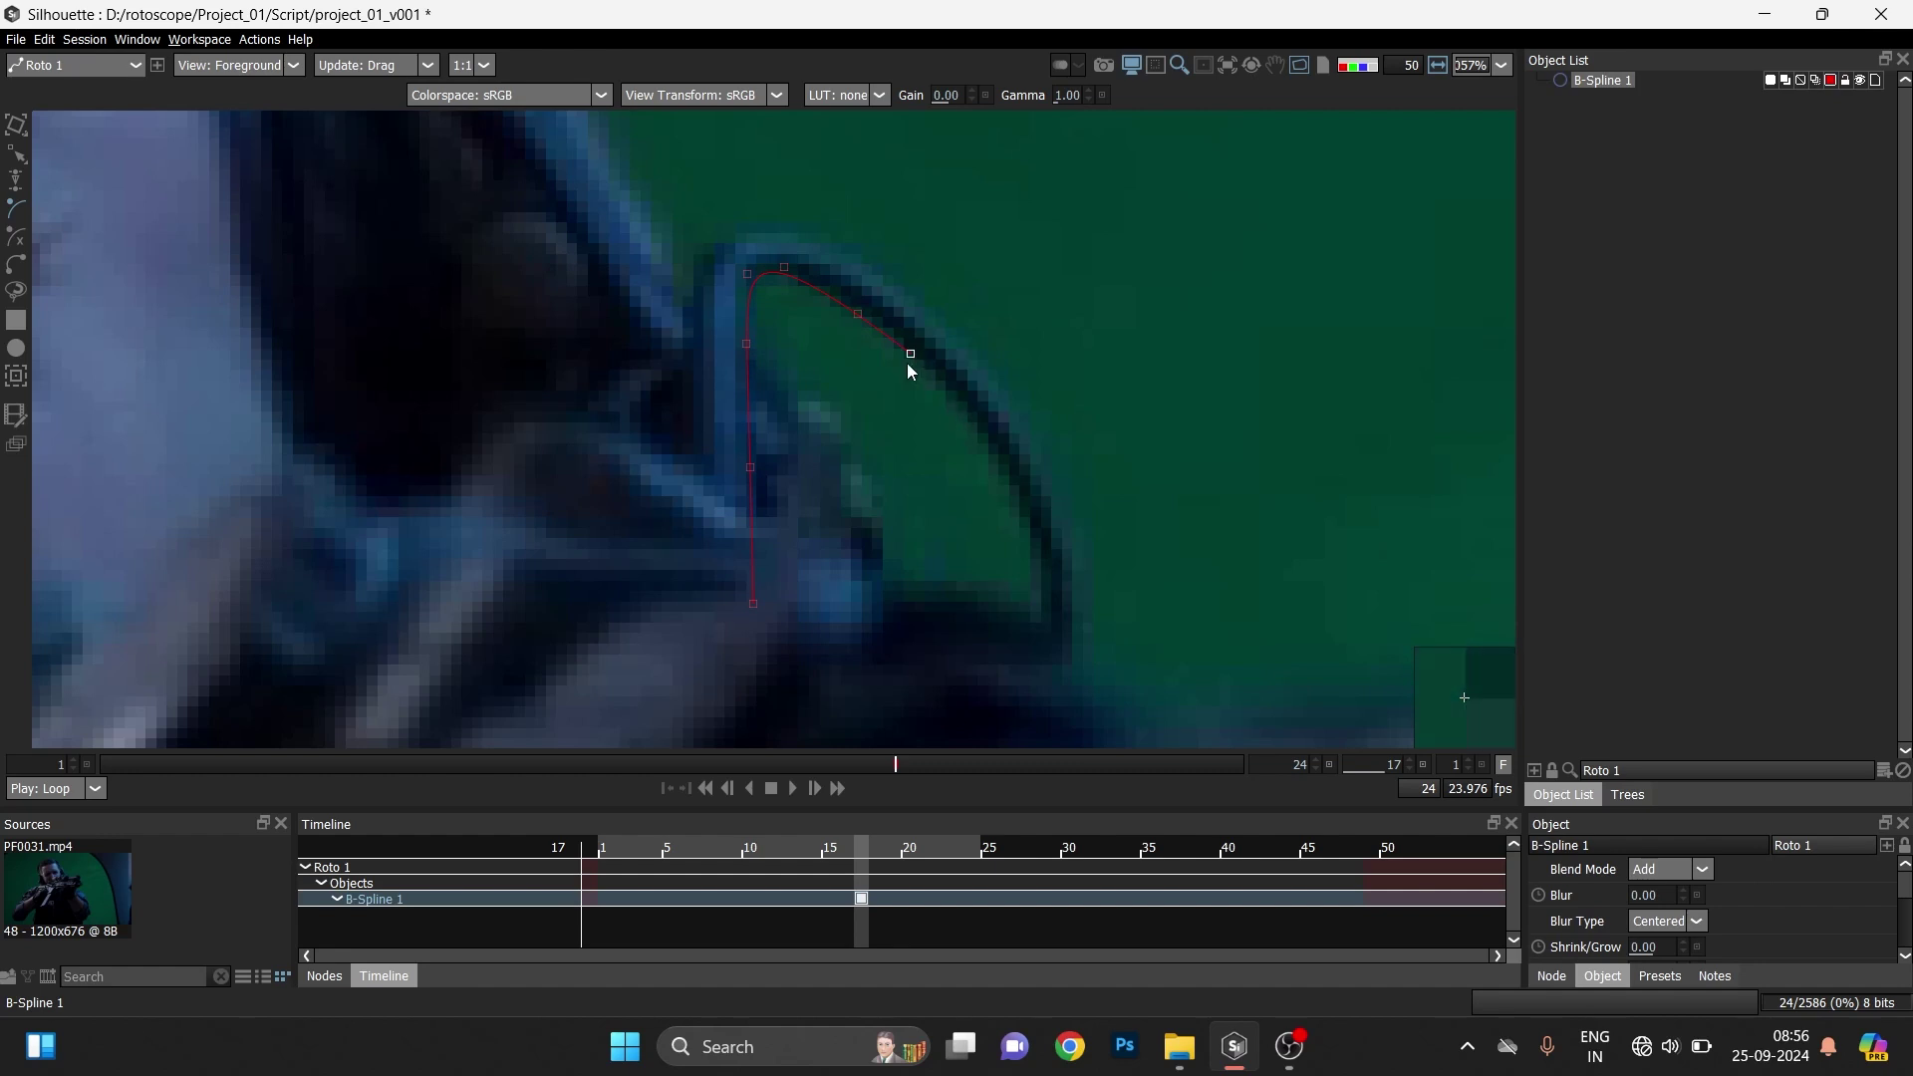
{"action": "left_click", "coordinate": [983, 437]}
{"action": "left_click", "coordinate": [1036, 538]}
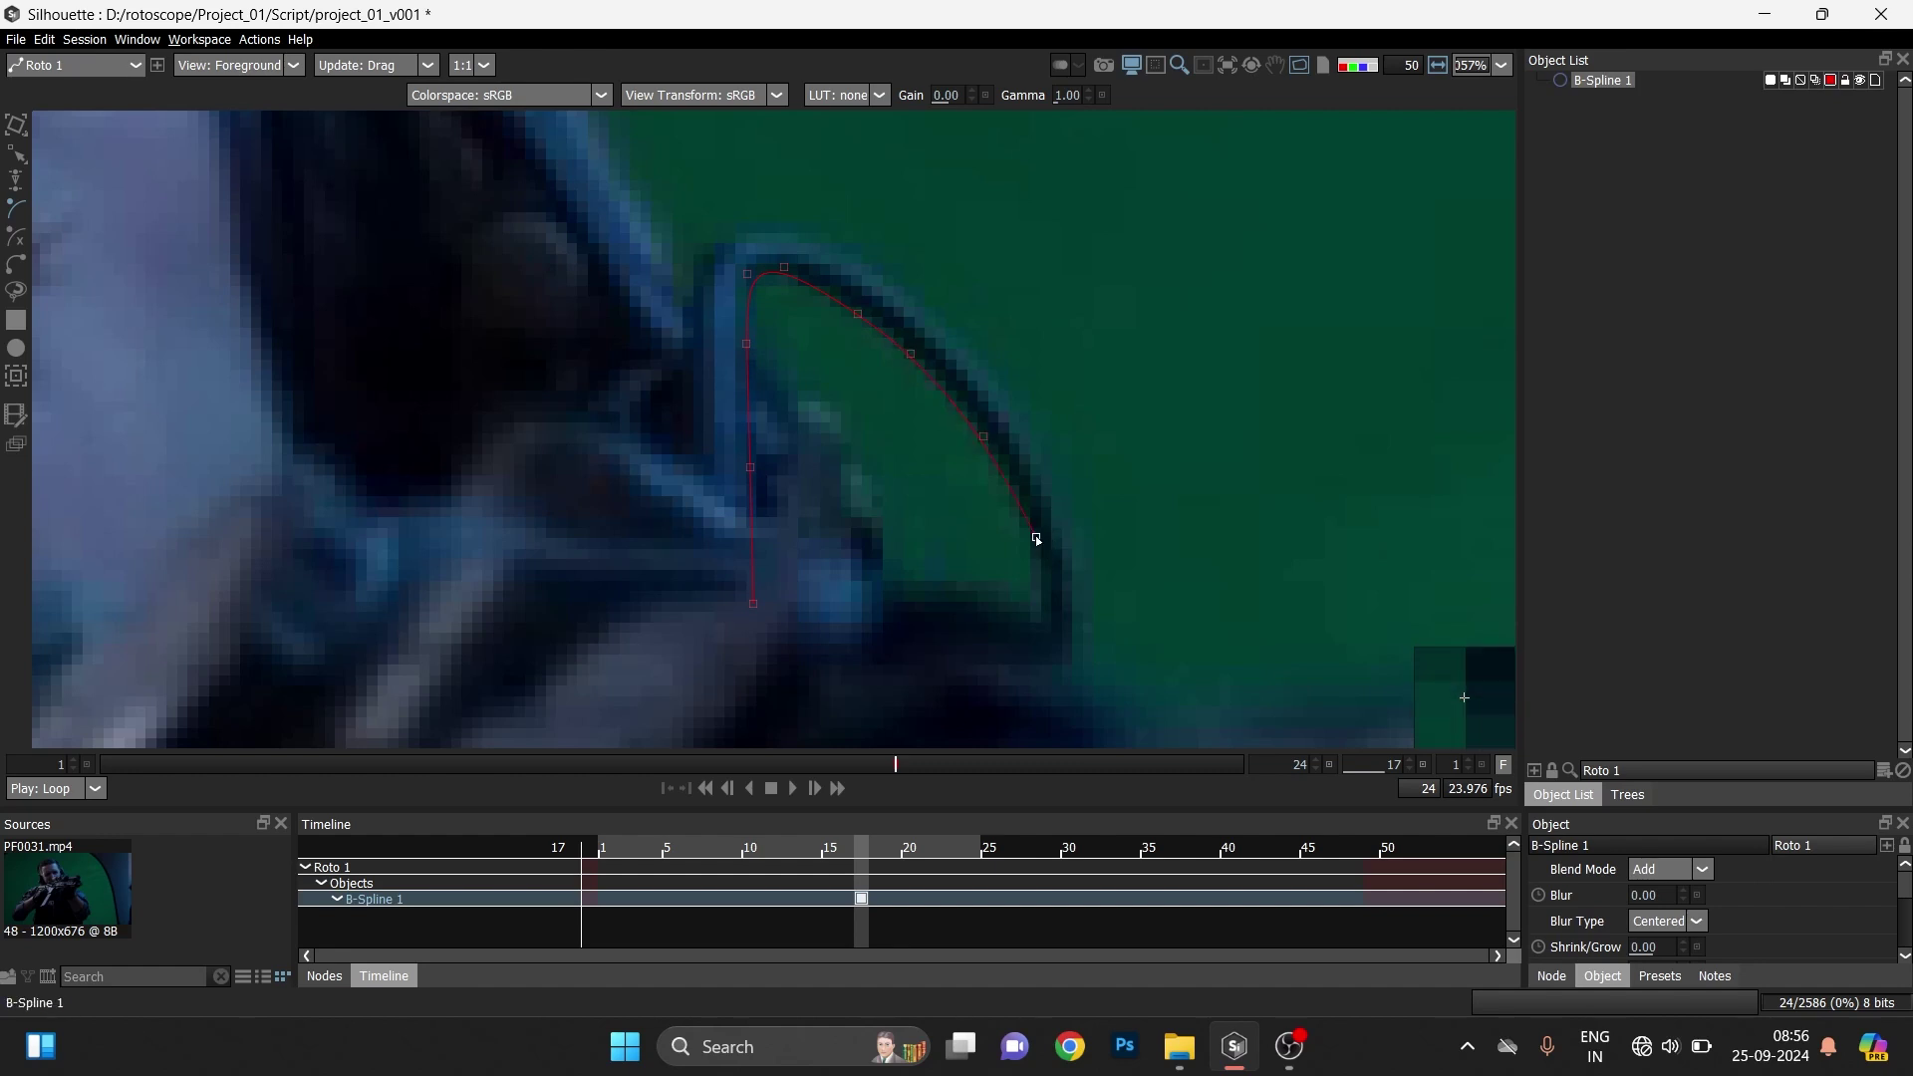
{"action": "left_click", "coordinate": [1039, 618]}
{"action": "left_click", "coordinate": [1029, 721]}
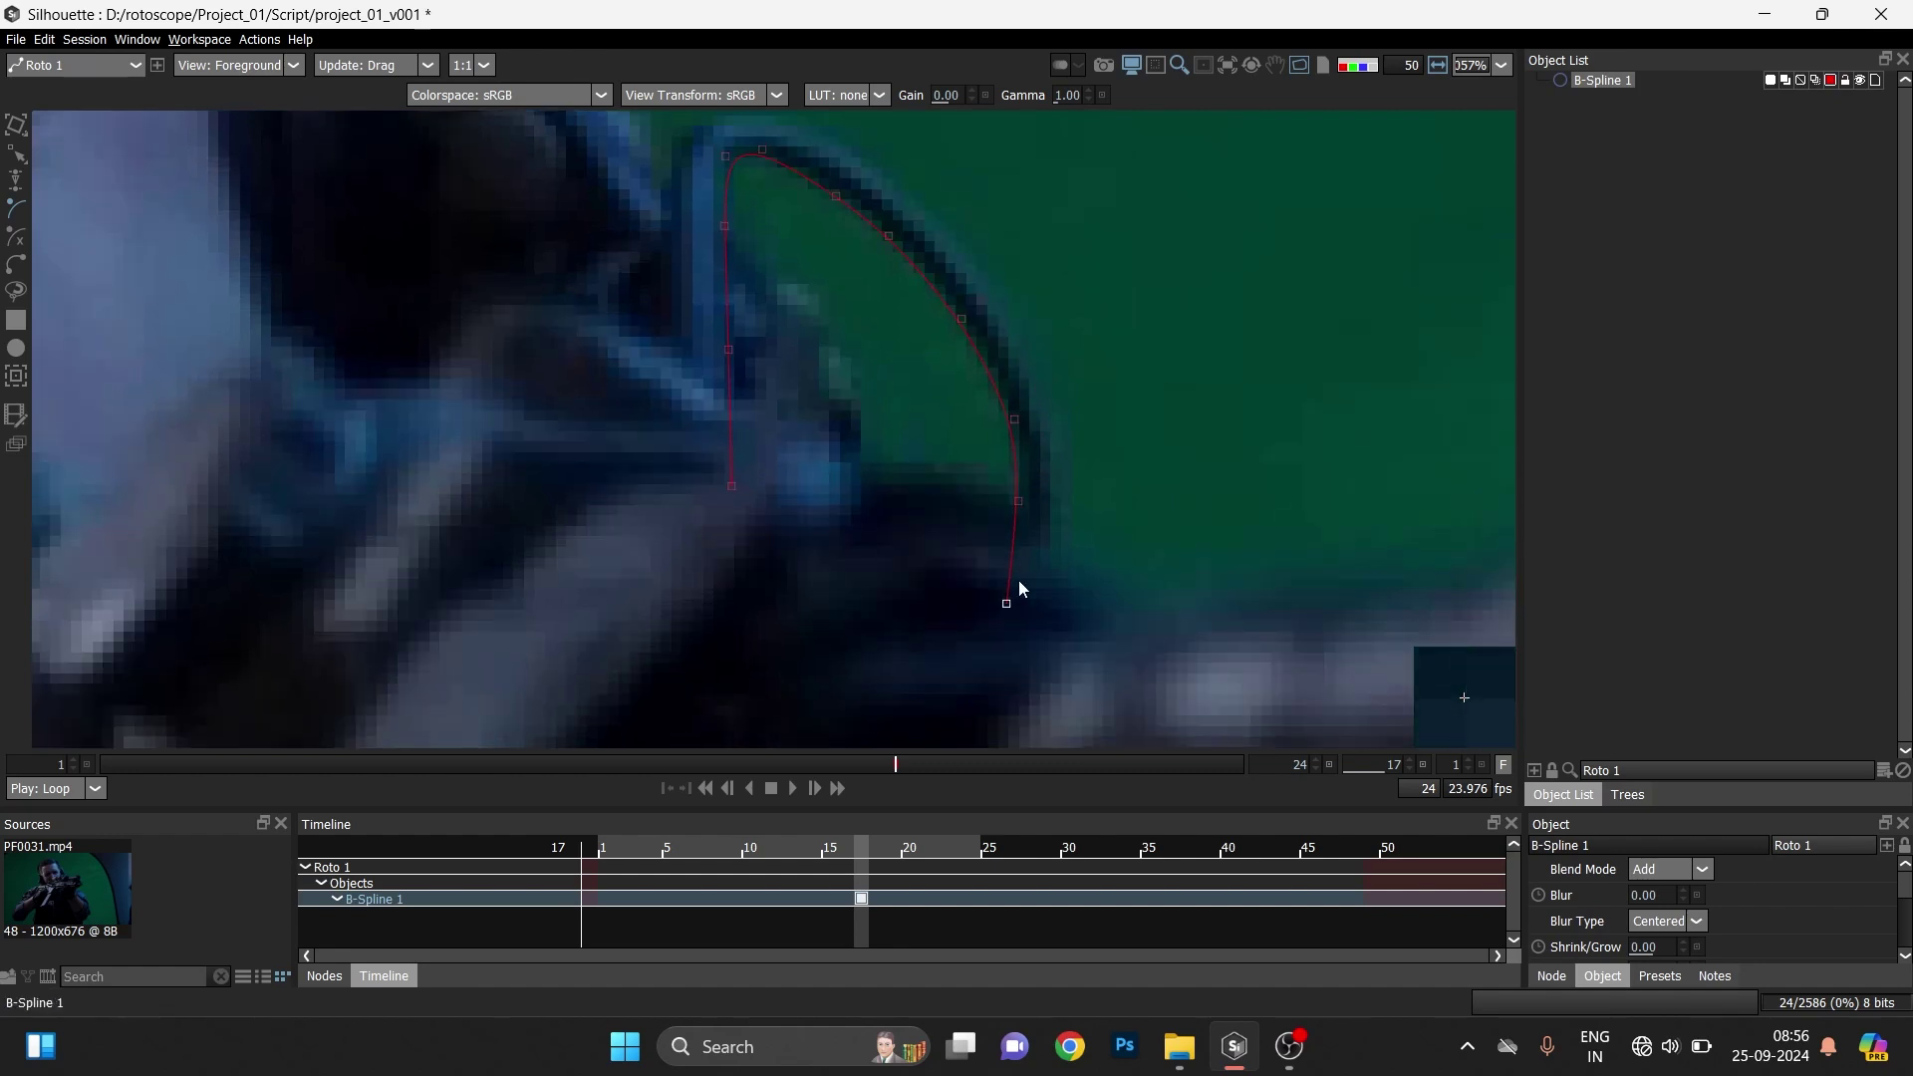
{"action": "left_click", "coordinate": [1009, 672]}
- Trace the outer edge of the cable loop back to the first point and close the B-Spline shape
{"action": "left_click", "coordinate": [1073, 660]}
{"action": "left_click", "coordinate": [1075, 539]}
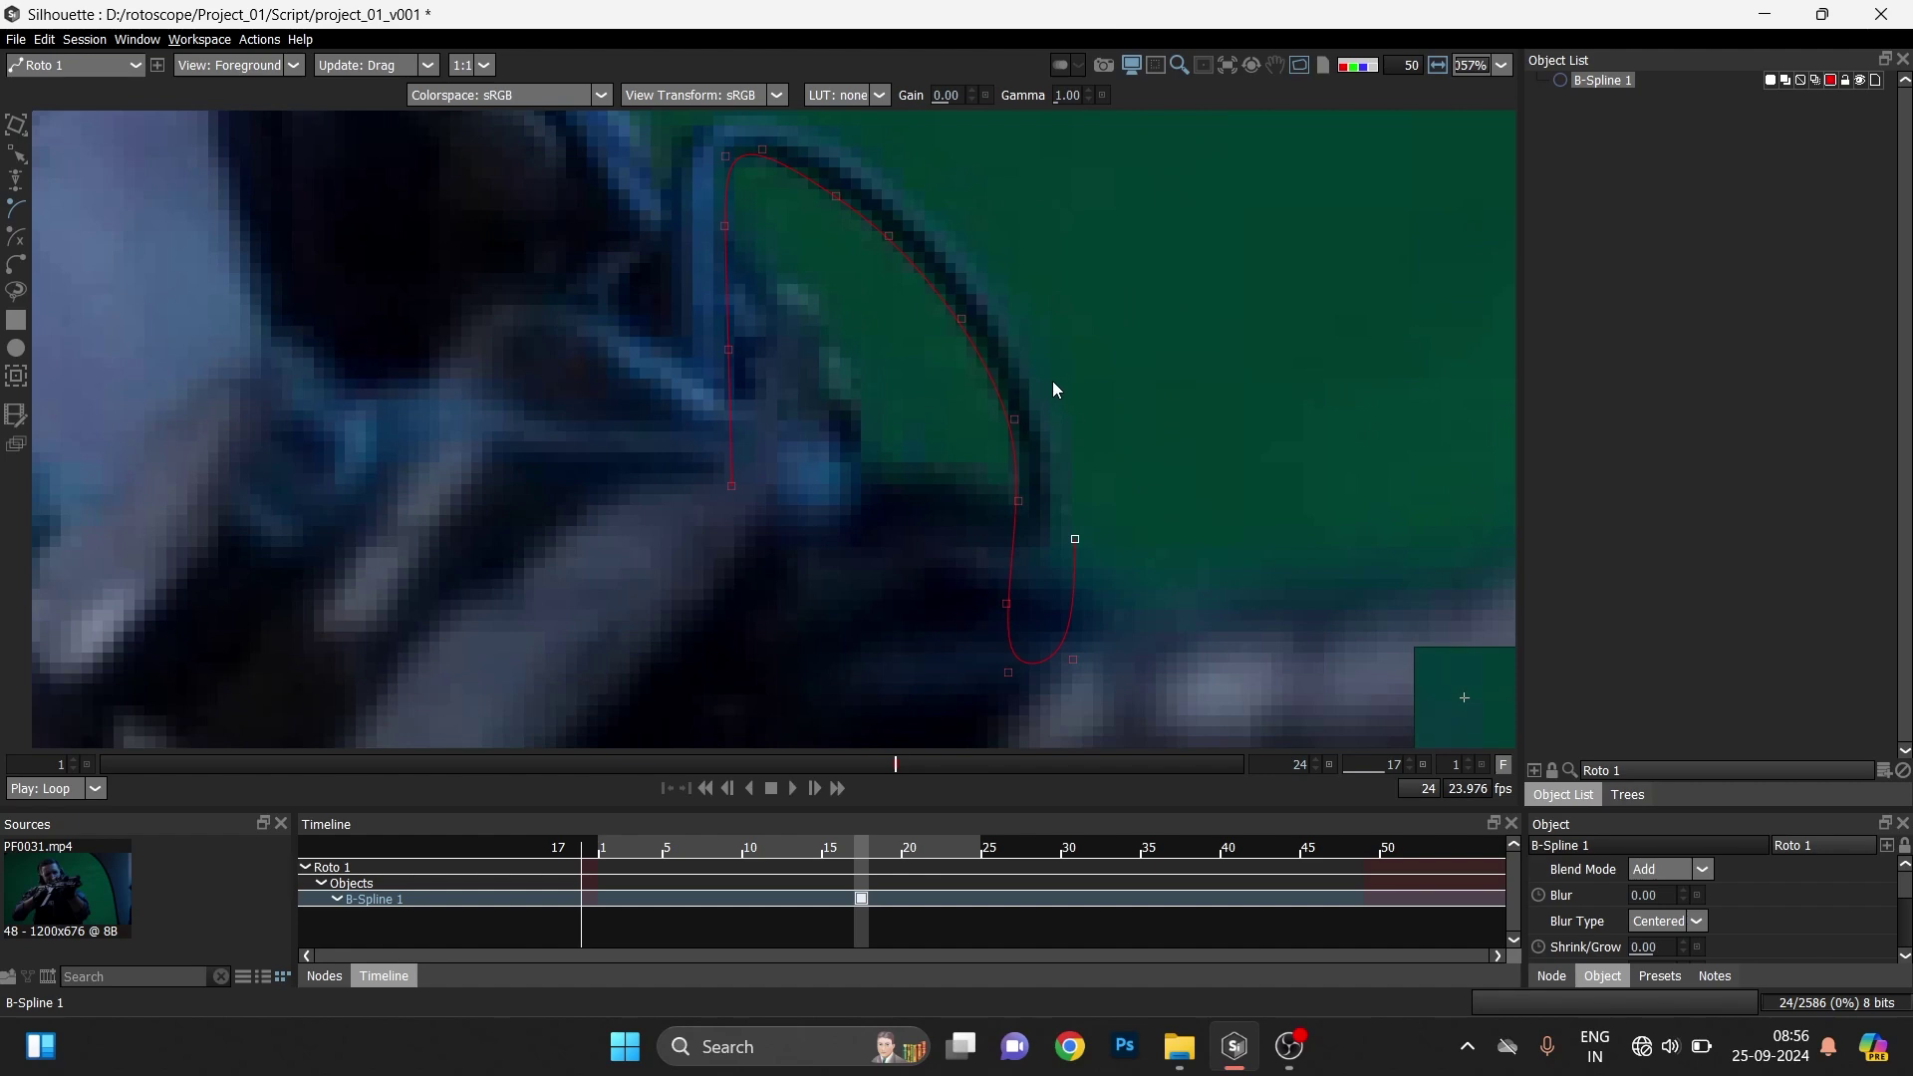
{"action": "left_click", "coordinate": [871, 159]}
{"action": "left_click", "coordinate": [783, 122]}
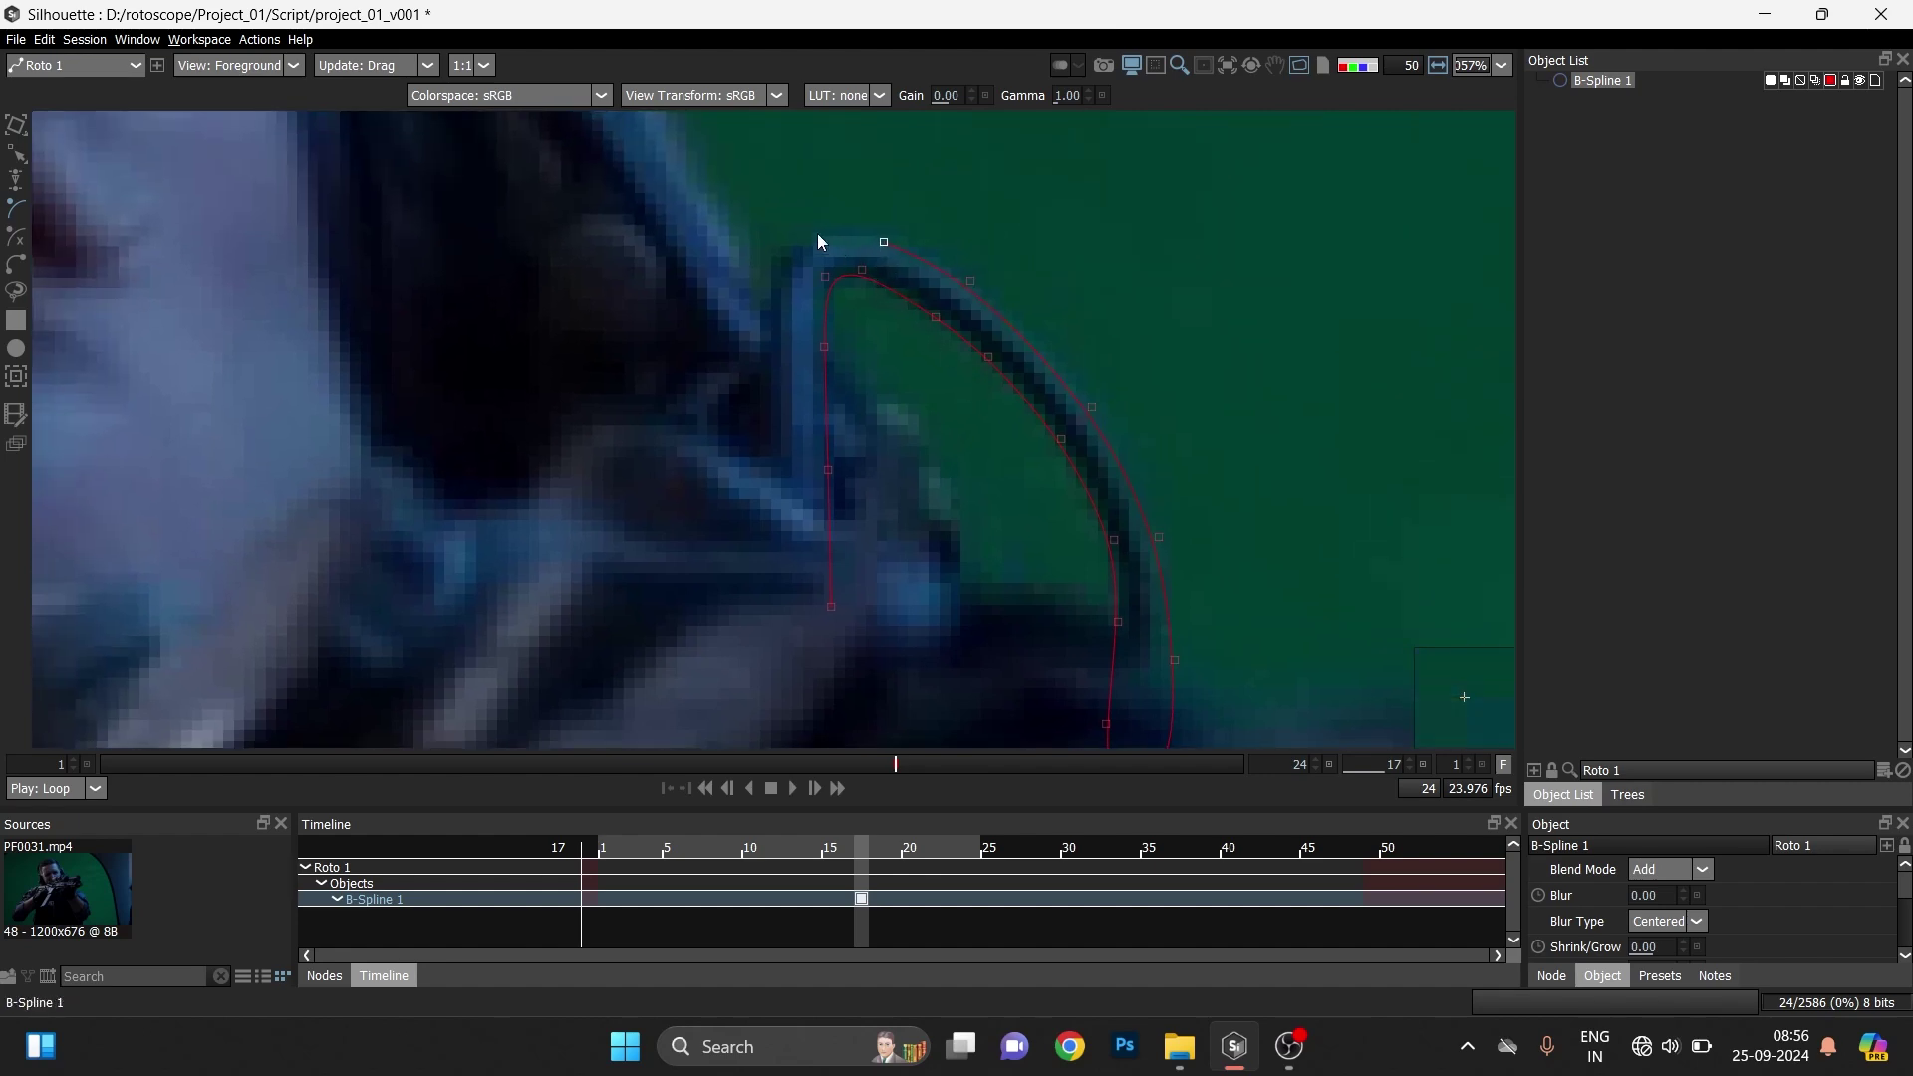
{"action": "left_click", "coordinate": [818, 234]}
{"action": "left_click", "coordinate": [769, 266]}
{"action": "left_click", "coordinate": [764, 346]}
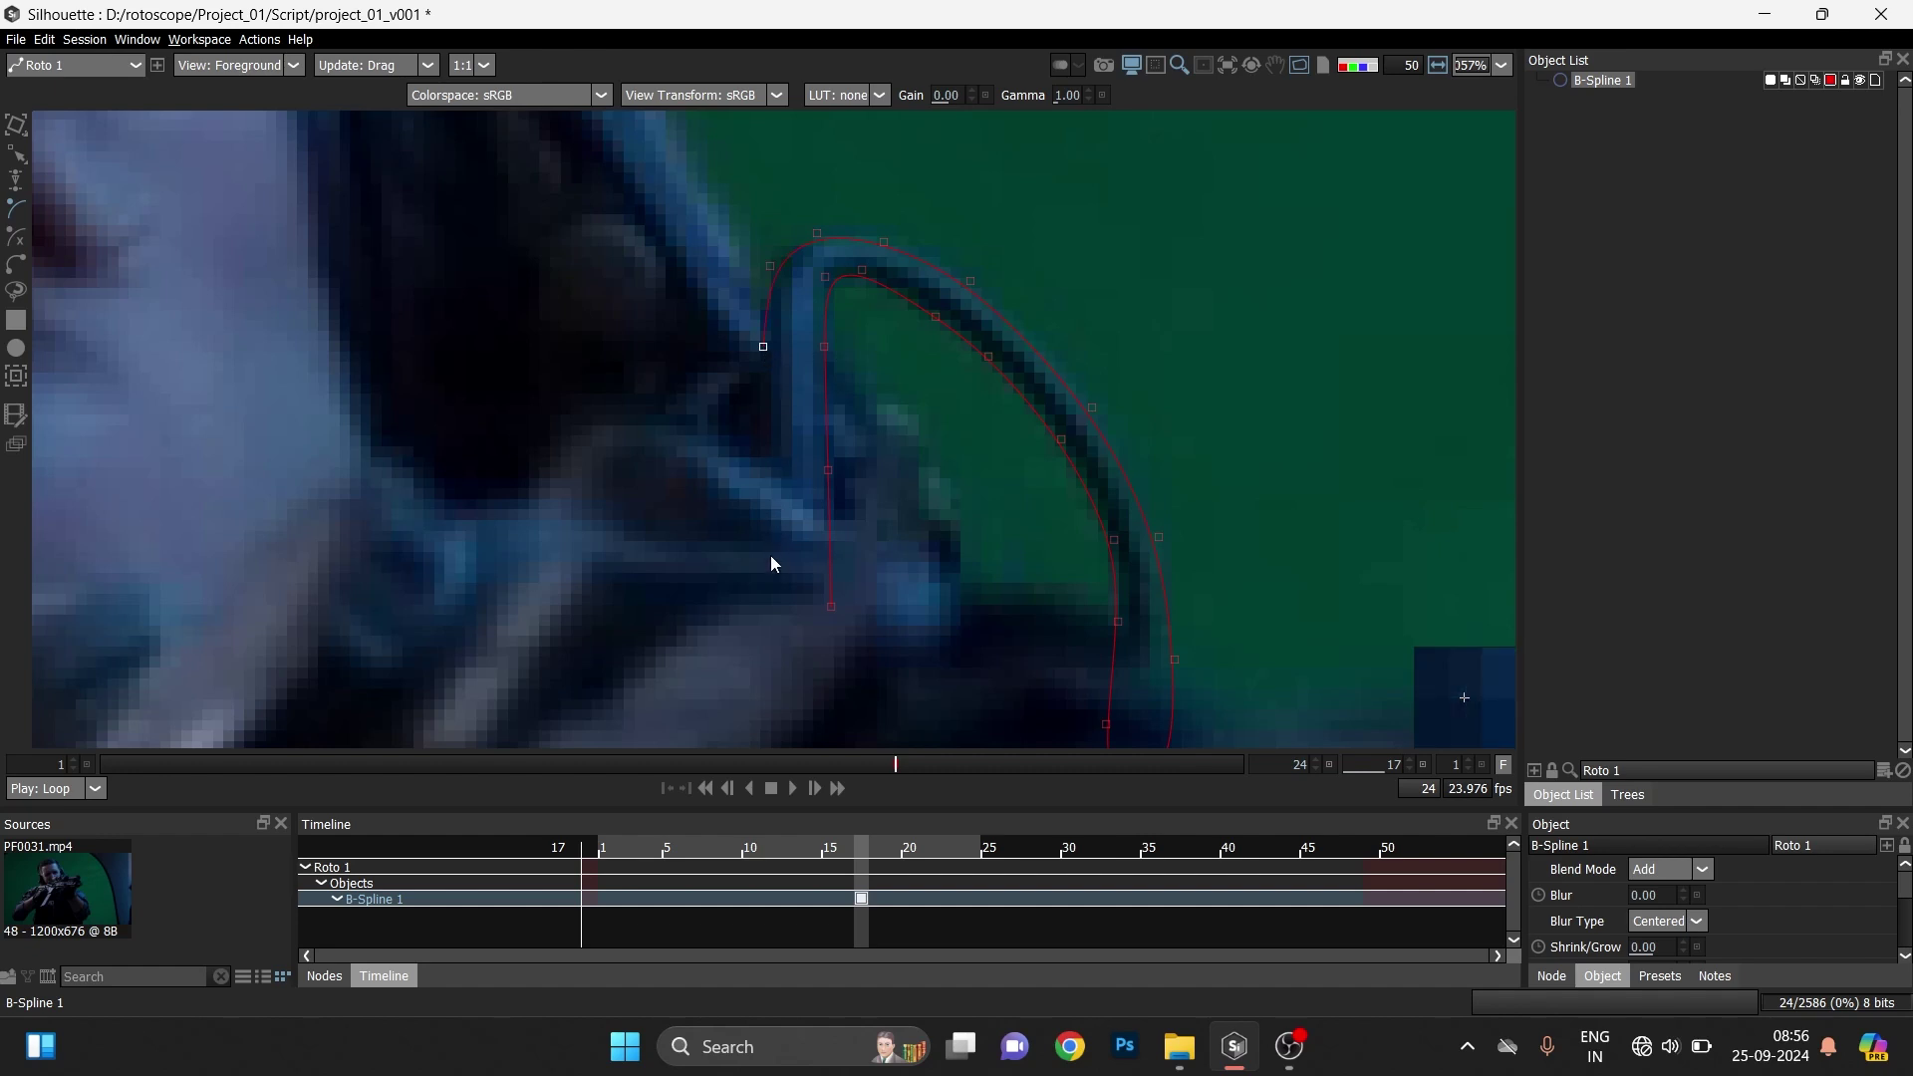
{"action": "left_click", "coordinate": [780, 594]}
{"action": "left_click", "coordinate": [831, 606]}
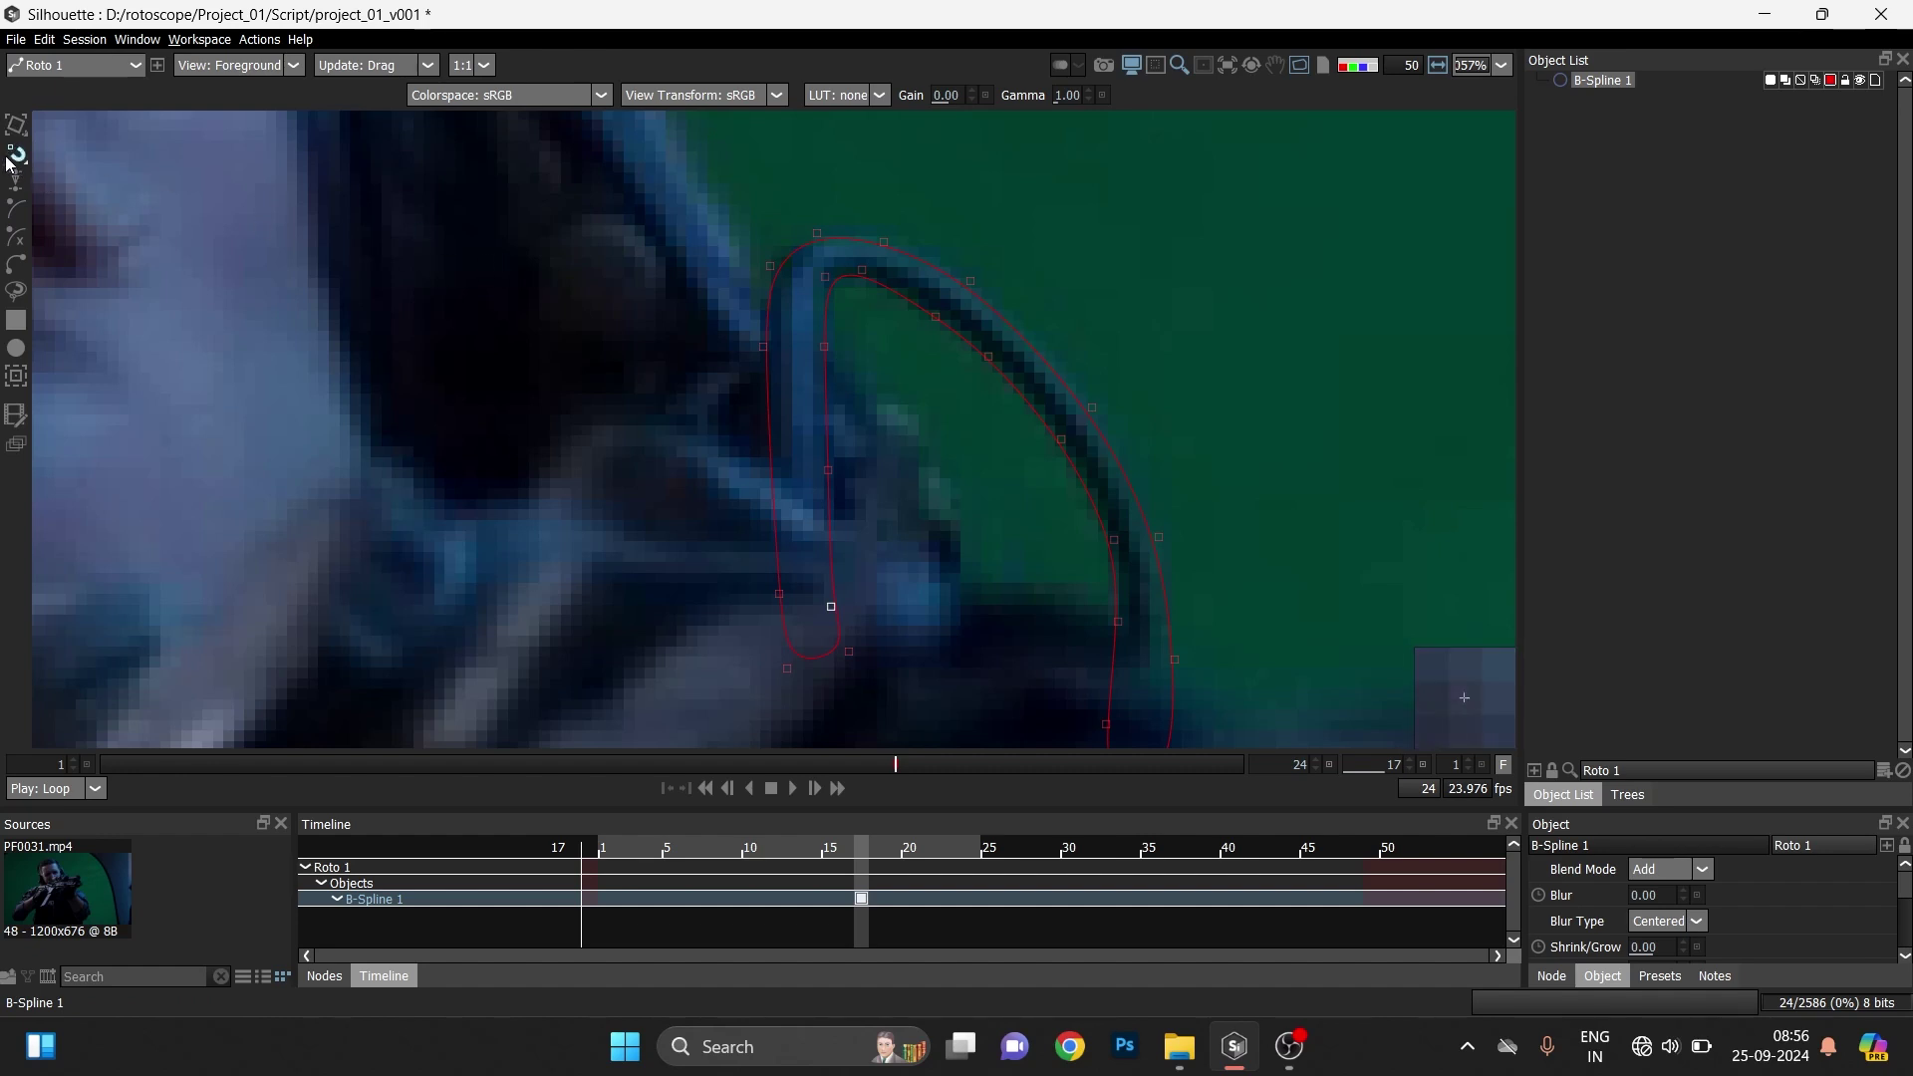
- Reshape the cable shape by nudging the outer-edge points around its lower far end left, closer to the cable
{"action": "left_click", "coordinate": [16, 124]}
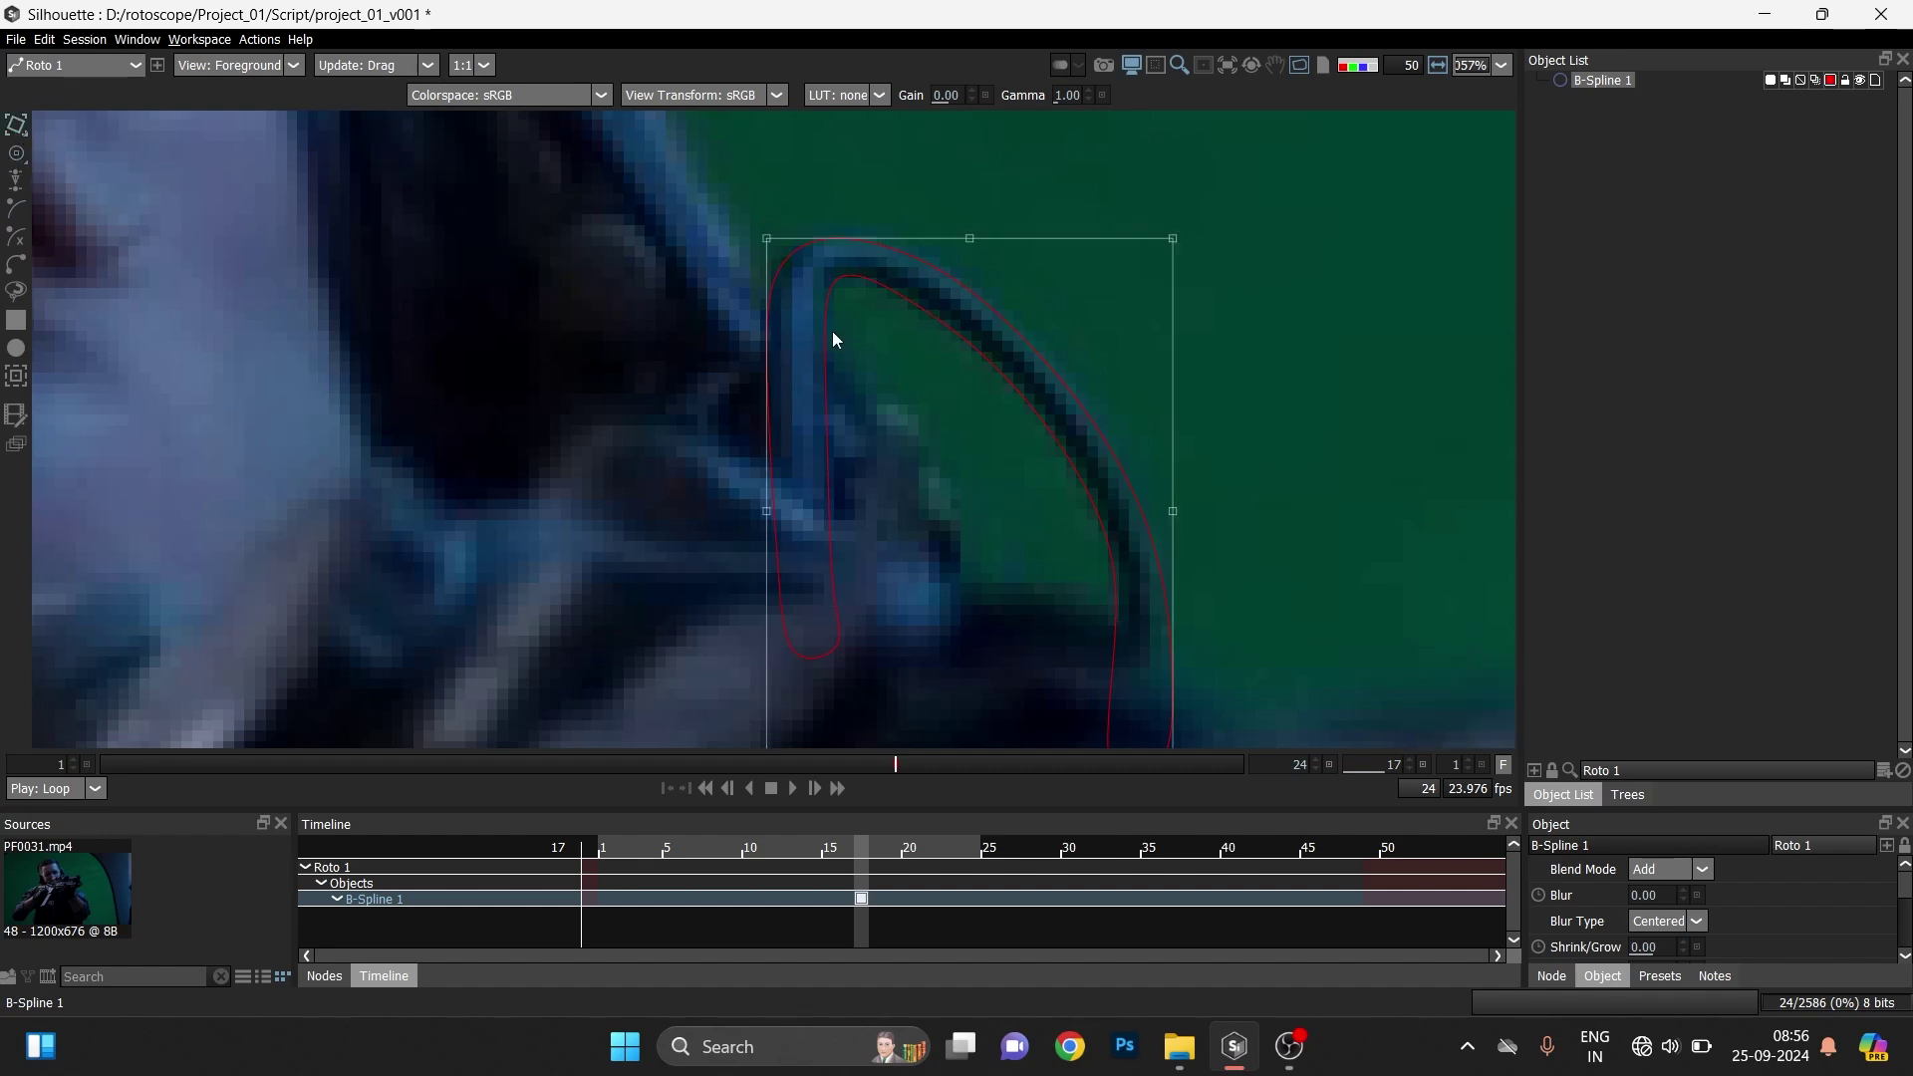
{"action": "key", "text": "r"}
{"action": "key", "text": "r"}
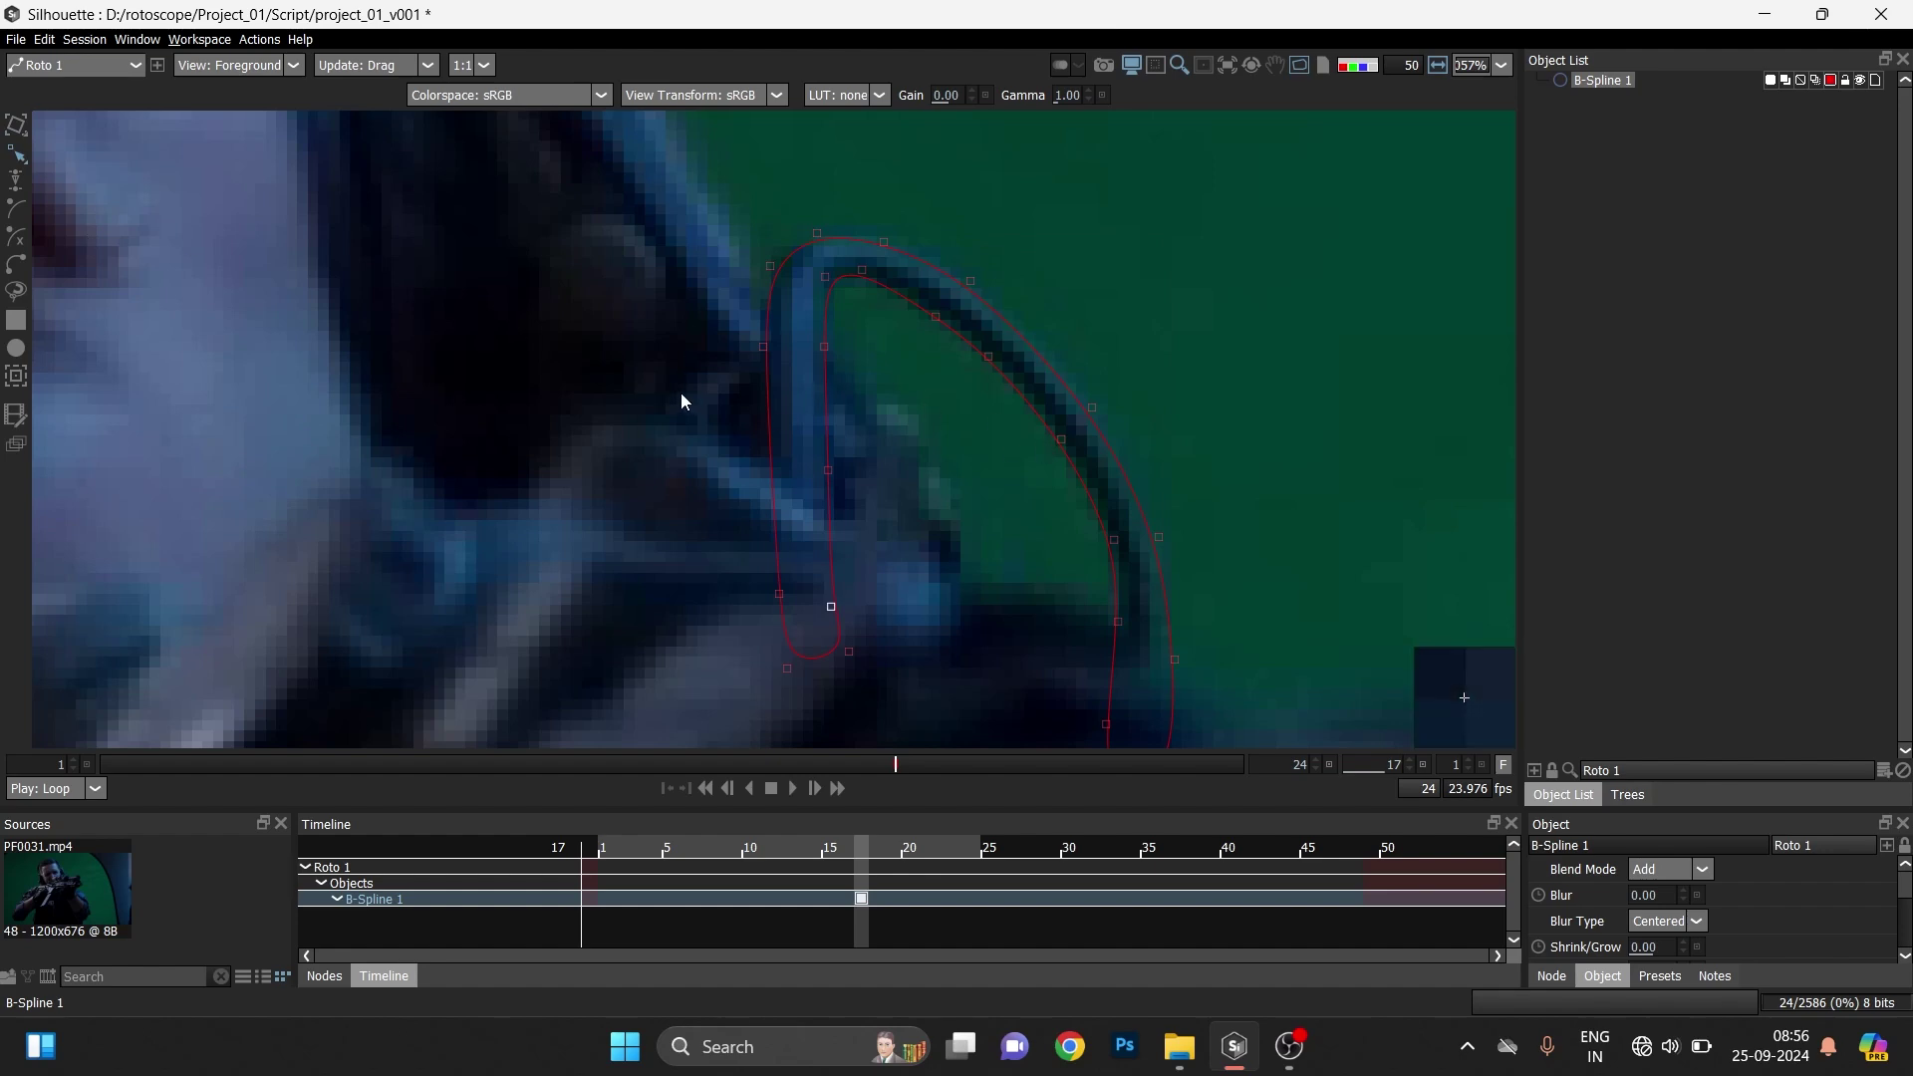
{"action": "scroll", "coordinate": [1146, 421], "scroll_direction": "up", "scroll_amount": 1}
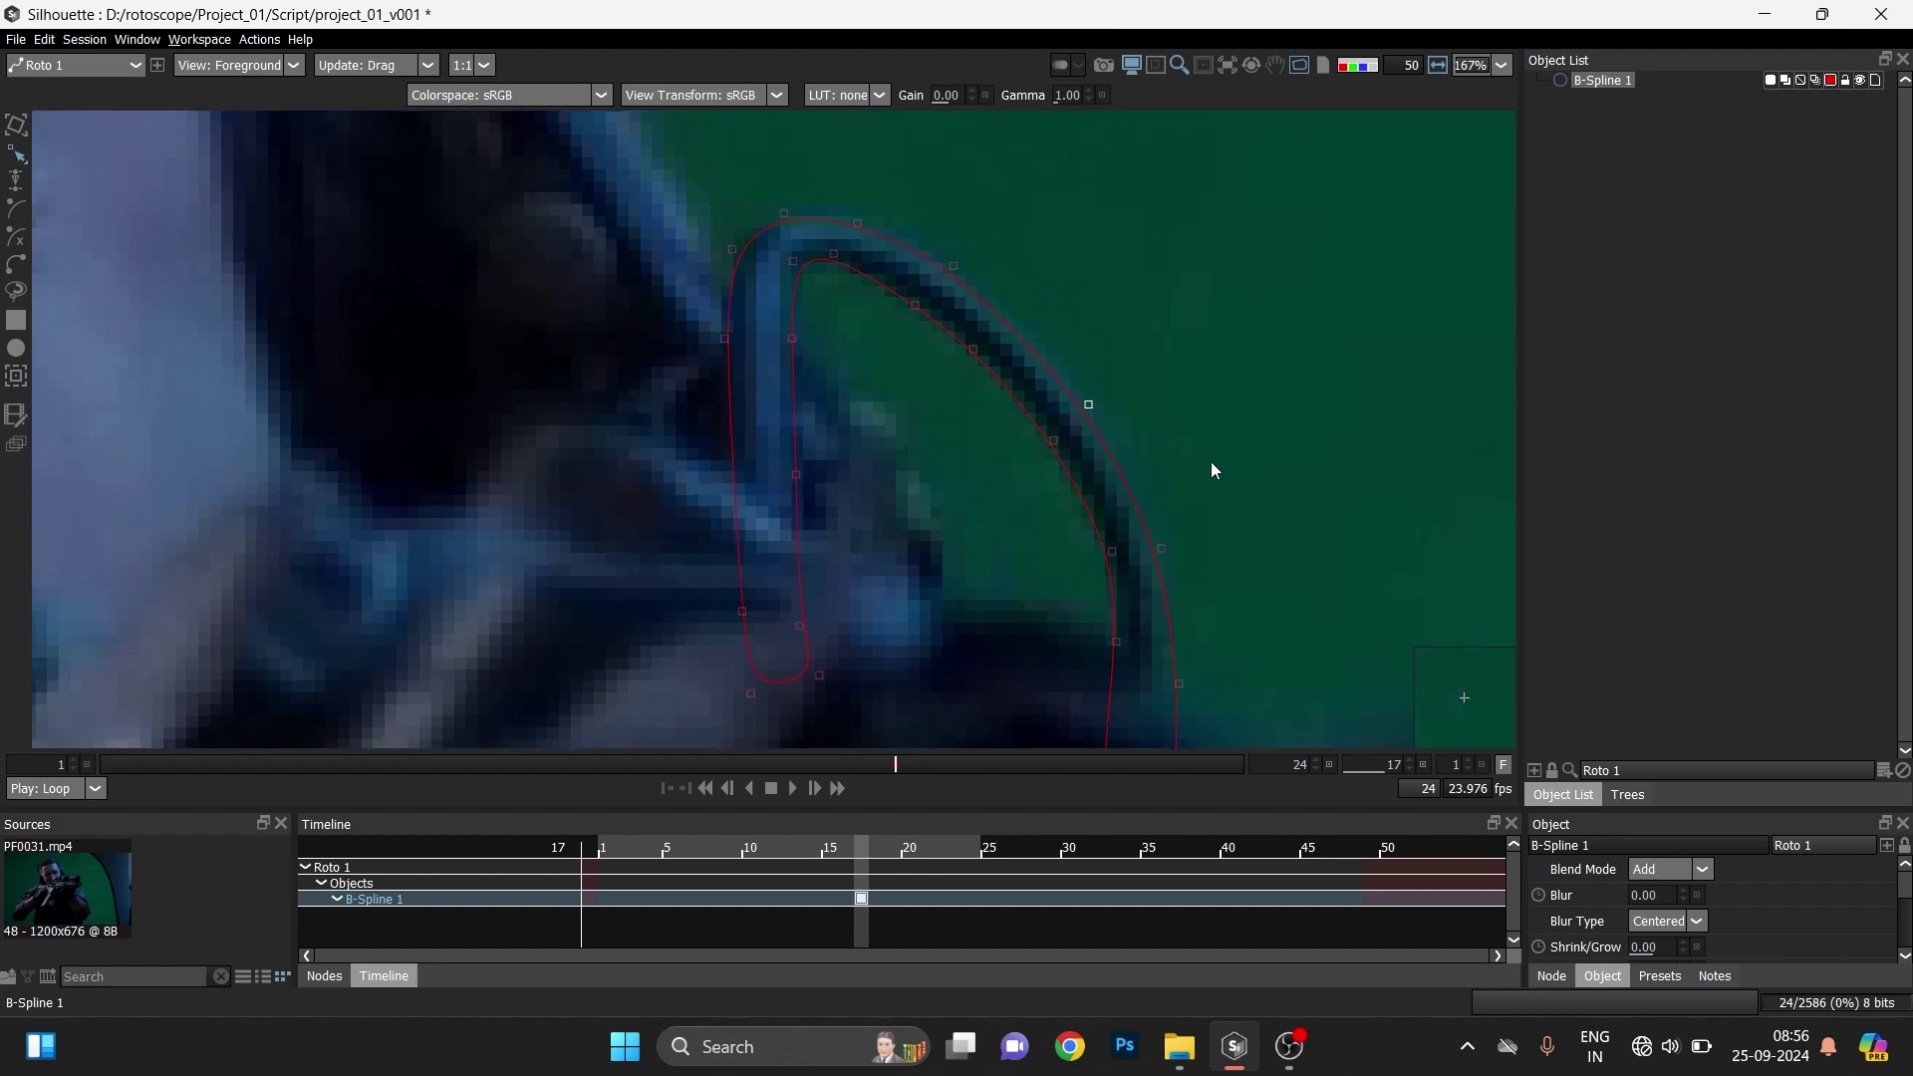
{"action": "left_click_drag", "start_coordinate": [1274, 495], "coordinate": [1133, 581]}
{"action": "left_click_drag", "start_coordinate": [1257, 620], "coordinate": [1146, 720]}
{"action": "left_click_drag", "start_coordinate": [1242, 560], "coordinate": [1255, 259]}
{"action": "left_click_drag", "start_coordinate": [1222, 482], "coordinate": [1167, 570]}
{"action": "key", "text": "Left"}
{"action": "left_click_drag", "start_coordinate": [1258, 349], "coordinate": [1161, 429]}
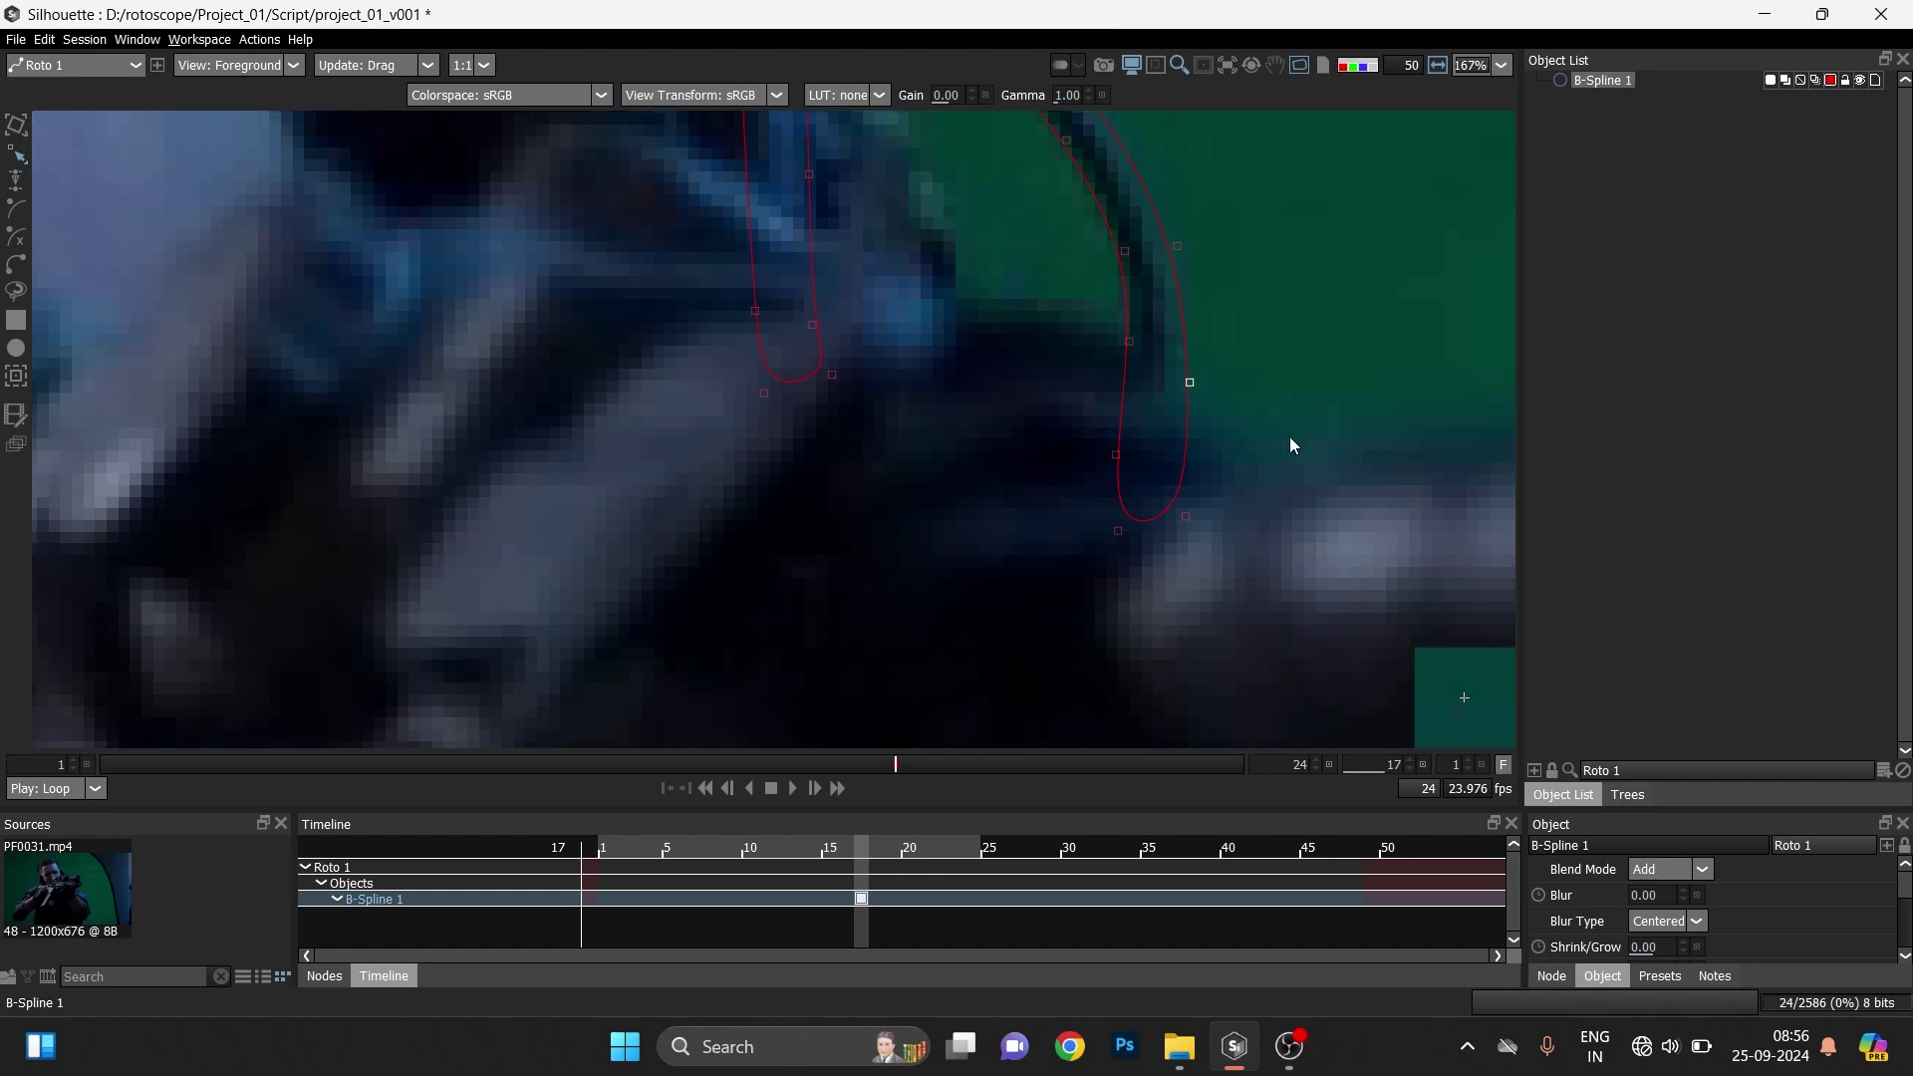
{"action": "key", "text": "Left"}
{"action": "key", "text": "Left"}
{"action": "key", "text": "Left"}
- Nudge the inner-edge points near the cable's far end slightly left
{"action": "left_click_drag", "start_coordinate": [1058, 307], "coordinate": [1156, 374]}
{"action": "key", "text": "Left"}
{"action": "left_click_drag", "start_coordinate": [1081, 214], "coordinate": [1151, 279]}
{"action": "key", "text": "Left"}
{"action": "left_click_drag", "start_coordinate": [1248, 183], "coordinate": [1238, 459]}
- Nudge the two inner-edge points at the cable's top bend down and right, and the point below them slightly down
{"action": "left_click_drag", "start_coordinate": [945, 390], "coordinate": [985, 265]}
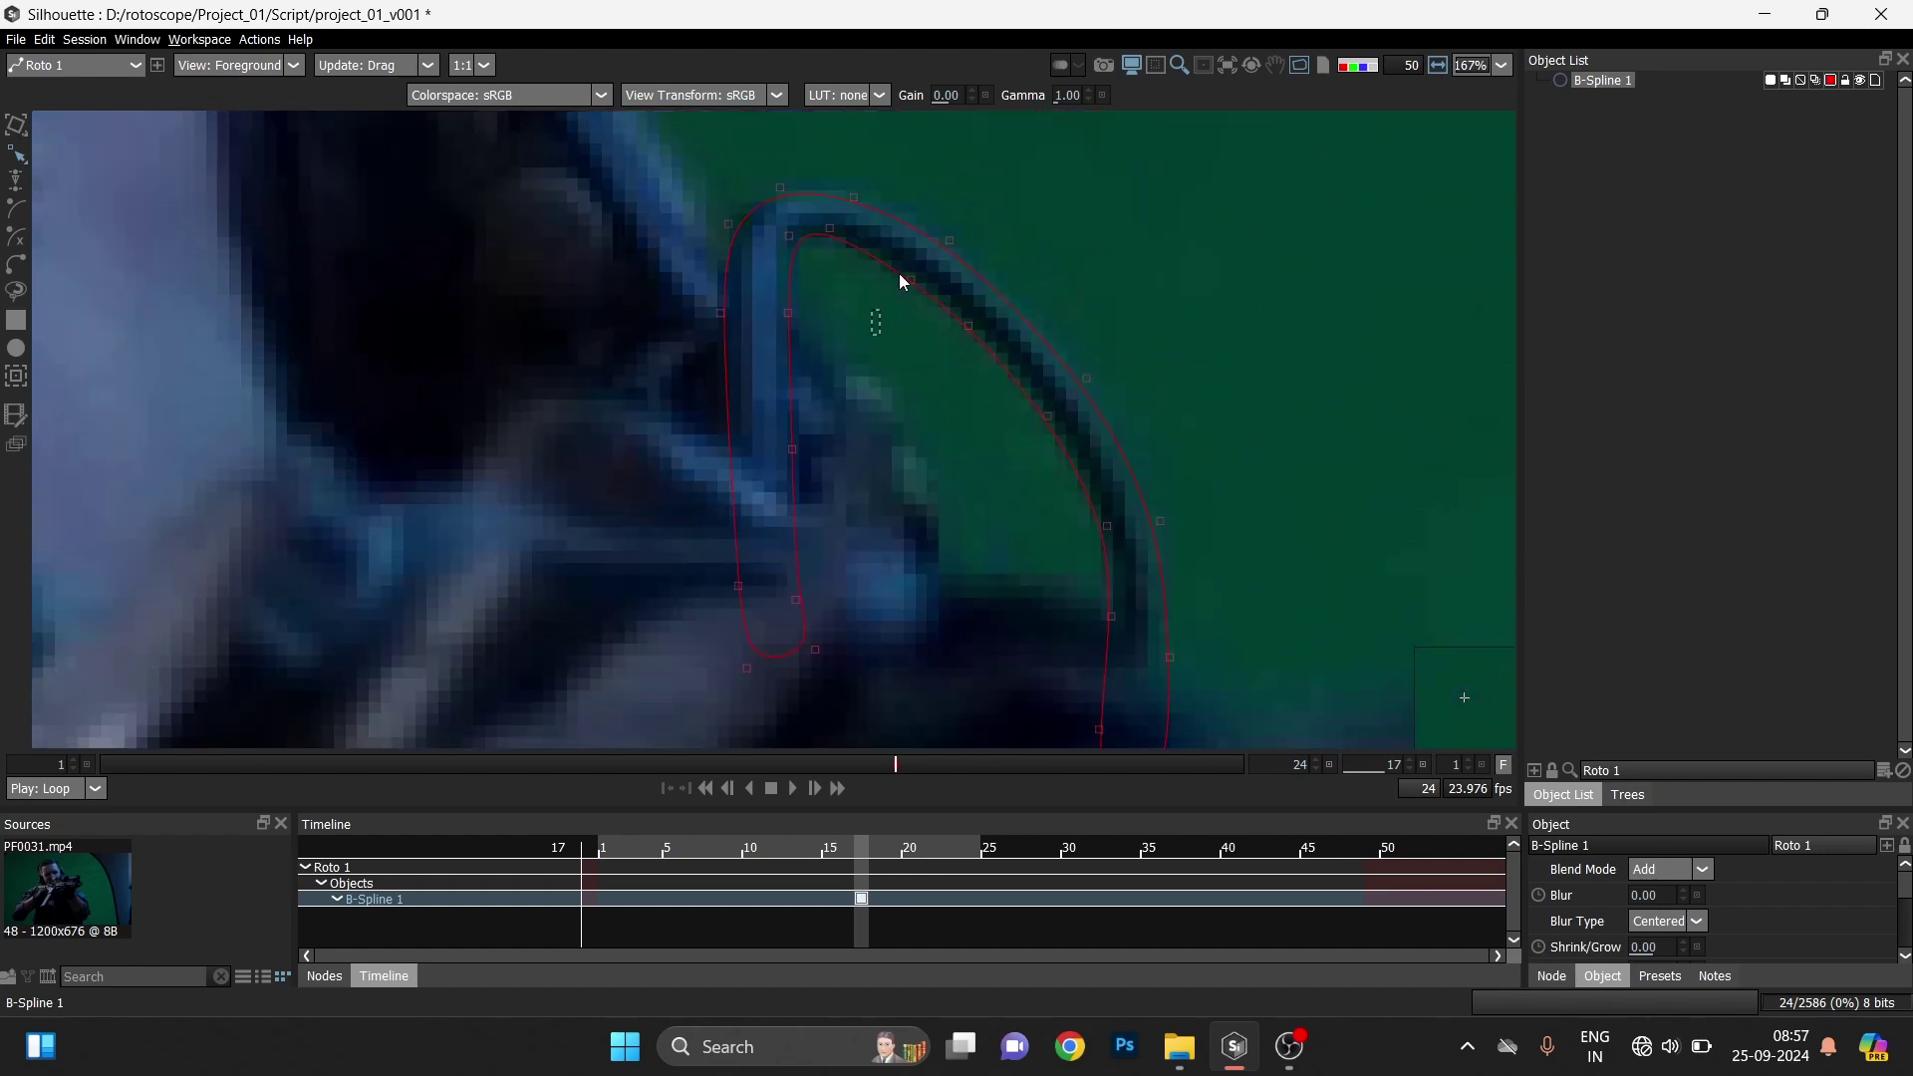
{"action": "left_click_drag", "start_coordinate": [841, 256], "coordinate": [783, 200]}
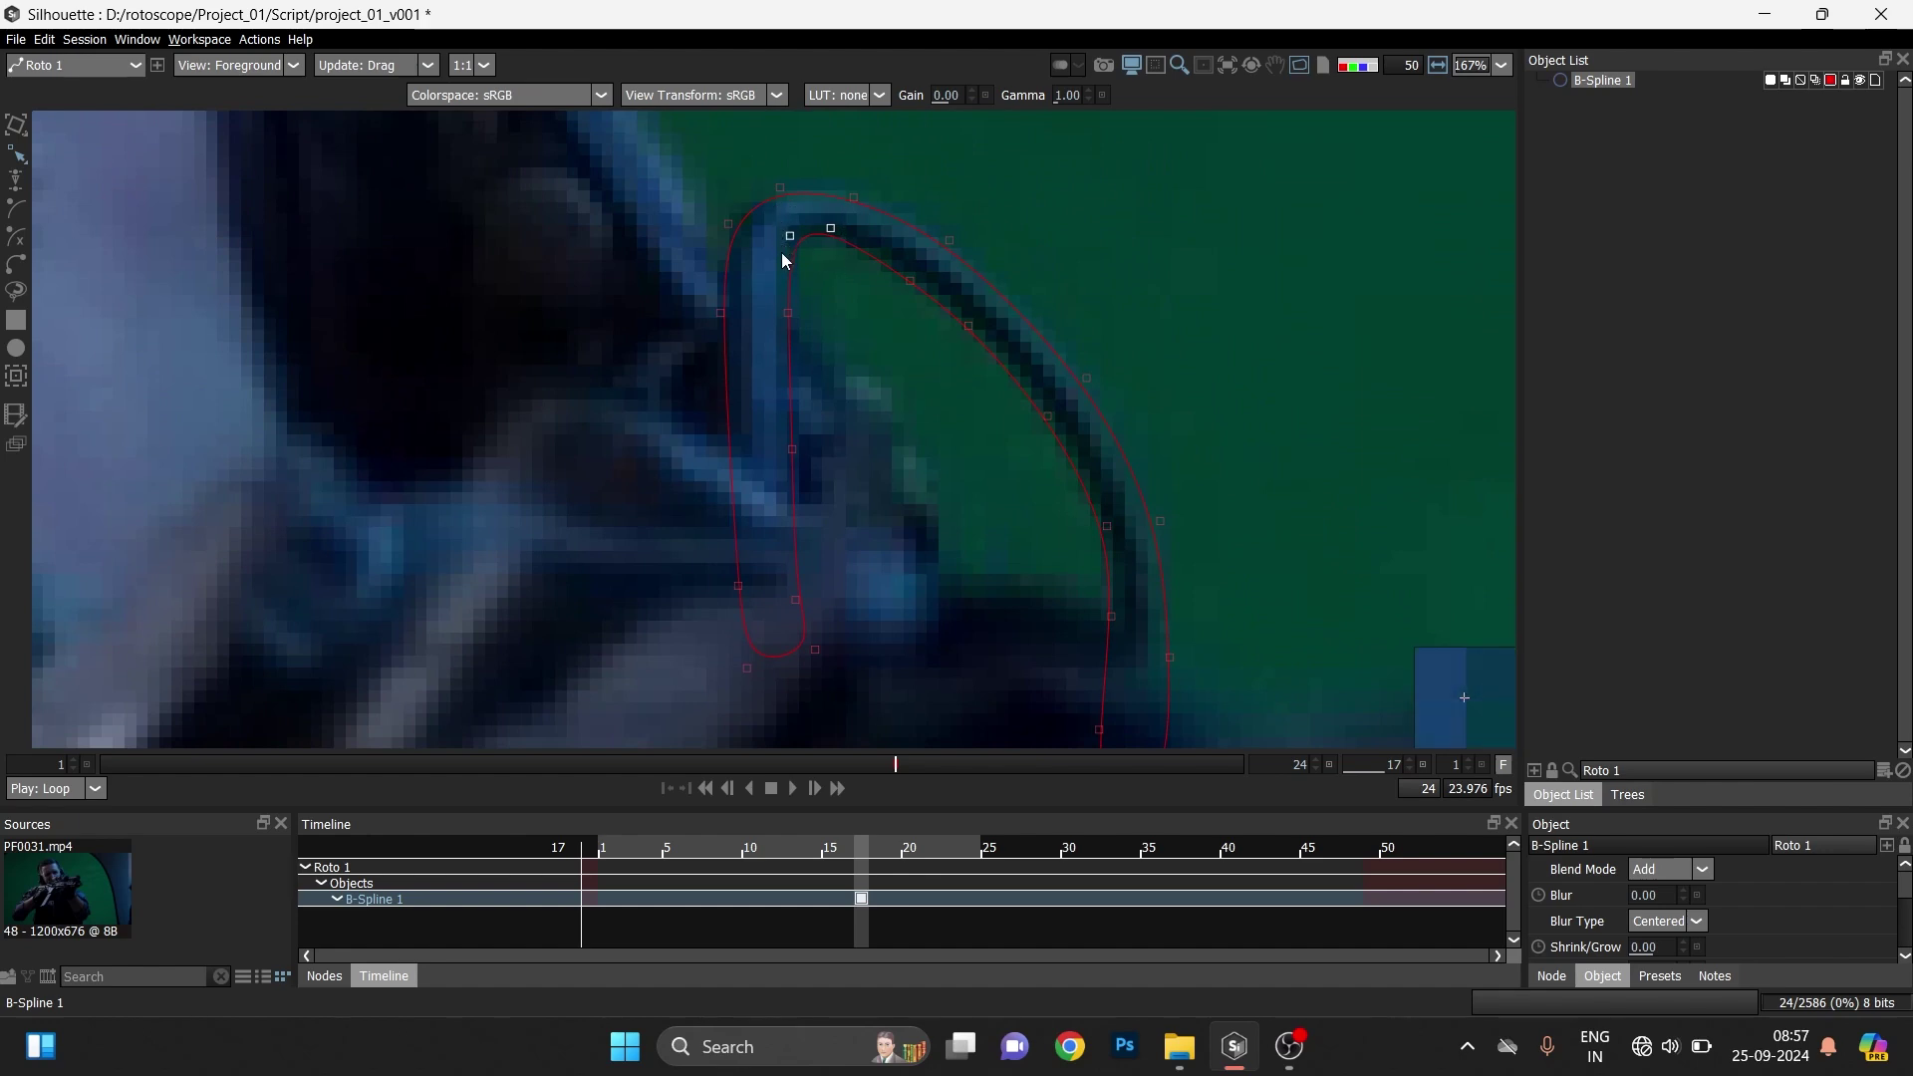
{"action": "key", "text": "Down"}
{"action": "key", "text": "Down"}
{"action": "key", "text": "Down"}
{"action": "key", "text": "Down"}
{"action": "key", "text": "Right"}
{"action": "key", "text": "Right"}
{"action": "left_click_drag", "start_coordinate": [826, 288], "coordinate": [737, 351]}
{"action": "key", "text": "Down"}
- Nudge the inner-edge points along the cable's straight section near the headset right, raising the lower ones slightly
{"action": "left_click_drag", "start_coordinate": [754, 407], "coordinate": [835, 674]}
{"action": "key", "text": "Right"}
{"action": "key", "text": "Right"}
{"action": "key", "text": "Right"}
{"action": "key", "text": "Up"}
{"action": "key", "text": "Up"}
{"action": "left_click_drag", "start_coordinate": [903, 409], "coordinate": [785, 510]}
{"action": "key", "text": "Right"}
{"action": "key", "text": "Right"}
{"action": "left_click_drag", "start_coordinate": [863, 295], "coordinate": [764, 349]}
{"action": "key", "text": "Right"}
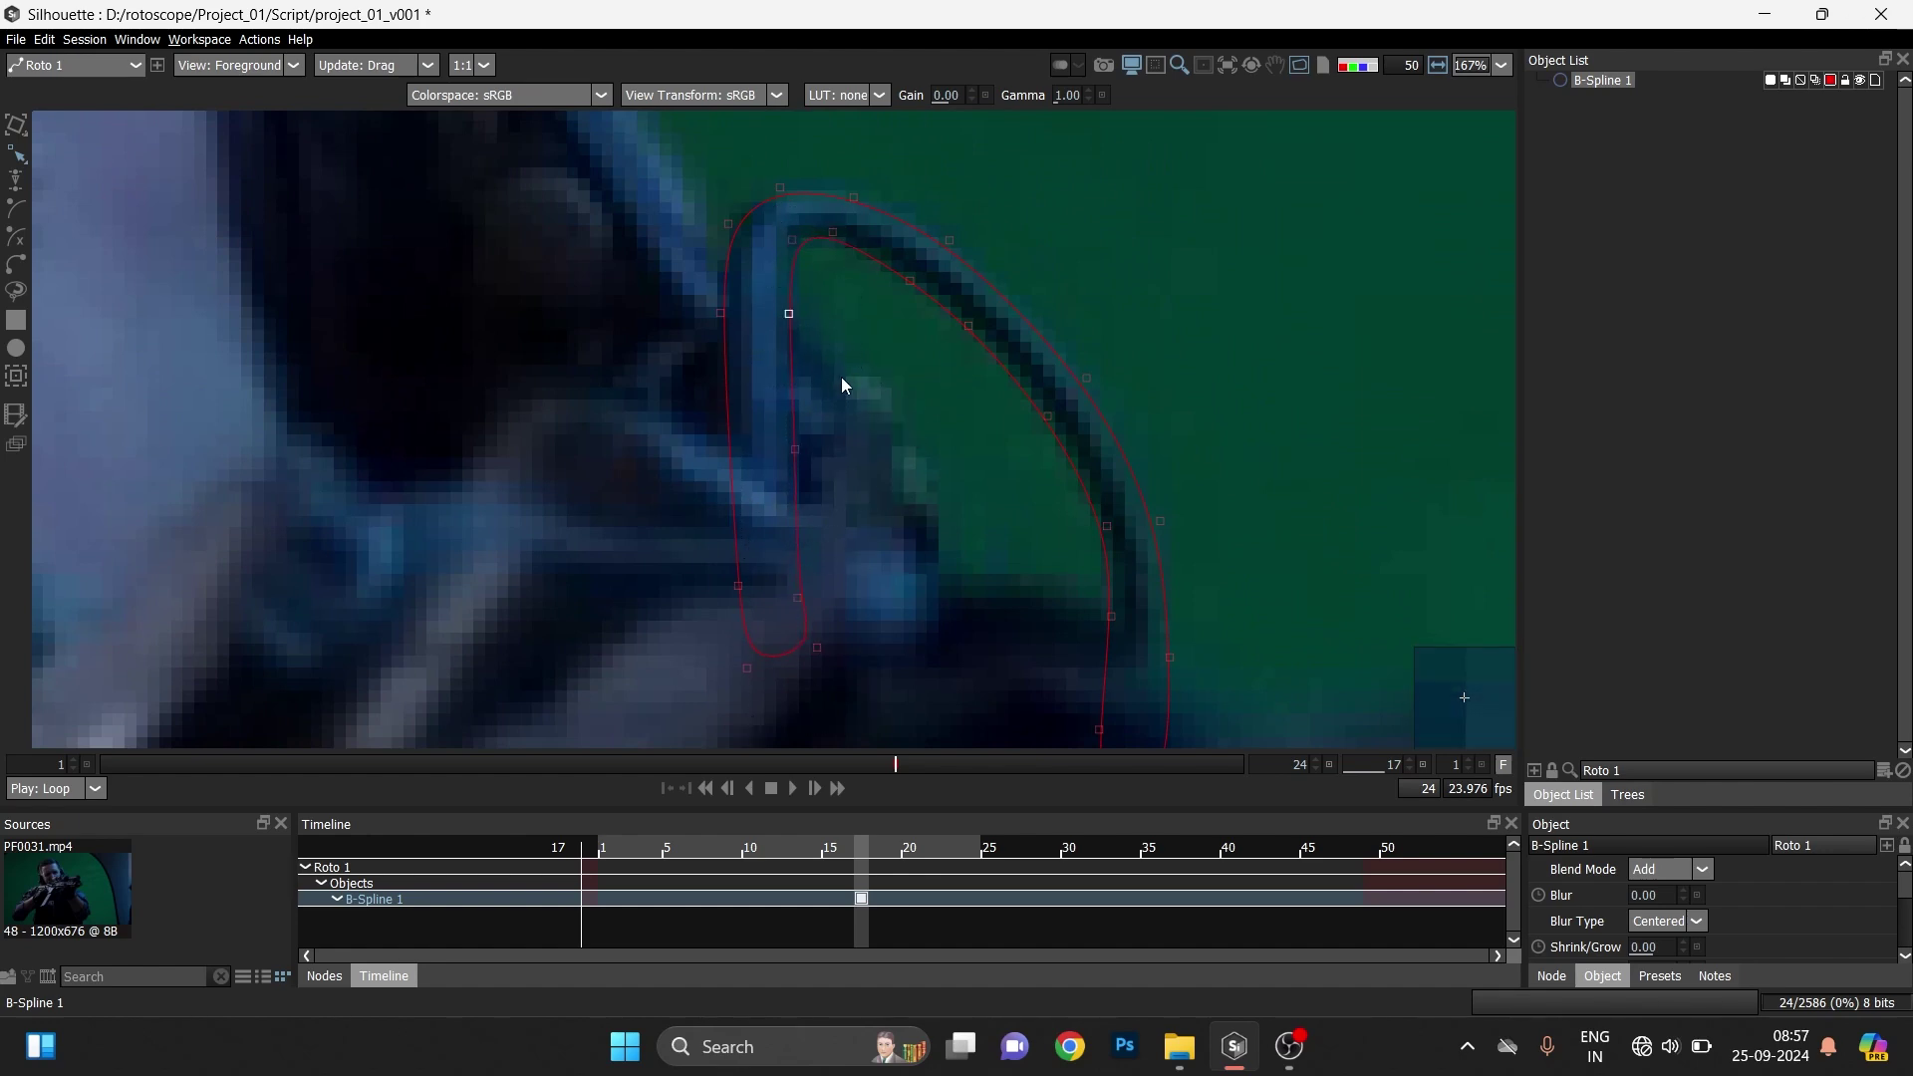
{"action": "left_click_drag", "start_coordinate": [873, 377], "coordinate": [756, 517]}
{"action": "left_click_drag", "start_coordinate": [663, 279], "coordinate": [730, 395]}
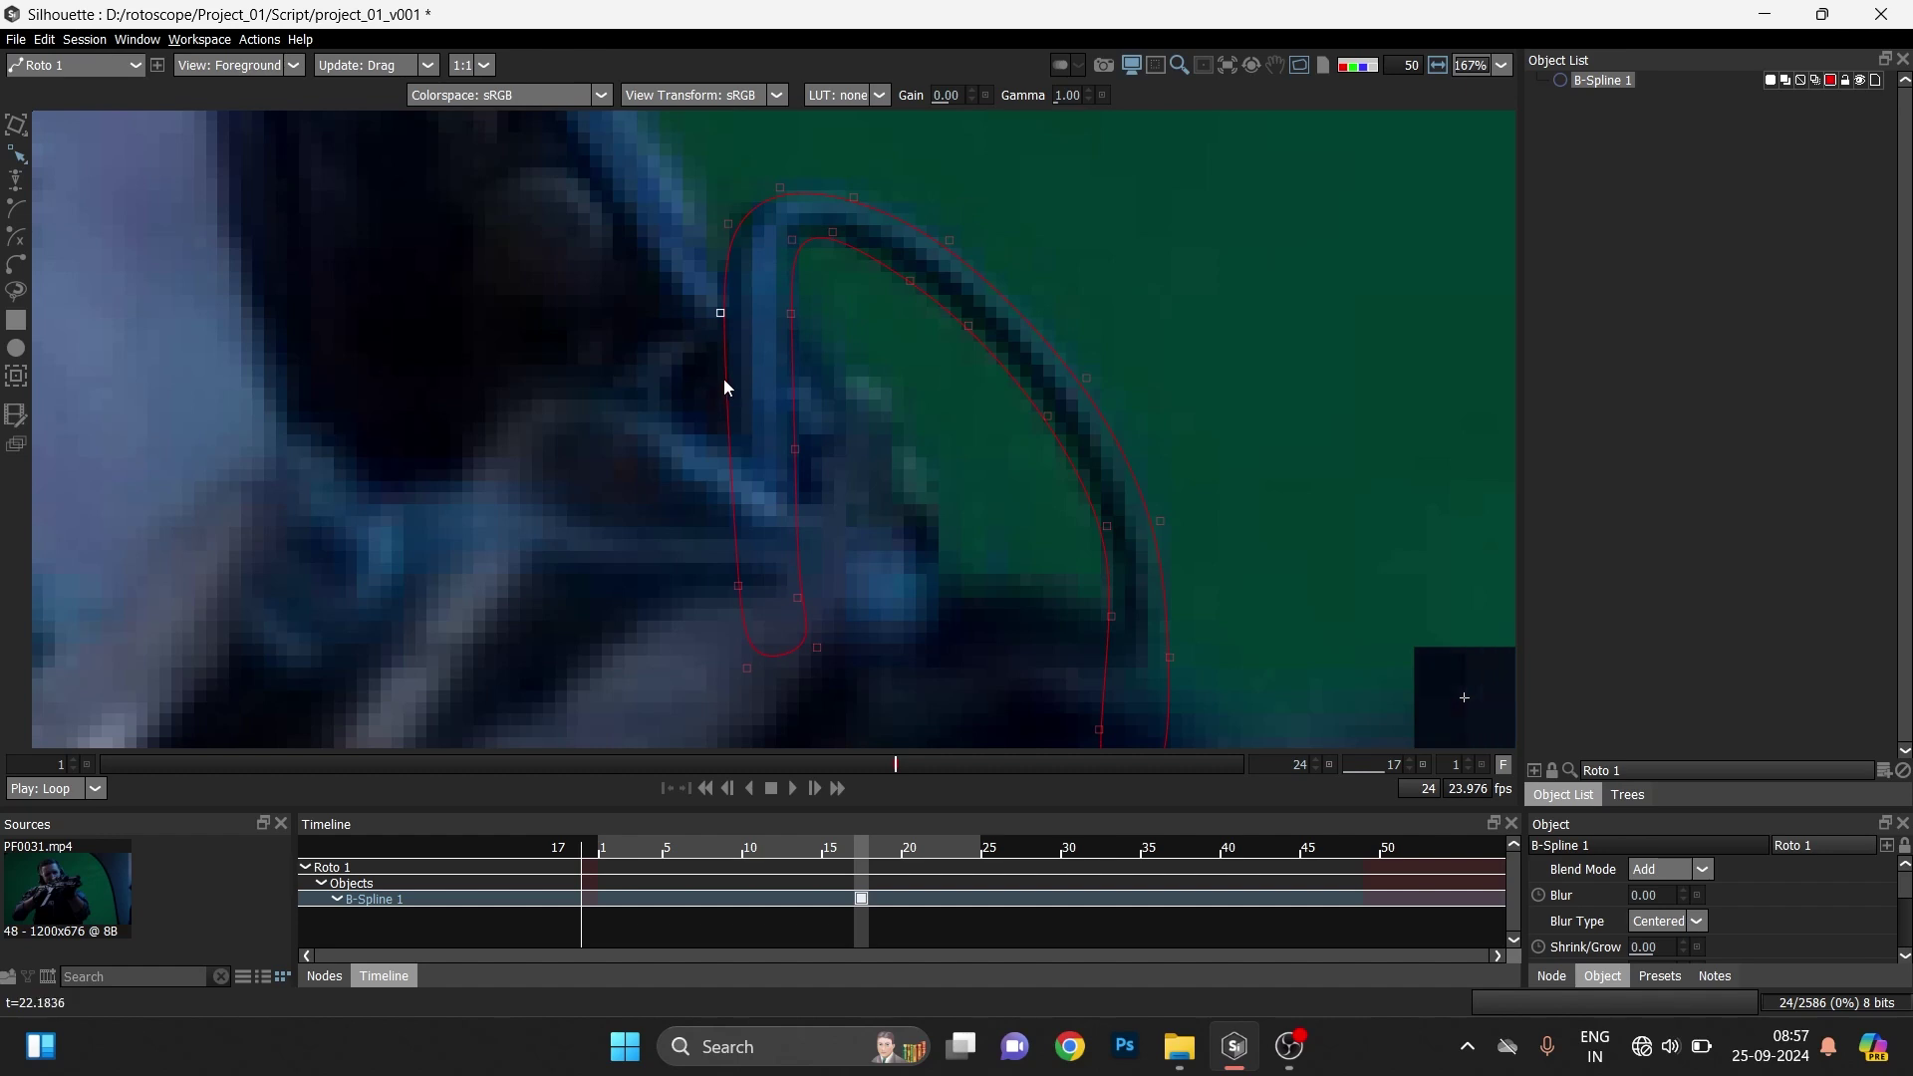
- Raise the outer-edge points over the cable's top bend slightly and nudge the next outer point right
{"action": "left_click_drag", "start_coordinate": [937, 382], "coordinate": [915, 609]}
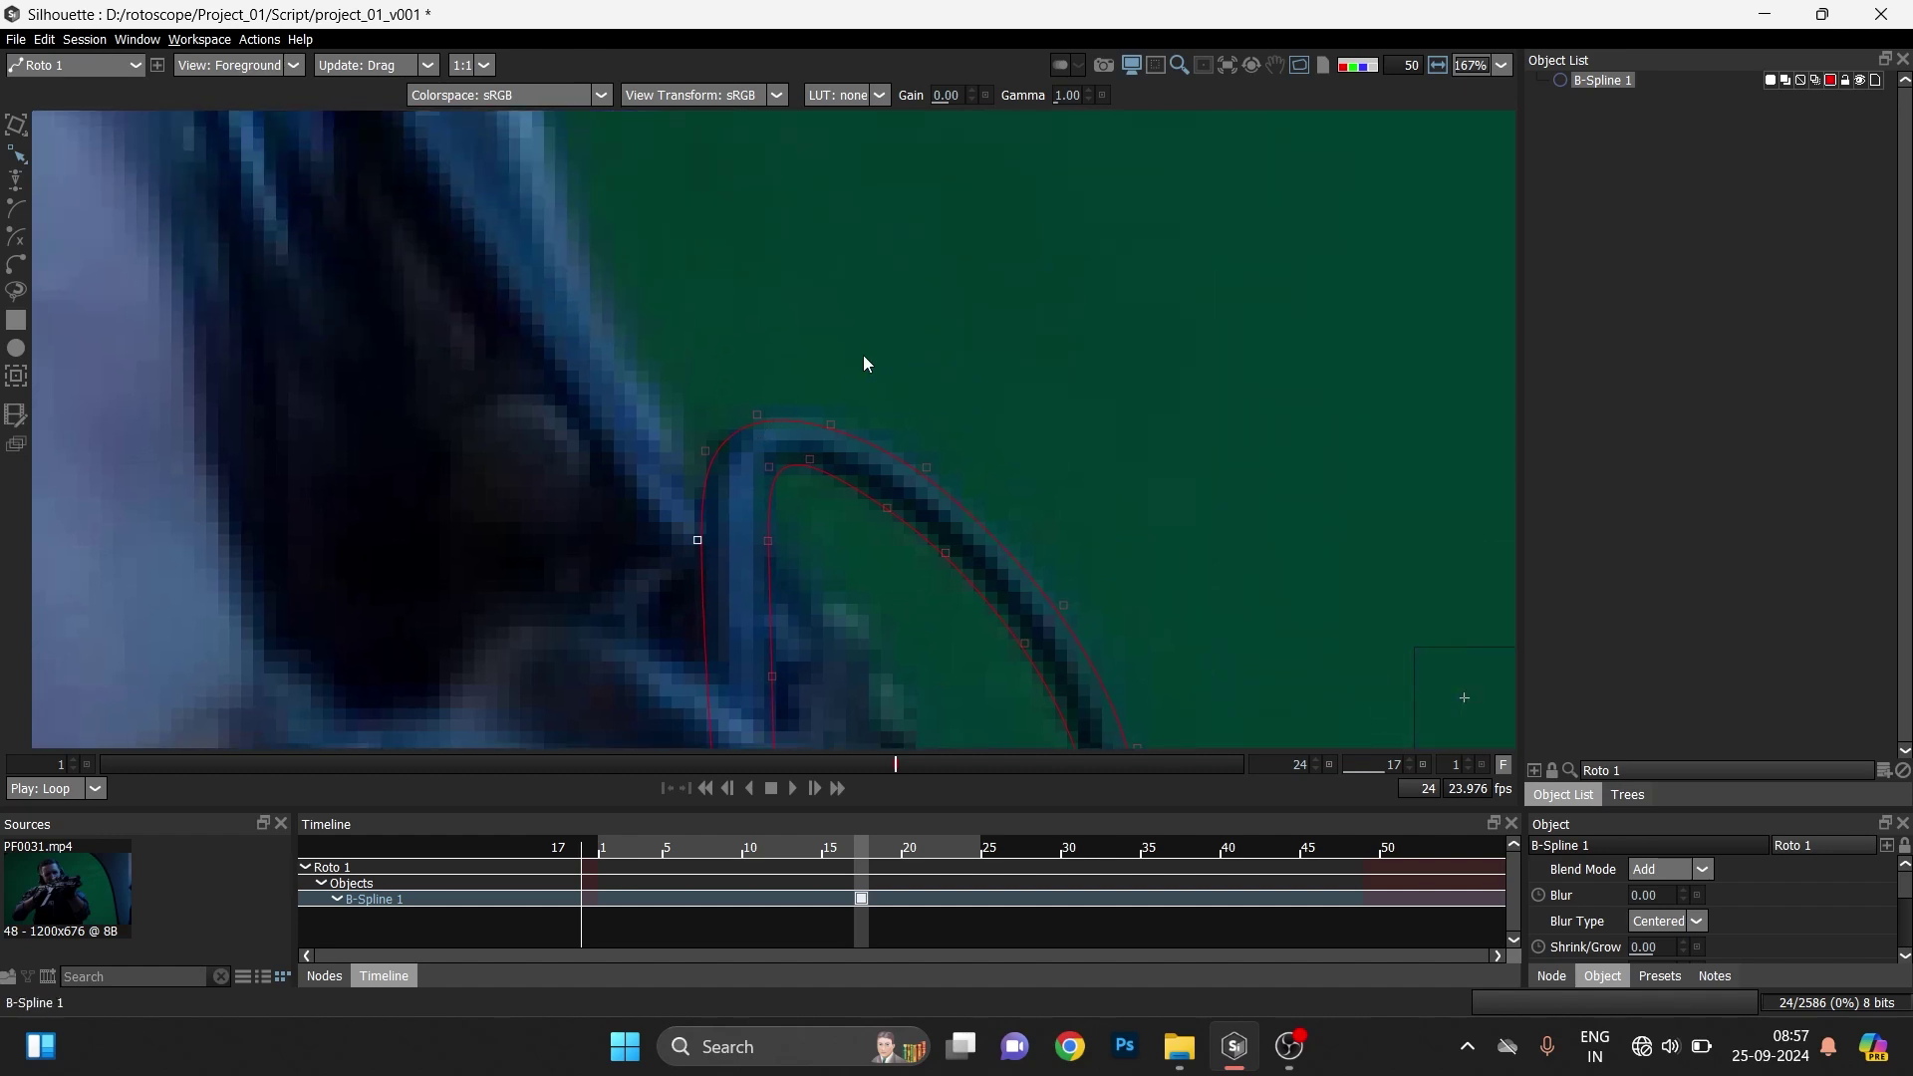
{"action": "left_click_drag", "start_coordinate": [870, 349], "coordinate": [745, 434]}
{"action": "key", "text": "Up"}
{"action": "key", "text": "Up"}
{"action": "key", "text": "Up"}
{"action": "key", "text": "Down"}
{"action": "key", "text": "Down"}
{"action": "left_click_drag", "start_coordinate": [982, 430], "coordinate": [903, 479]}
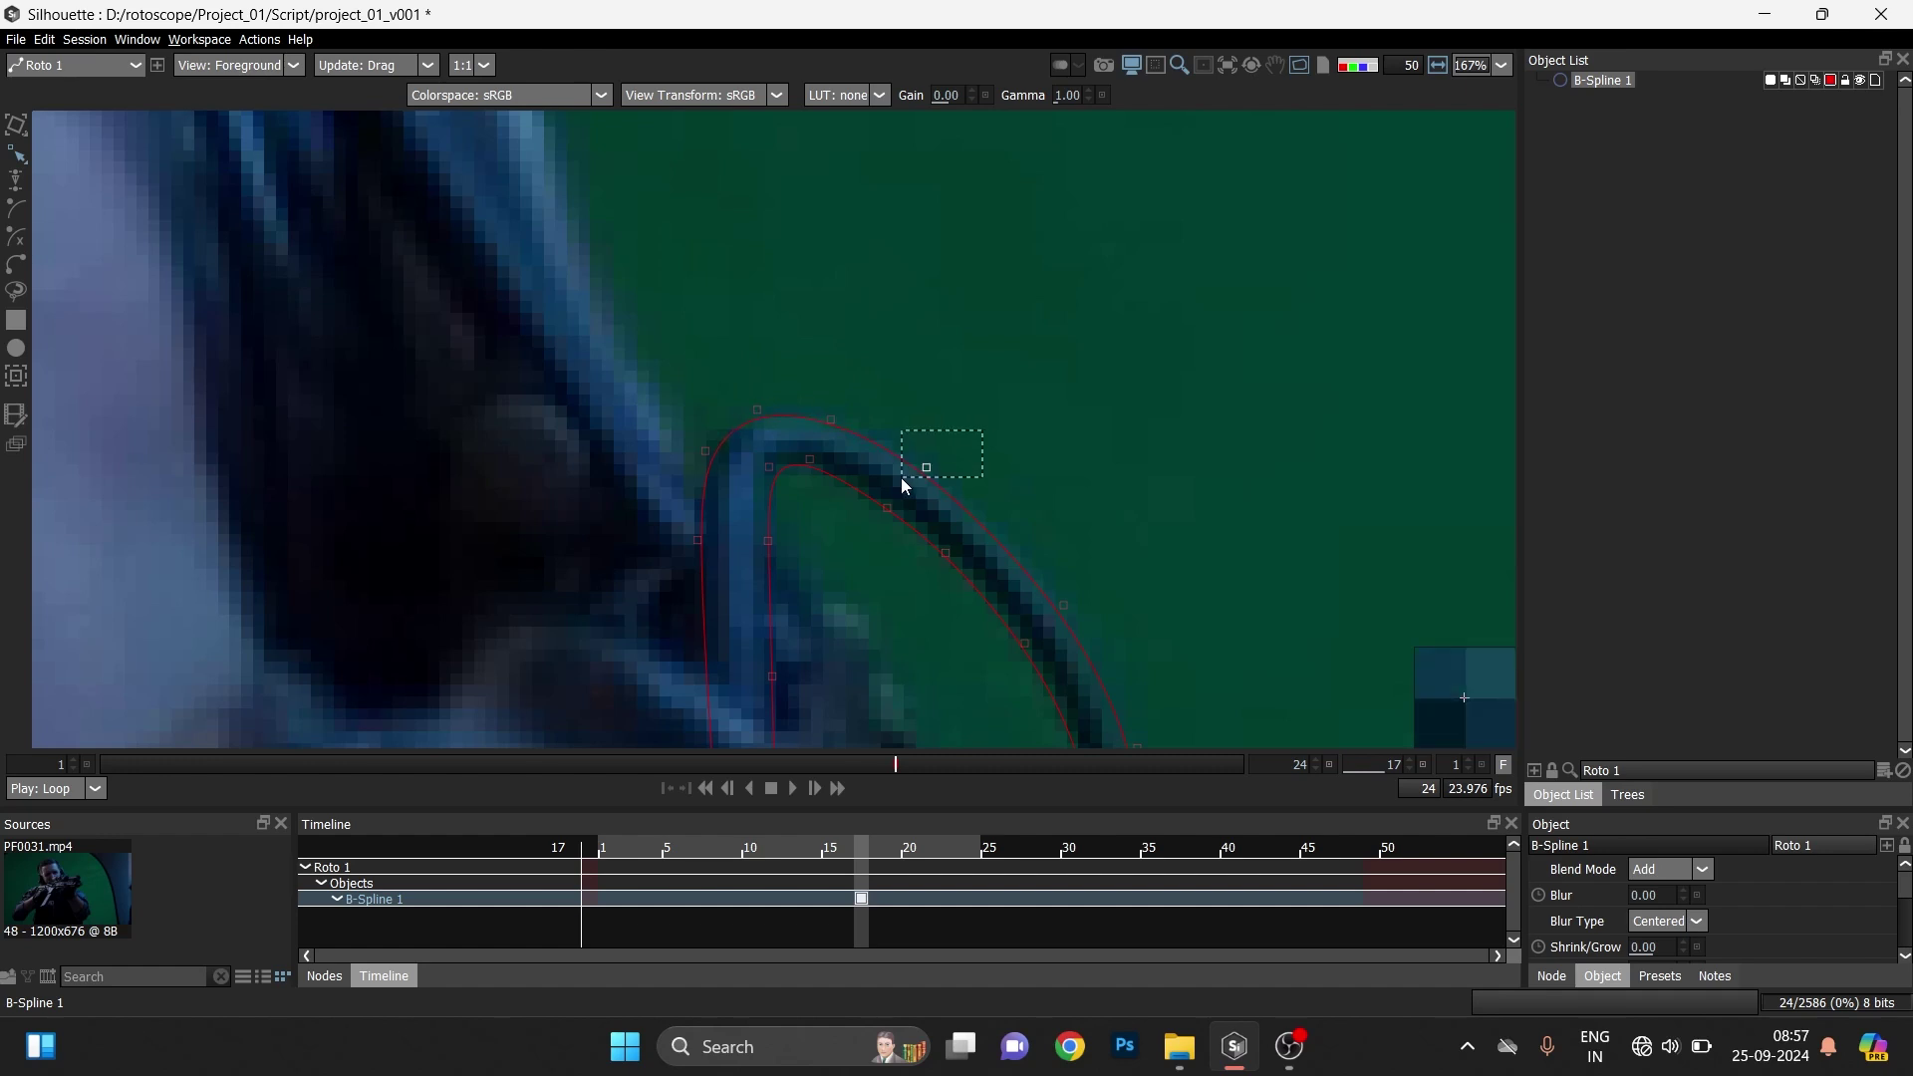
{"action": "key", "text": "Right"}
{"action": "key", "text": "Right"}
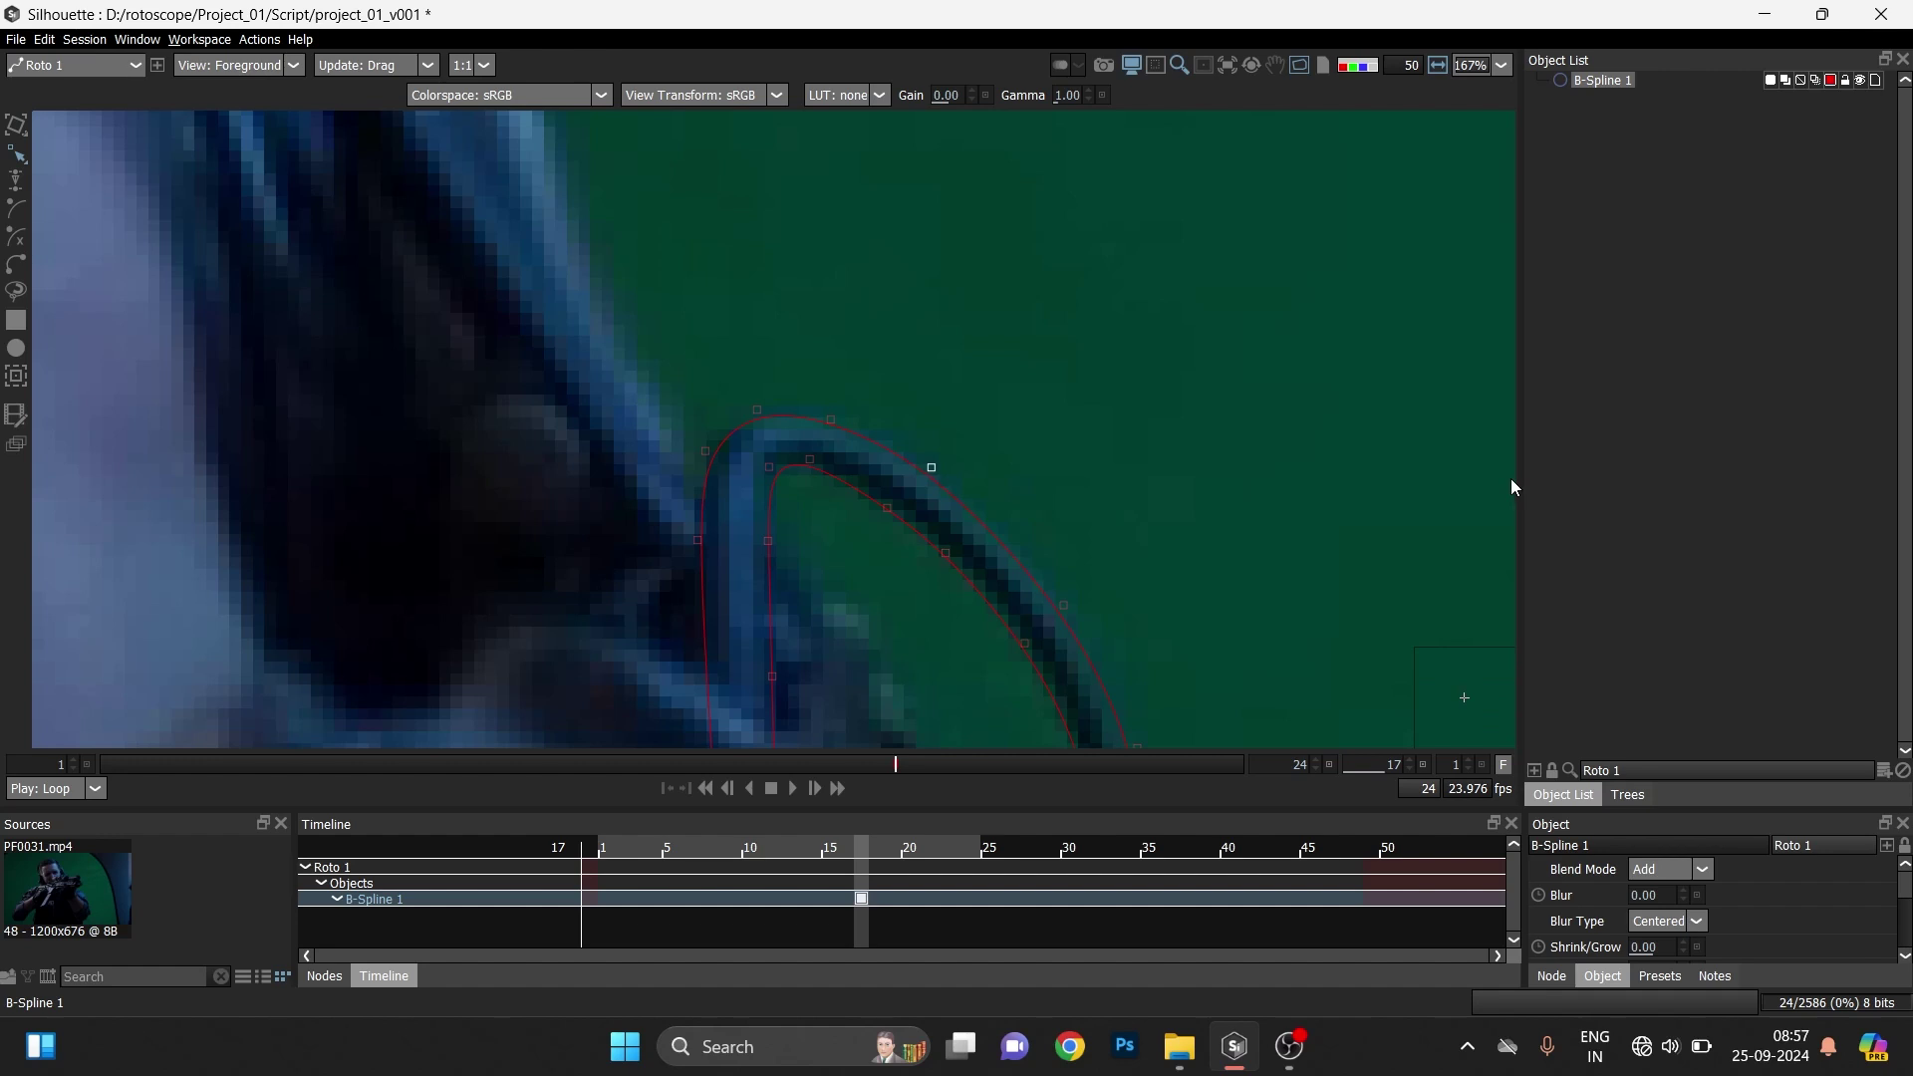
- Fine-tune the outer-edge point just past the top bend in small vertical and rightward nudges to follow the cable
{"action": "scroll", "coordinate": [1505, 479], "scroll_direction": "down", "scroll_amount": 2}
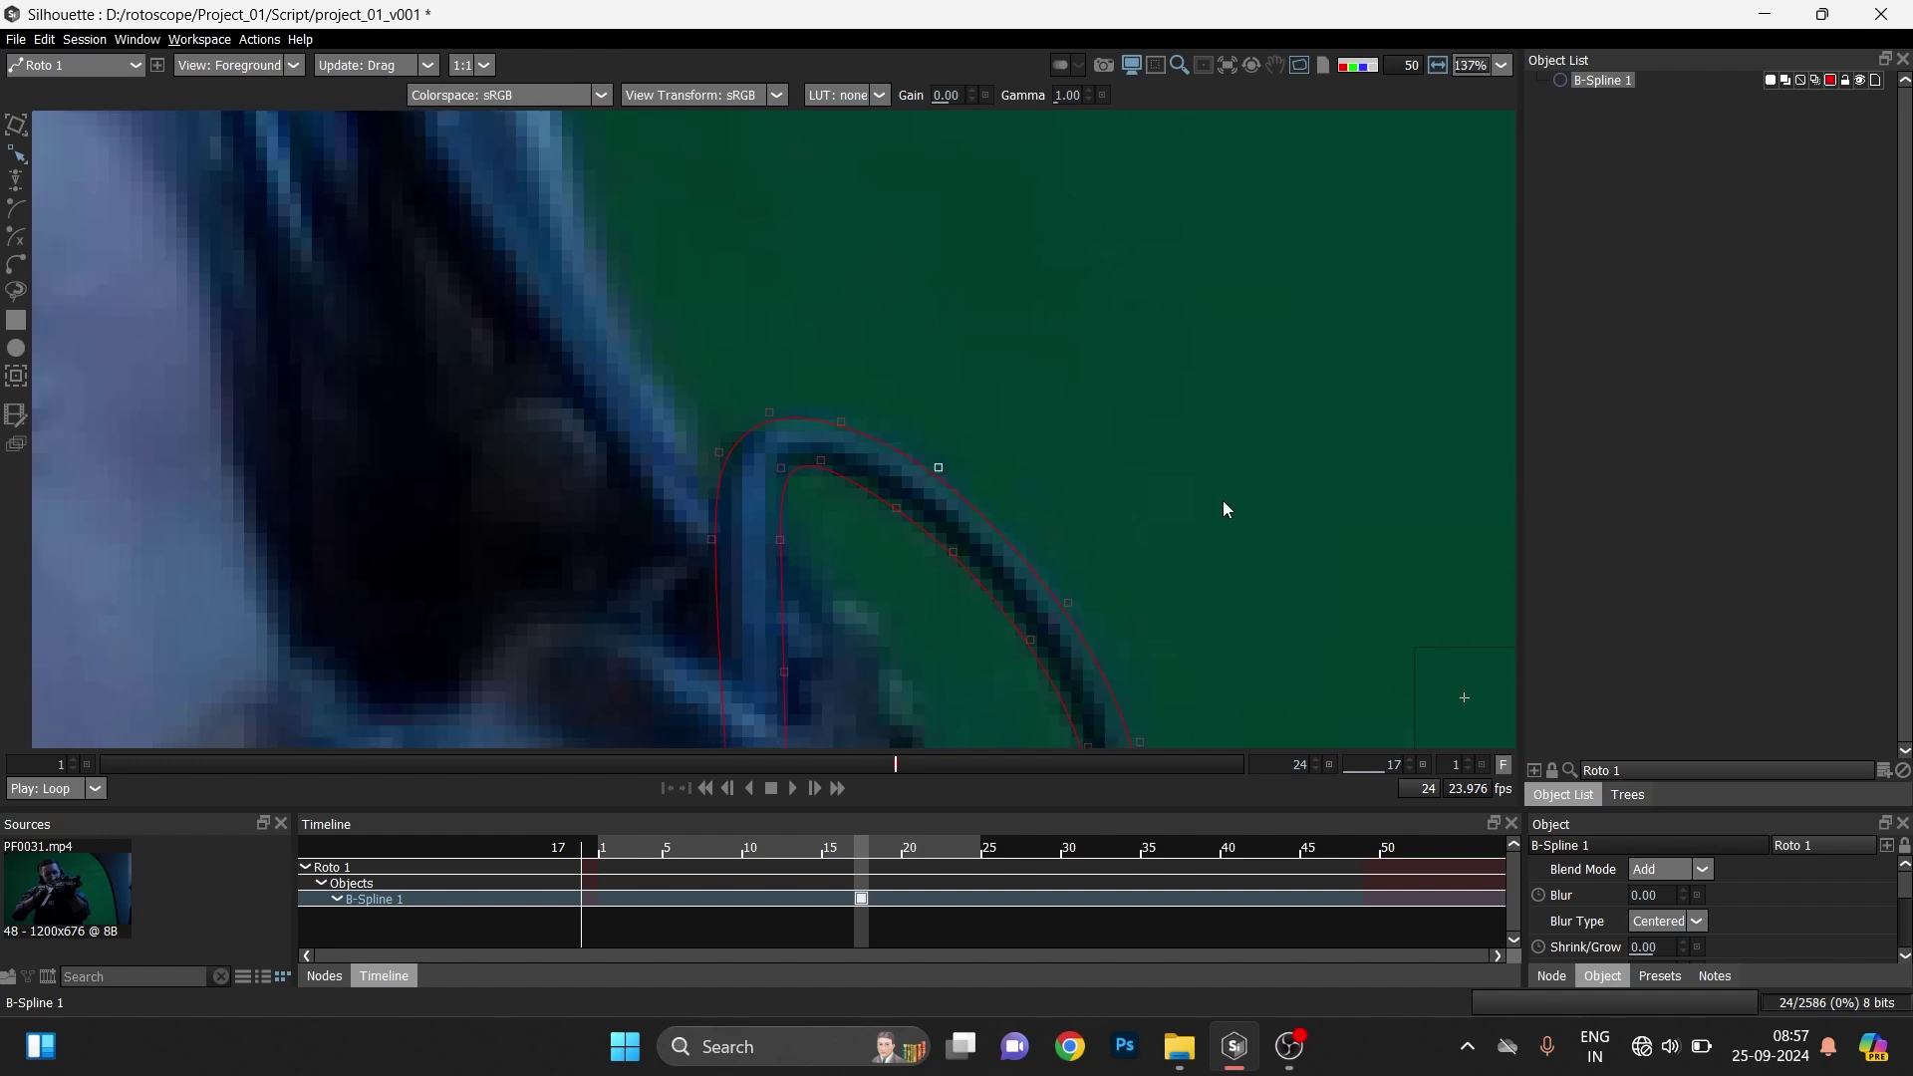
{"action": "key", "text": "Down"}
{"action": "key", "text": "Down"}
{"action": "key", "text": "Up"}
{"action": "key", "text": "Right"}
{"action": "key", "text": "Up"}
{"action": "key", "text": "Up"}
{"action": "key", "text": "Up"}
{"action": "key", "text": "Up"}
{"action": "key", "text": "Up"}
{"action": "key", "text": "Up"}
{"action": "key", "text": "Up"}
{"action": "key", "text": "Down"}
{"action": "key", "text": "Down"}
{"action": "key", "text": "Down"}
{"action": "key", "text": "Down"}
{"action": "key", "text": "Down"}
{"action": "key", "text": "Down"}
{"action": "key", "text": "Down"}
{"action": "left_click_drag", "start_coordinate": [938, 476], "coordinate": [929, 488]}
{"action": "key", "text": "Up"}
{"action": "key", "text": "Up"}
{"action": "key", "text": "Right"}
- Nudge the outer-edge point at the crest of the cable bend slightly up and right
{"action": "left_click_drag", "start_coordinate": [885, 379], "coordinate": [810, 439]}
{"action": "key", "text": "Up"}
{"action": "key", "text": "Up"}
{"action": "key", "text": "Right"}
{"action": "left_click_drag", "start_coordinate": [1019, 417], "coordinate": [923, 494]}
- Inspect how the spline points fit around the cable's far end, then view the whole cable shape
{"action": "left_click_drag", "start_coordinate": [1092, 550], "coordinate": [1026, 297]}
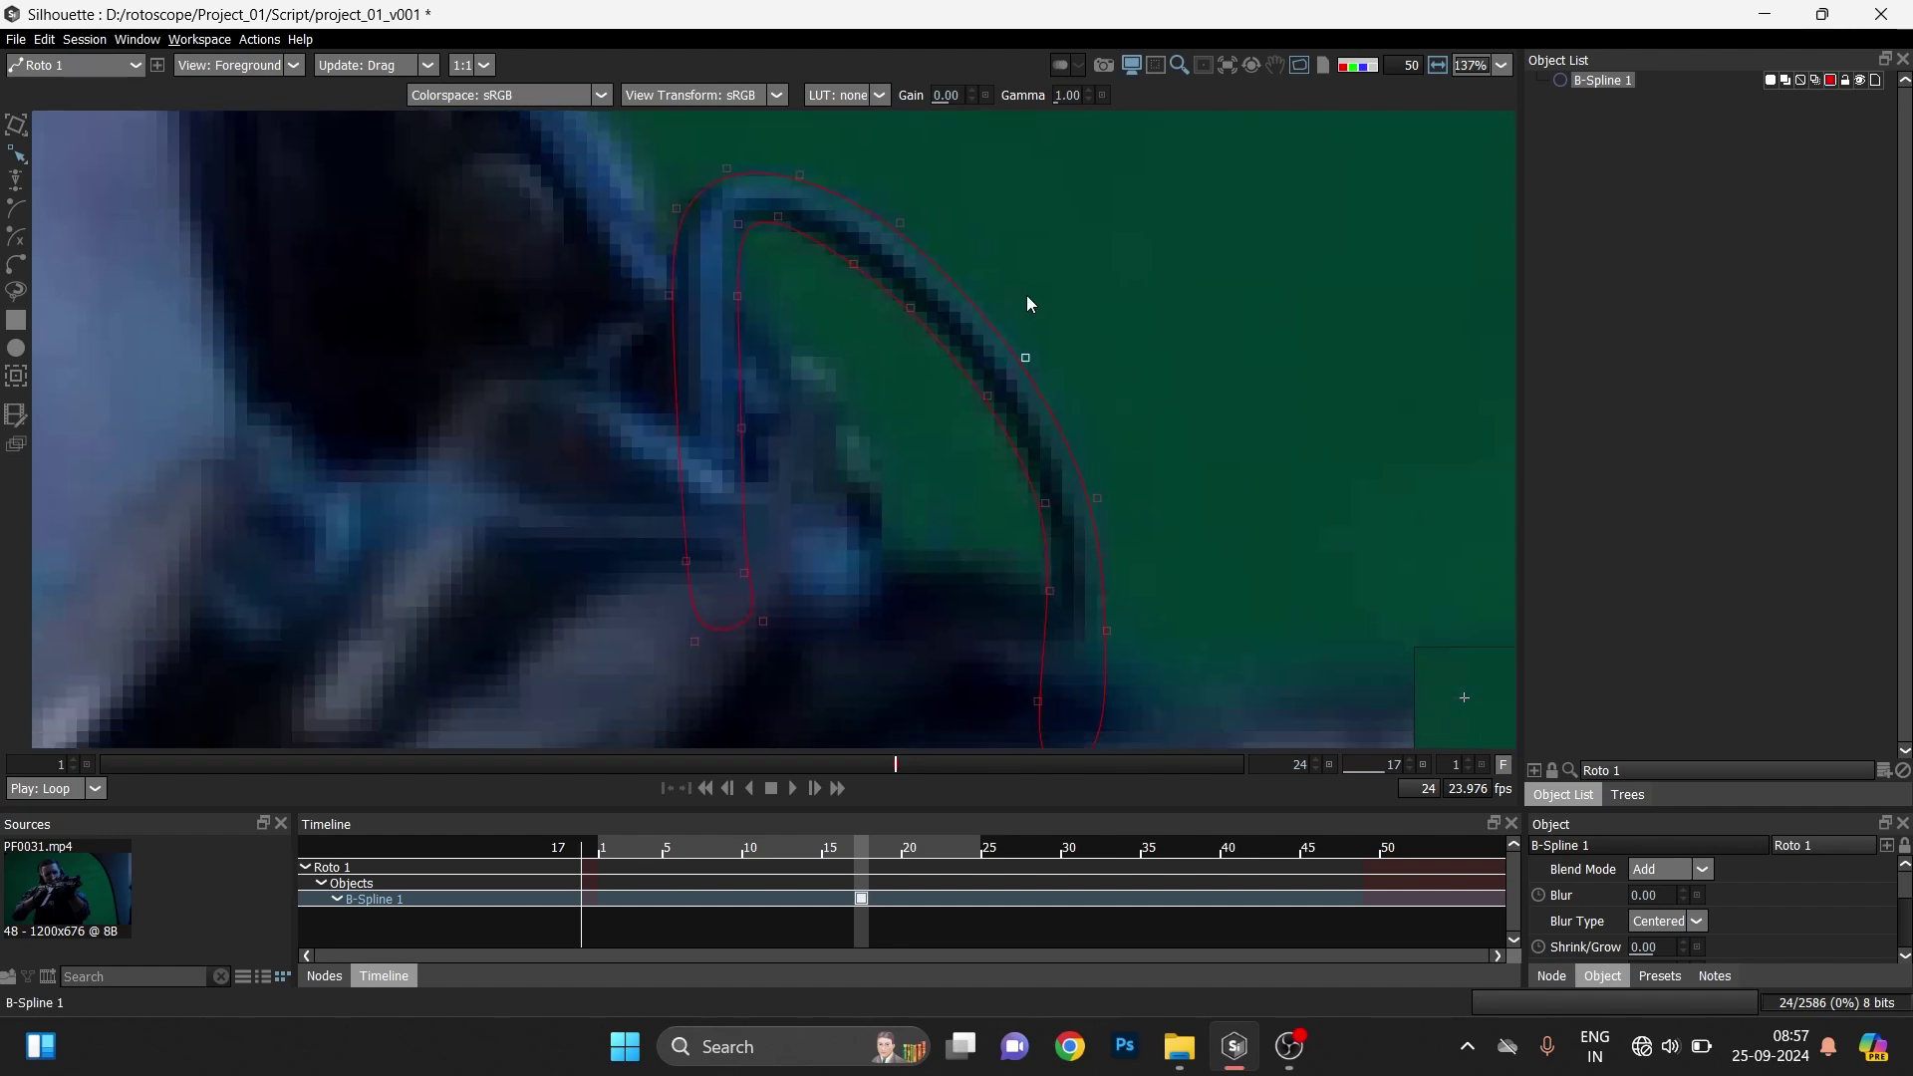
{"action": "left_click_drag", "start_coordinate": [1184, 610], "coordinate": [1095, 682]}
{"action": "left_click_drag", "start_coordinate": [1200, 483], "coordinate": [1213, 343]}
{"action": "left_click_drag", "start_coordinate": [1166, 452], "coordinate": [1105, 510]}
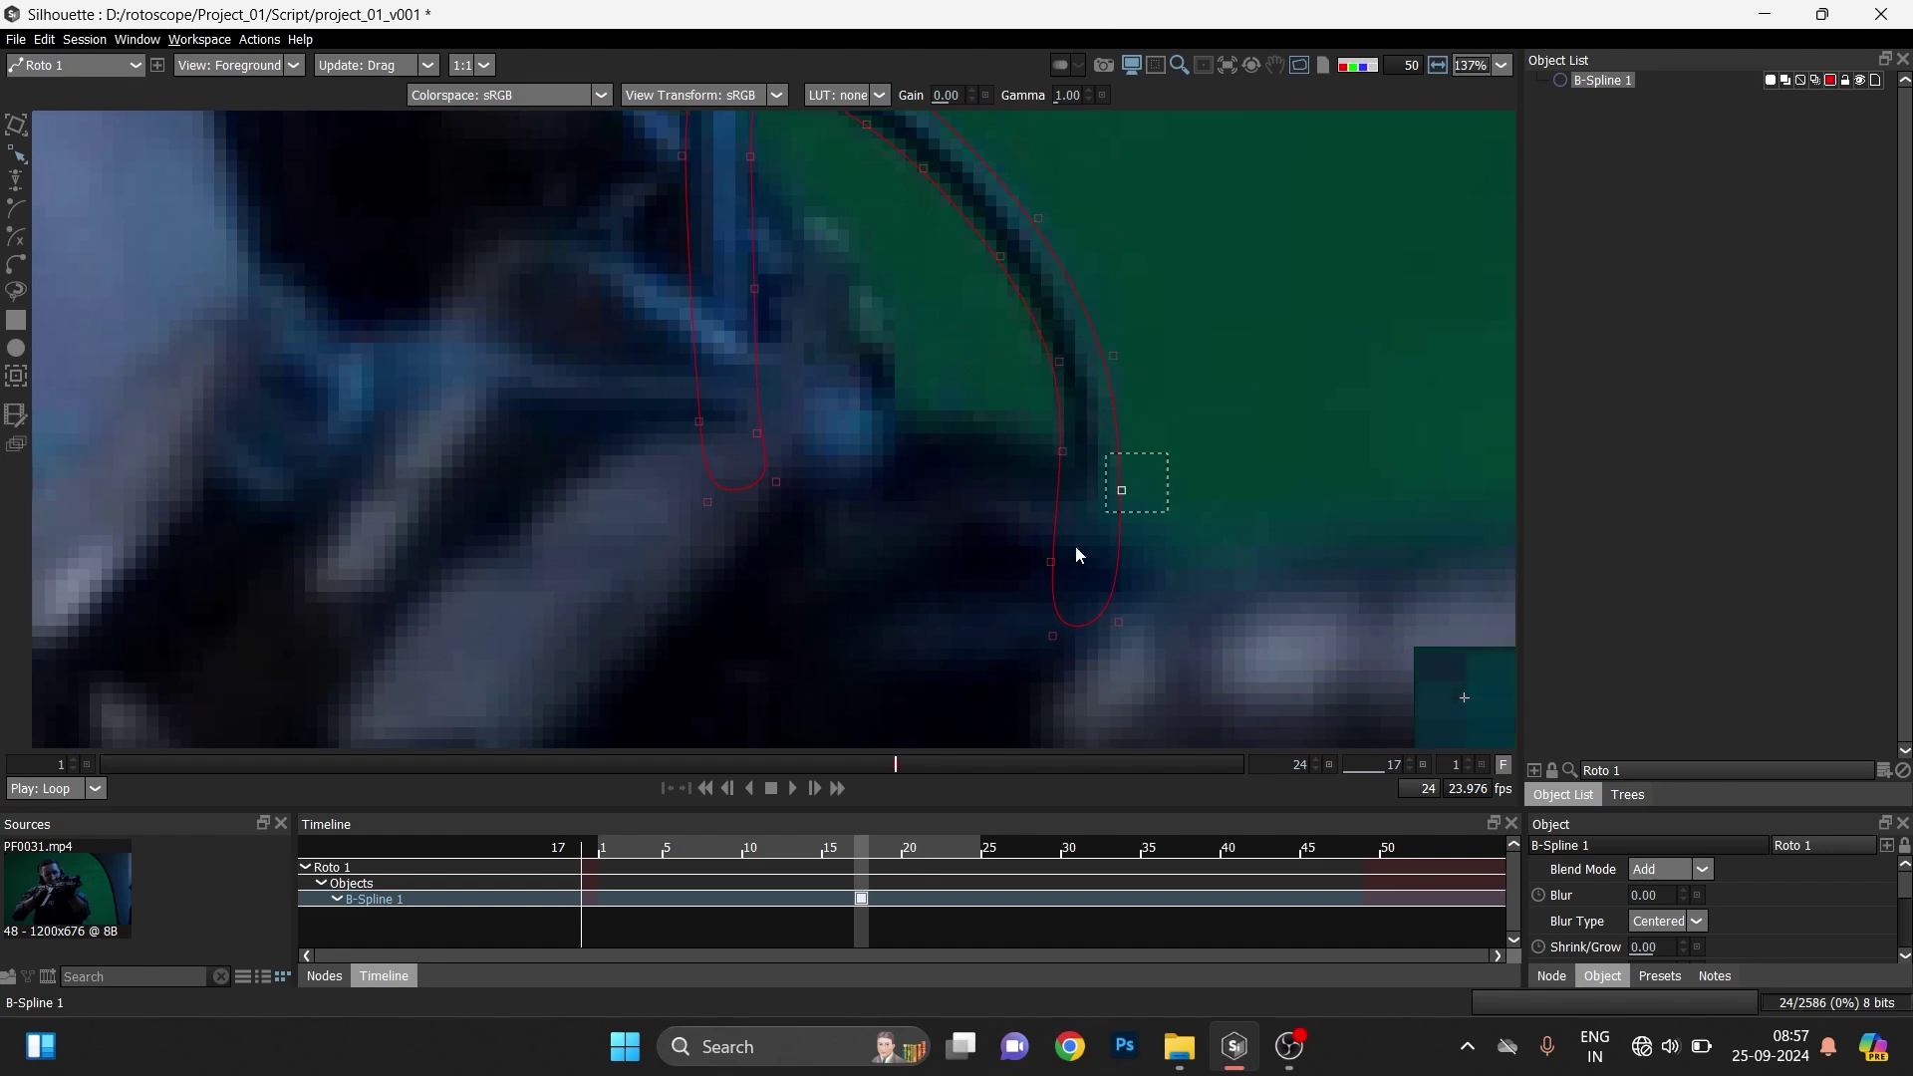
{"action": "left_click_drag", "start_coordinate": [1155, 602], "coordinate": [1067, 694]}
{"action": "left_click_drag", "start_coordinate": [990, 588], "coordinate": [1091, 708]}
{"action": "left_click_drag", "start_coordinate": [1042, 589], "coordinate": [1078, 658]}
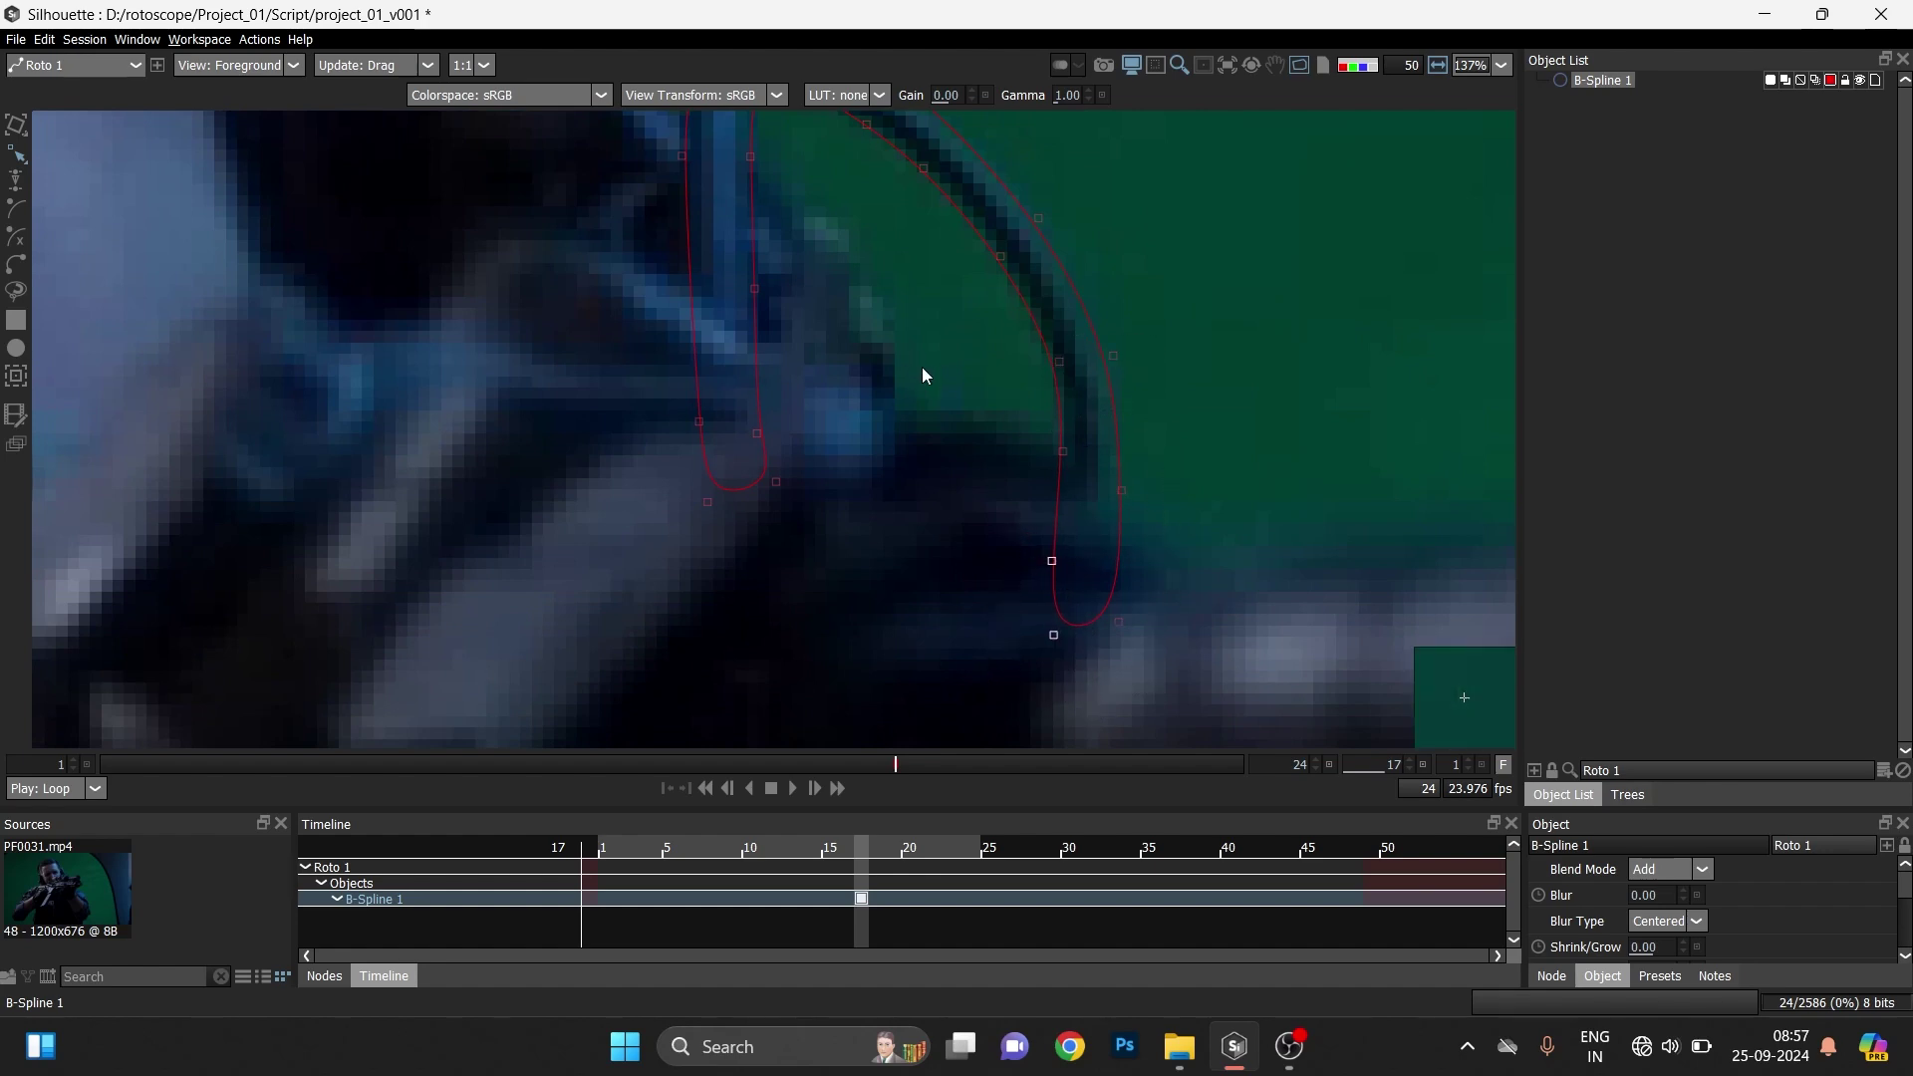
{"action": "left_click_drag", "start_coordinate": [981, 404], "coordinate": [1072, 470]}
{"action": "scroll", "coordinate": [1009, 421], "scroll_direction": "down", "scroll_amount": 4}
{"action": "scroll", "coordinate": [910, 501], "scroll_direction": "down", "scroll_amount": 5}
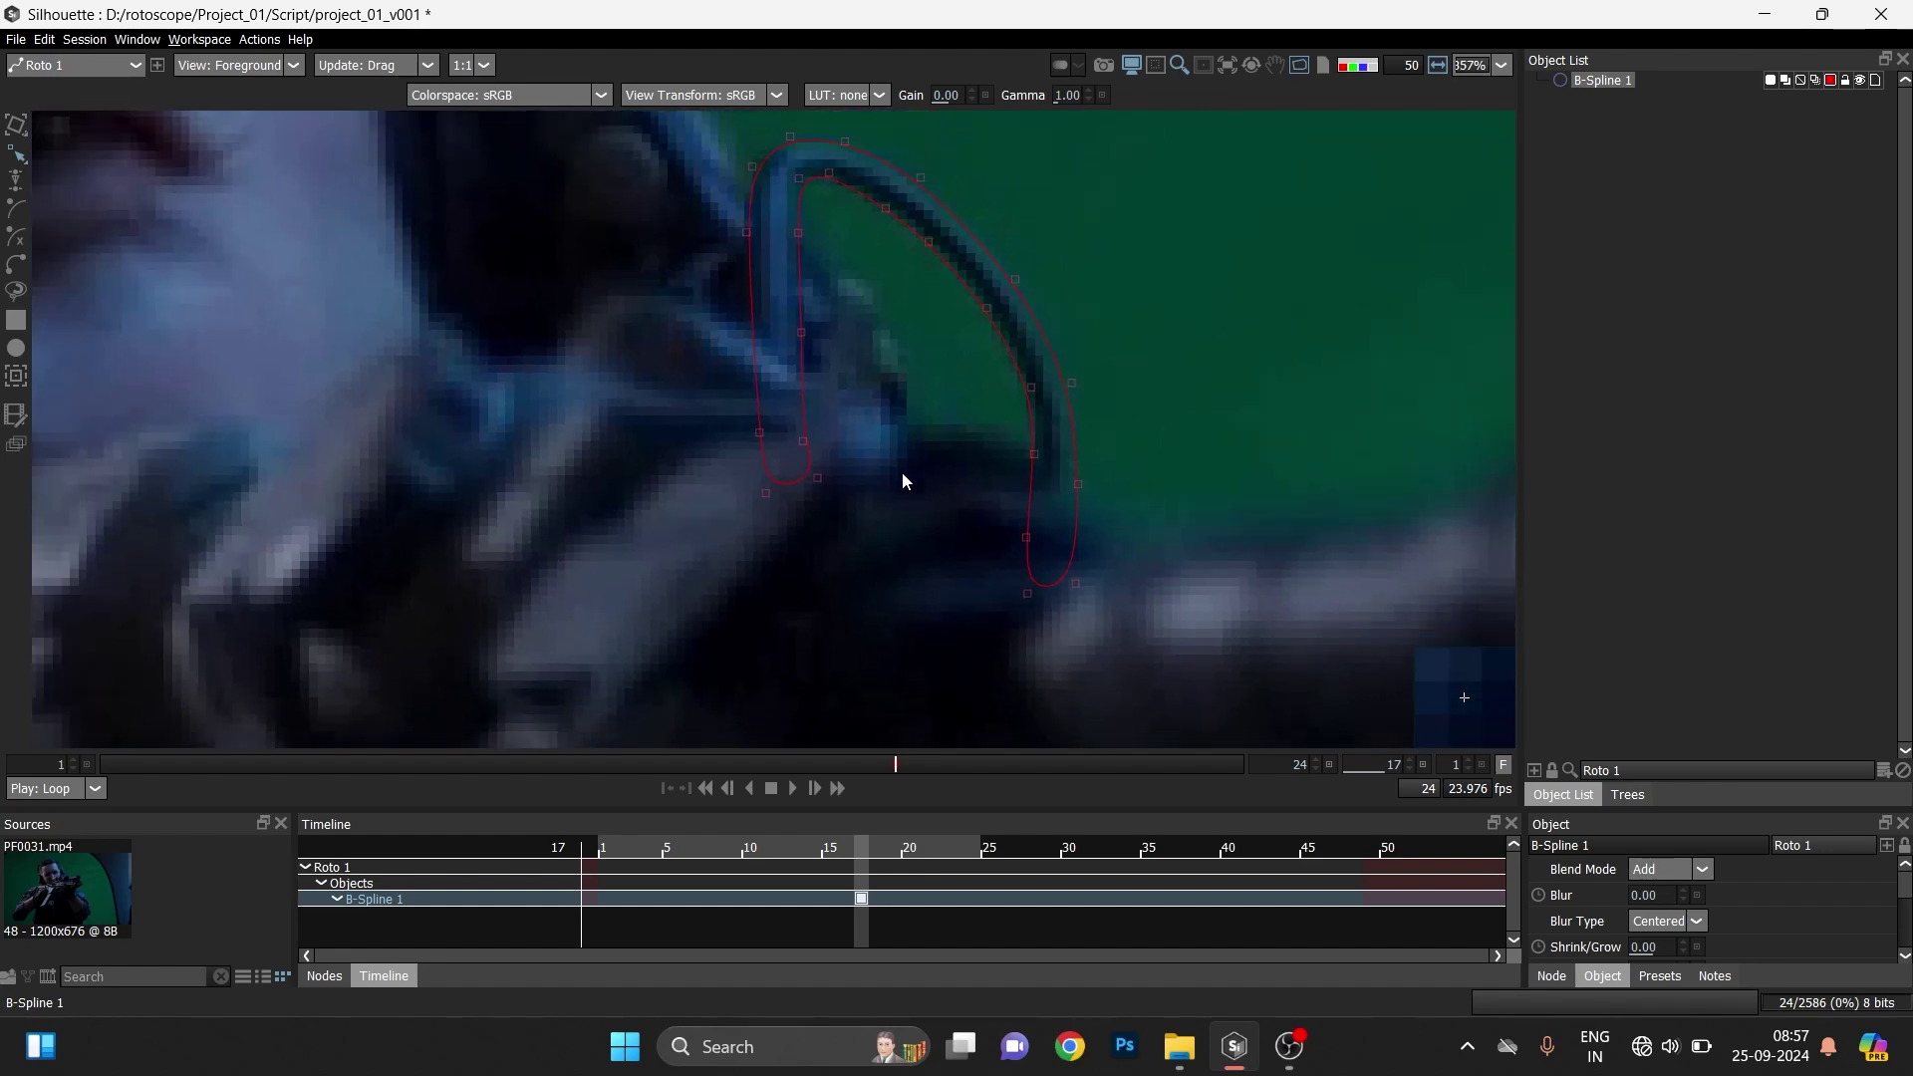
{"action": "scroll", "coordinate": [947, 528], "scroll_direction": "down", "scroll_amount": 1}
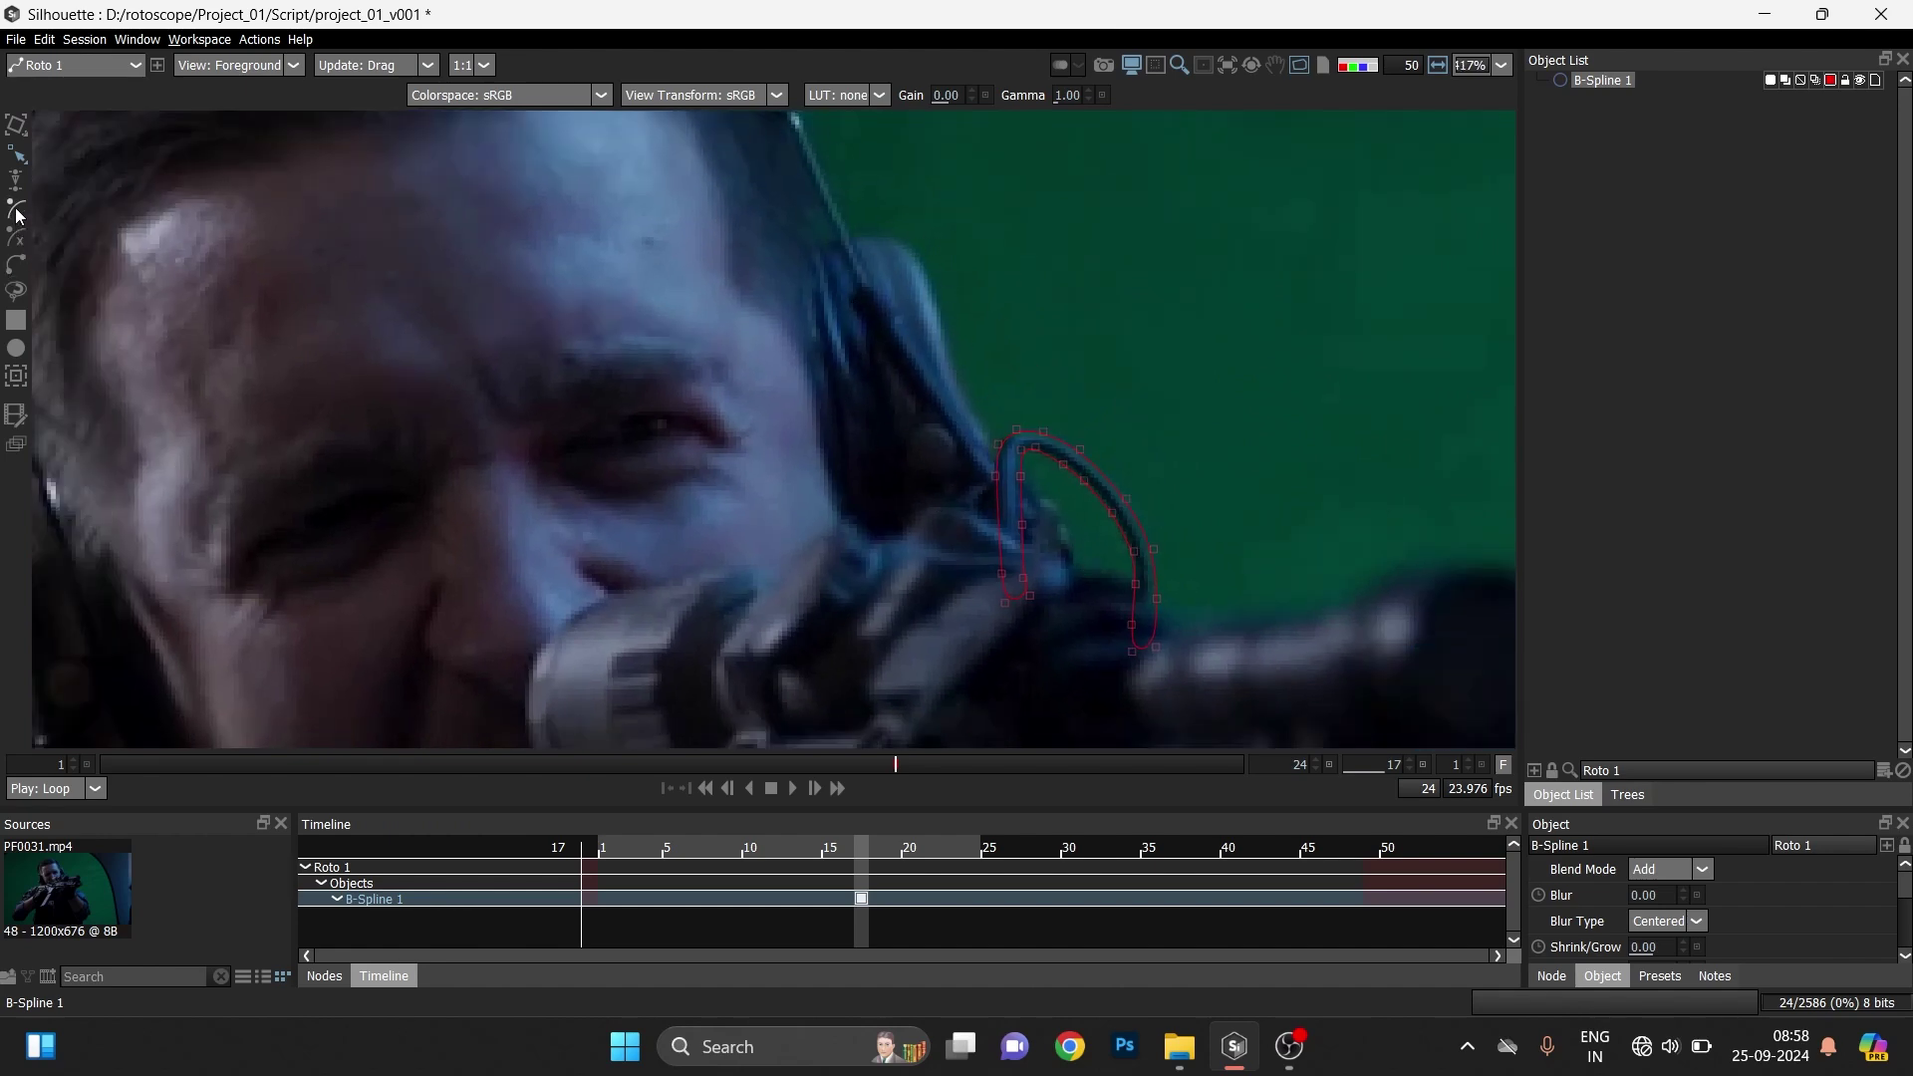
- Start a second B-Spline at the man's temple and trace the headset ear cup's outer edge down to the cable loop
{"action": "scroll", "coordinate": [982, 409], "scroll_direction": "up", "scroll_amount": 2}
{"action": "scroll", "coordinate": [734, 265], "scroll_direction": "up", "scroll_amount": 1}
{"action": "left_click", "coordinate": [728, 239]}
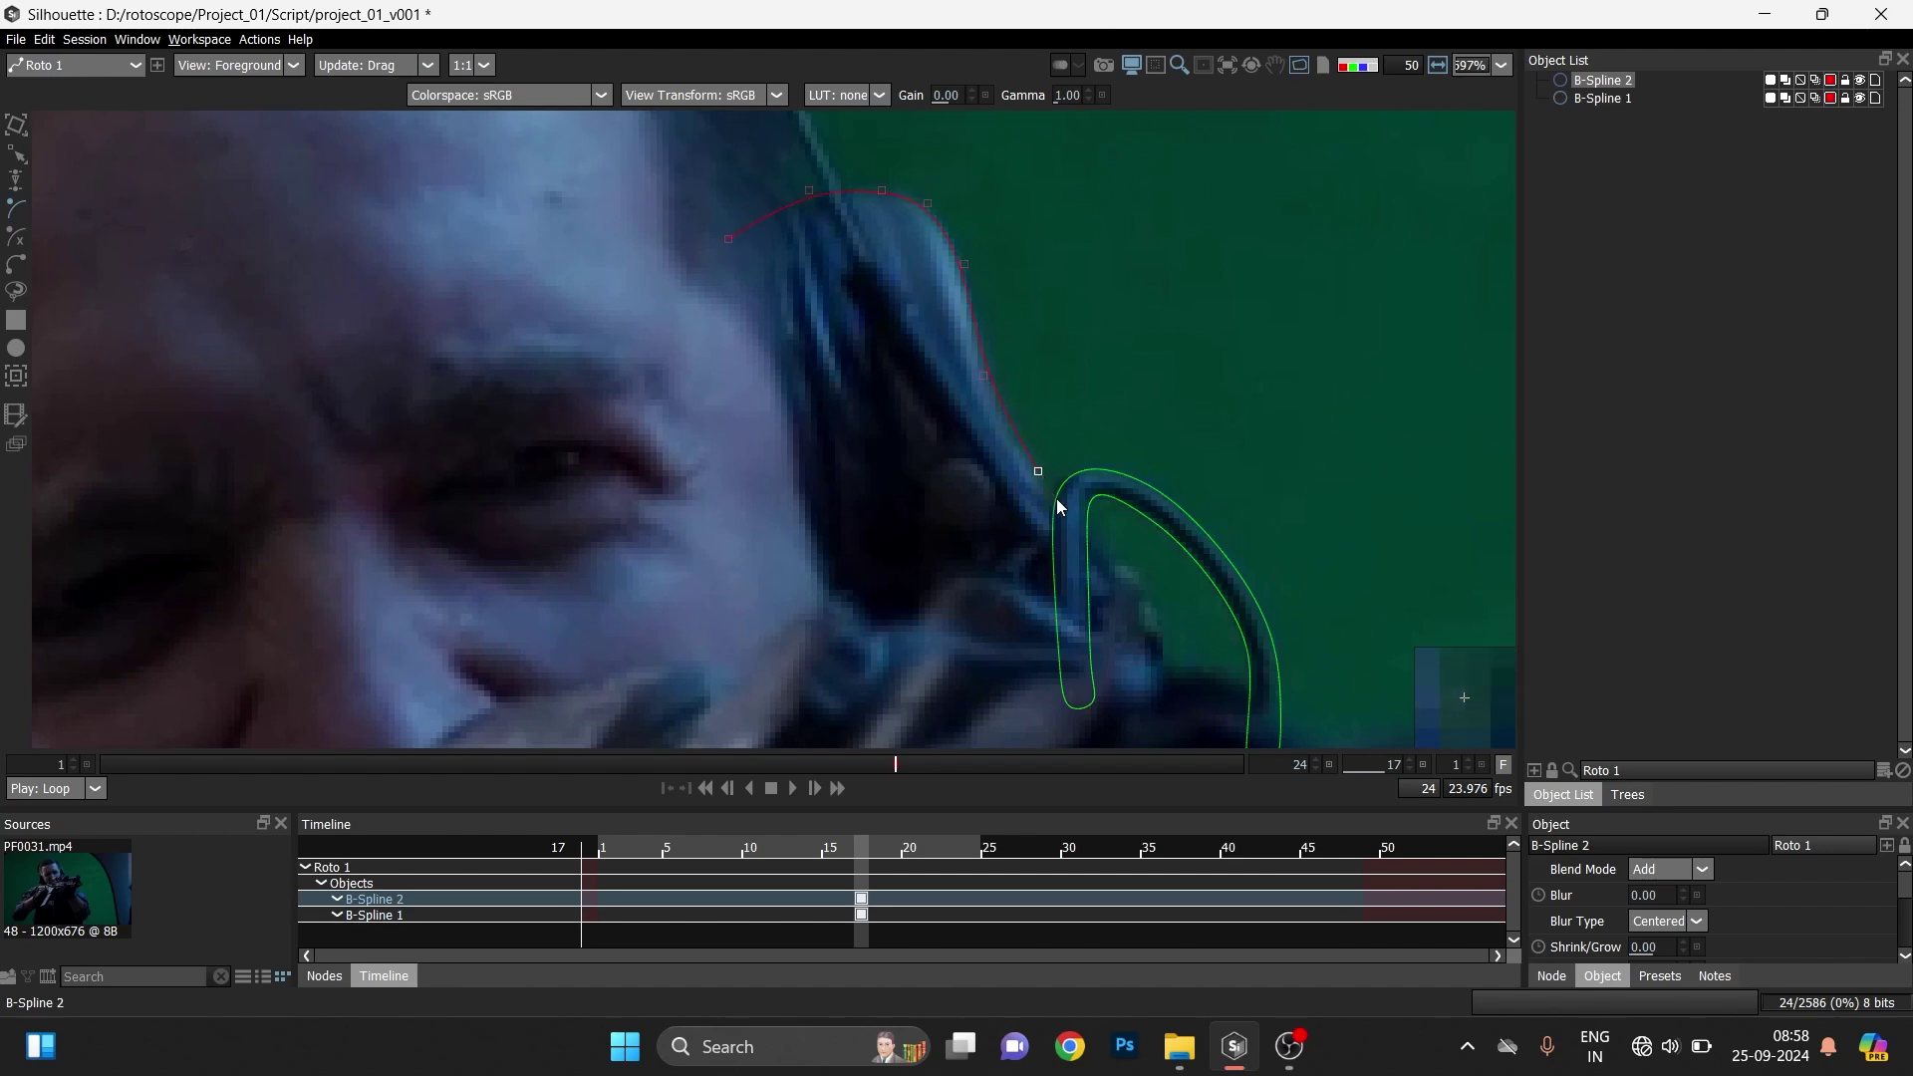
- Continue the second B-Spline down beside the cable, loop back through the rifle scope and face, and close it at the first point
{"action": "left_click_drag", "start_coordinate": [1045, 689], "coordinate": [1138, 187]}
{"action": "left_click_drag", "start_coordinate": [1159, 310], "coordinate": [1127, 513]}
{"action": "left_click", "coordinate": [1127, 447]}
{"action": "left_click", "coordinate": [964, 574]}
{"action": "left_click", "coordinate": [701, 307]}
{"action": "left_click_drag", "start_coordinate": [700, 307], "coordinate": [695, 648]}
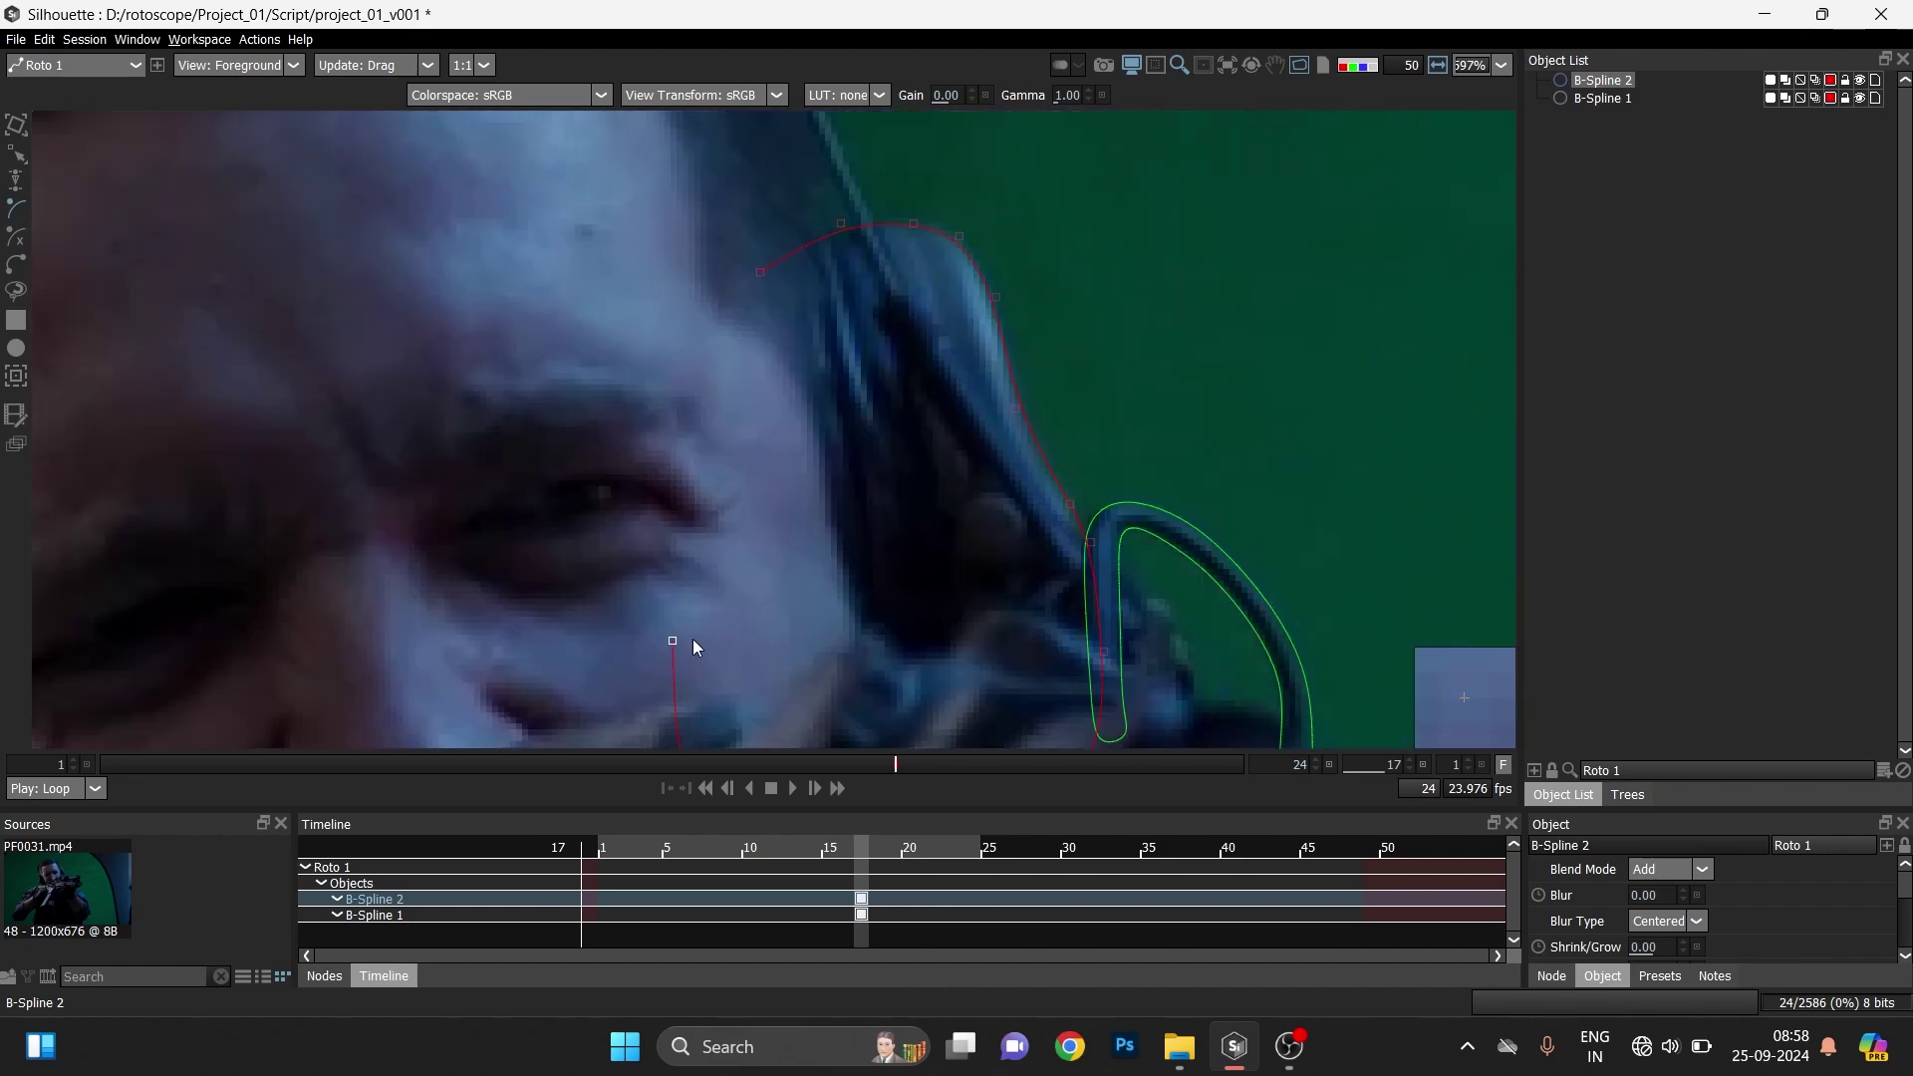
{"action": "left_click", "coordinate": [717, 340]}
{"action": "left_click", "coordinate": [761, 270]}
{"action": "scroll", "coordinate": [840, 452], "scroll_direction": "down", "scroll_amount": 4}
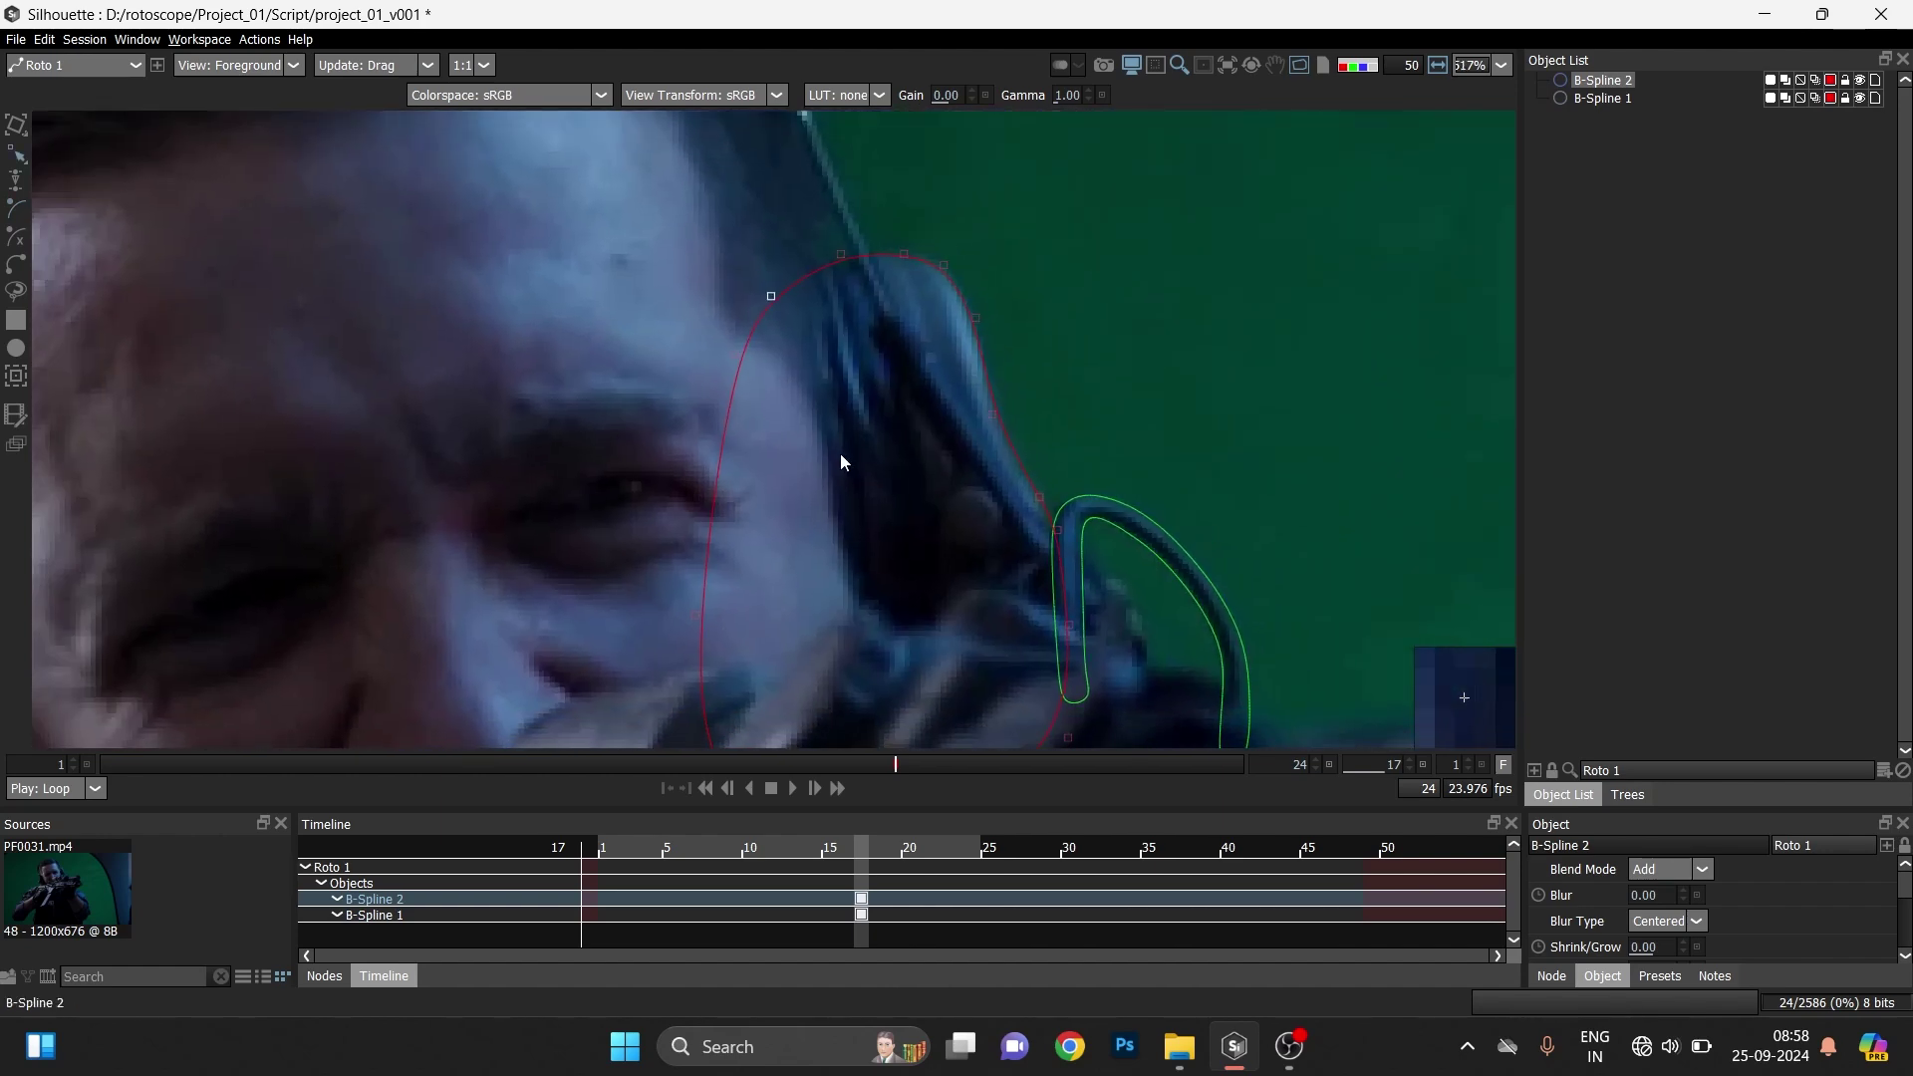
- Nudge the face side of the ear cup shape and its upper outer-edge point slightly left
{"action": "scroll", "coordinate": [911, 371], "scroll_direction": "up", "scroll_amount": 5}
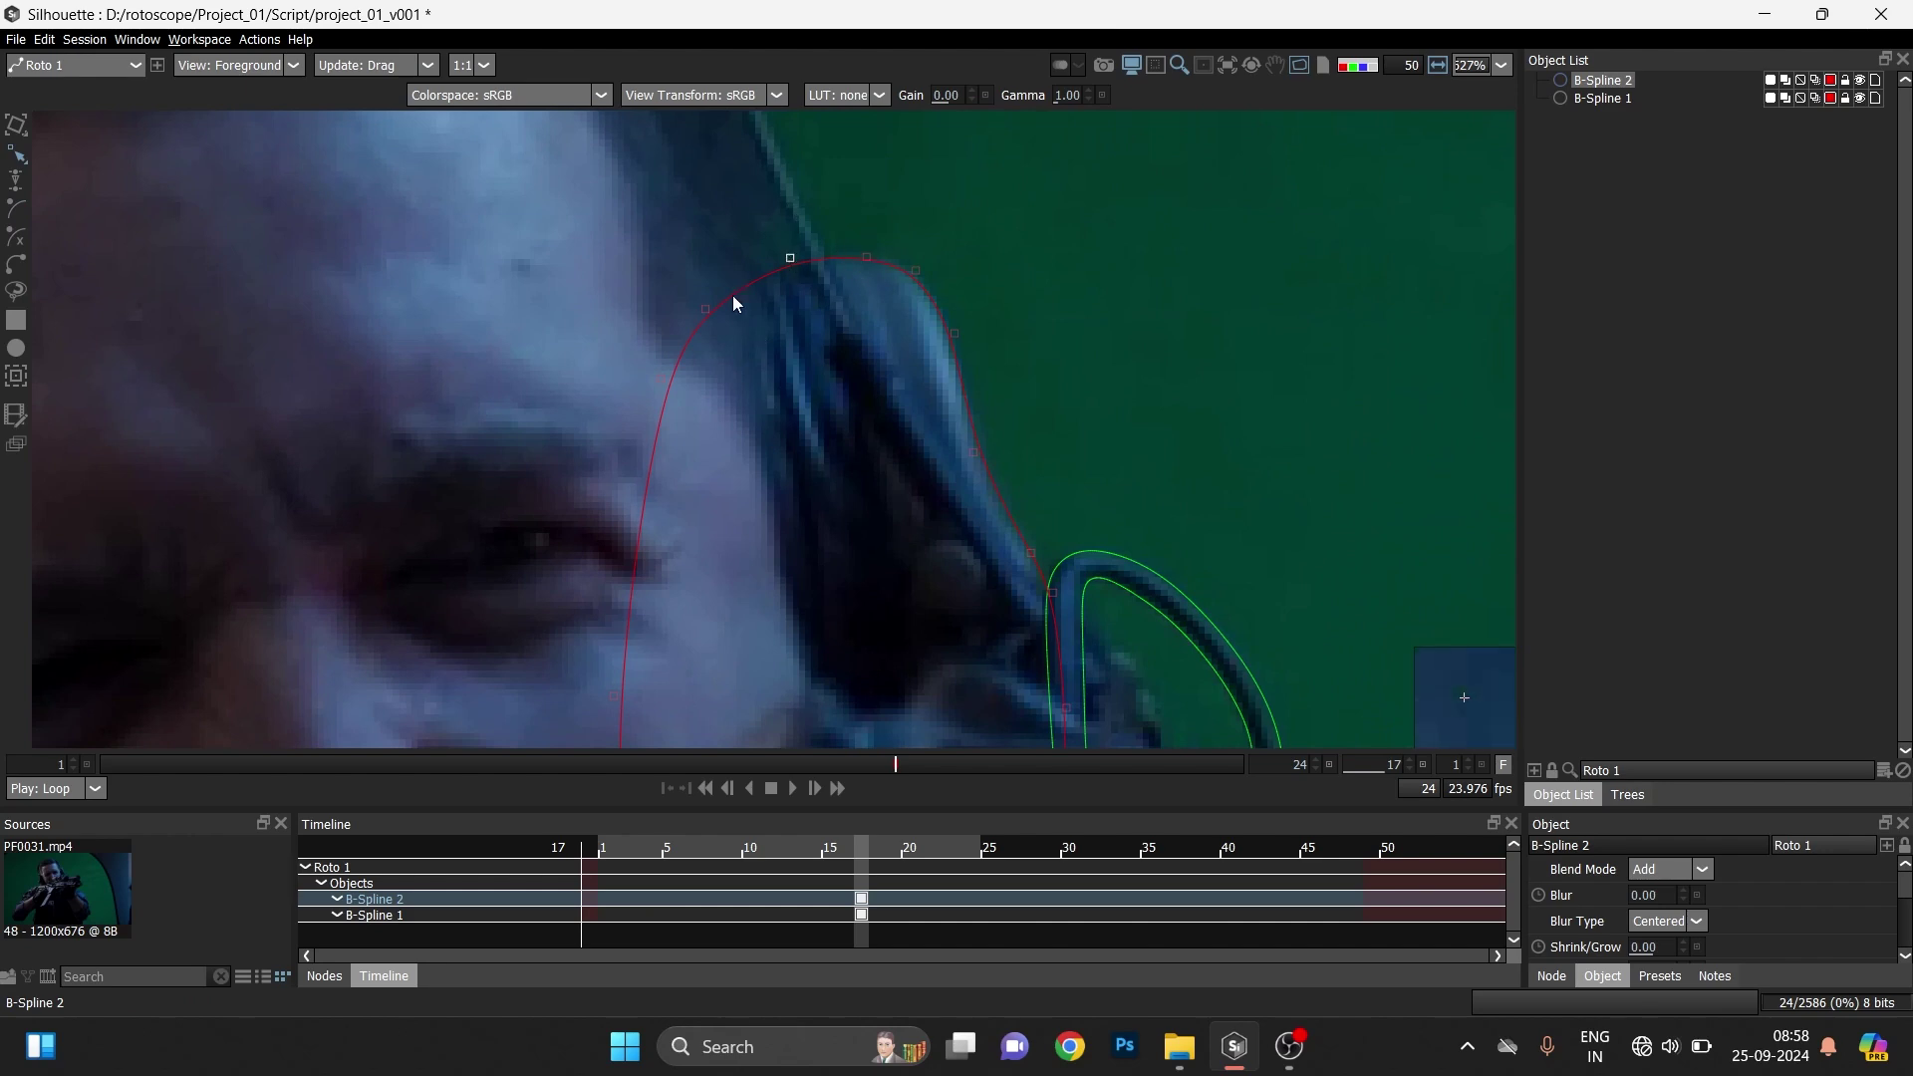
{"action": "left_click", "coordinate": [660, 378]}
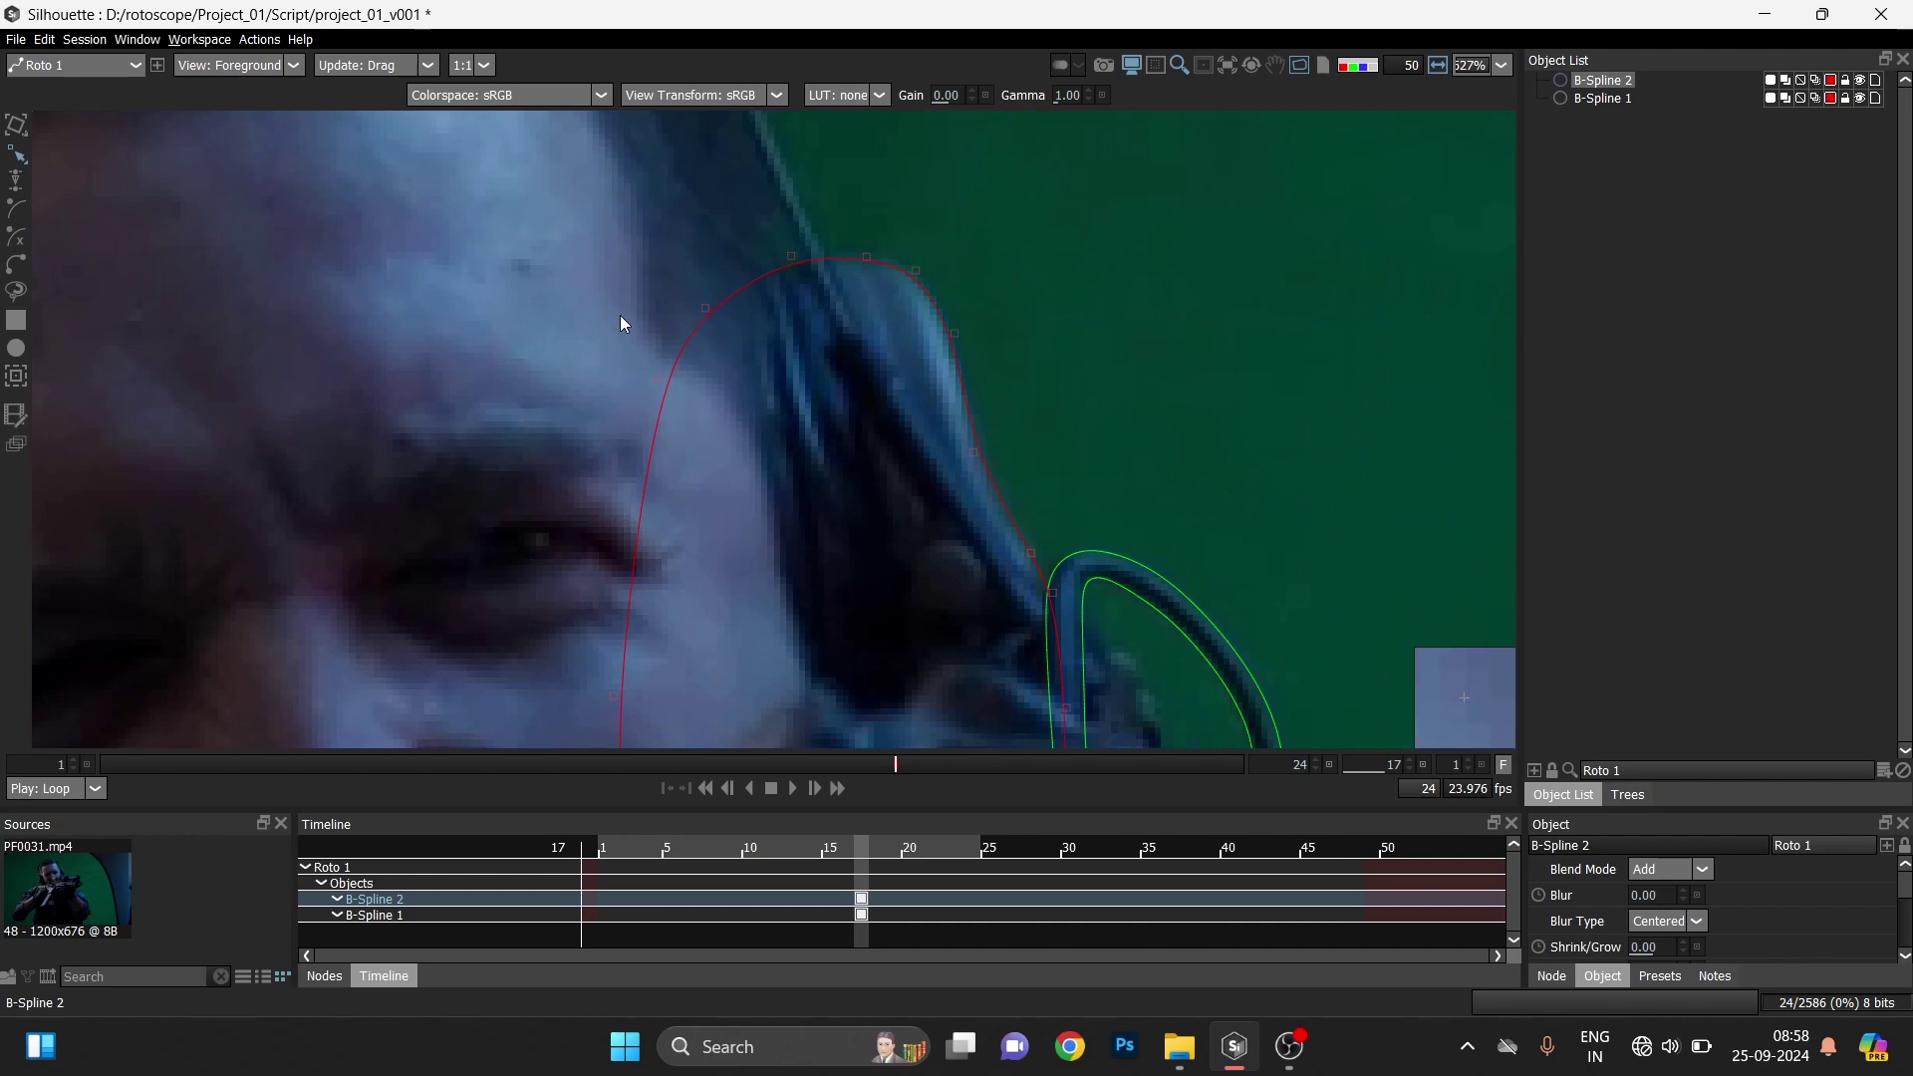
{"action": "key", "text": "Left"}
{"action": "key", "text": "Left"}
{"action": "key", "text": "Left"}
{"action": "key", "text": "Left"}
{"action": "left_click", "coordinate": [955, 332]}
{"action": "key", "text": "Left"}
{"action": "left_click", "coordinate": [974, 453]}
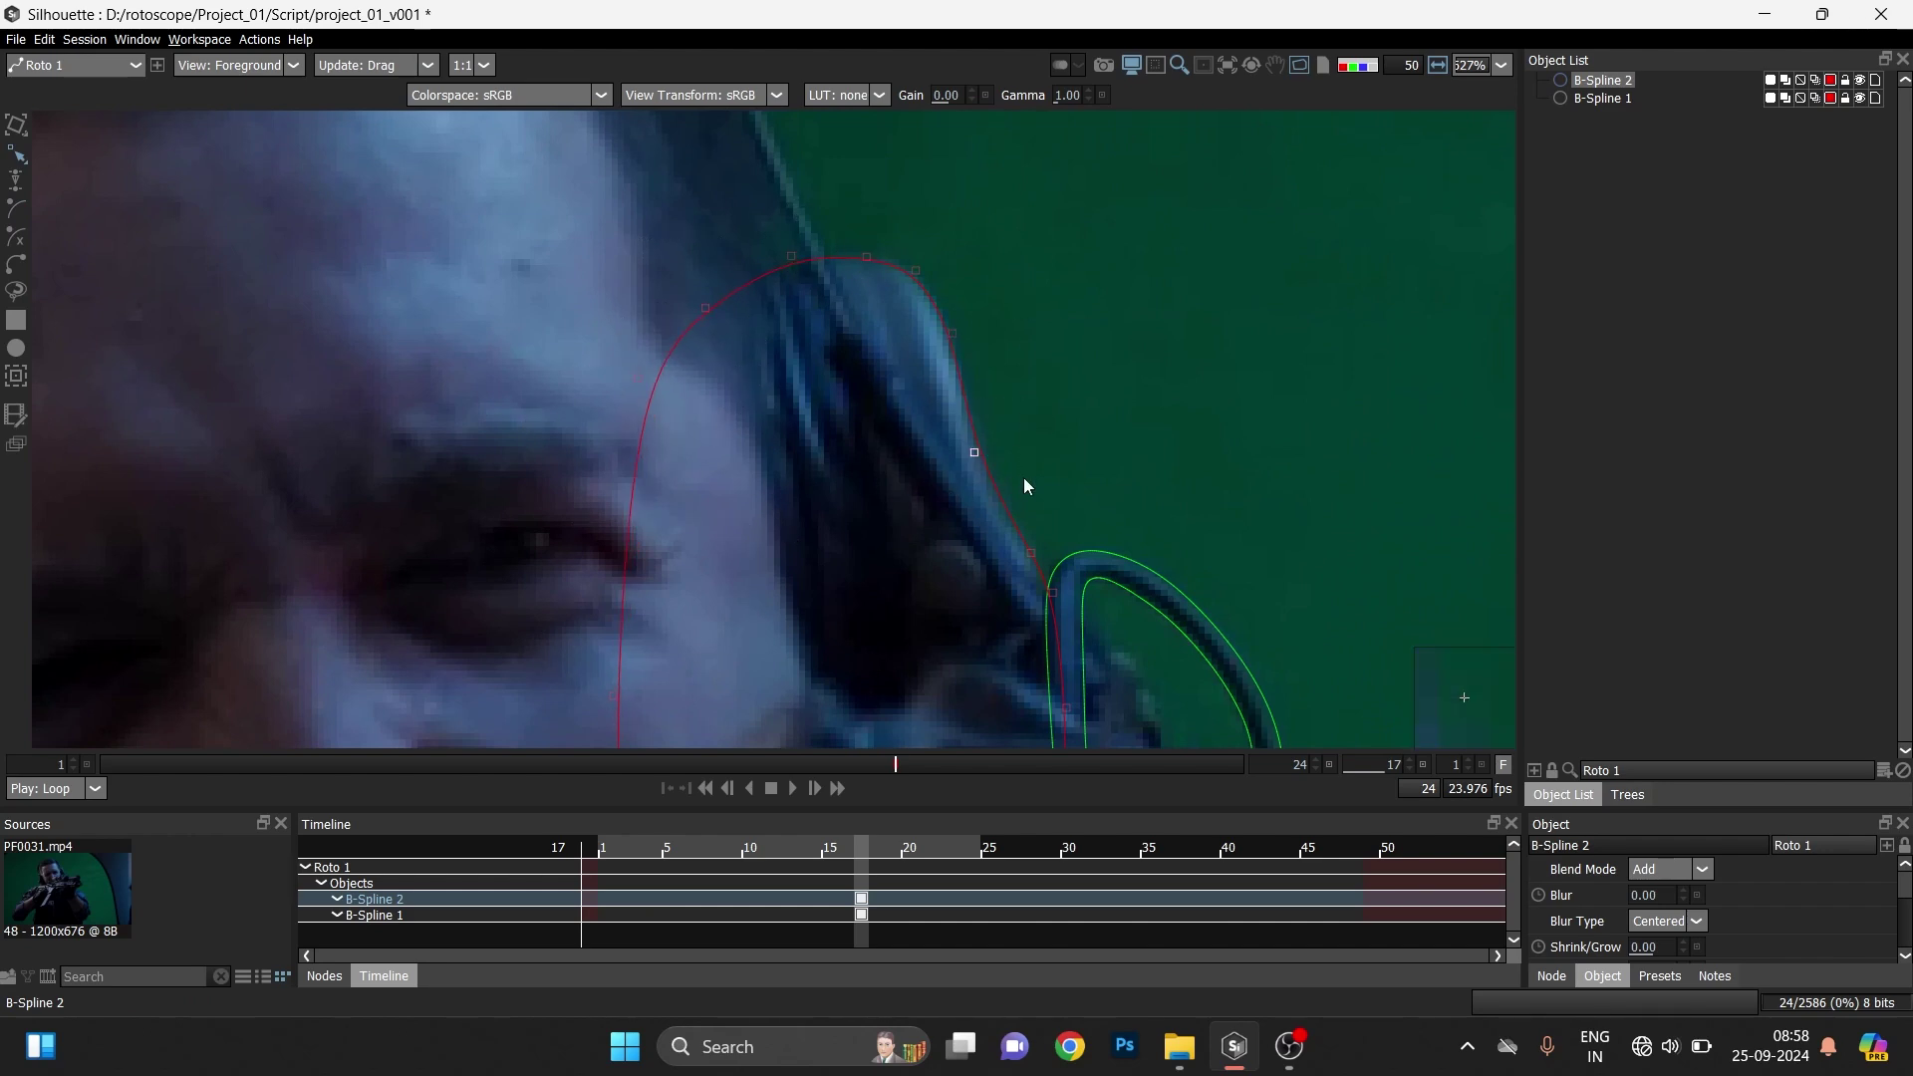
- Fit the ear cup shape's lower outer-edge points where it meets the cable, and deselect the shape
{"action": "left_click_drag", "start_coordinate": [1071, 487], "coordinate": [1061, 307]}
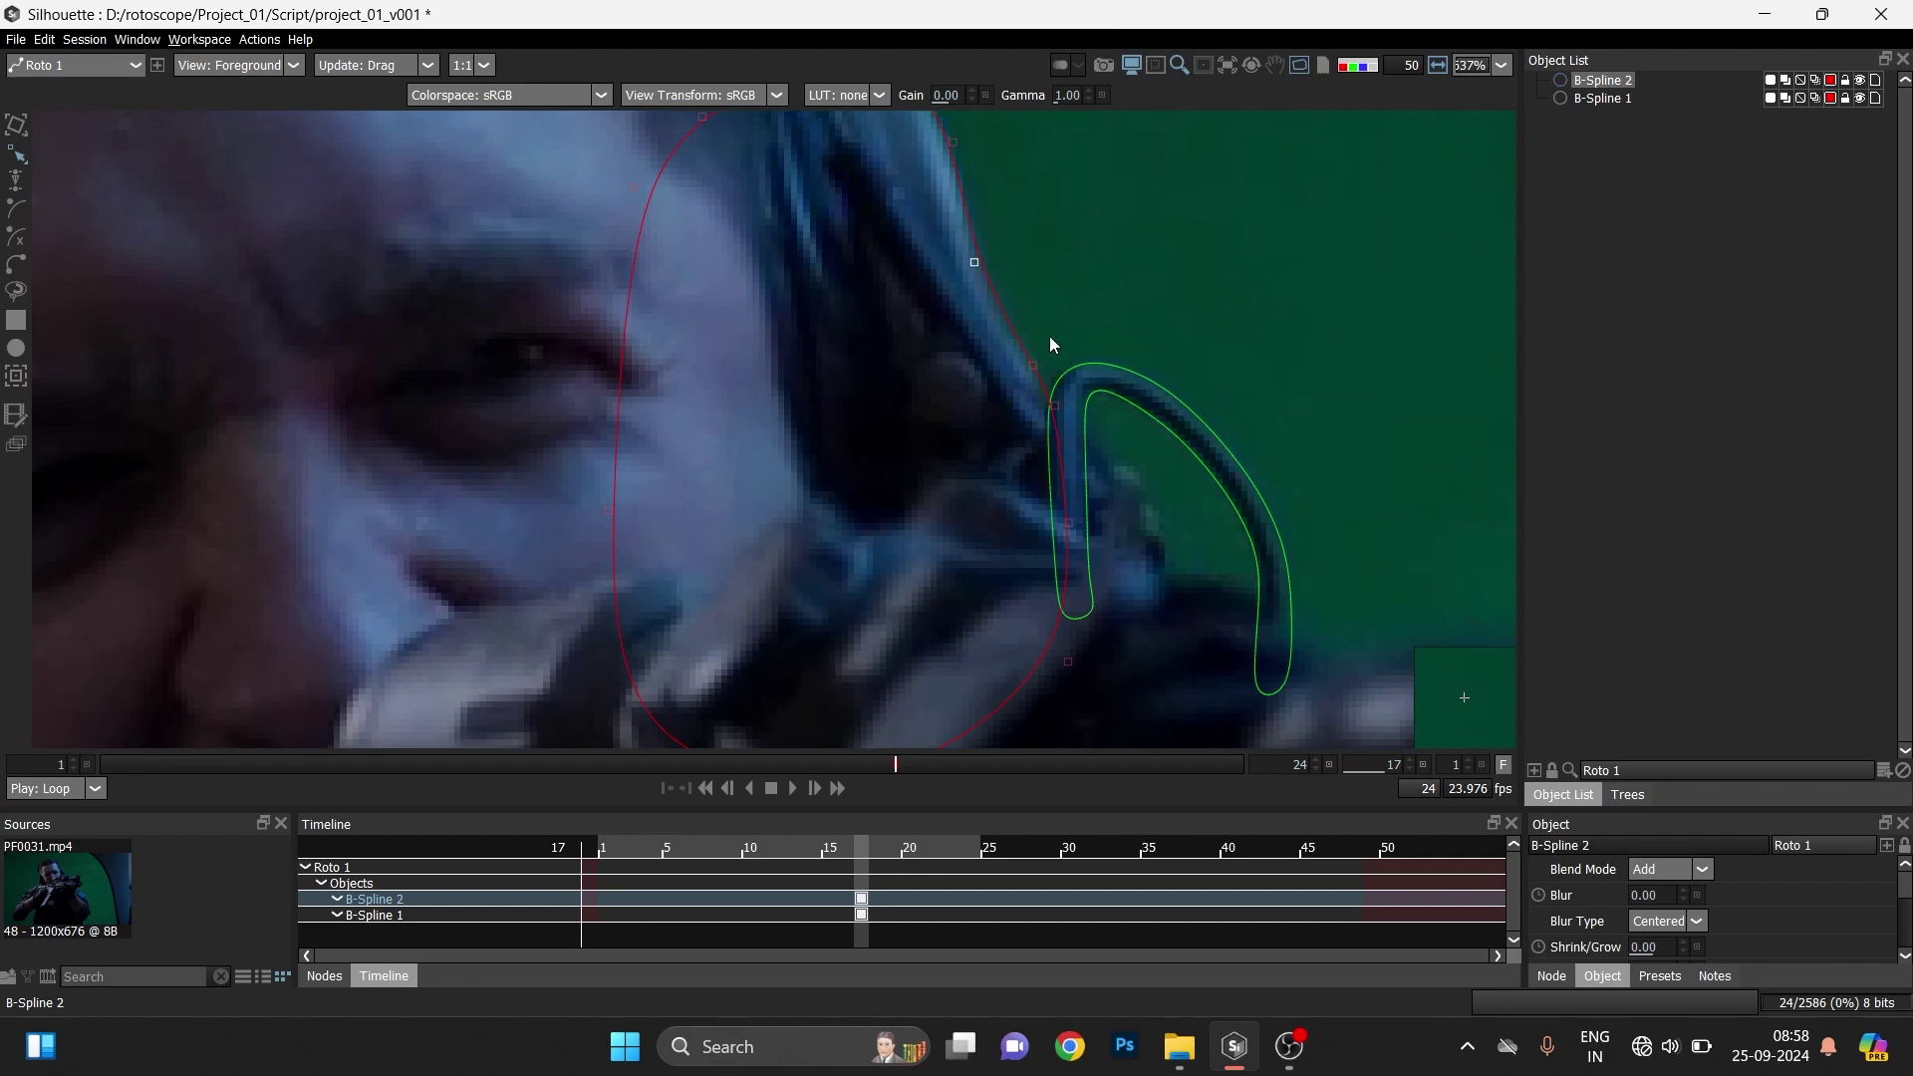
{"action": "left_click", "coordinate": [1032, 364]}
{"action": "left_click", "coordinate": [1071, 521]}
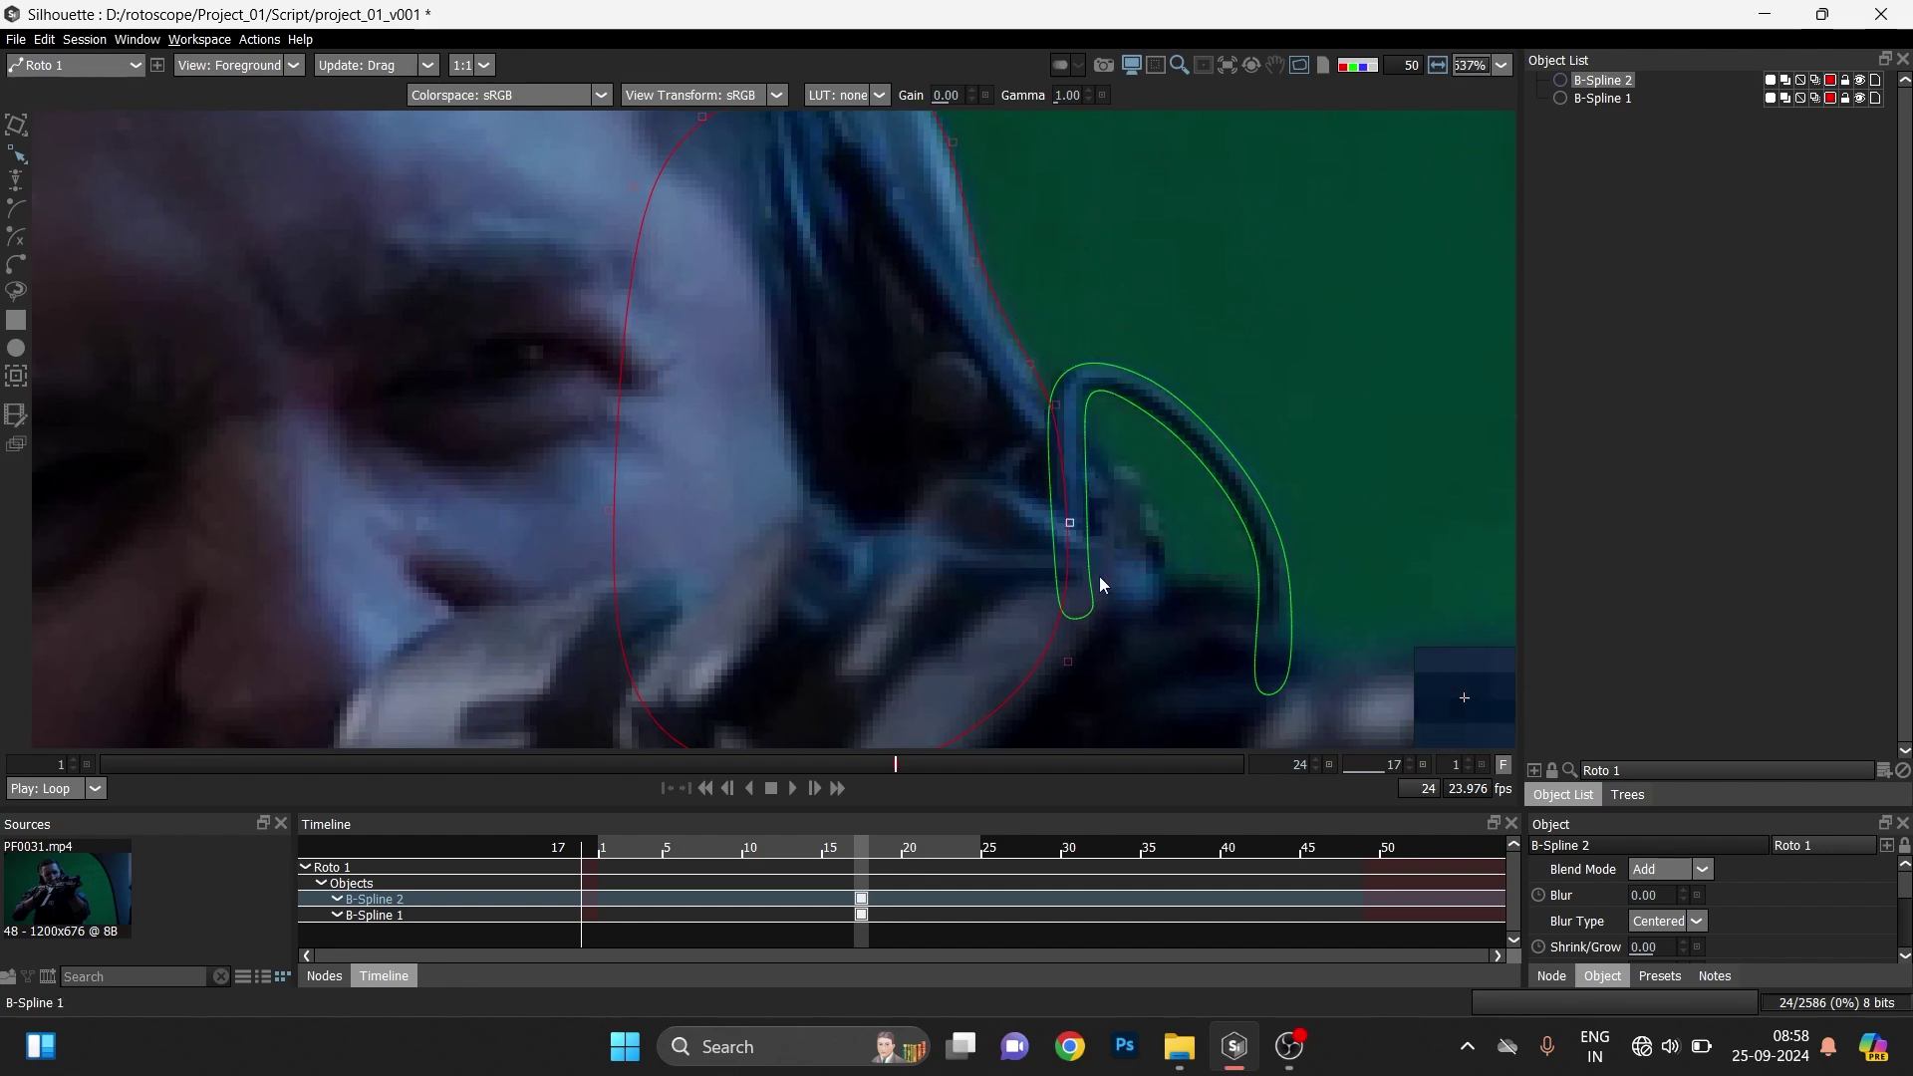
{"action": "left_click_drag", "start_coordinate": [1129, 563], "coordinate": [1114, 584]}
{"action": "scroll", "coordinate": [1117, 586], "scroll_direction": "down", "scroll_amount": 9}
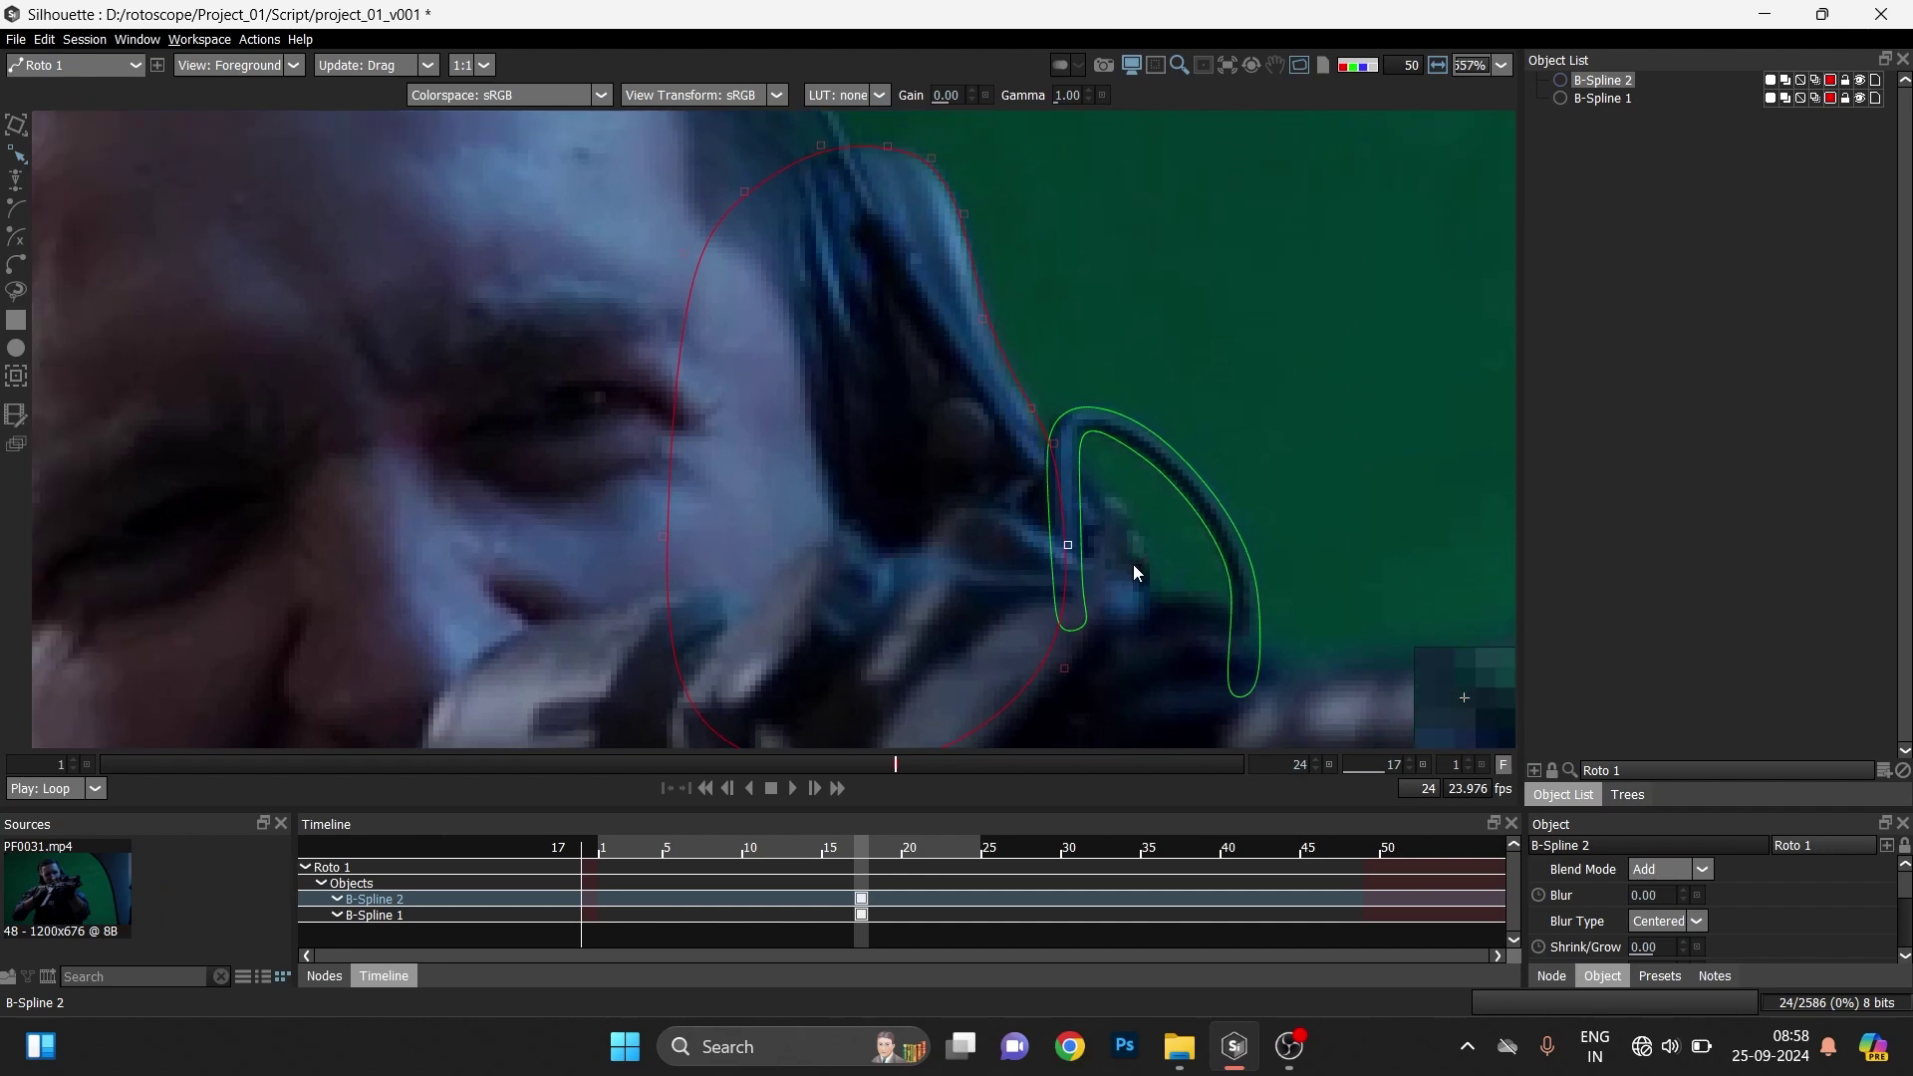
{"action": "left_click", "coordinate": [1133, 564]}
{"action": "scroll", "coordinate": [1136, 560], "scroll_direction": "down", "scroll_amount": 5}
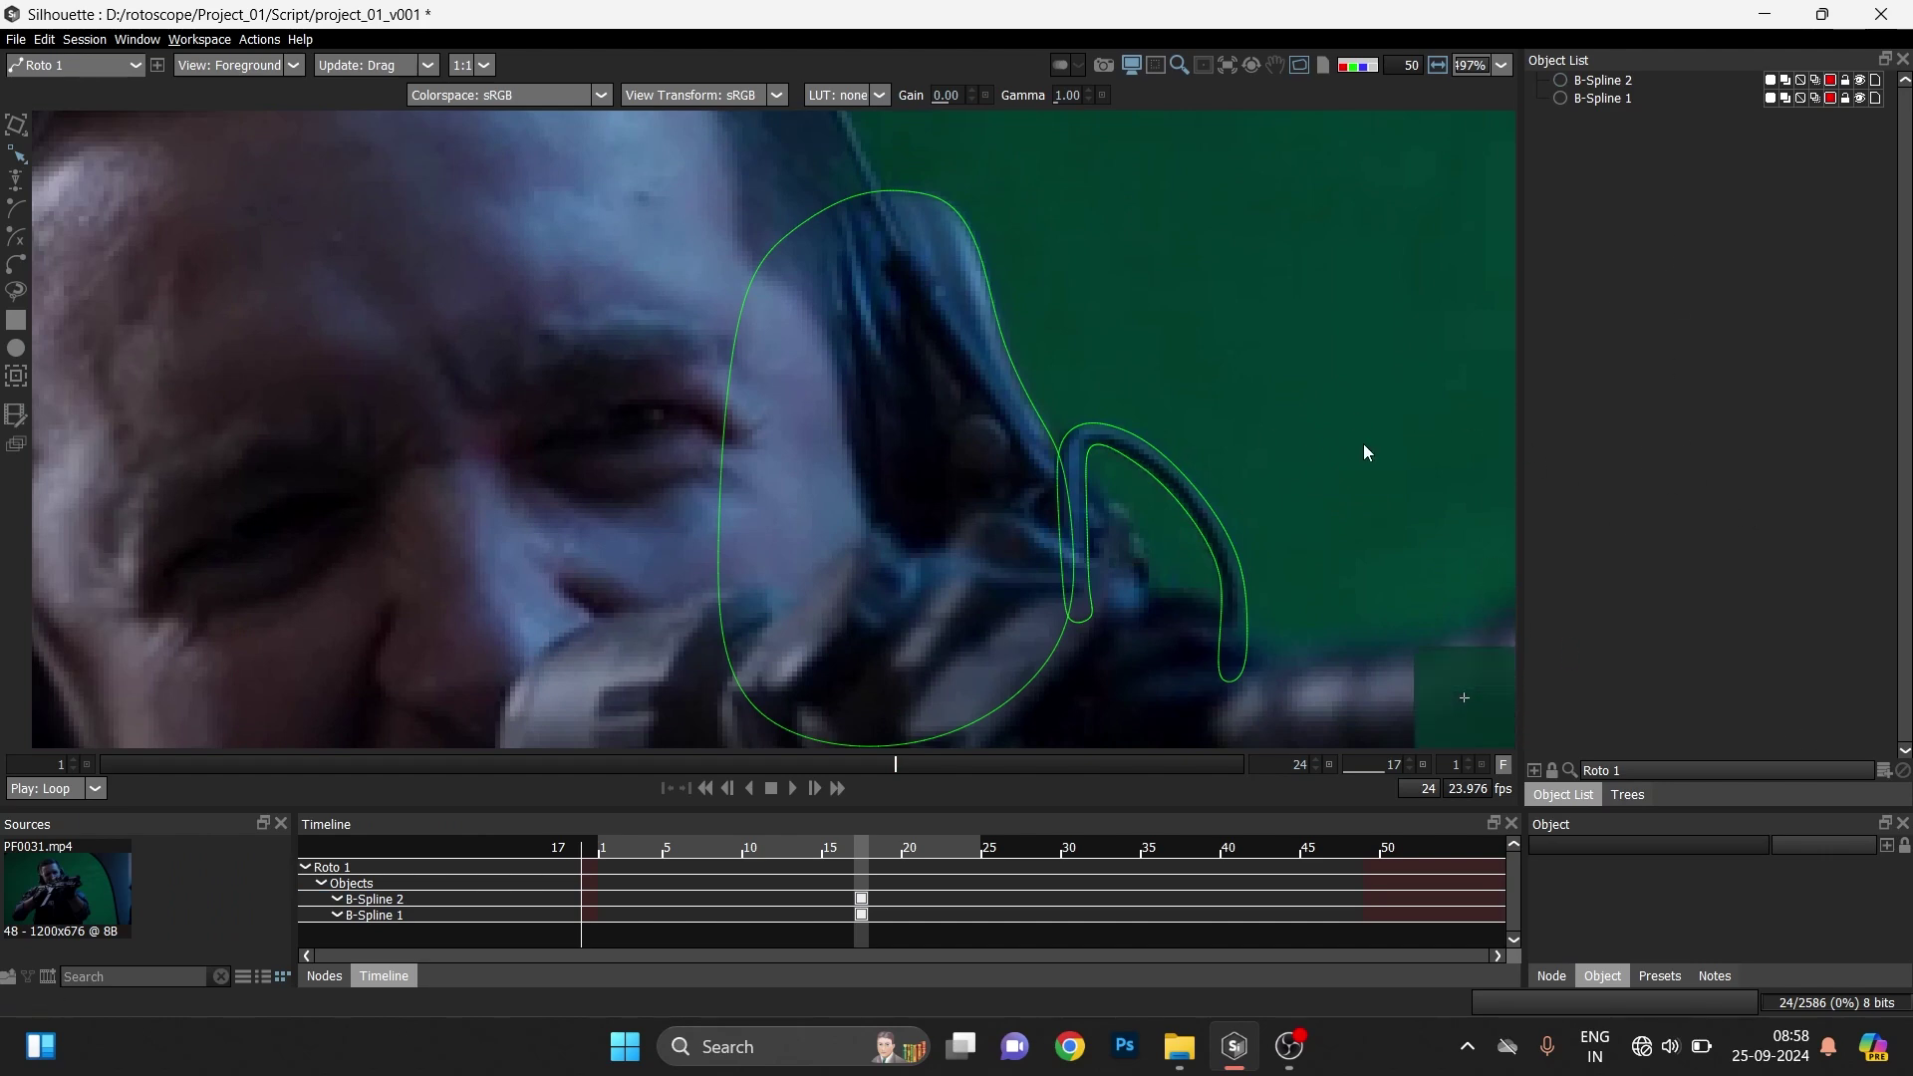
- Create a new layer and move both B-Spline shapes into it
{"action": "left_click", "coordinate": [1886, 778]}
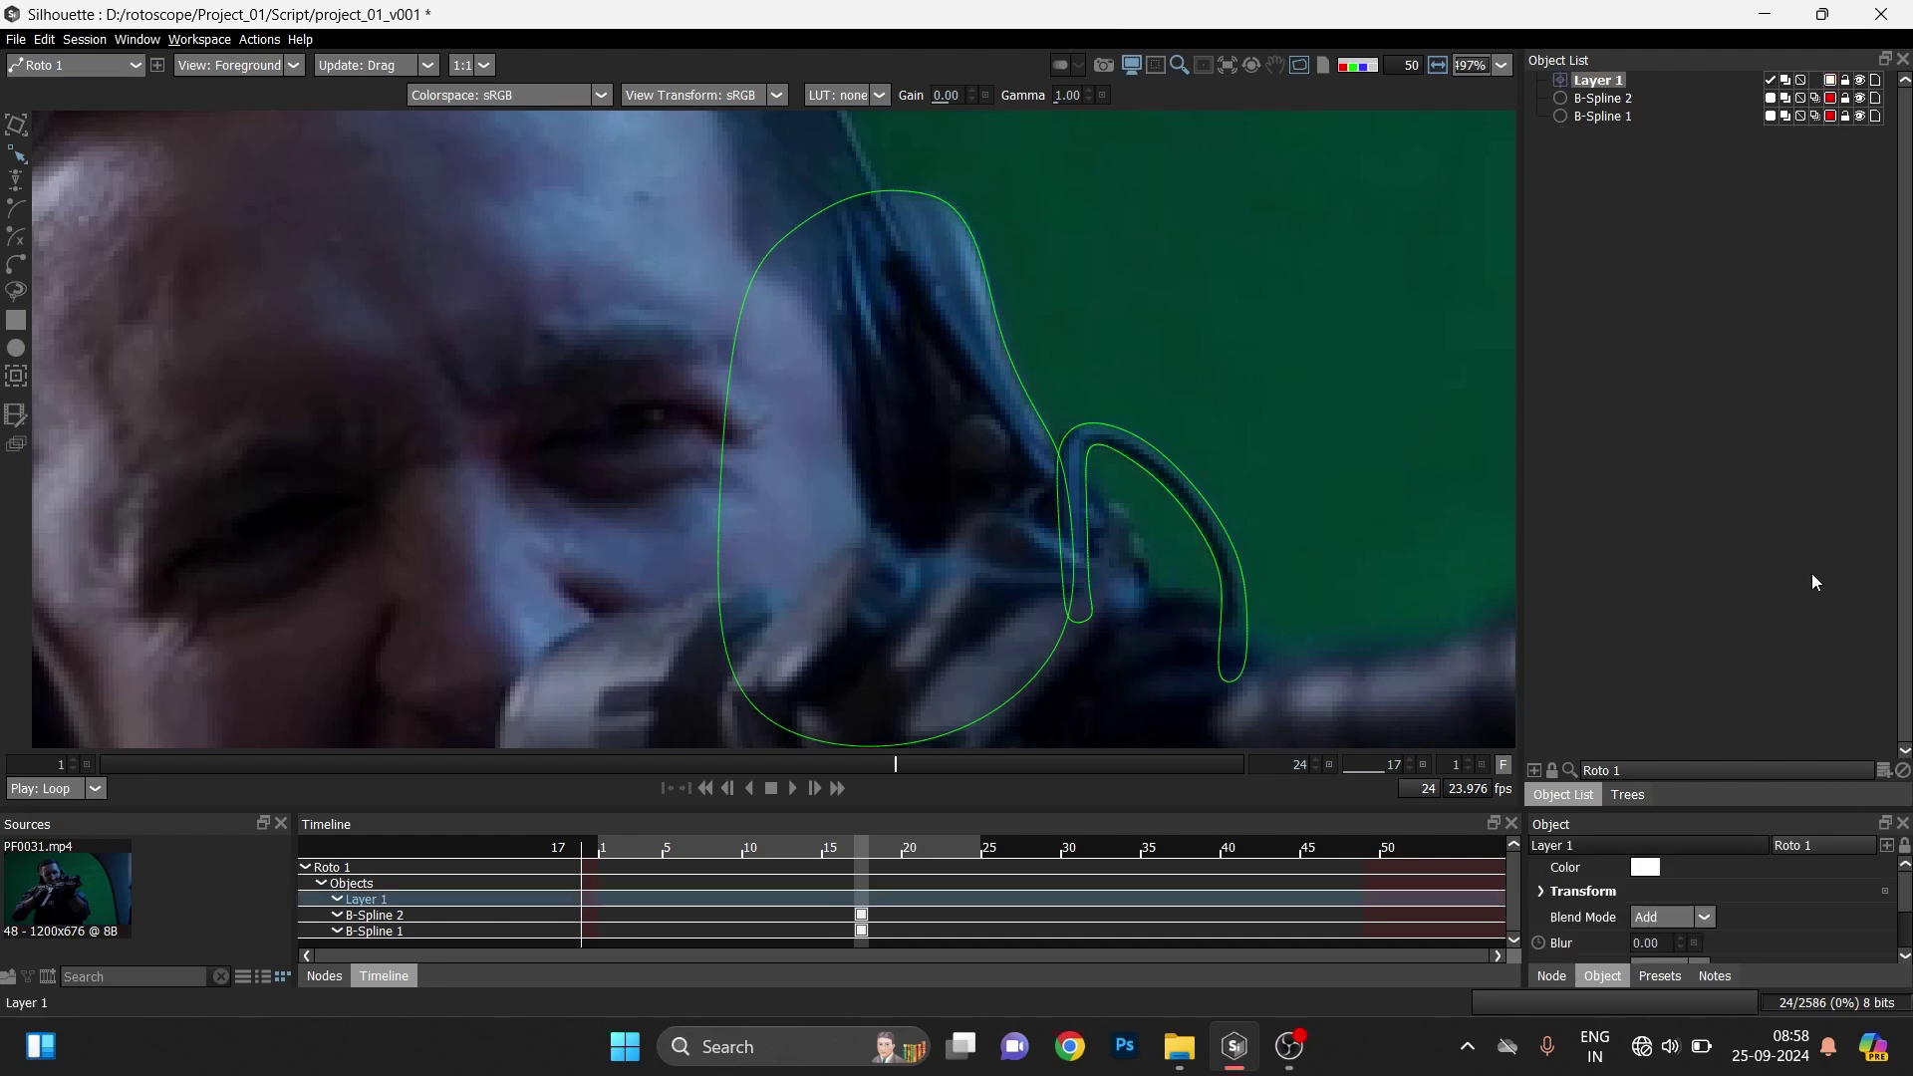
{"action": "left_click", "coordinate": [1605, 99]}
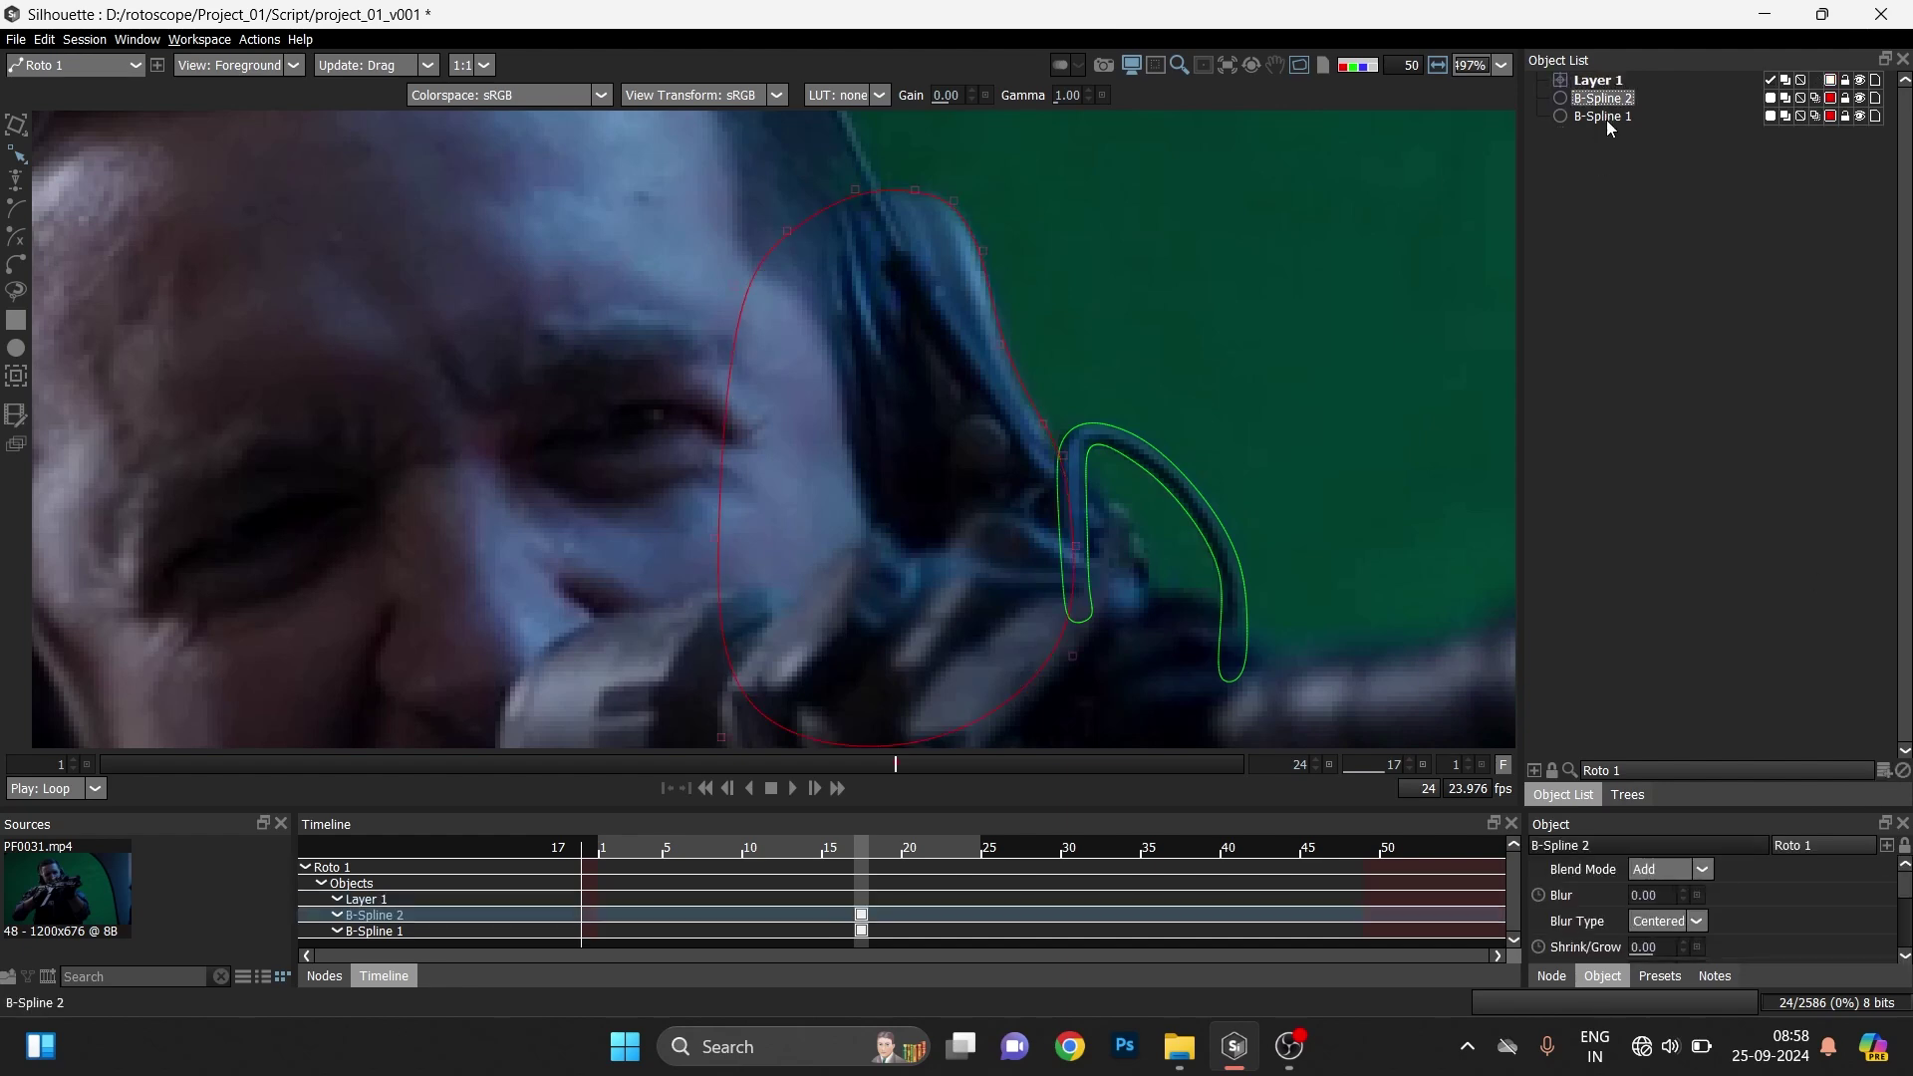
{"action": "left_click", "coordinate": [1606, 117], "text": "shift"}
{"action": "left_click_drag", "start_coordinate": [1627, 107], "coordinate": [1599, 81]}
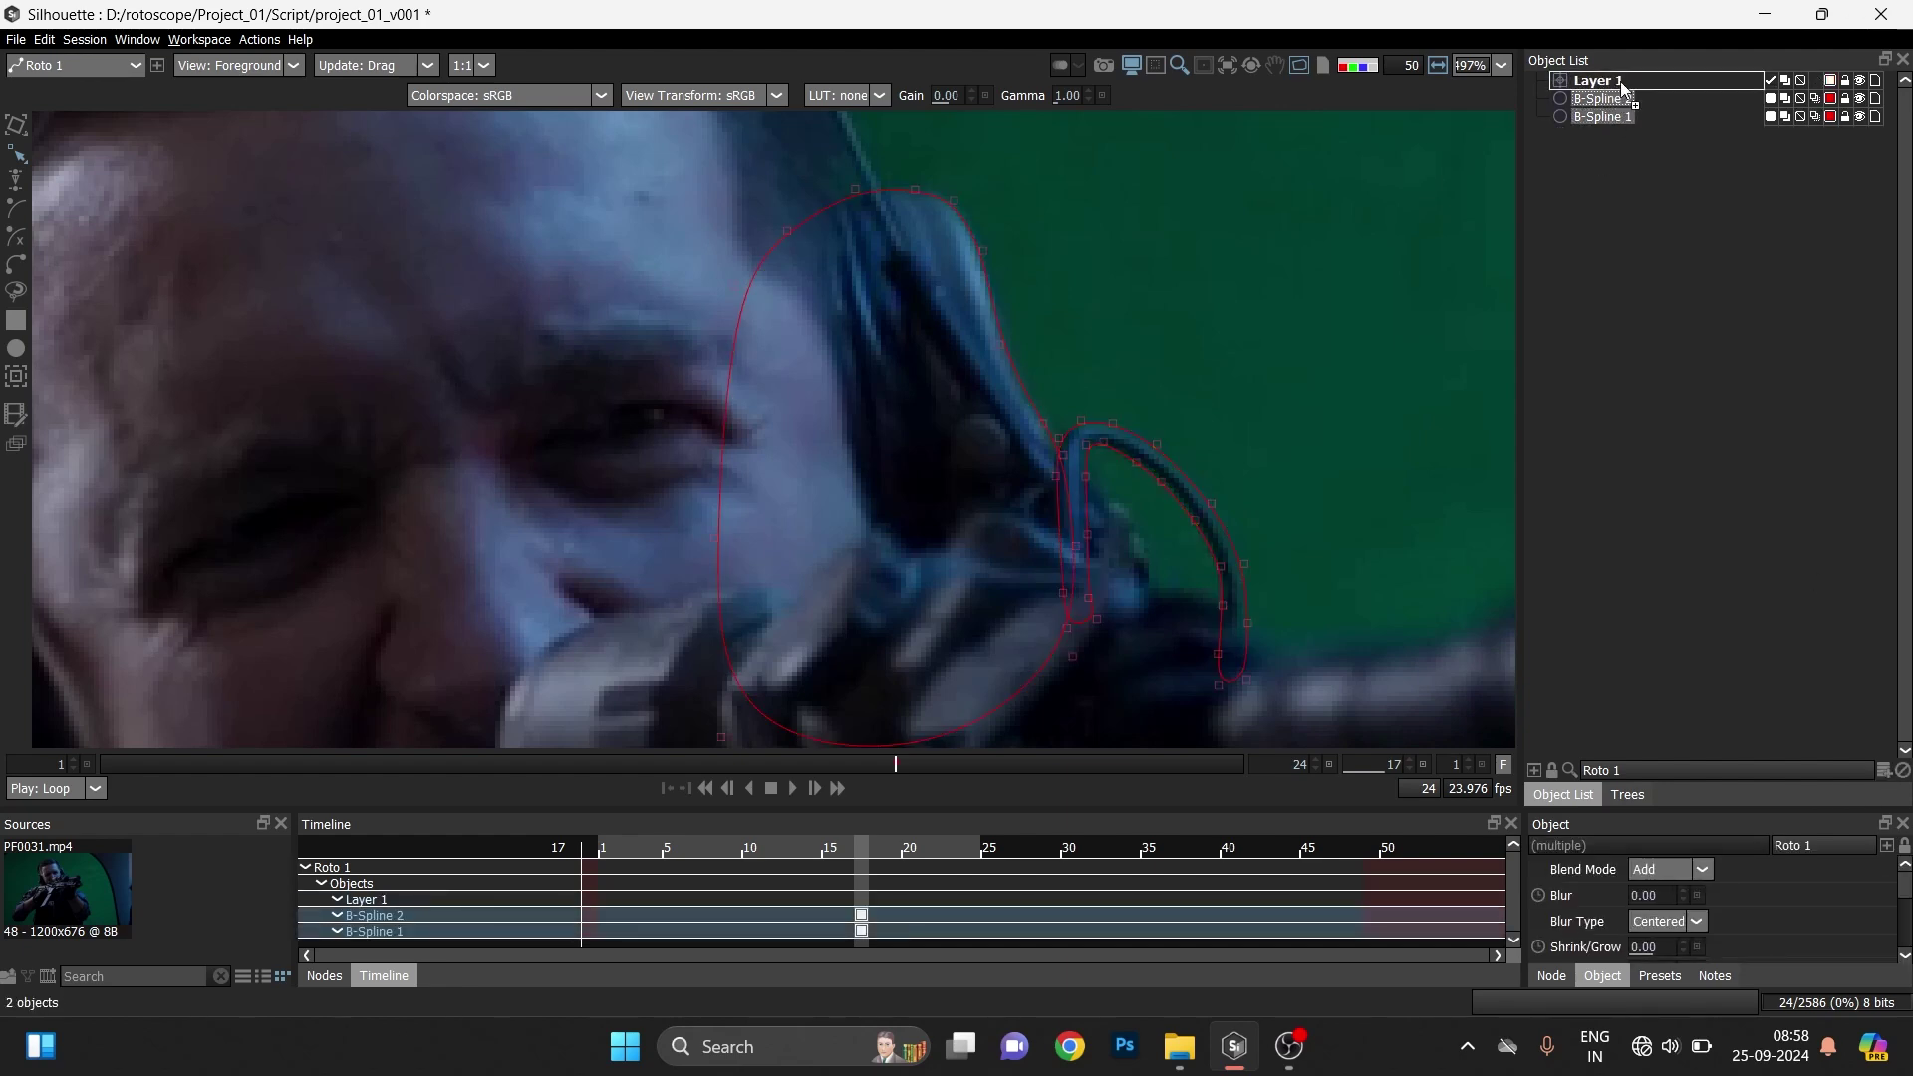
{"action": "left_click", "coordinate": [1677, 265]}
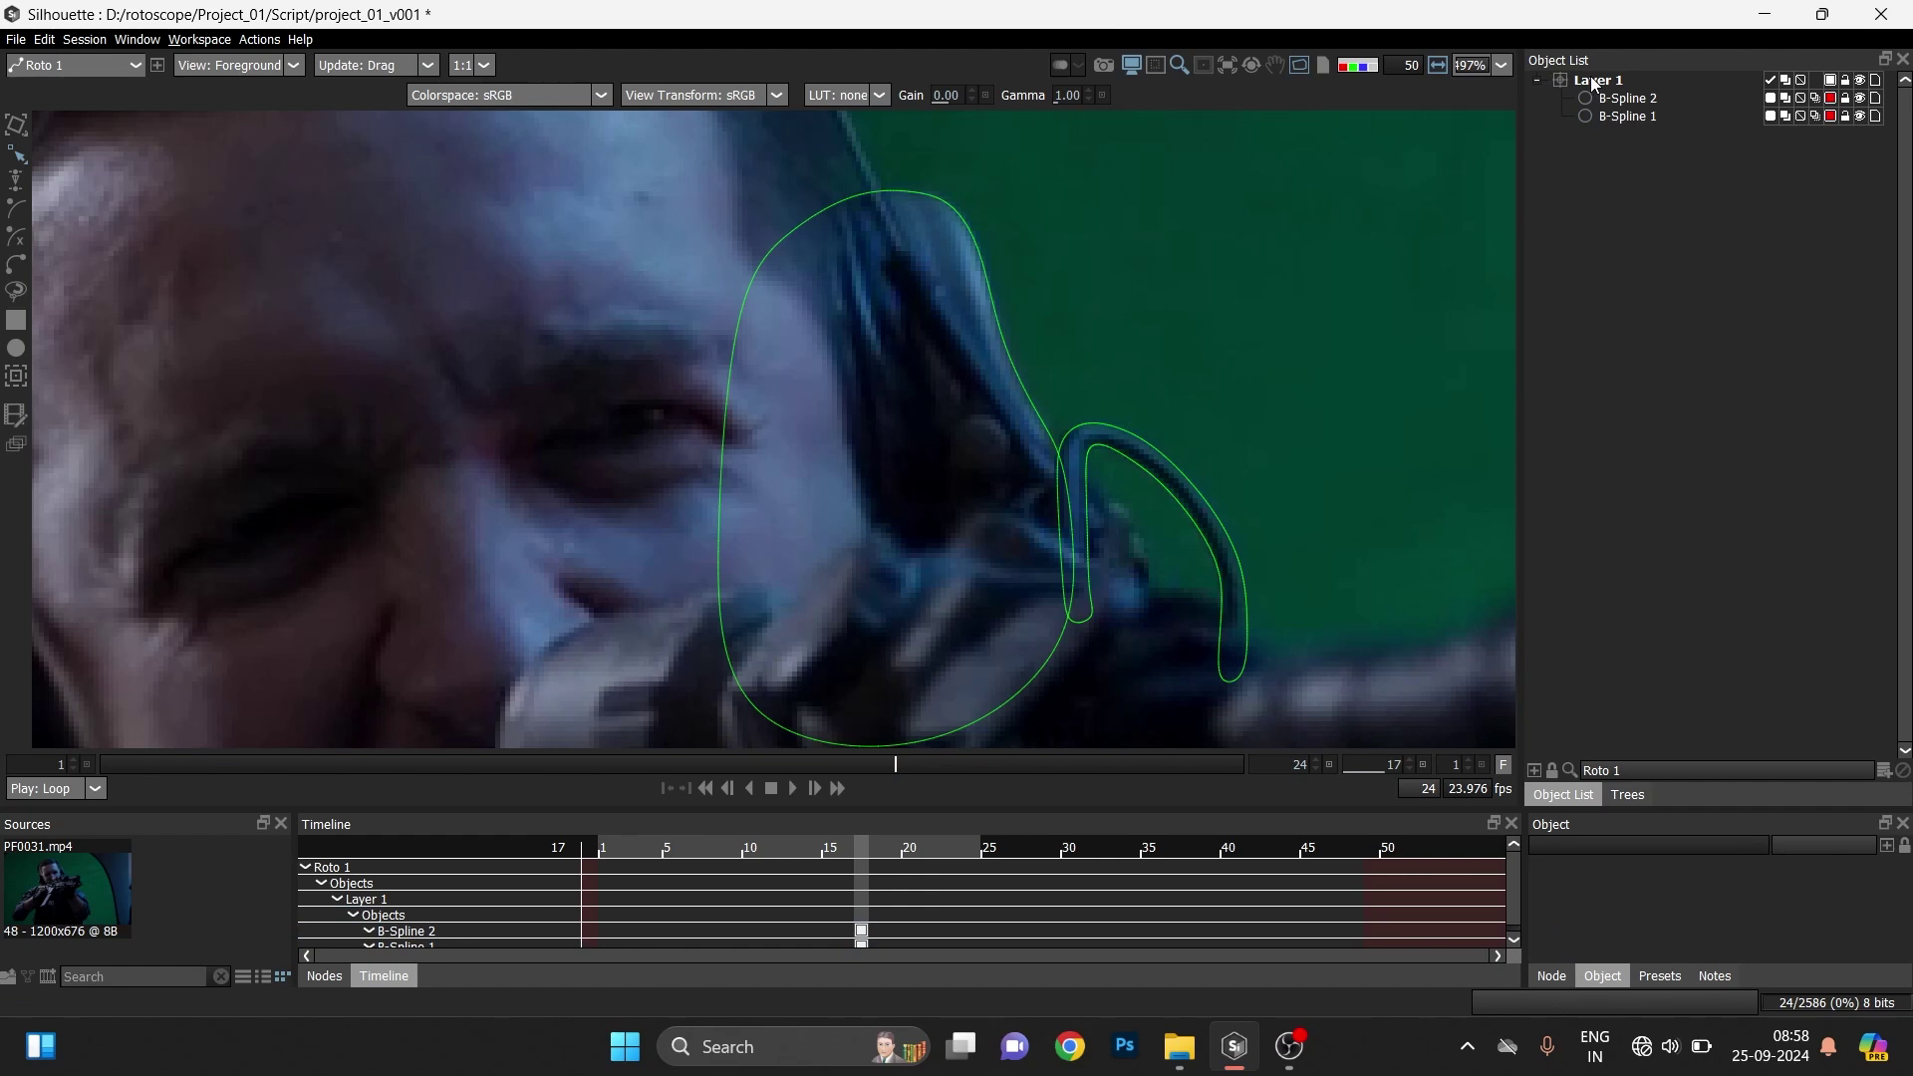
- Rename the new layer holding the cable and ear cup shapes to HEAD PHONE
{"action": "scroll", "coordinate": [923, 464], "scroll_direction": "down", "scroll_amount": 4}
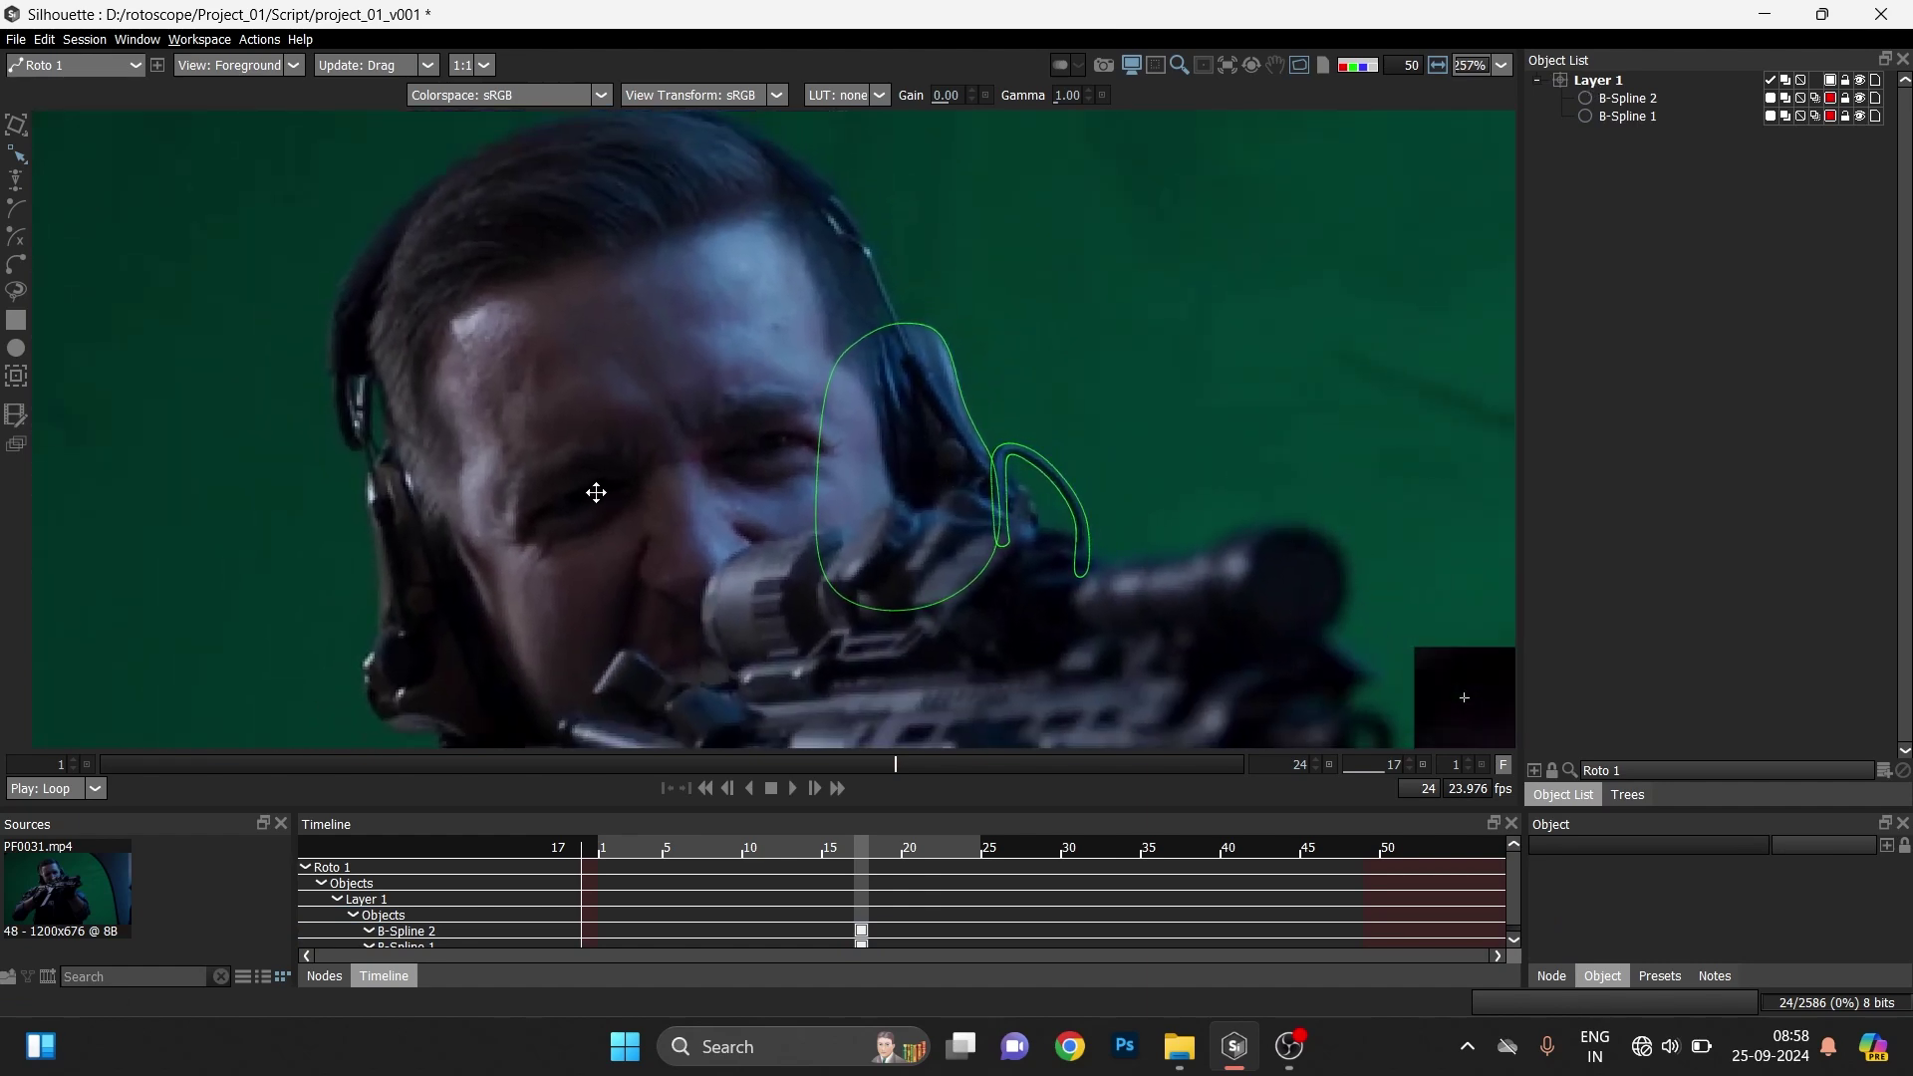
{"action": "left_click_drag", "start_coordinate": [595, 493], "coordinate": [513, 368]}
{"action": "left_click_drag", "start_coordinate": [1072, 509], "coordinate": [928, 563]}
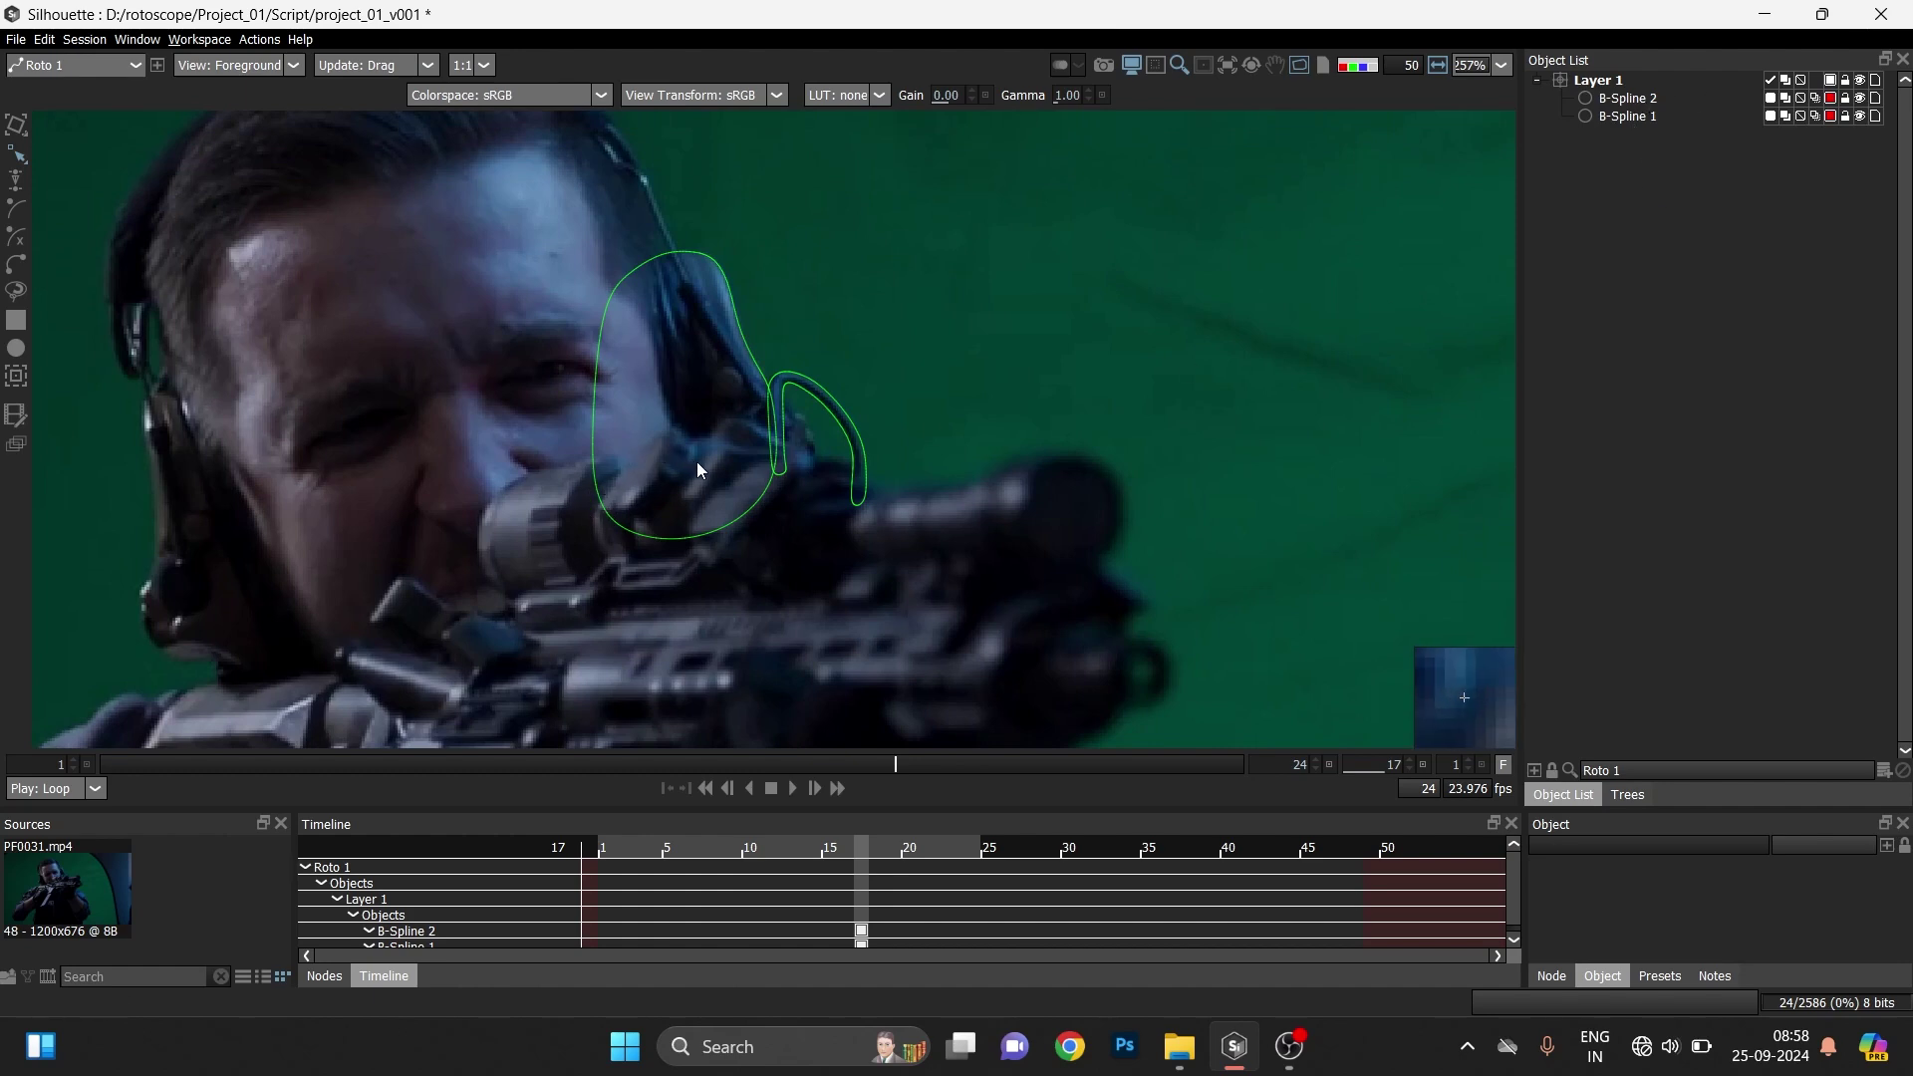
{"action": "left_click_drag", "start_coordinate": [723, 339], "coordinate": [766, 408]}
{"action": "left_click_drag", "start_coordinate": [458, 609], "coordinate": [522, 534]}
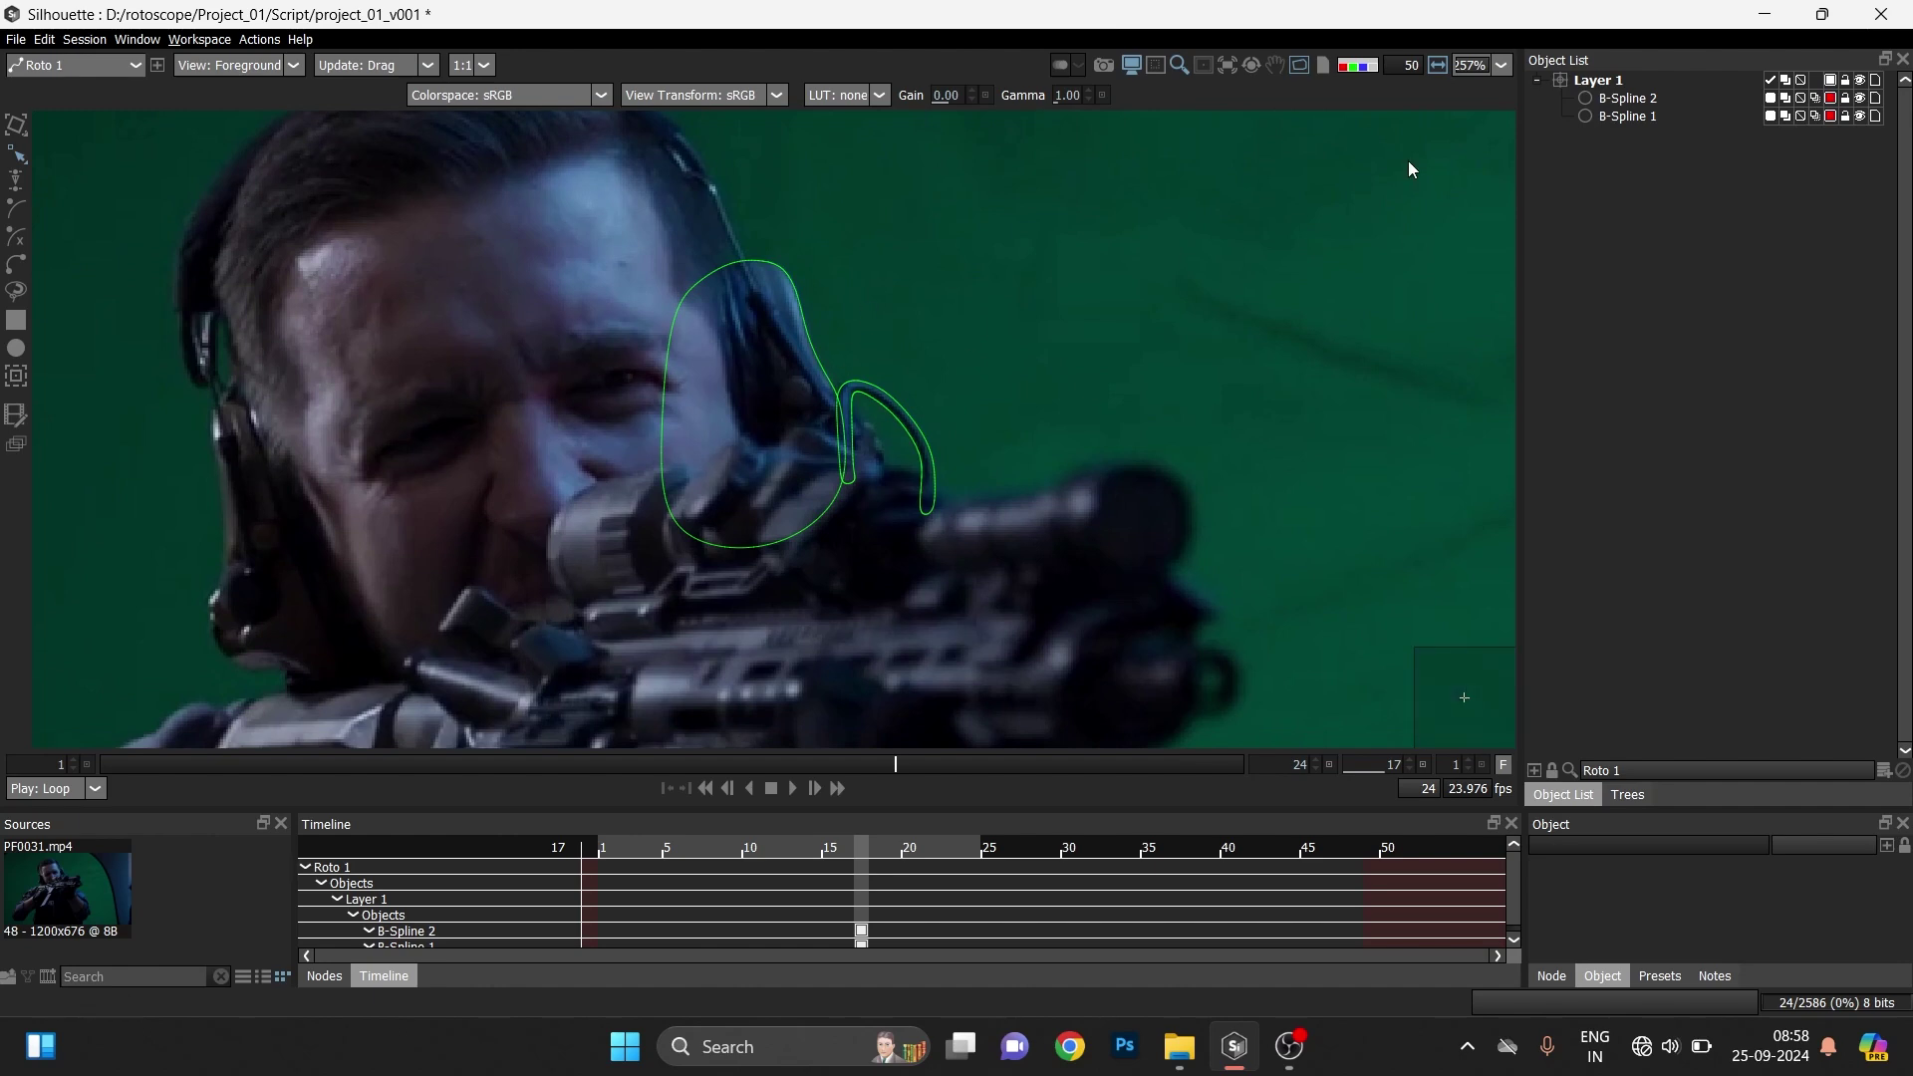
{"action": "left_click", "coordinate": [1614, 81]}
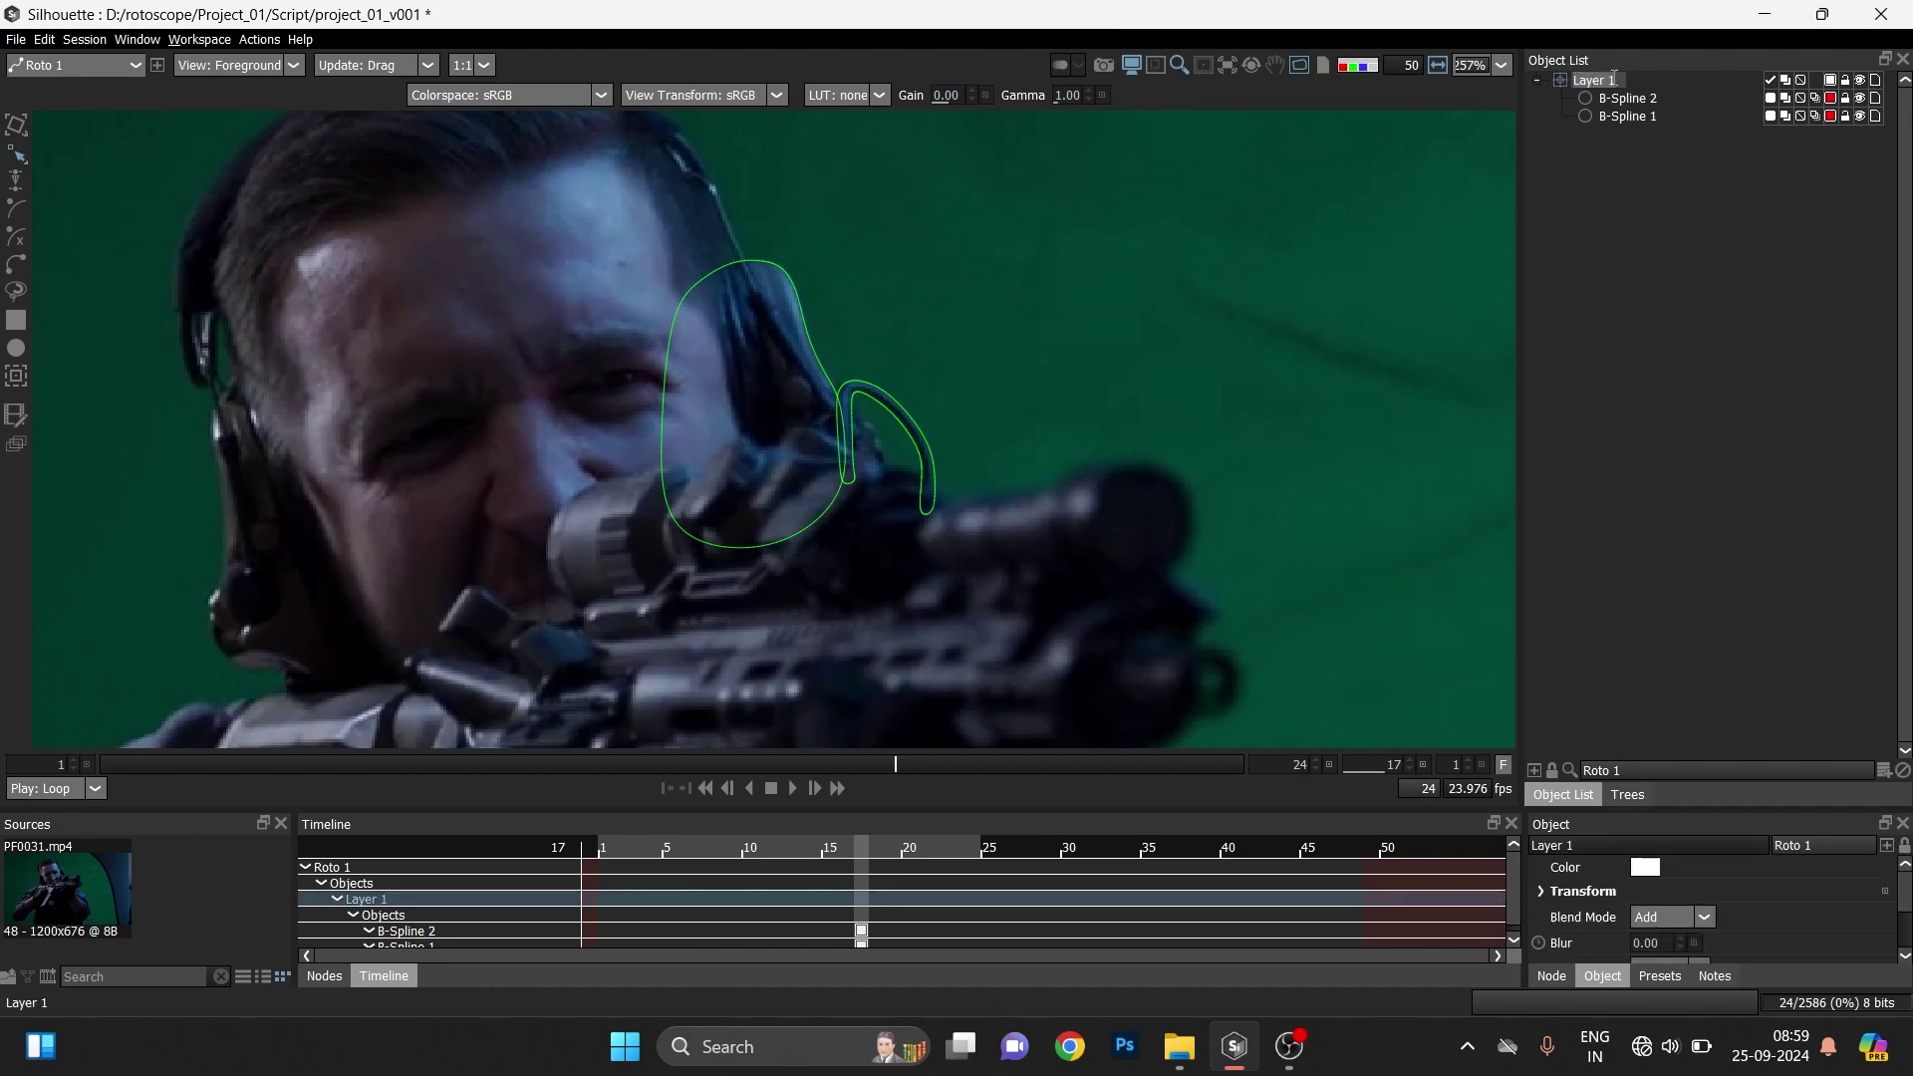
{"action": "type", "text": "HEAD PHONE"}
{"action": "left_click", "coordinate": [1716, 174]}
- Add another empty layer above the HEAD PHONE layer
{"action": "scroll", "coordinate": [854, 418], "scroll_direction": "down", "scroll_amount": 1}
{"action": "left_click_drag", "start_coordinate": [854, 418], "coordinate": [1090, 583]}
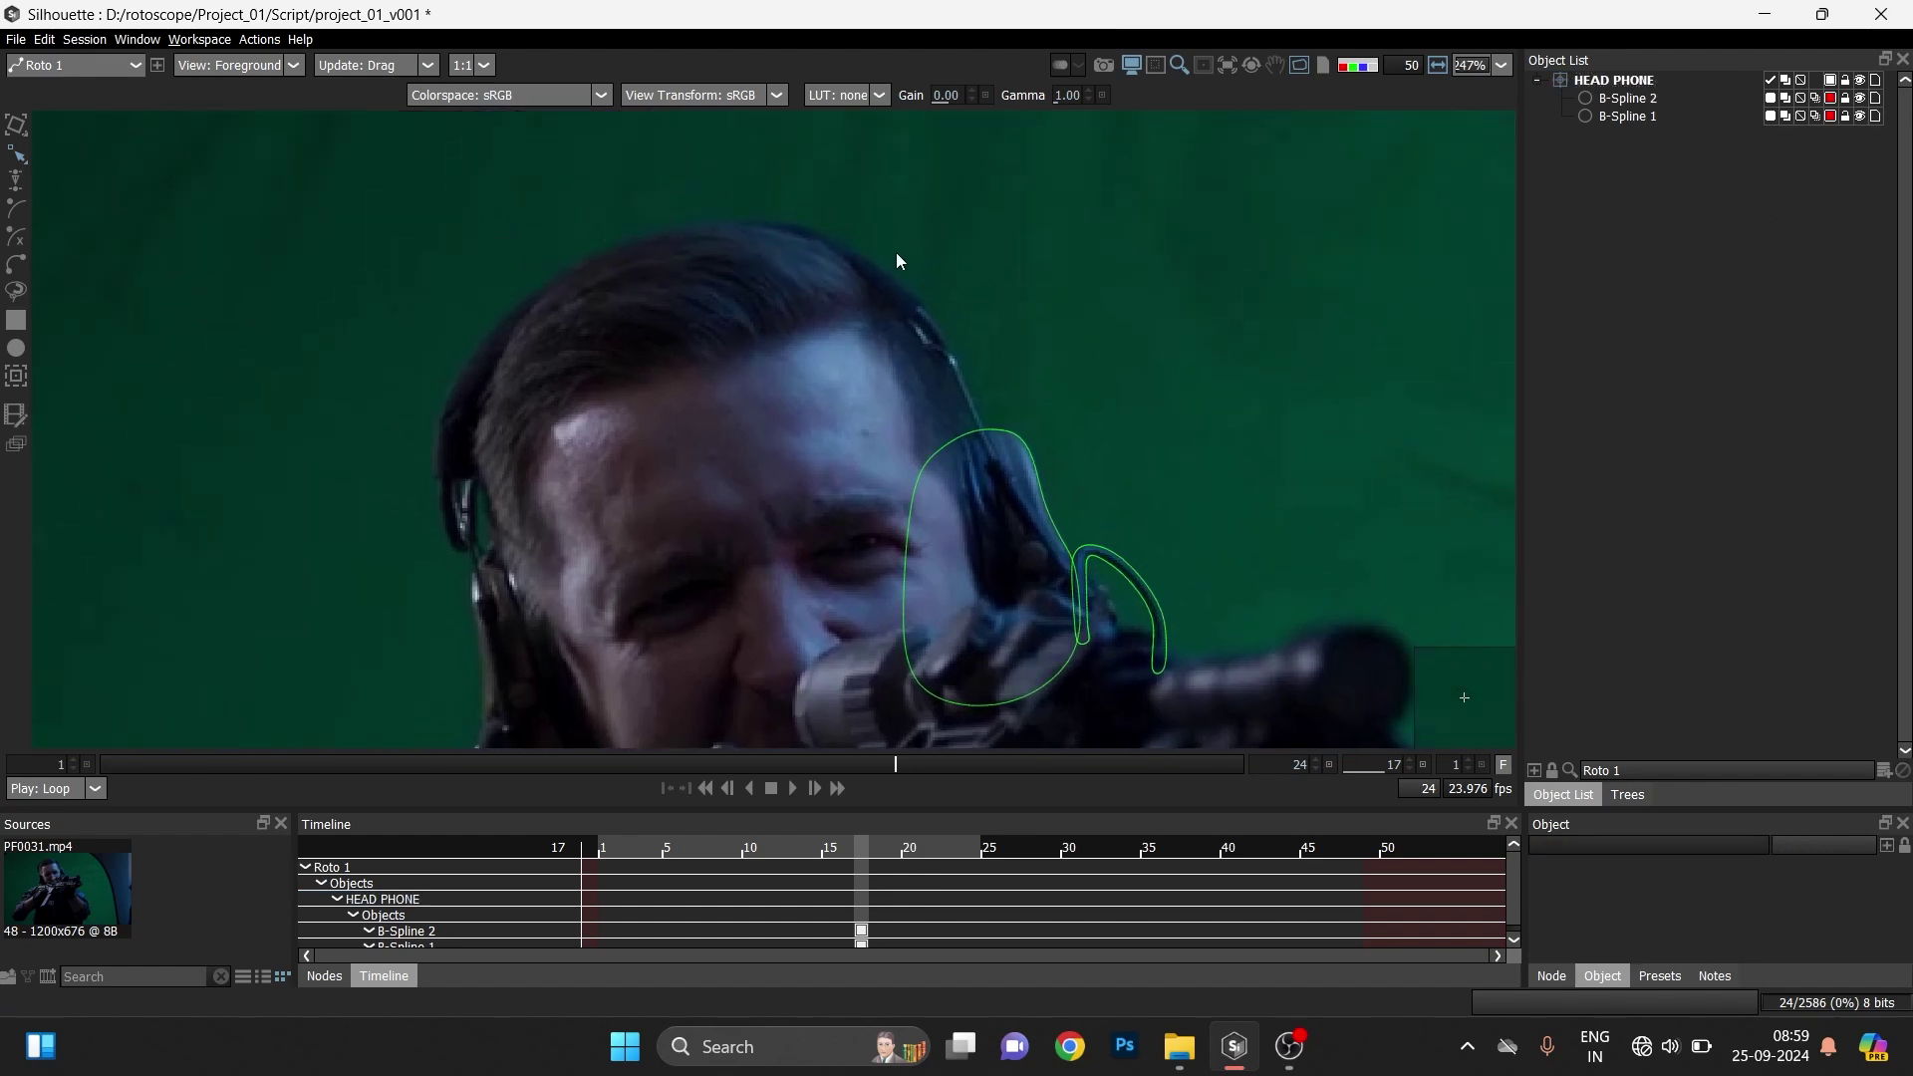
{"action": "left_click", "coordinate": [1883, 772]}
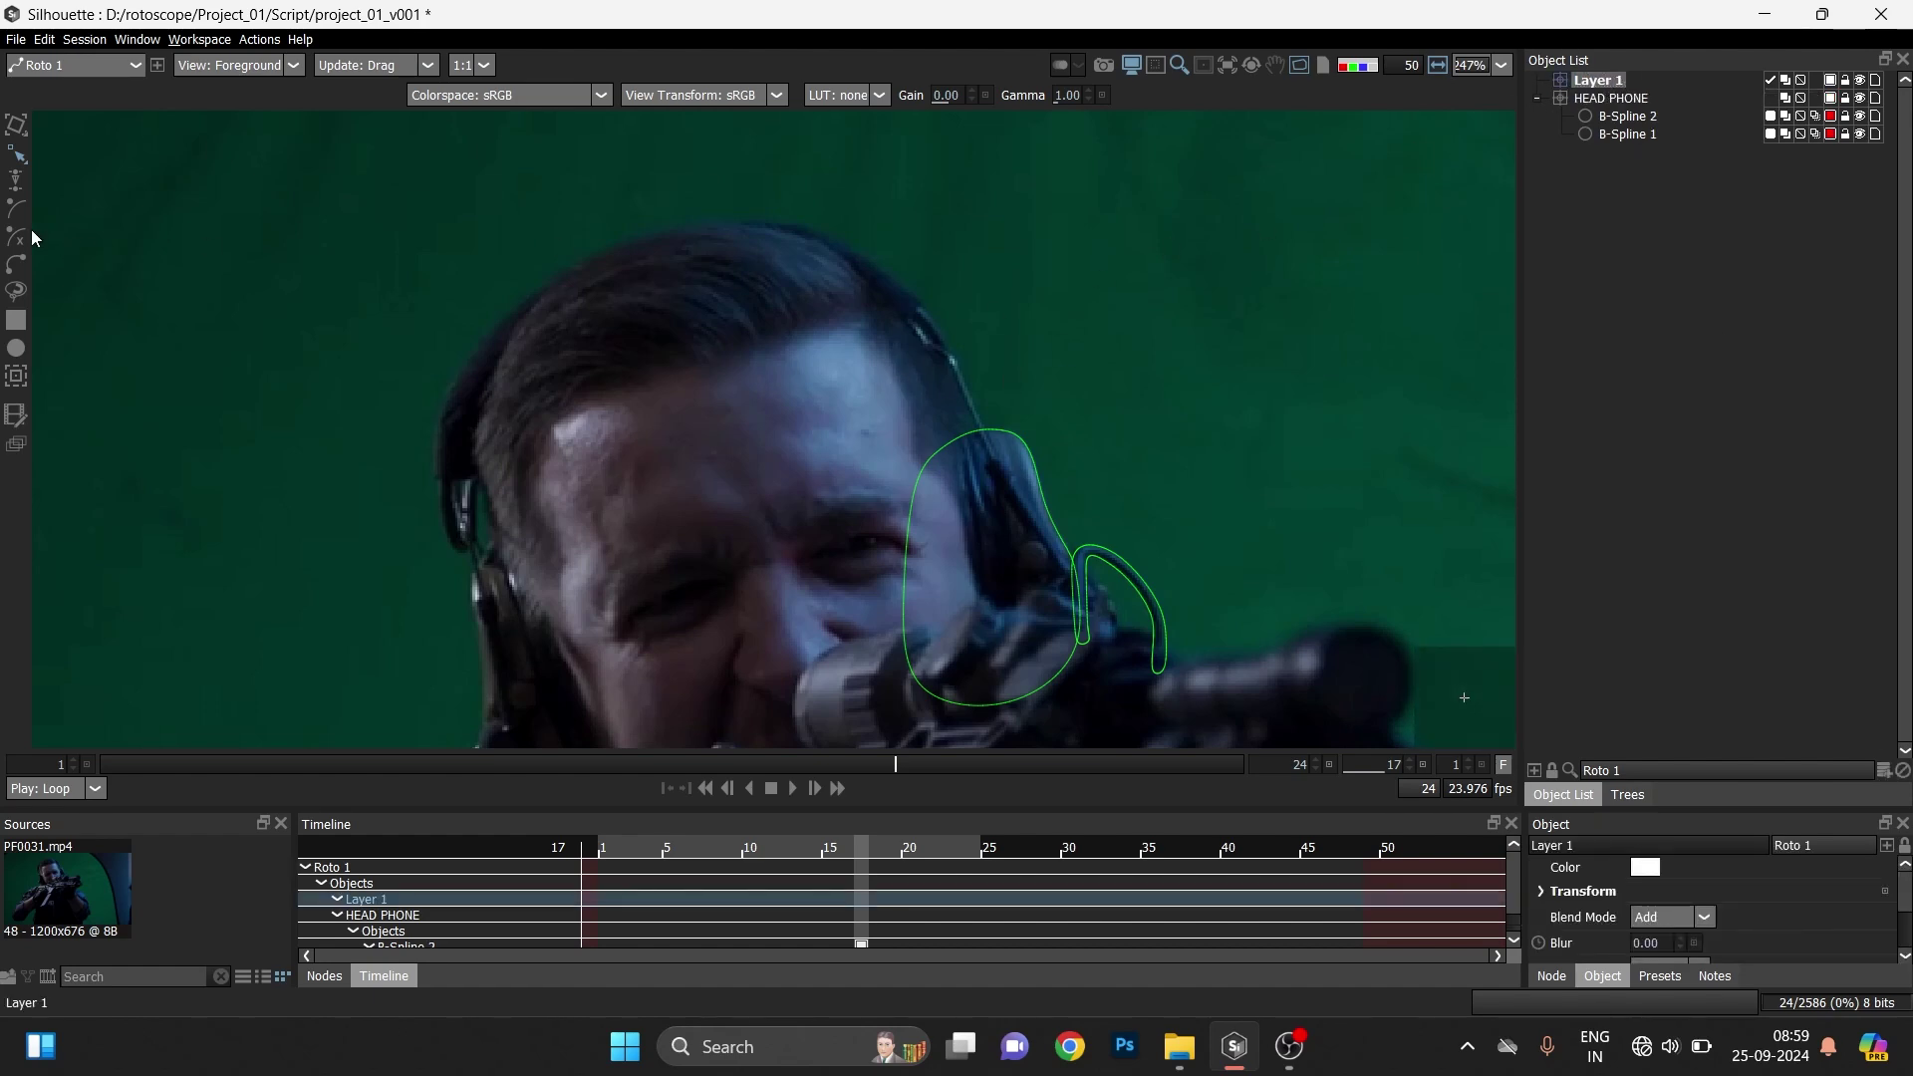
- Draw a closed trial B-Spline over the forehead and nose in the new layer, and delete it
{"action": "left_click", "coordinate": [16, 207]}
{"action": "left_click", "coordinate": [586, 506]}
{"action": "left_click", "coordinate": [785, 619]}
{"action": "left_click", "coordinate": [713, 427]}
{"action": "left_click", "coordinate": [802, 444]}
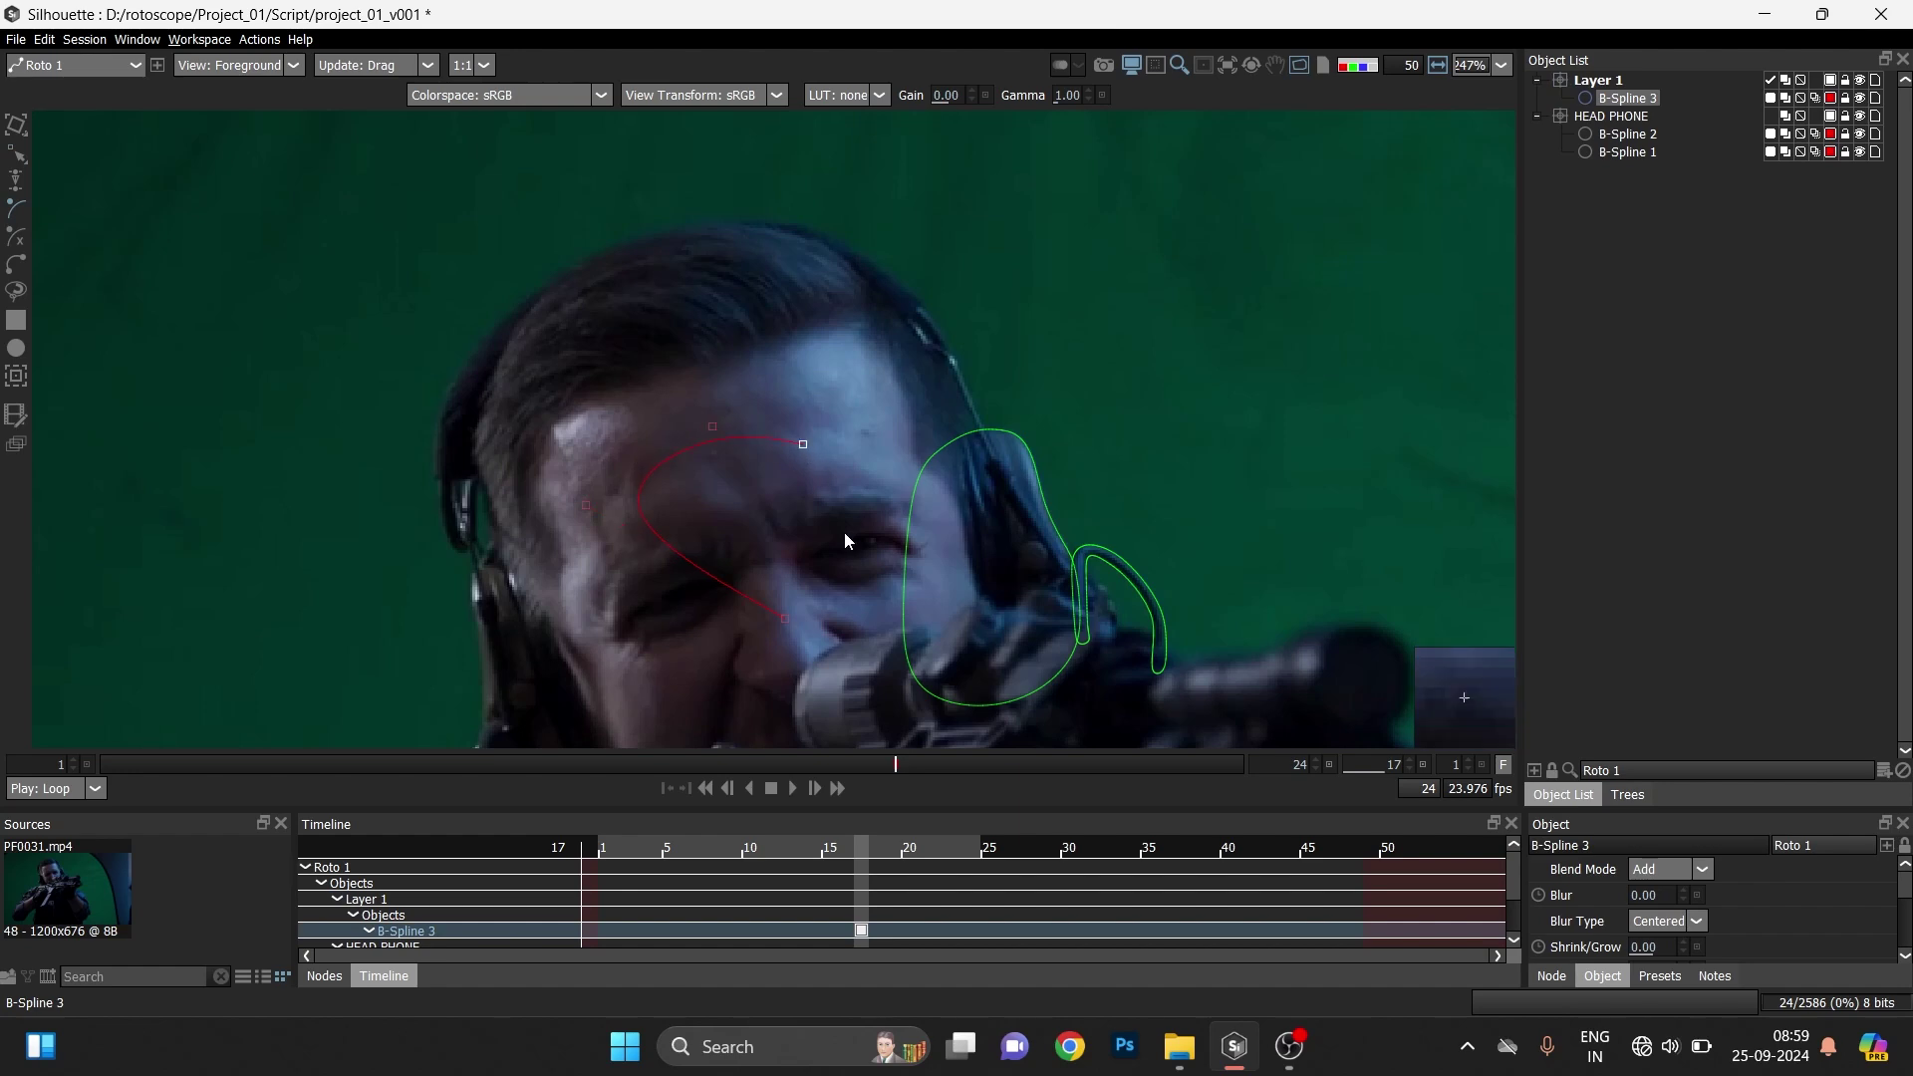
{"action": "left_click", "coordinate": [844, 551]}
{"action": "left_click", "coordinate": [786, 618]}
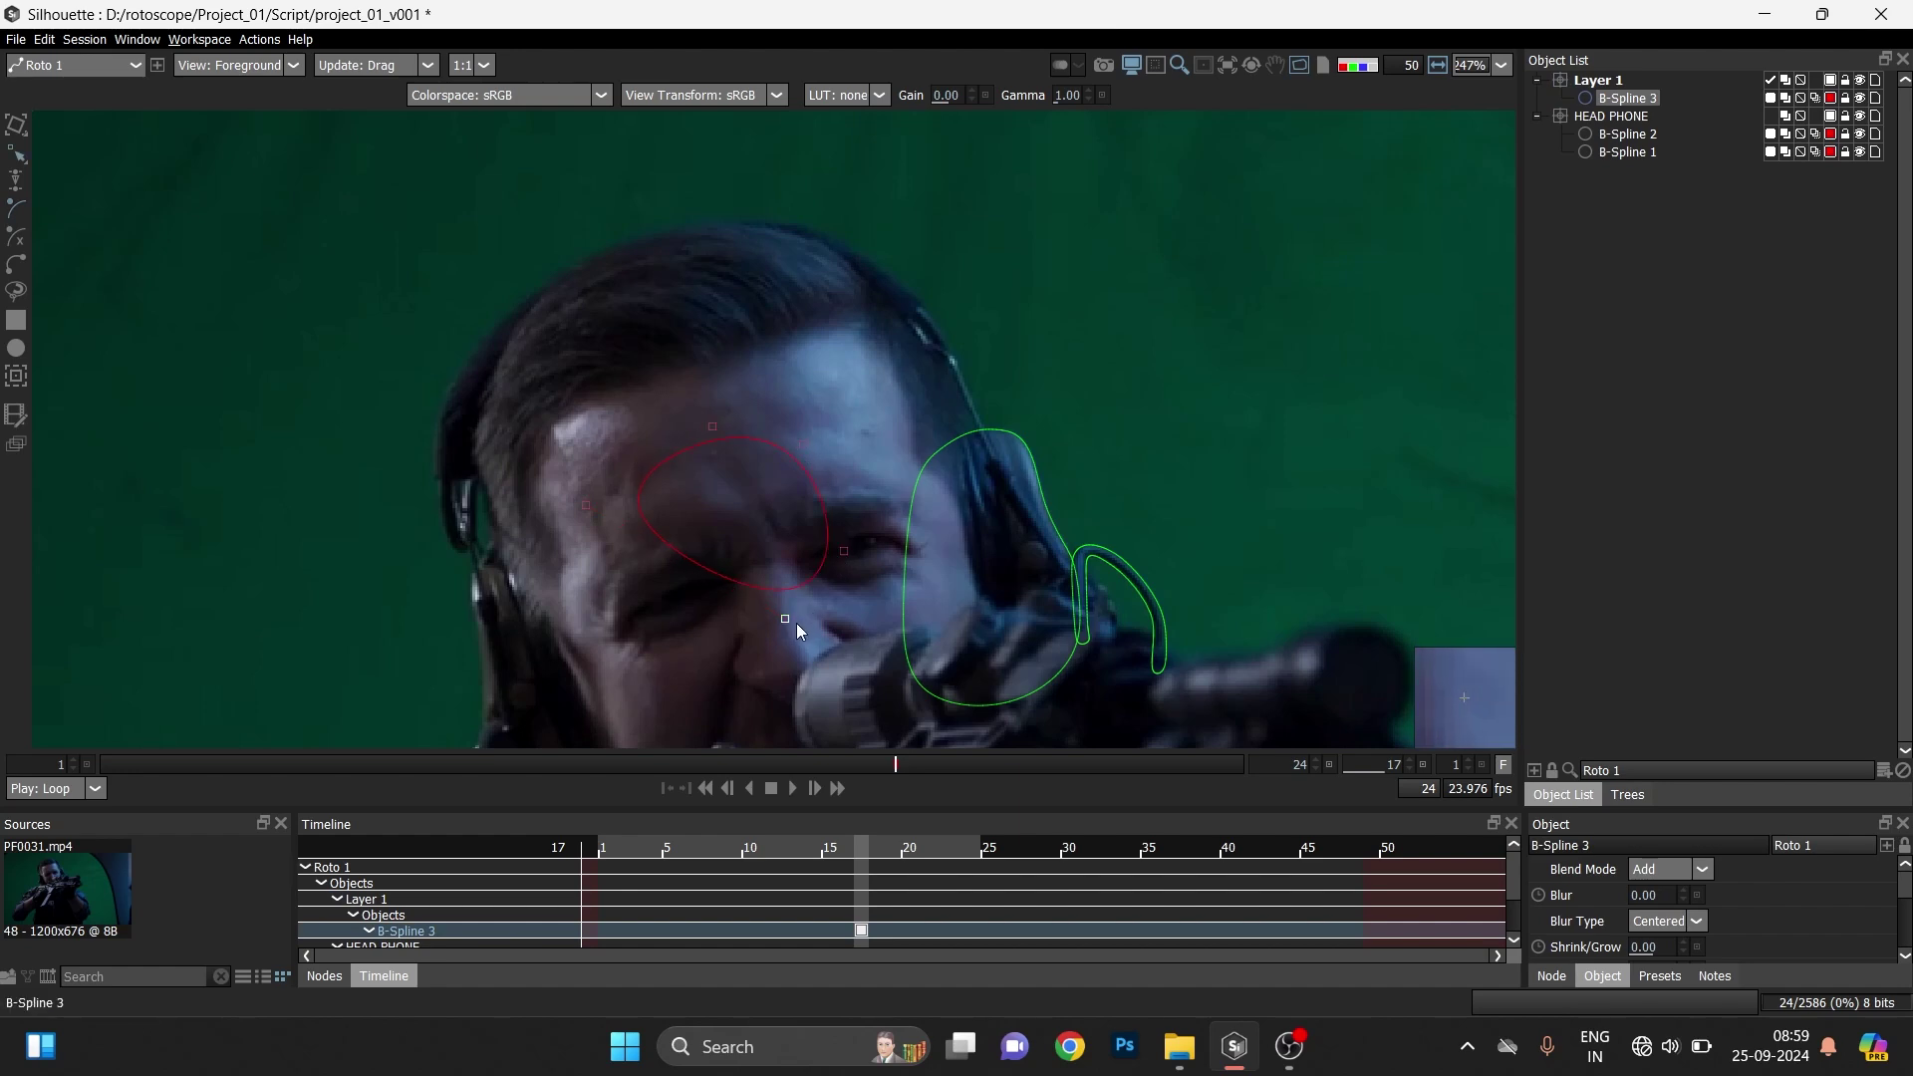
{"action": "left_click", "coordinate": [16, 147]}
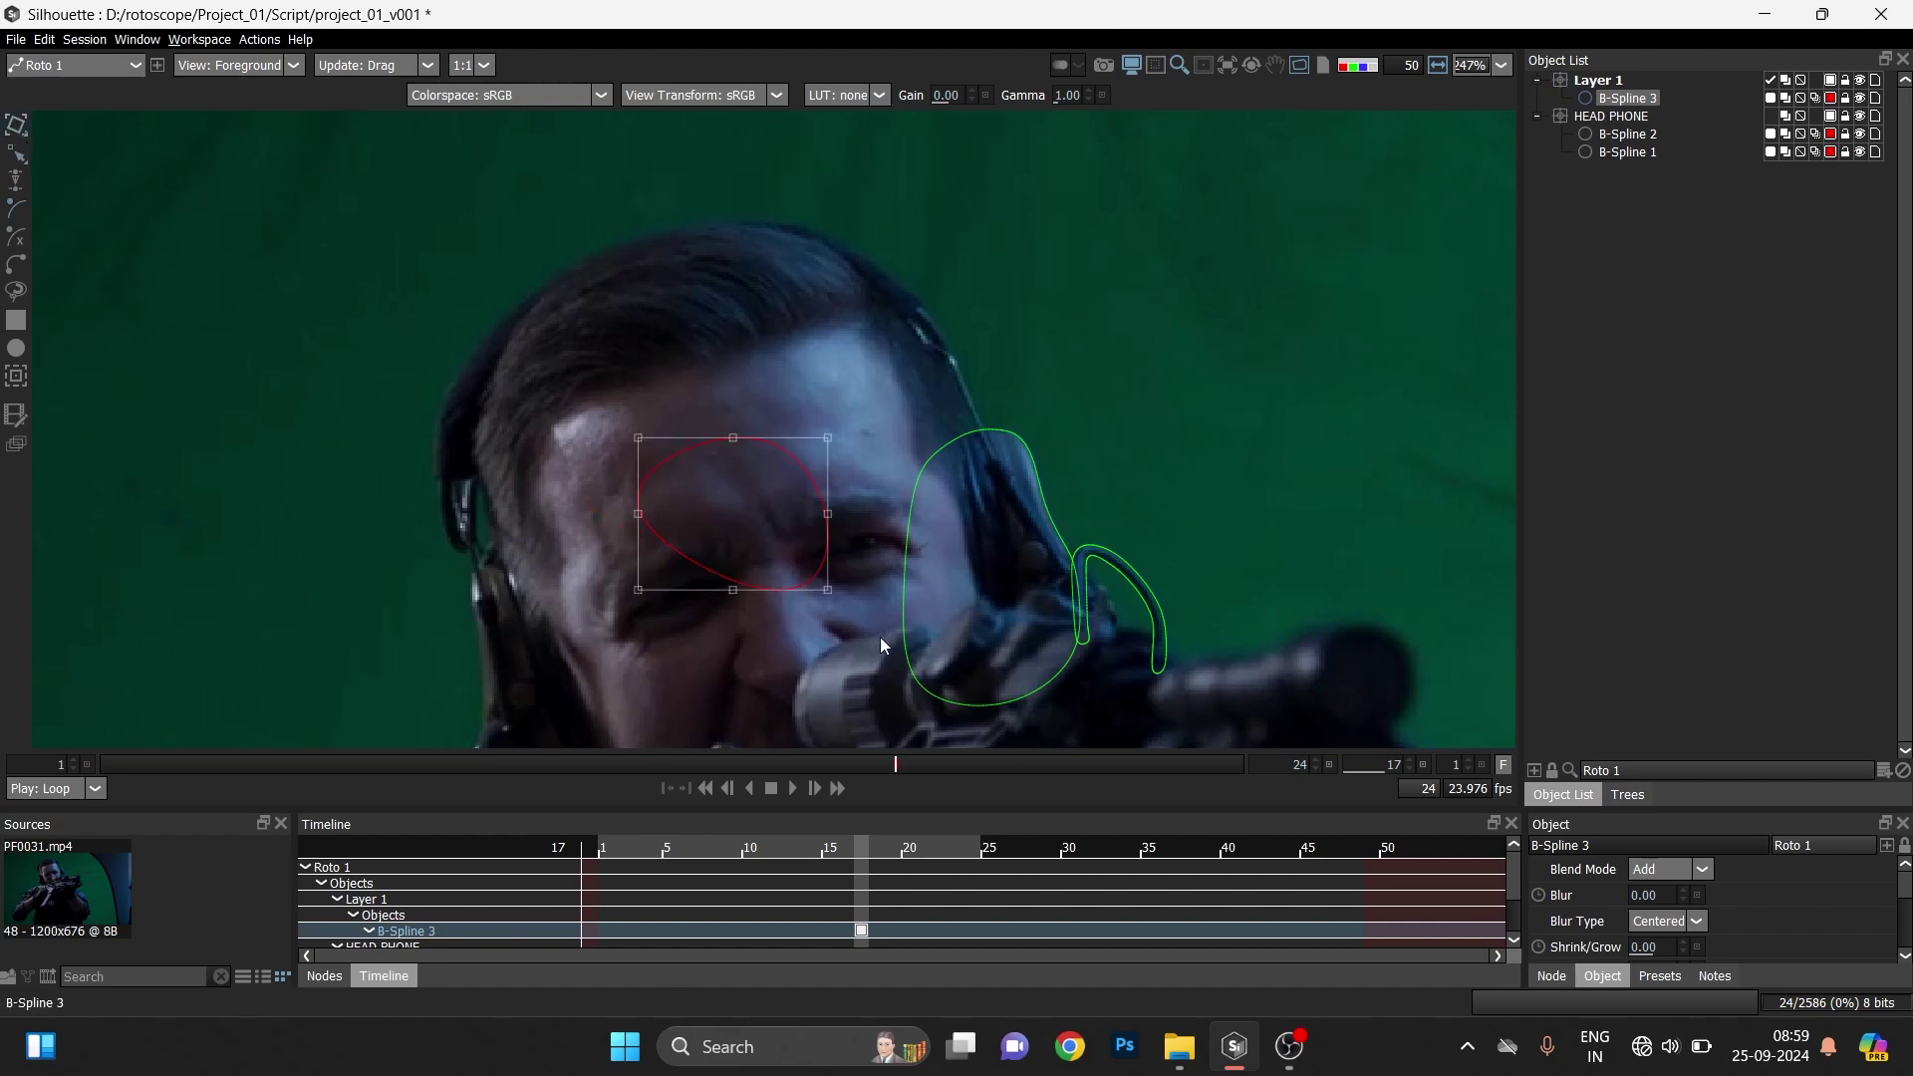
{"action": "key", "text": "Delete"}
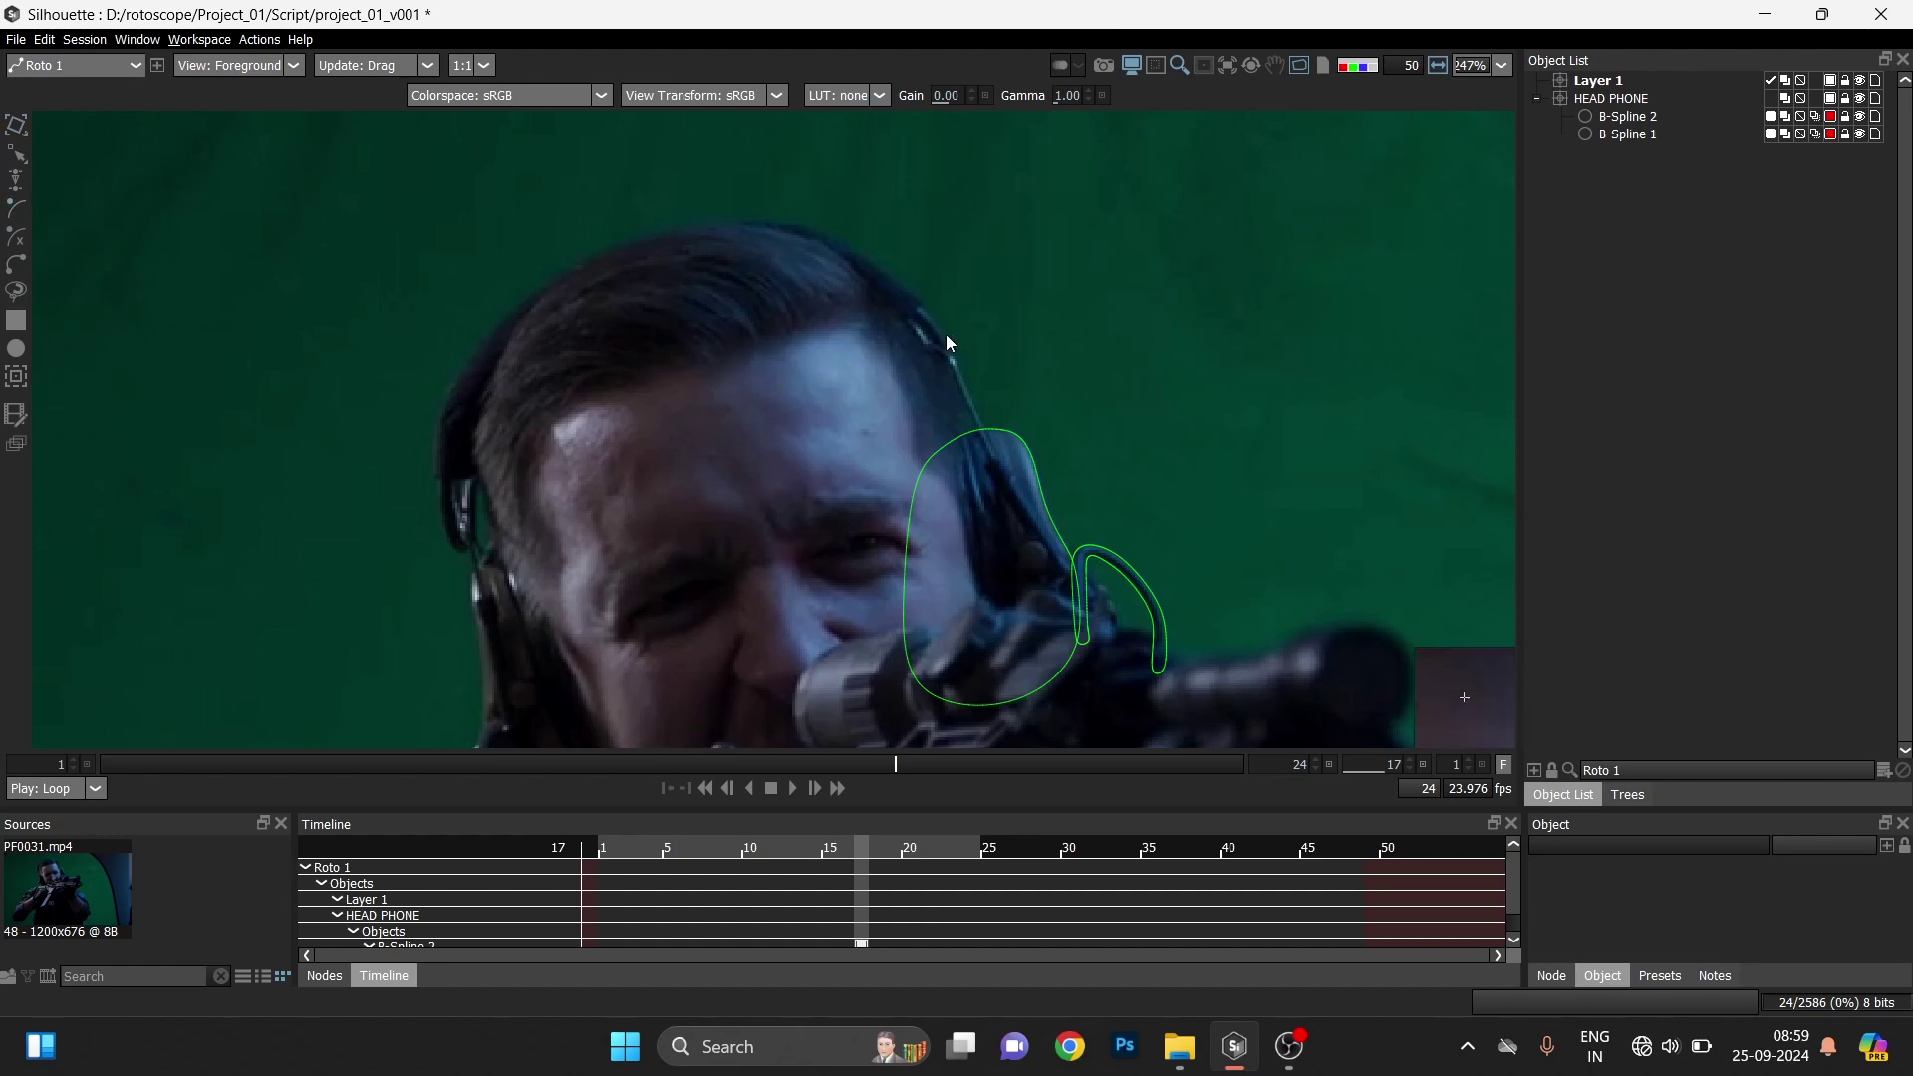
- Examine the rifle, arms and torso of the man as the remaining areas without shapes
{"action": "scroll", "coordinate": [946, 333], "scroll_direction": "down", "scroll_amount": 5}
{"action": "scroll", "coordinate": [984, 421], "scroll_direction": "up", "scroll_amount": 3}
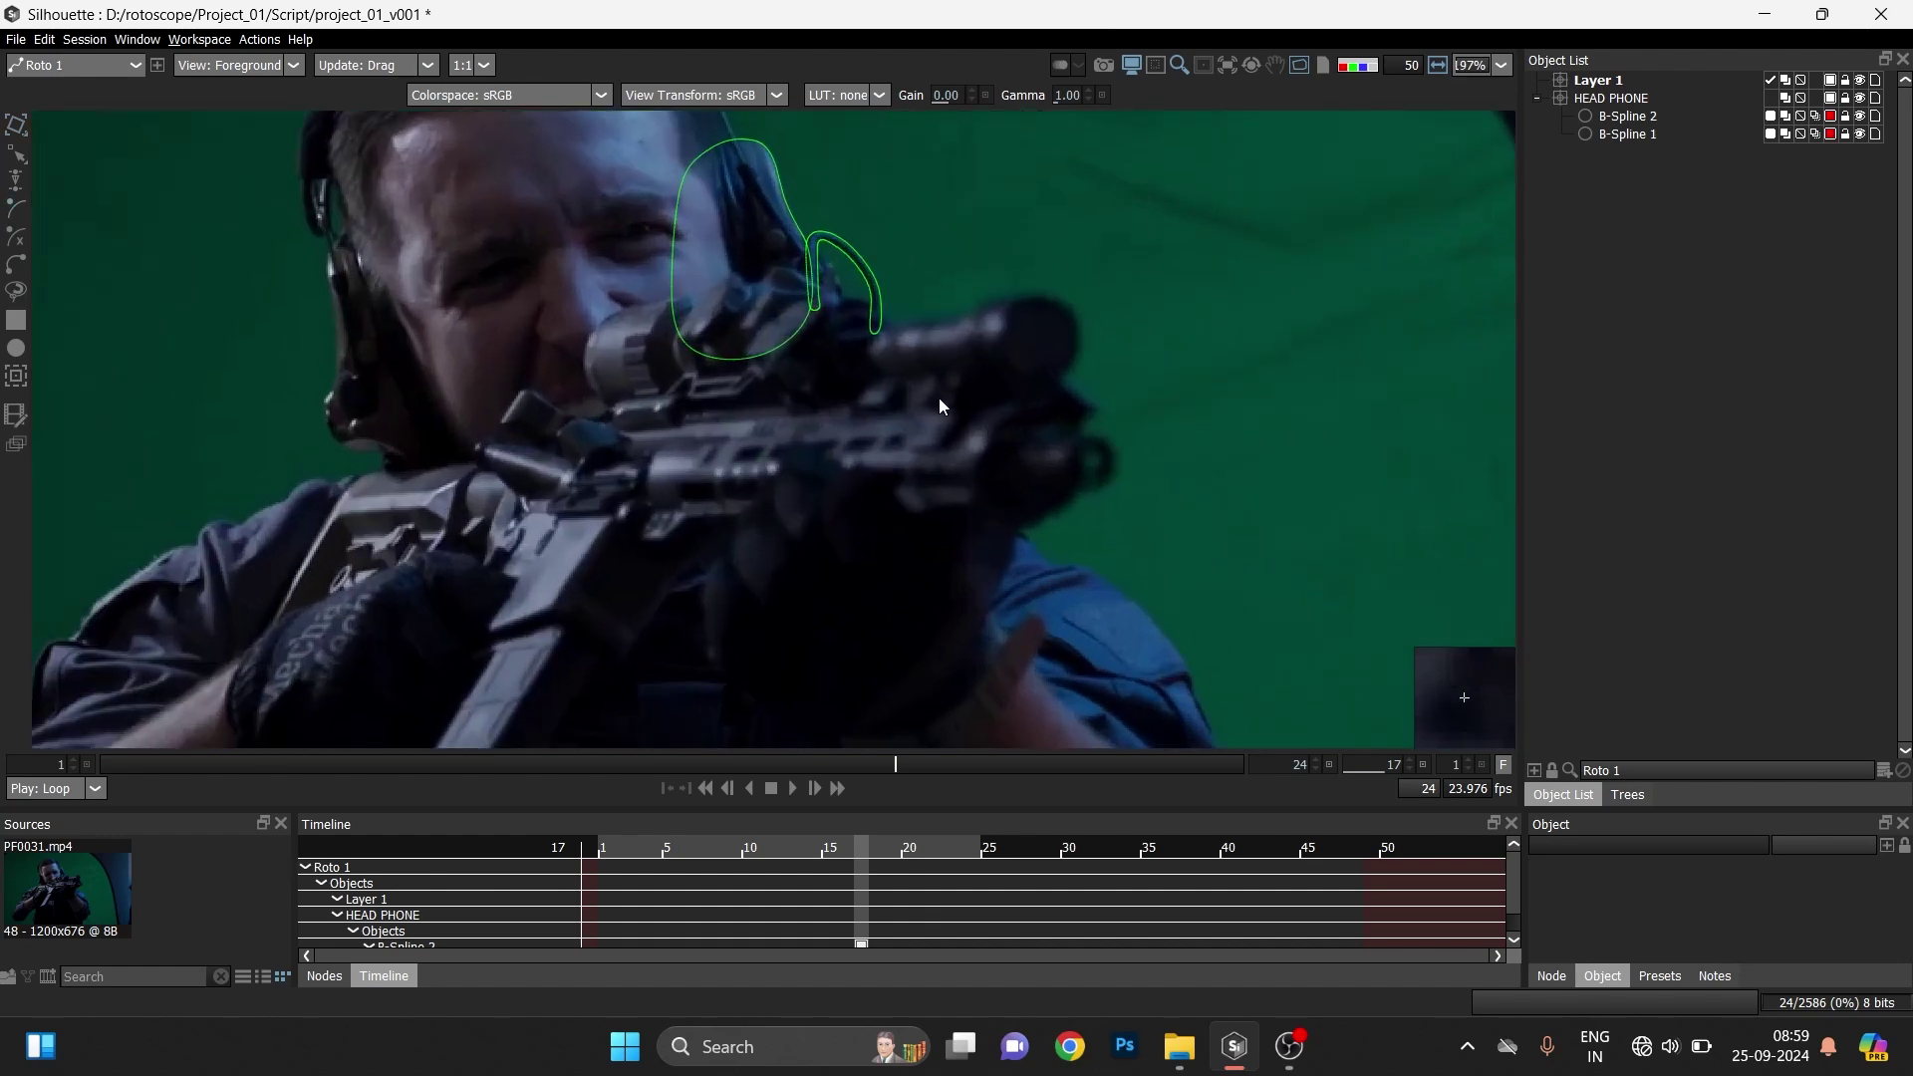
{"action": "left_click_drag", "start_coordinate": [931, 523], "coordinate": [968, 458]}
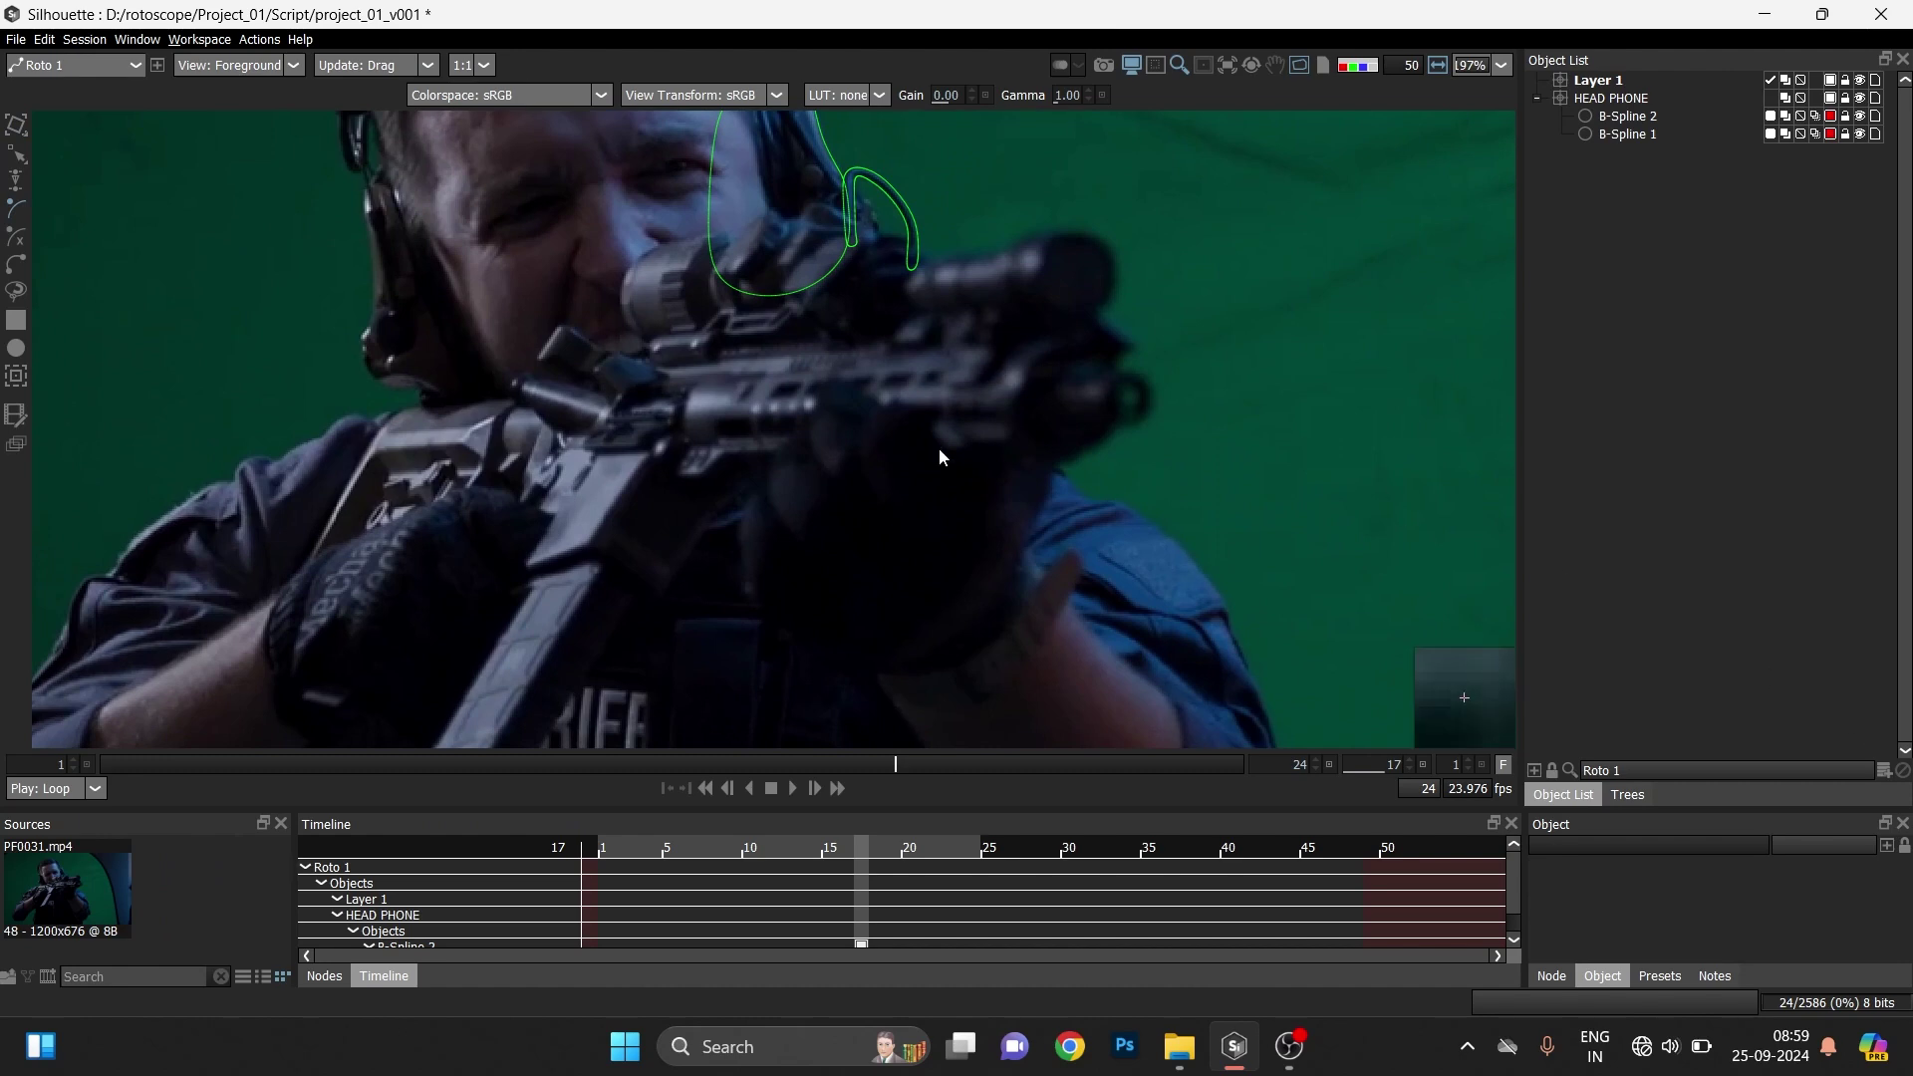
{"action": "scroll", "coordinate": [935, 424], "scroll_direction": "down", "scroll_amount": 4}
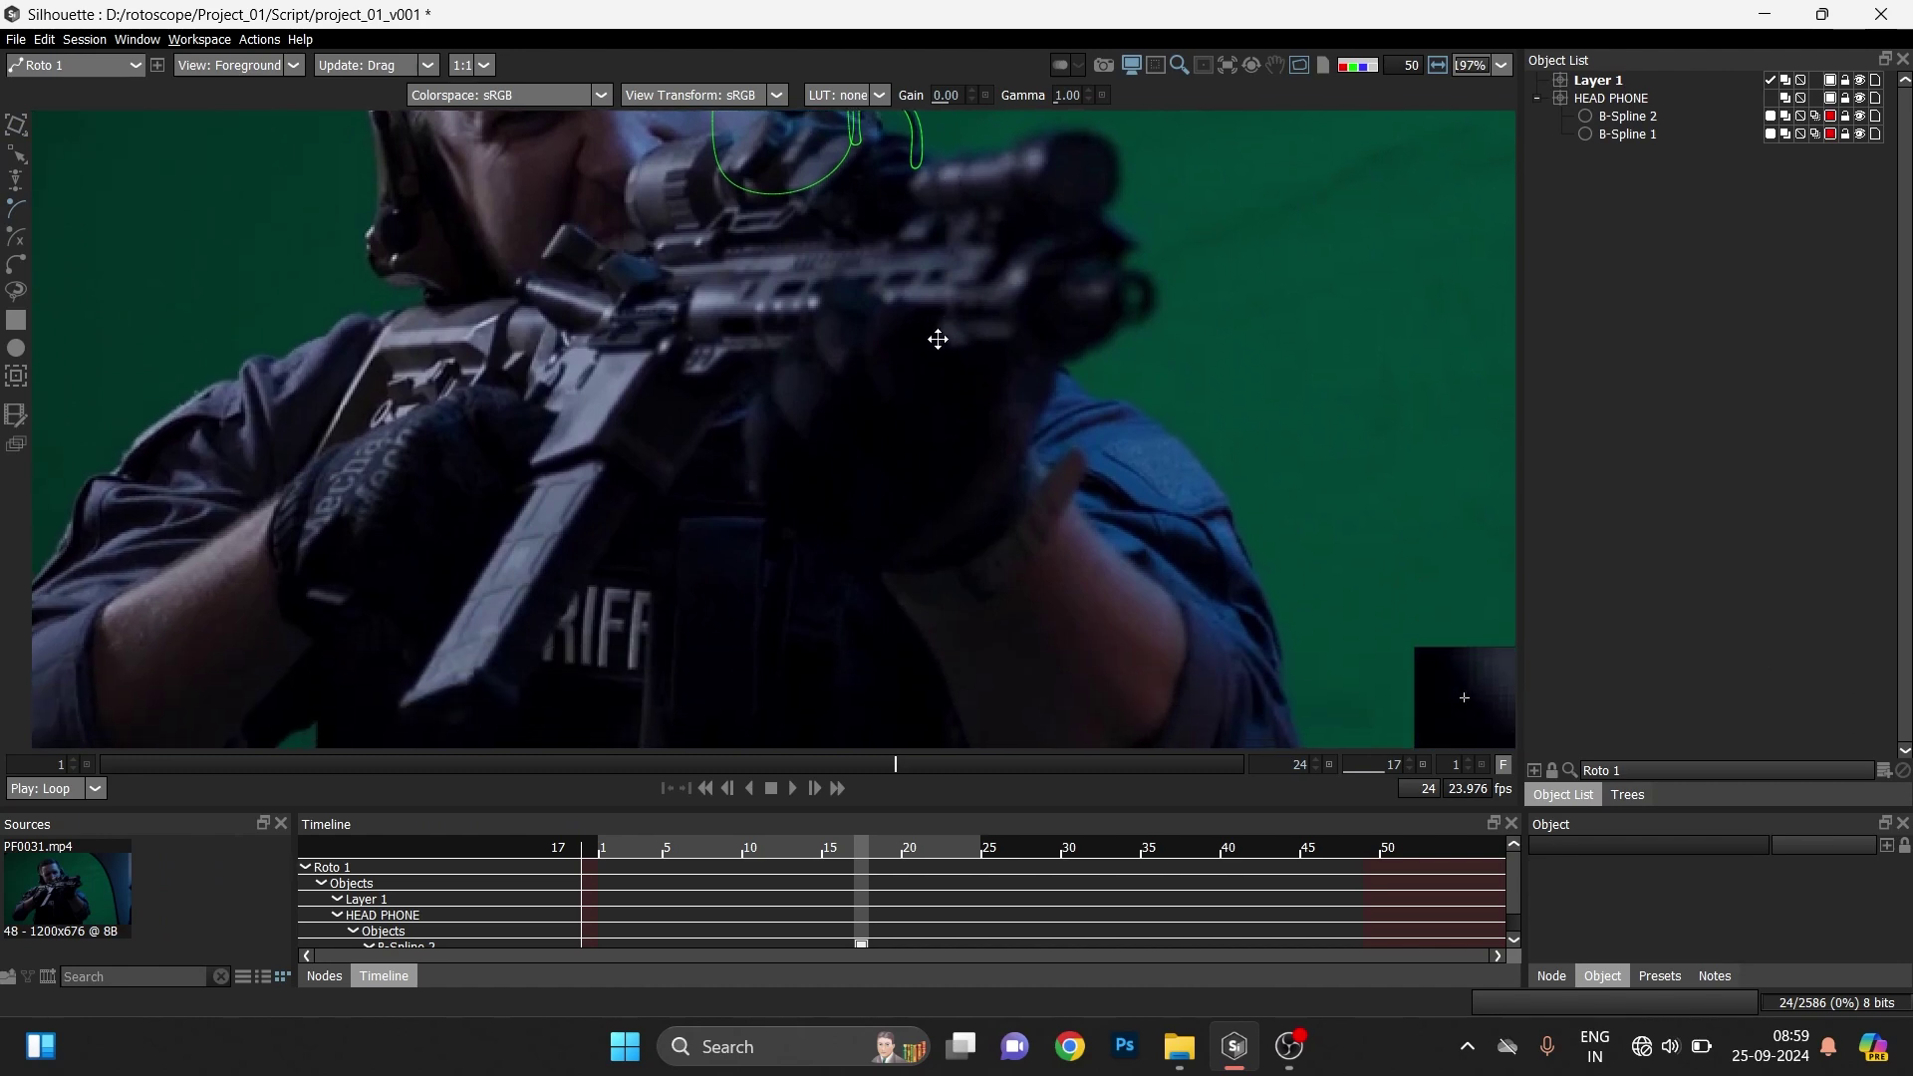
{"action": "scroll", "coordinate": [1020, 435], "scroll_direction": "down", "scroll_amount": 1}
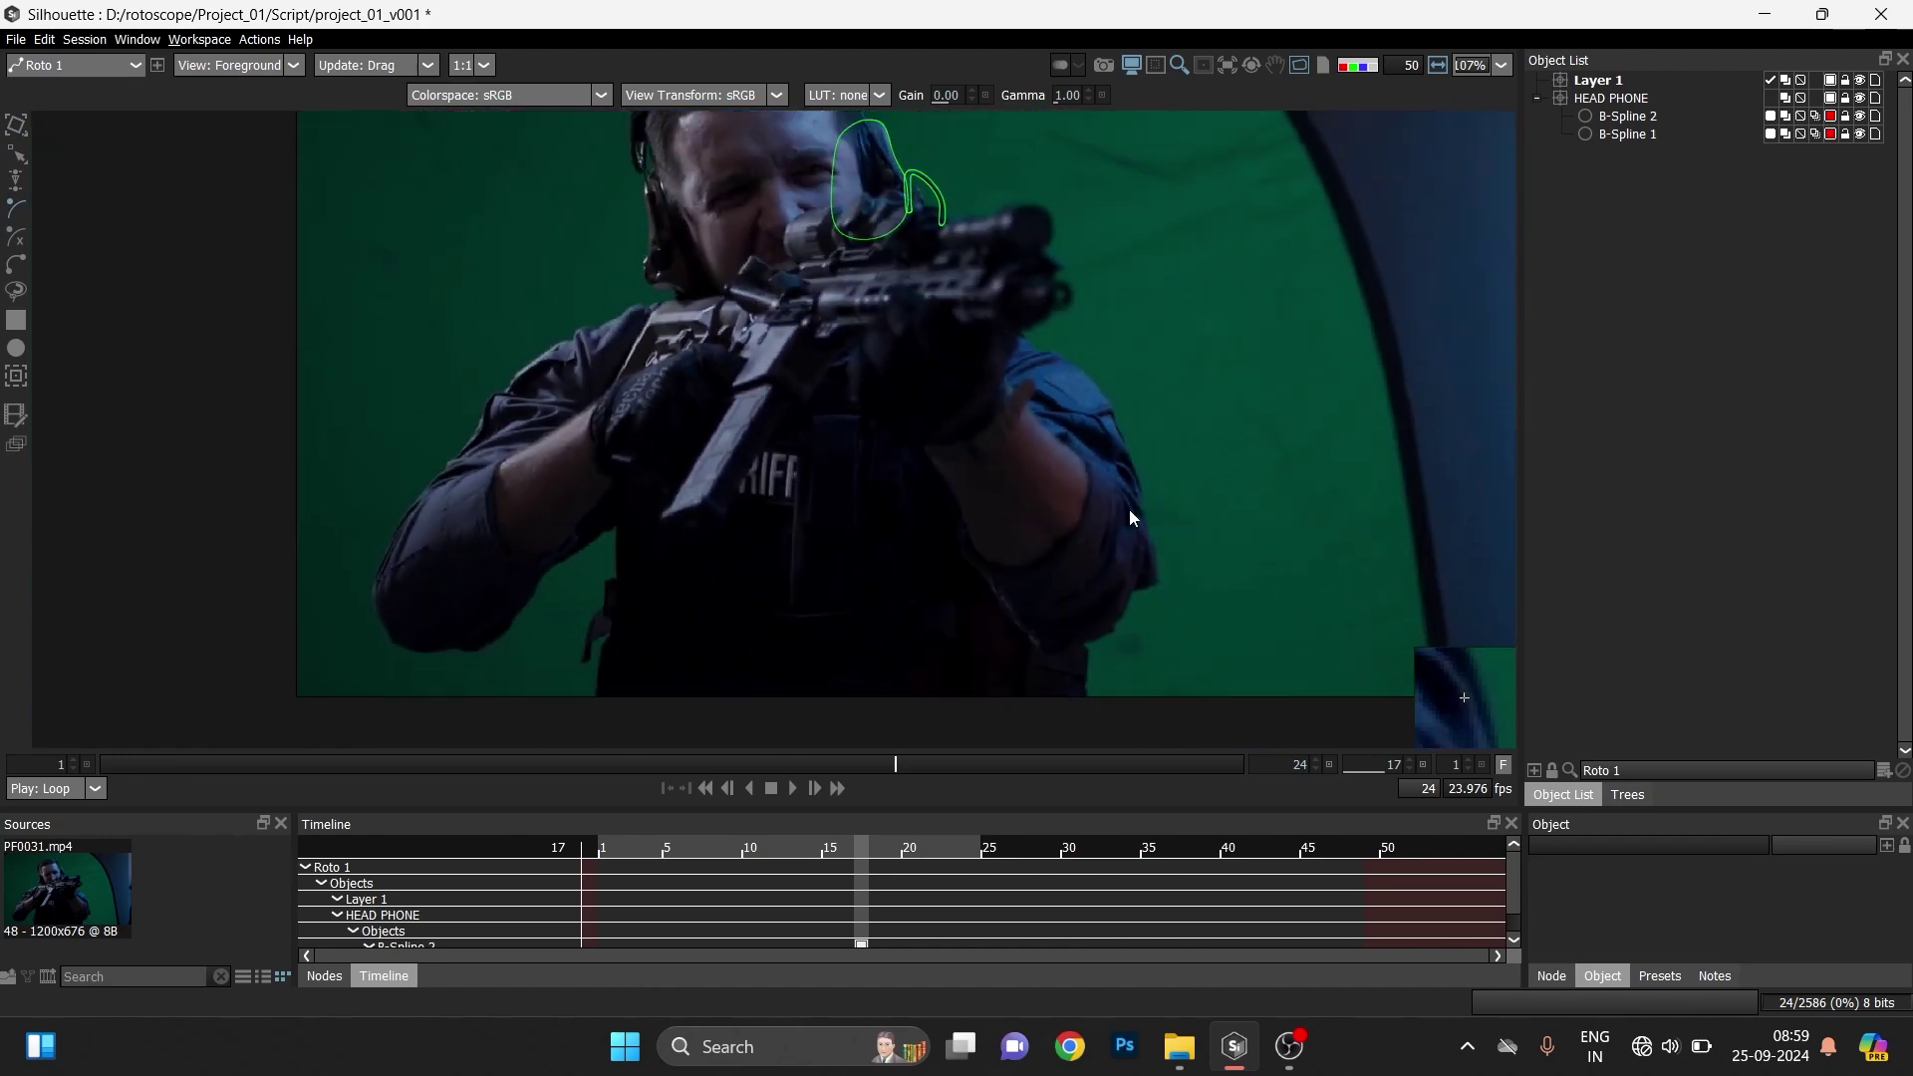
{"action": "left_click_drag", "start_coordinate": [599, 422], "coordinate": [613, 329]}
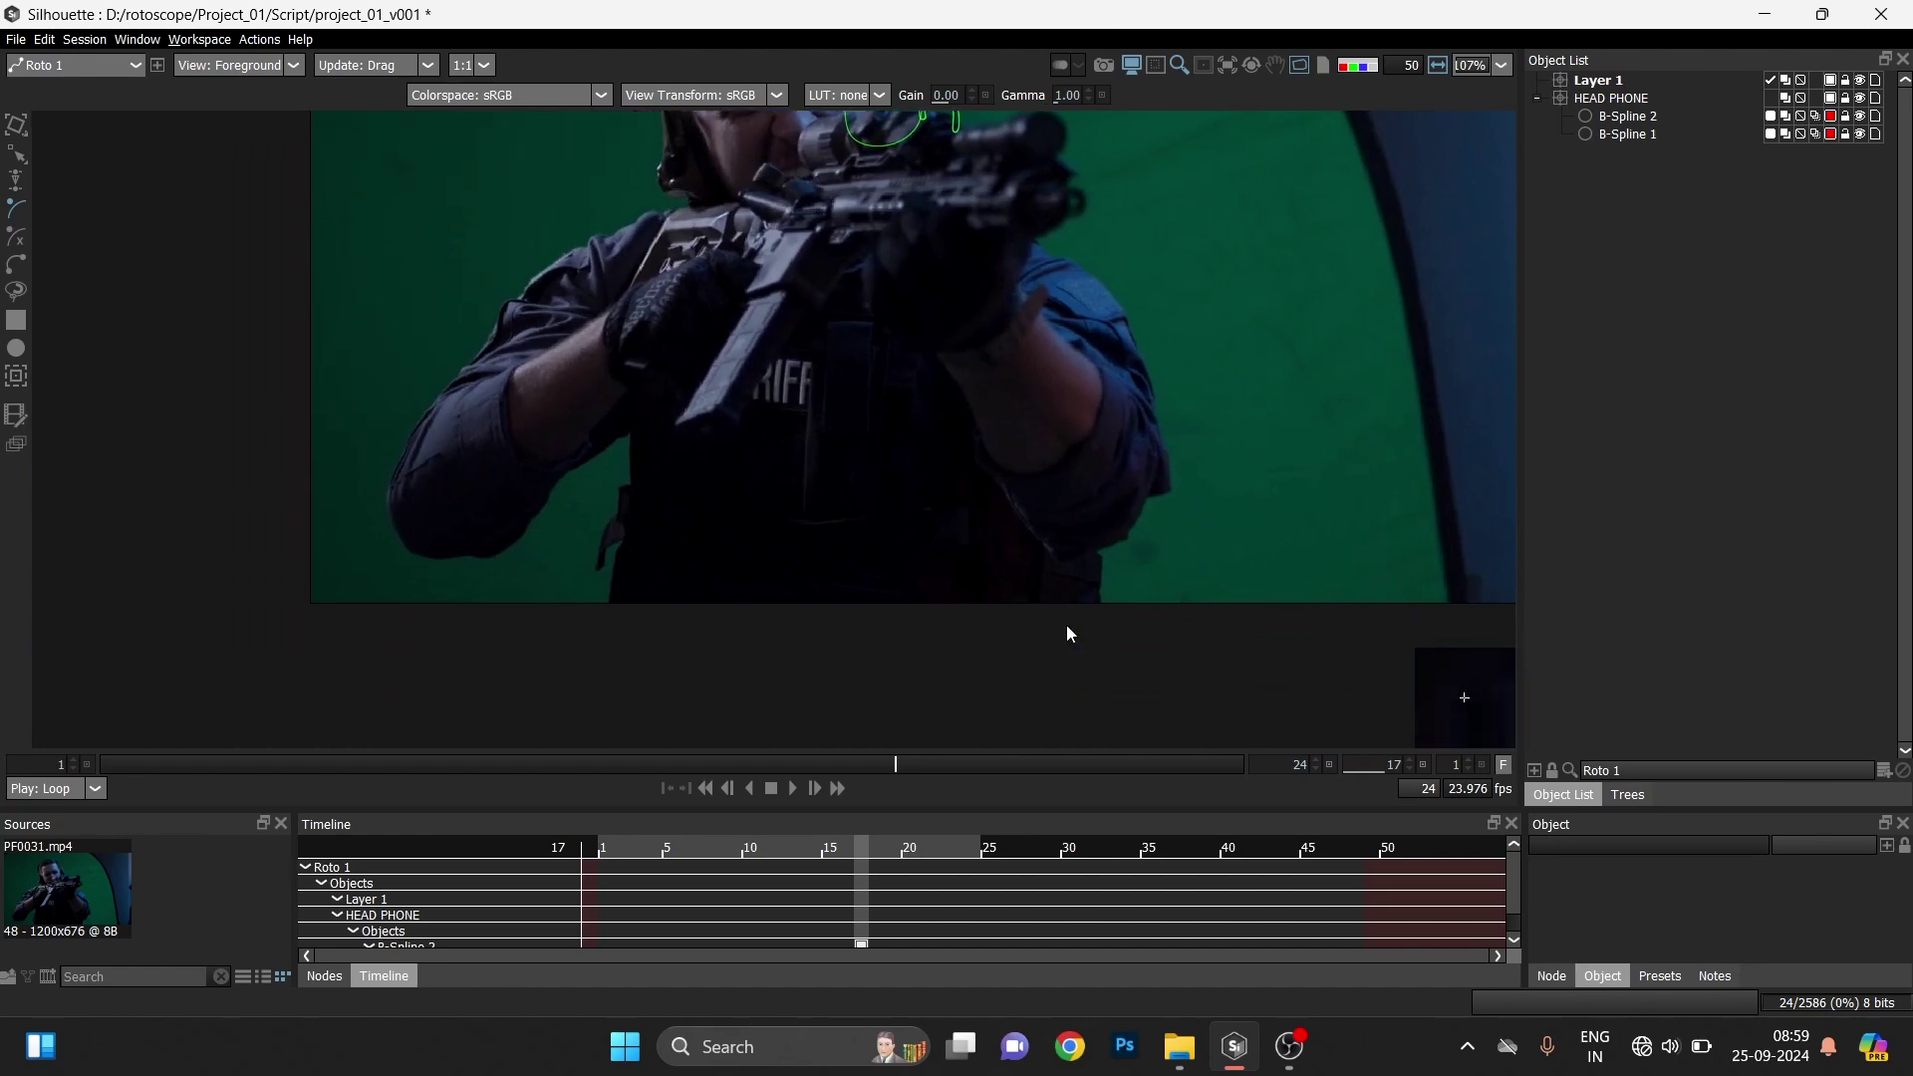
{"action": "scroll", "coordinate": [863, 466], "scroll_direction": "up", "scroll_amount": 2}
{"action": "left_click_drag", "start_coordinate": [862, 444], "coordinate": [883, 646]}
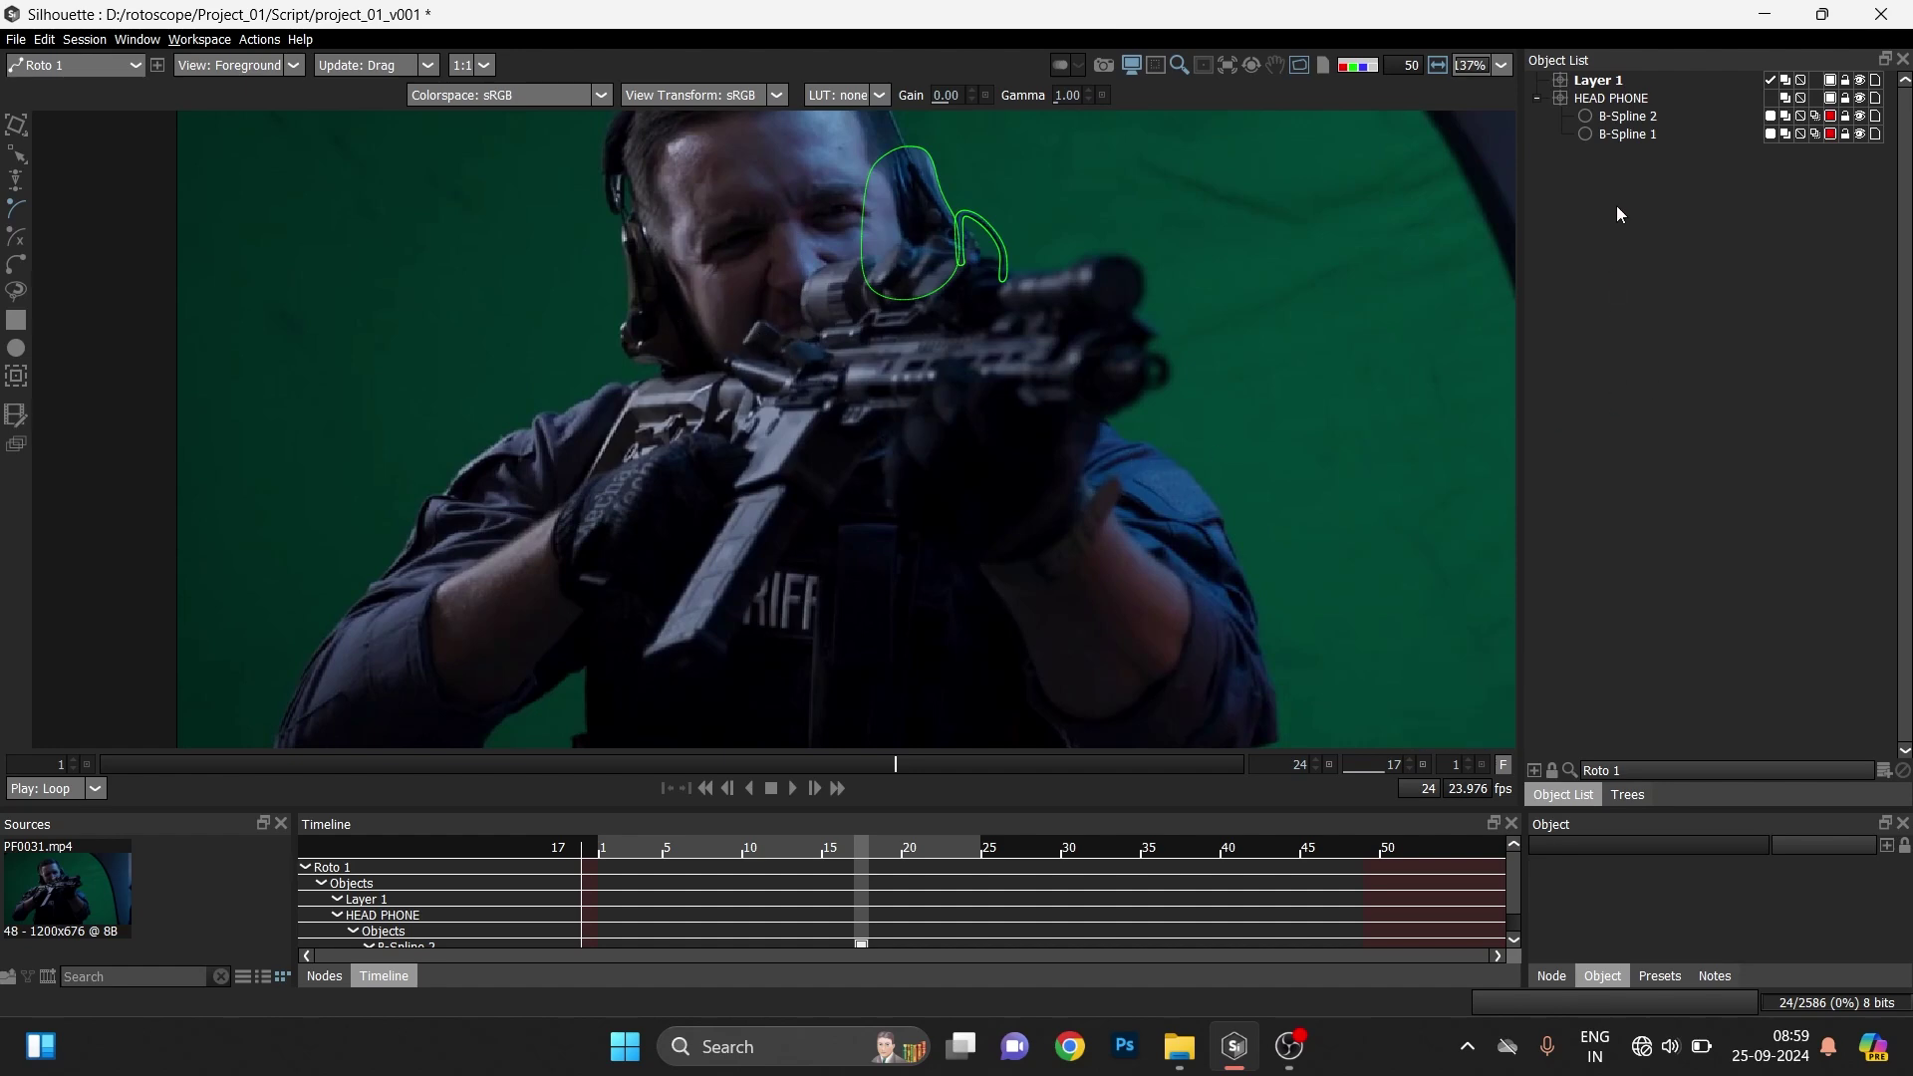
- View the separate Roto node in the node tree and connect it between the PF0031.mp4 source and Output
{"action": "left_click", "coordinate": [1637, 798]}
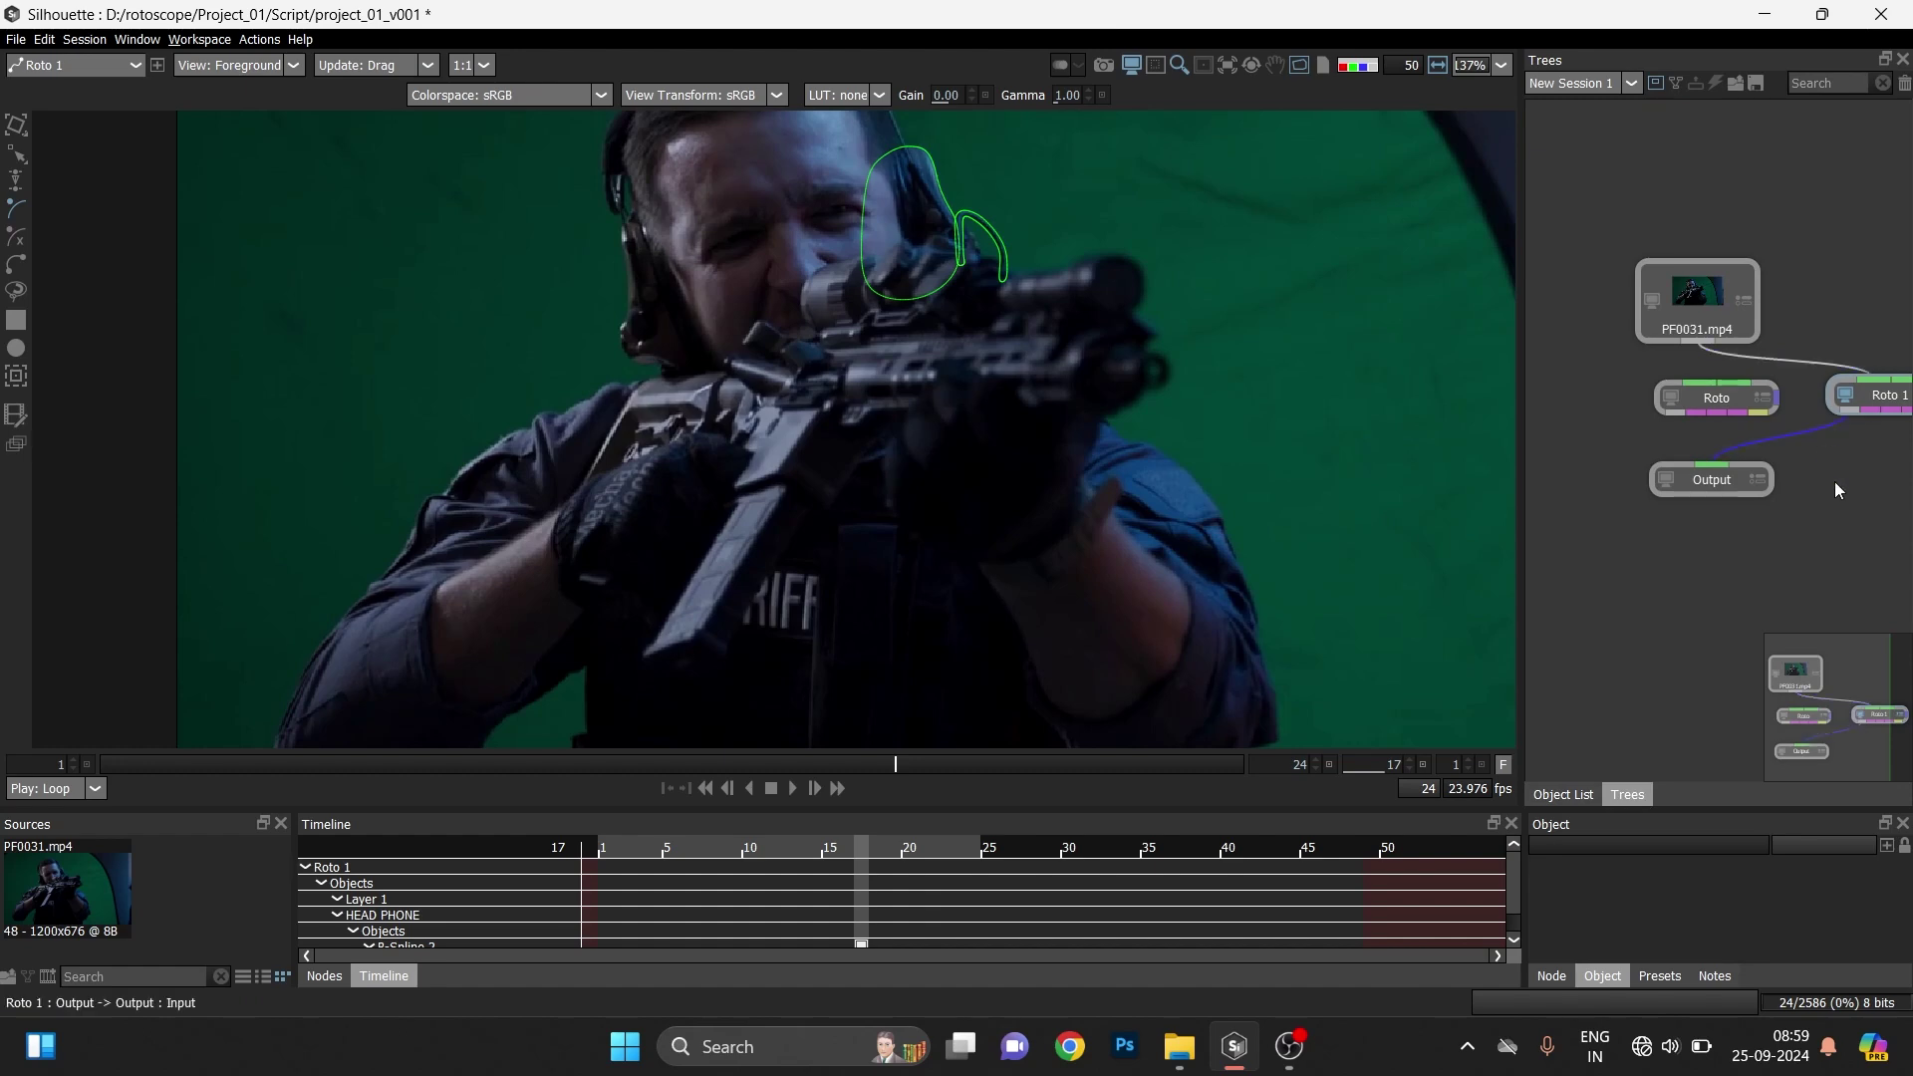
{"action": "left_click", "coordinate": [1672, 398]}
{"action": "left_click_drag", "start_coordinate": [1671, 427], "coordinate": [1718, 476]}
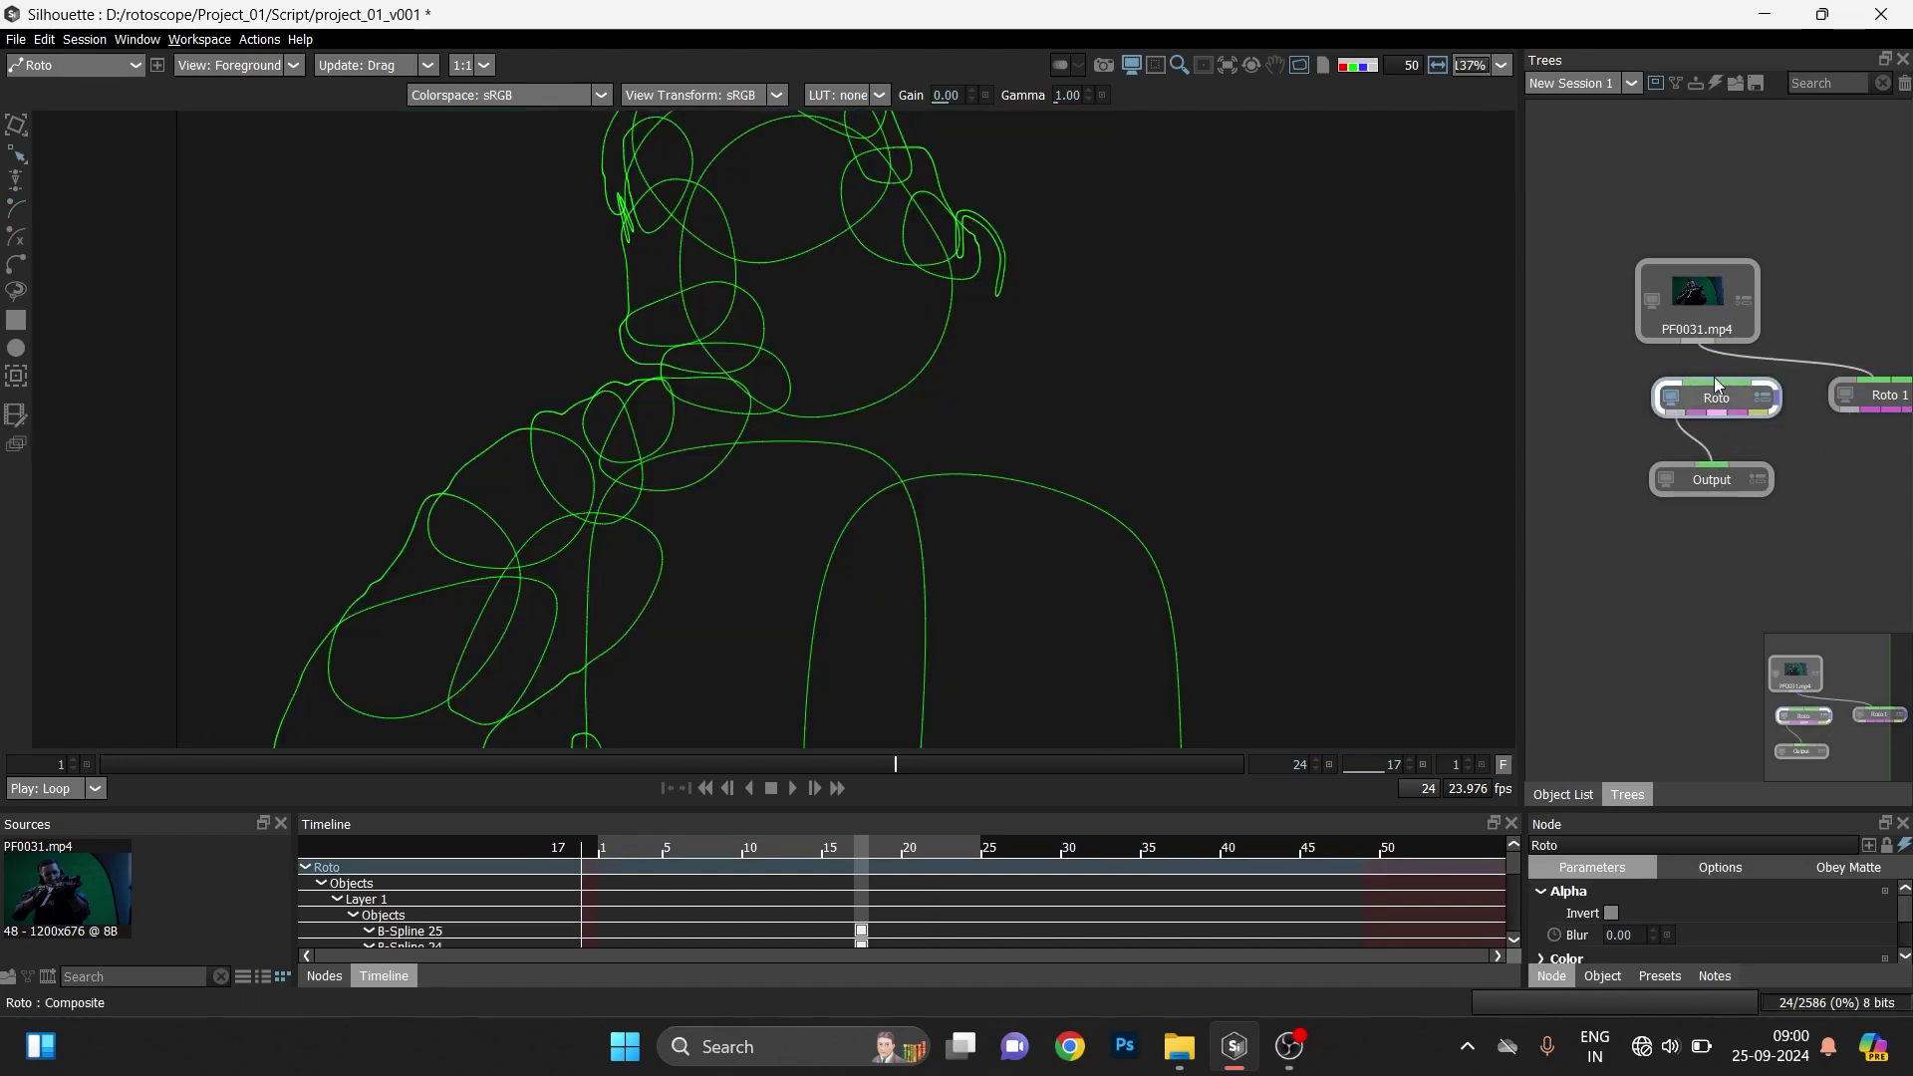
{"action": "left_click_drag", "start_coordinate": [1692, 345], "coordinate": [1699, 381]}
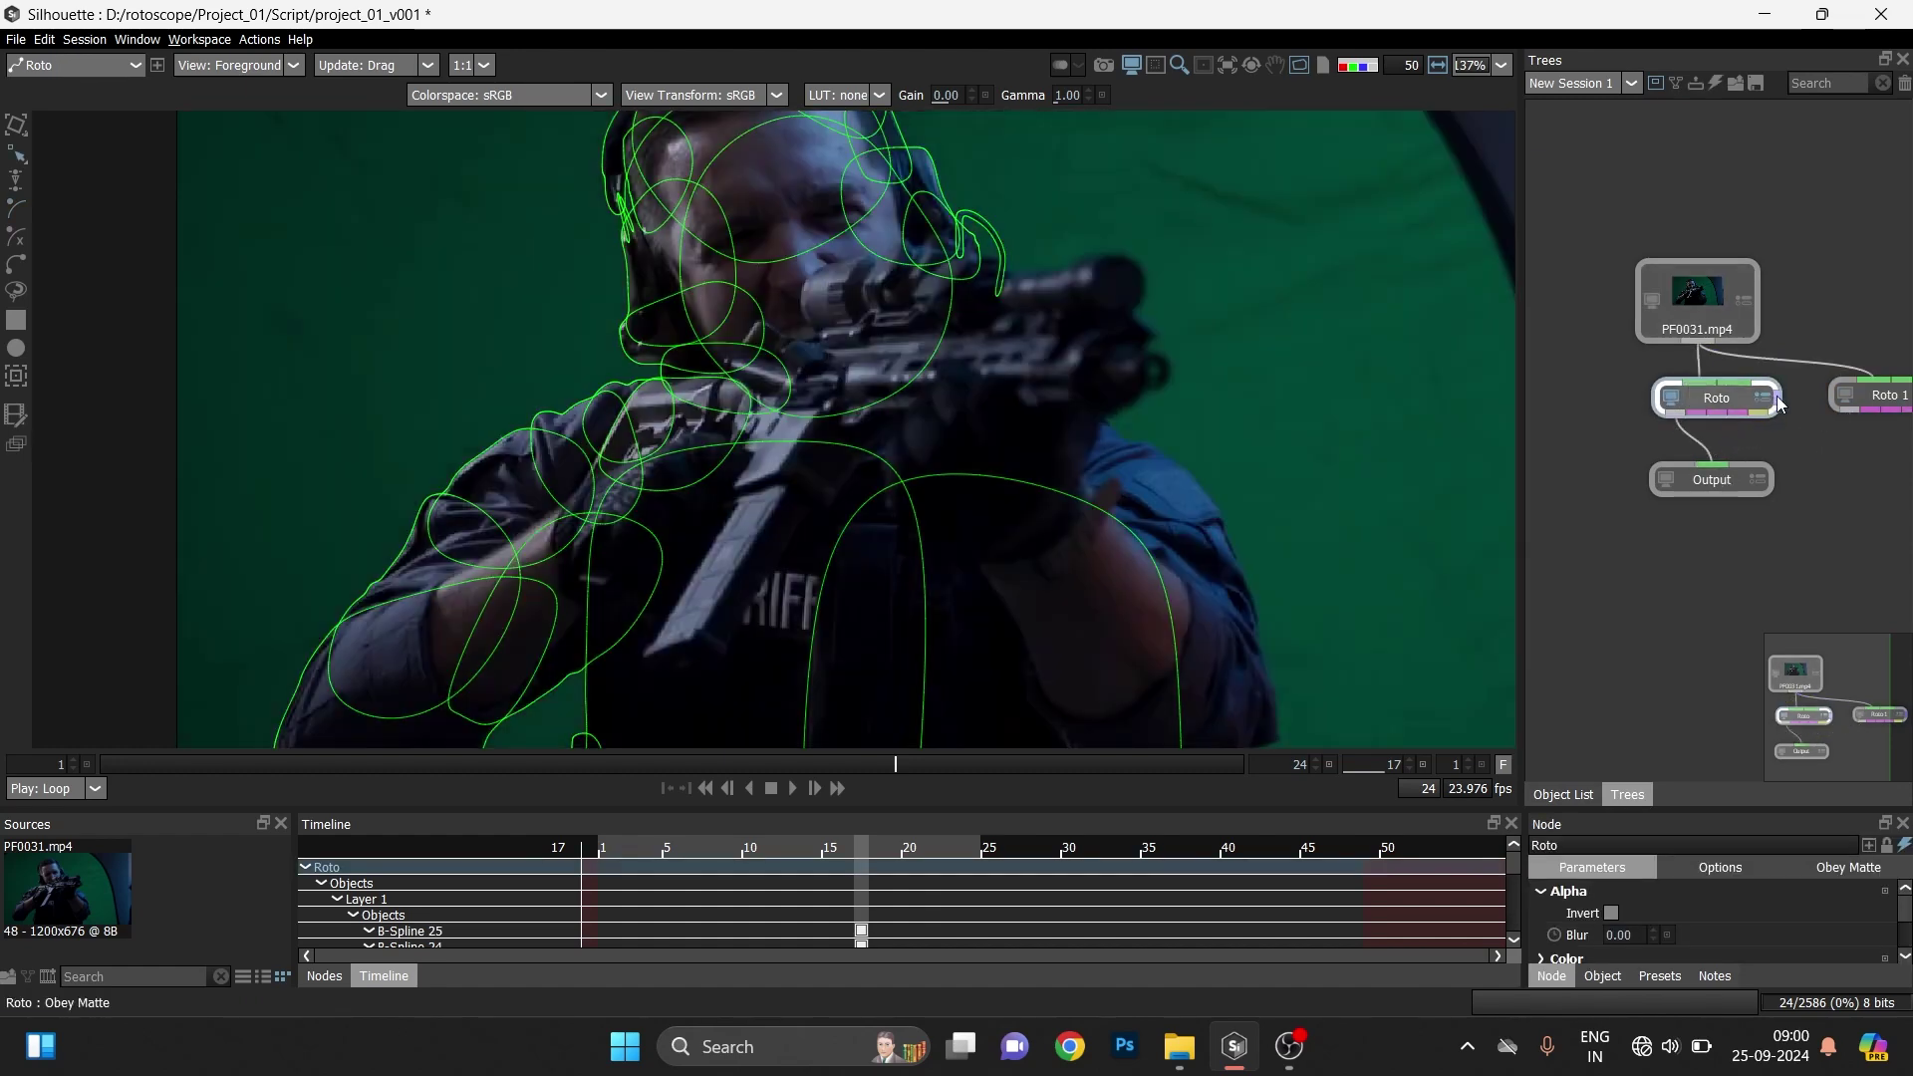
- Delete the connection from the source clip to Roto 1 and reposition the Roto node between the source and Output
{"action": "left_click", "coordinate": [1860, 364]}
{"action": "key", "text": "Delete"}
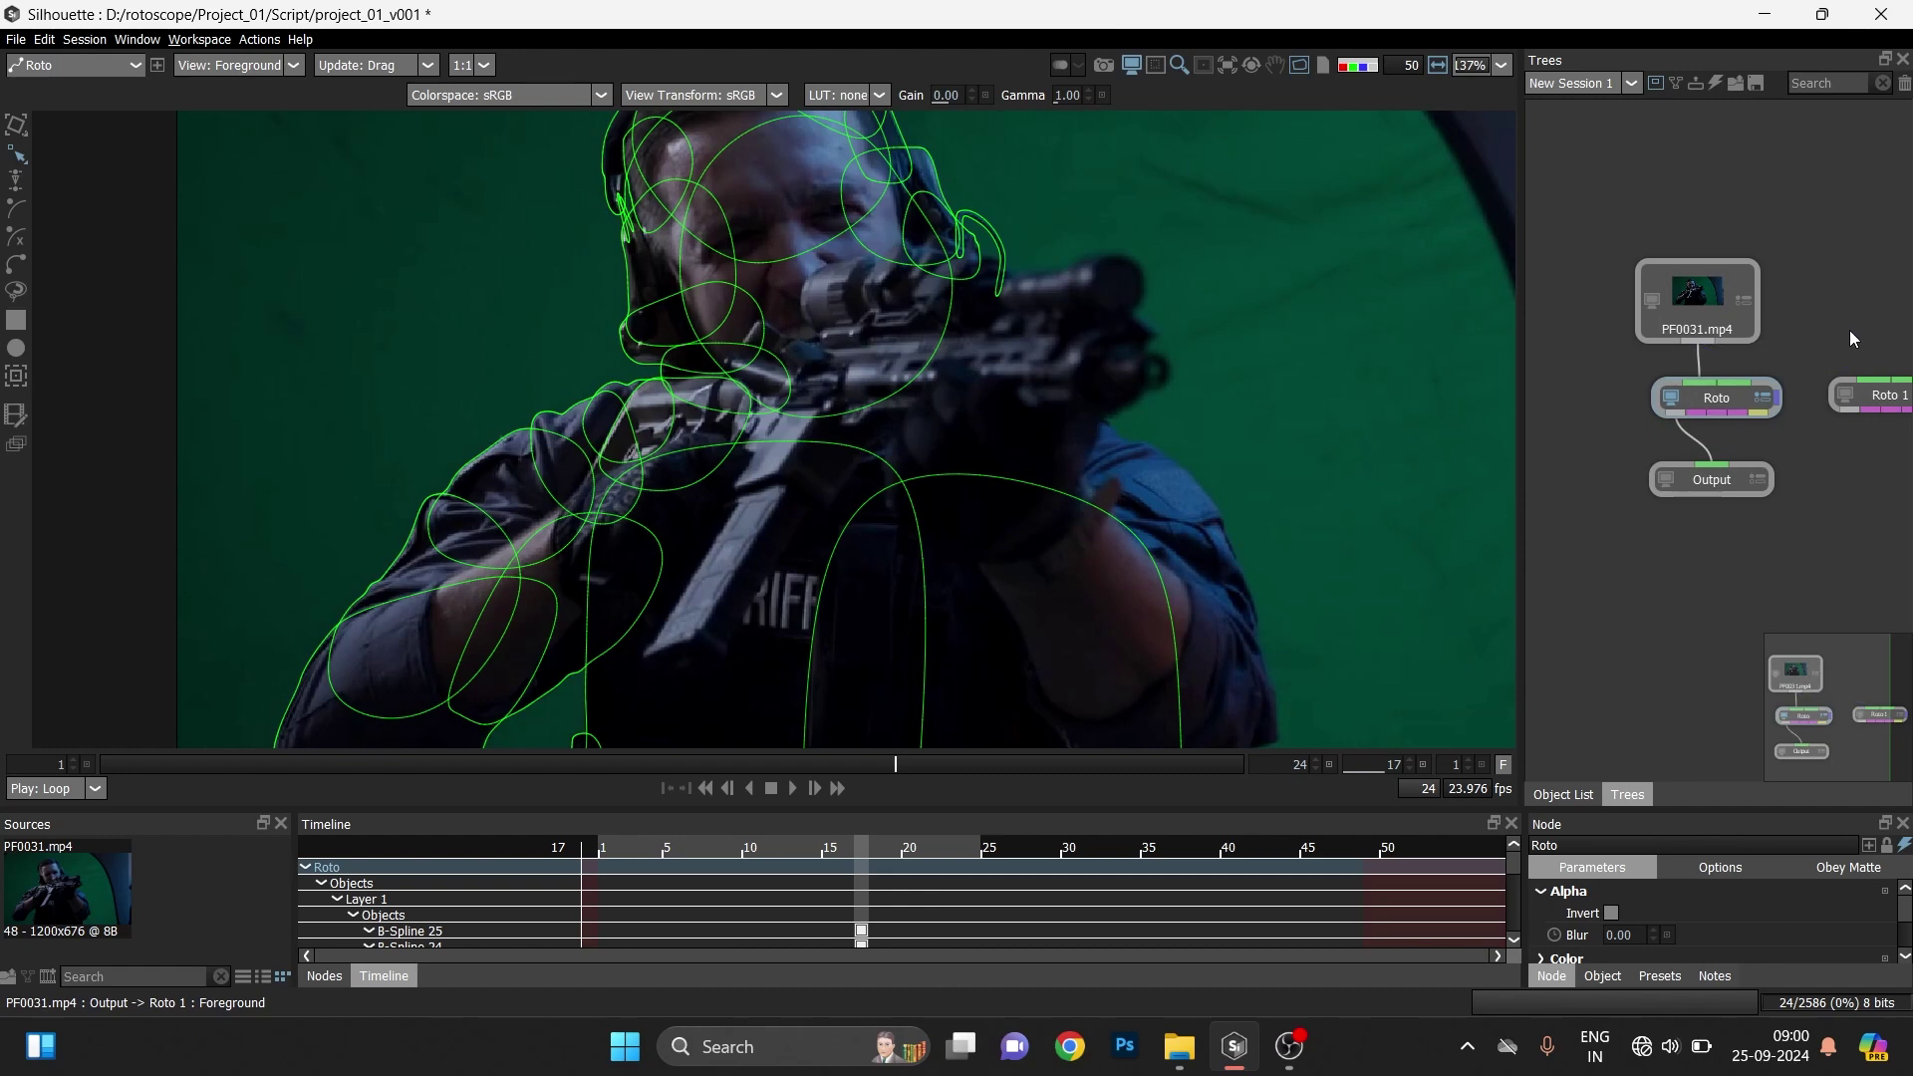
{"action": "left_click", "coordinate": [1727, 399]}
{"action": "left_click_drag", "start_coordinate": [1727, 399], "coordinate": [1716, 403]}
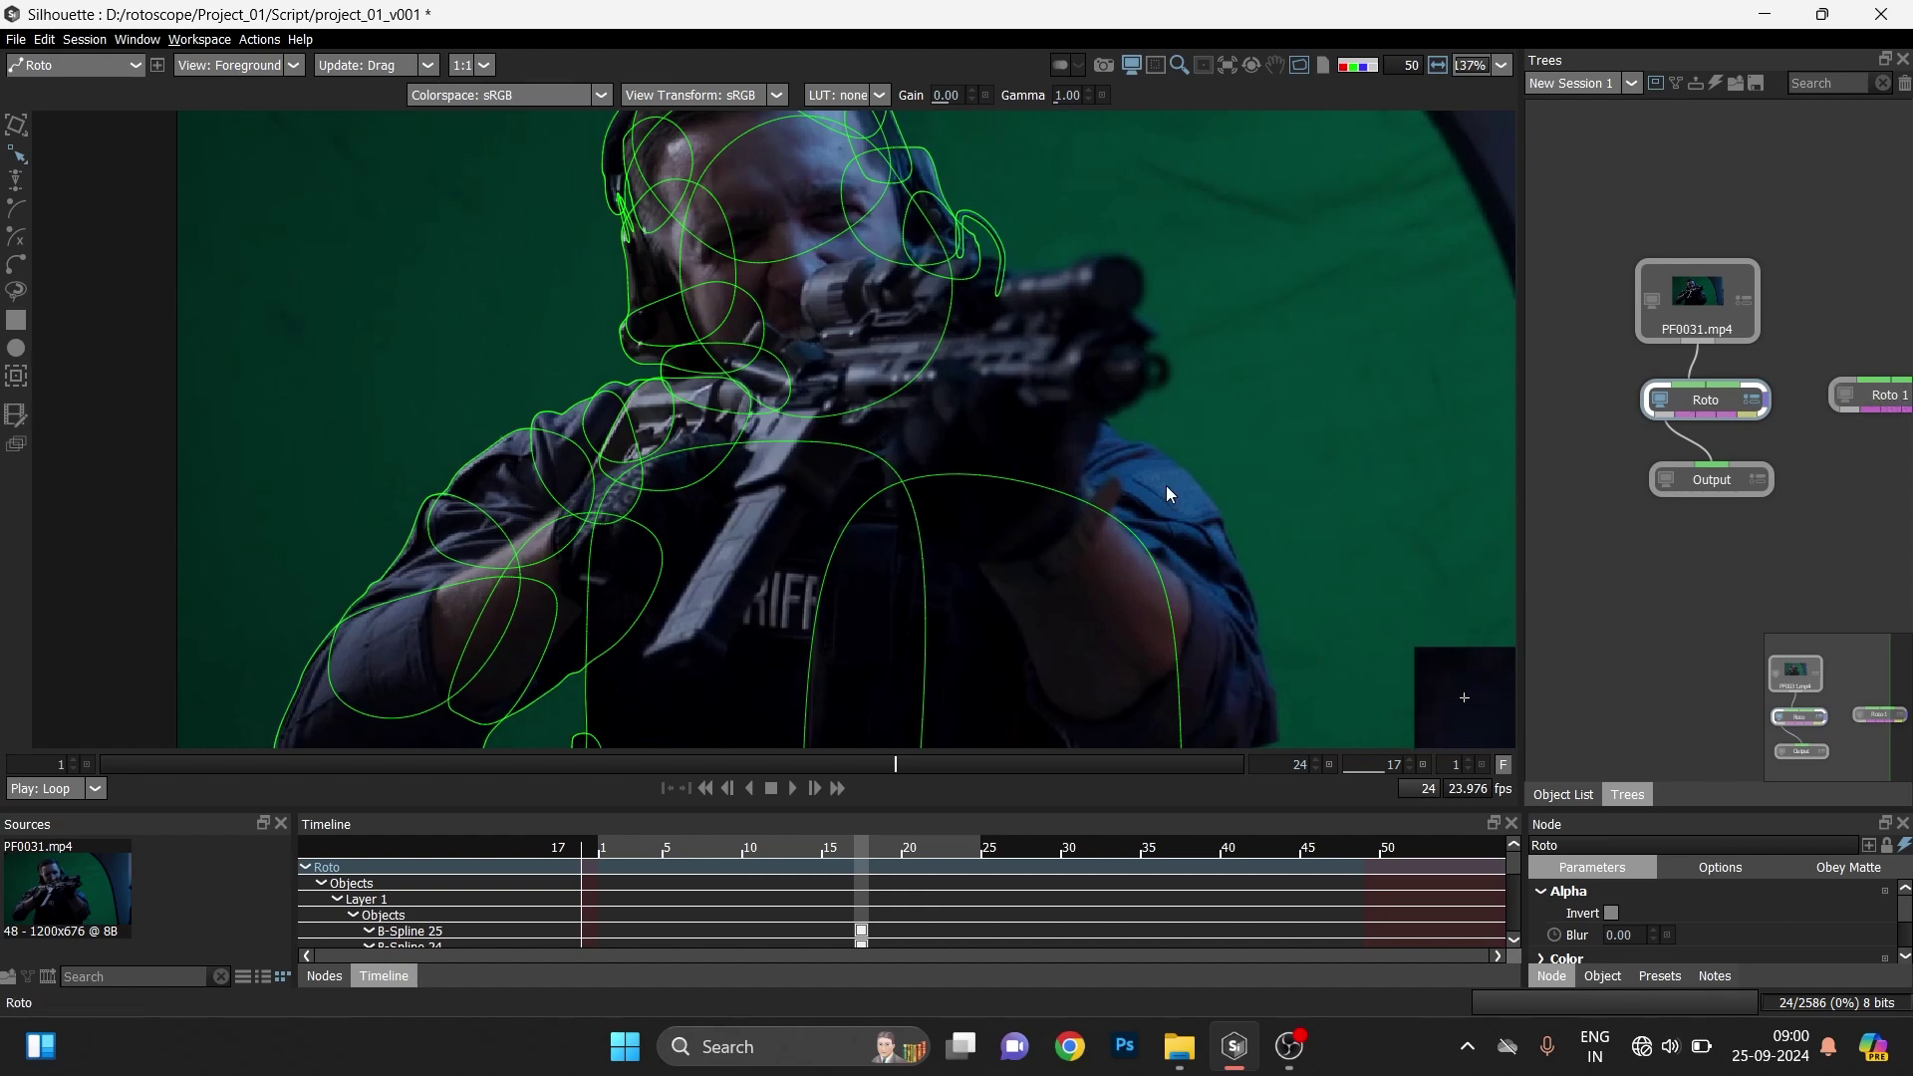
{"action": "left_click_drag", "start_coordinate": [1697, 403], "coordinate": [1690, 398]}
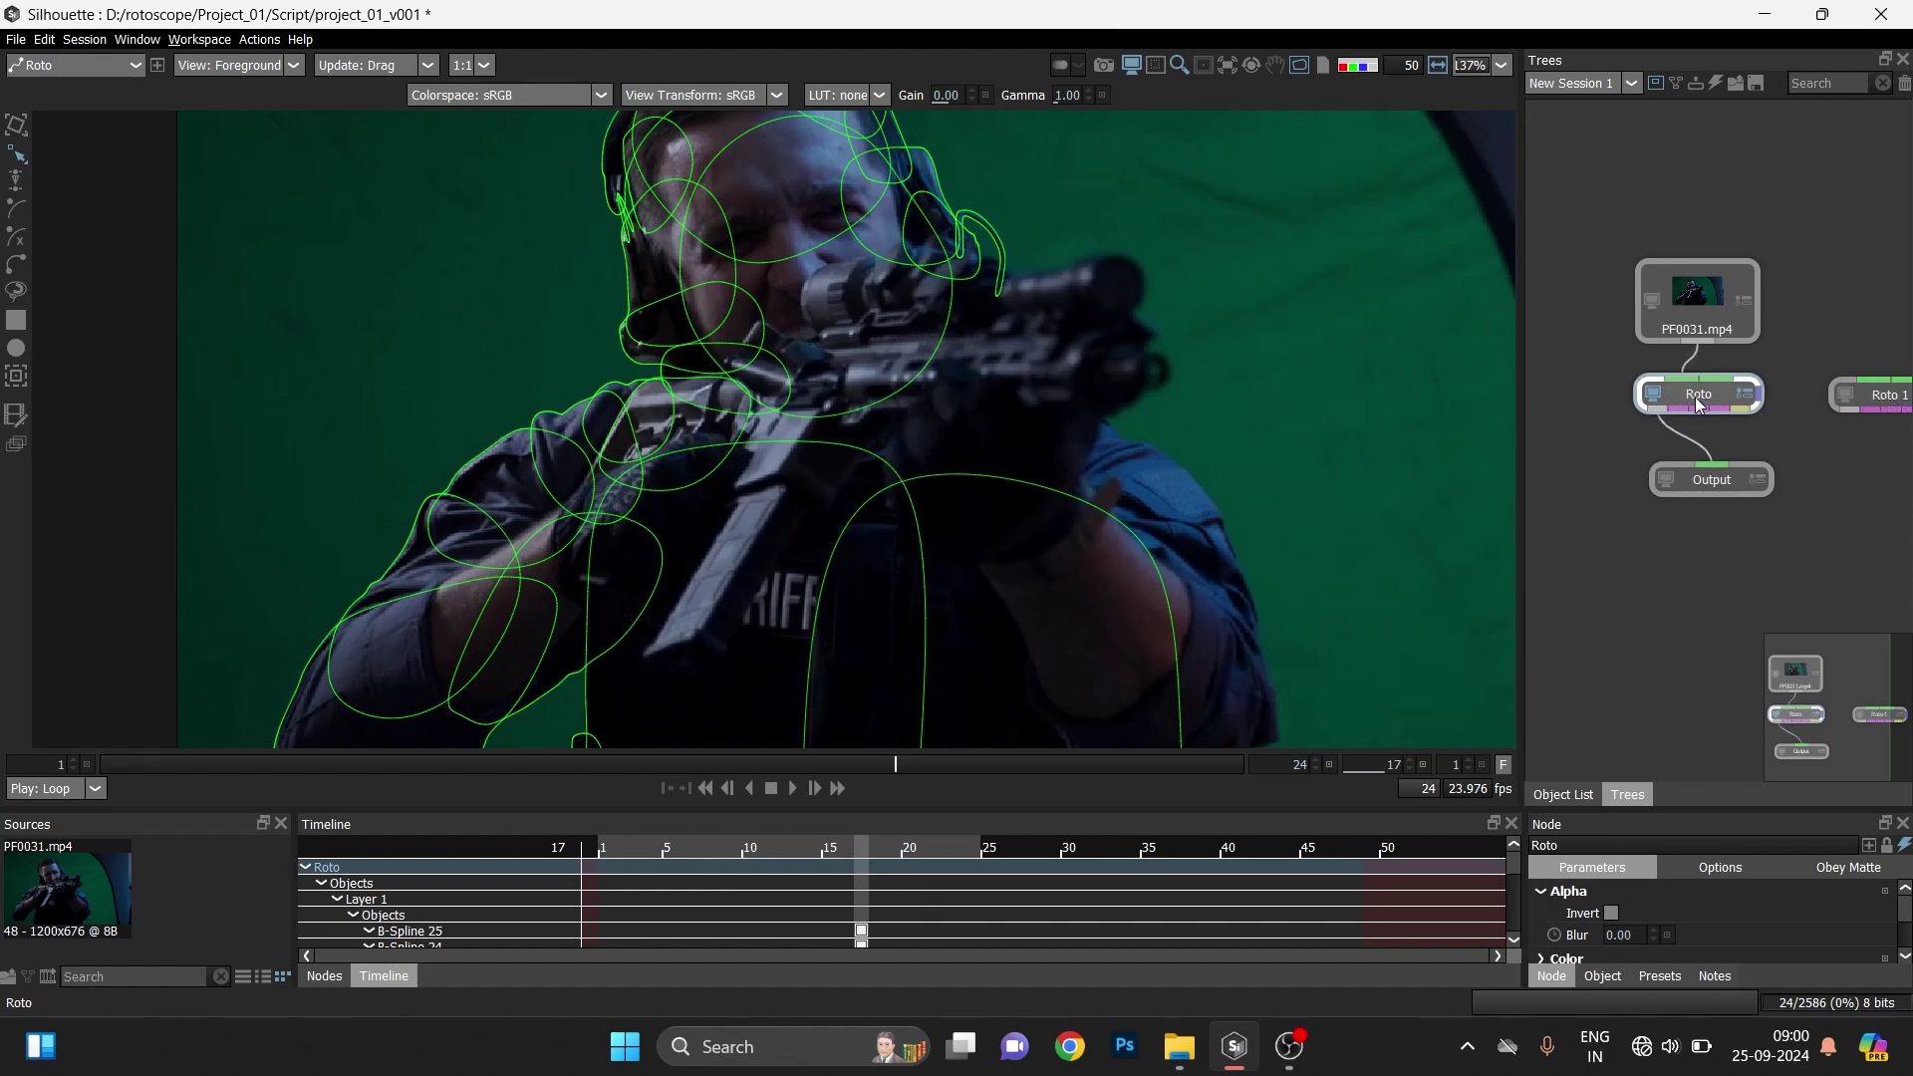
- Examine how overlapping B-Splines break up the head, hair and headset, and select the large head shape to inspect its points
{"action": "scroll", "coordinate": [771, 536], "scroll_direction": "up", "scroll_amount": 6}
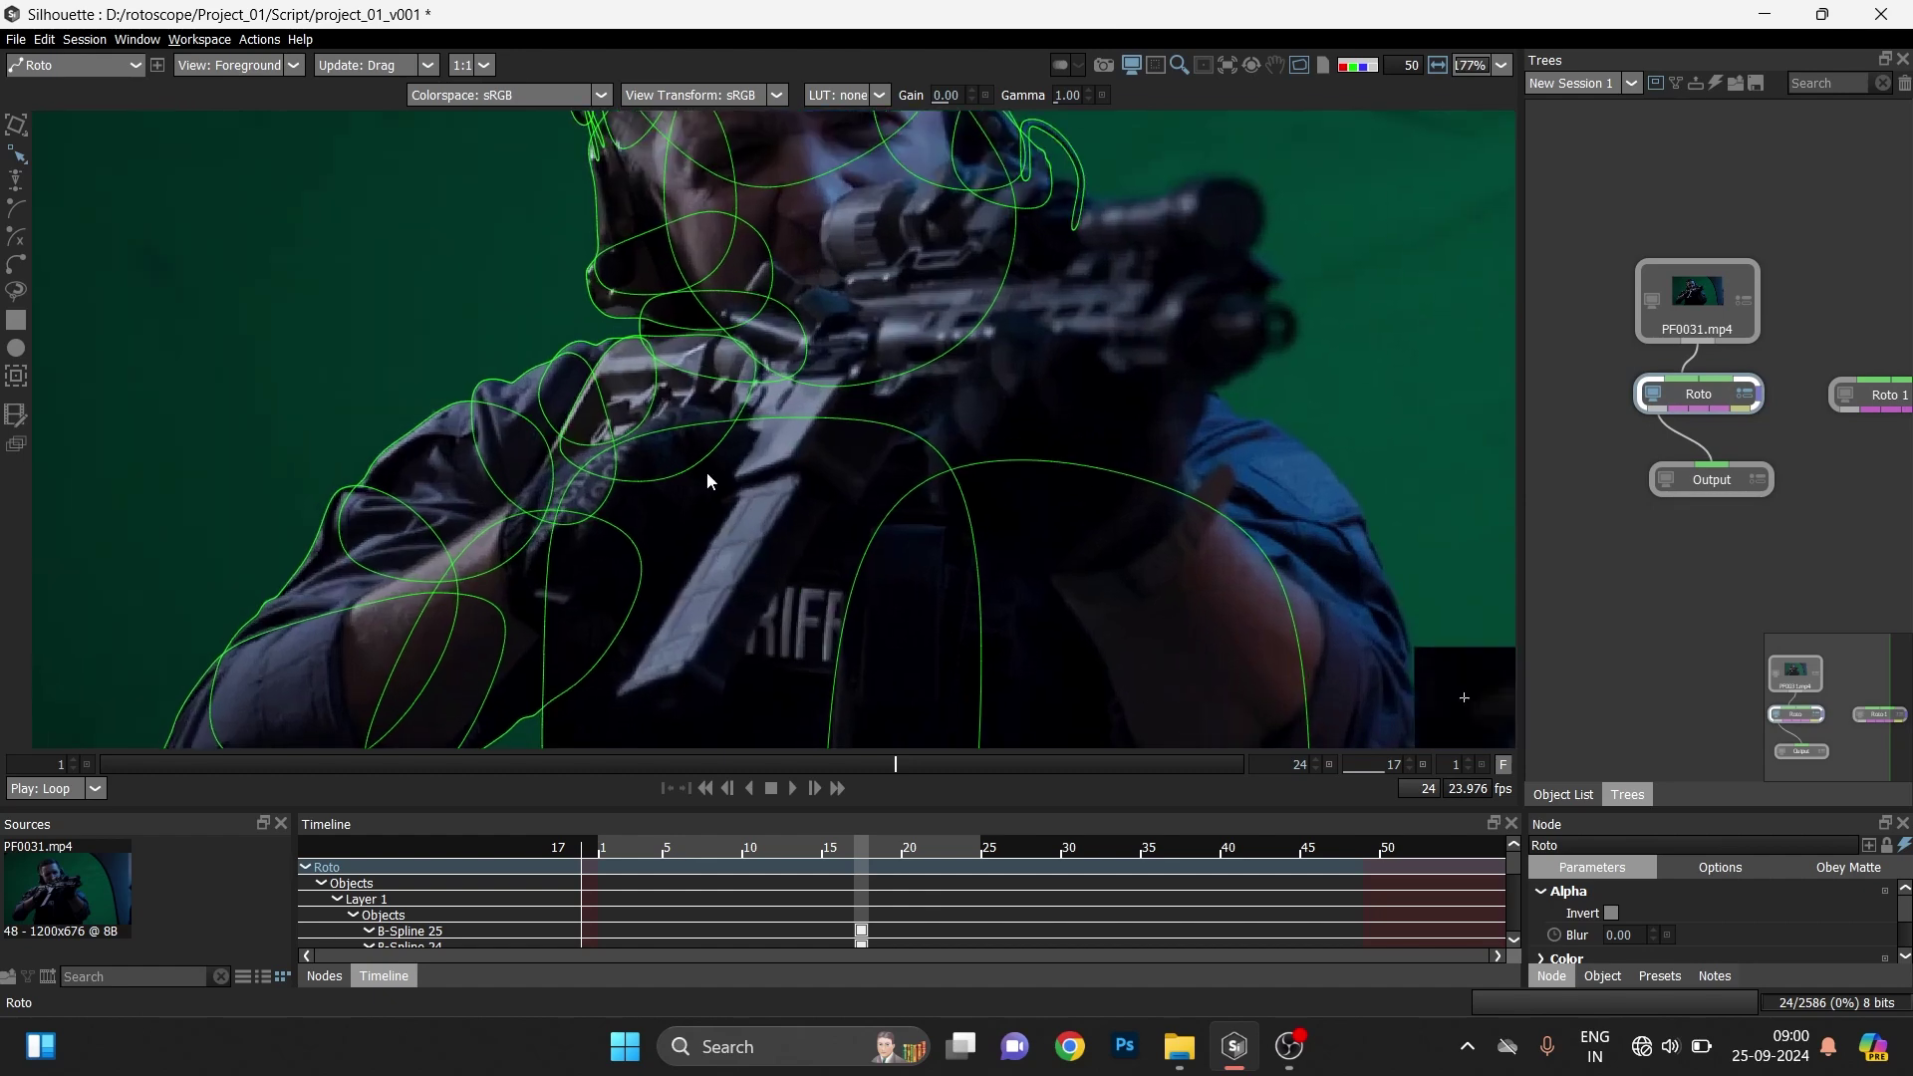
{"action": "scroll", "coordinate": [785, 366], "scroll_direction": "up", "scroll_amount": 1}
{"action": "left_click_drag", "start_coordinate": [895, 317], "coordinate": [738, 476]}
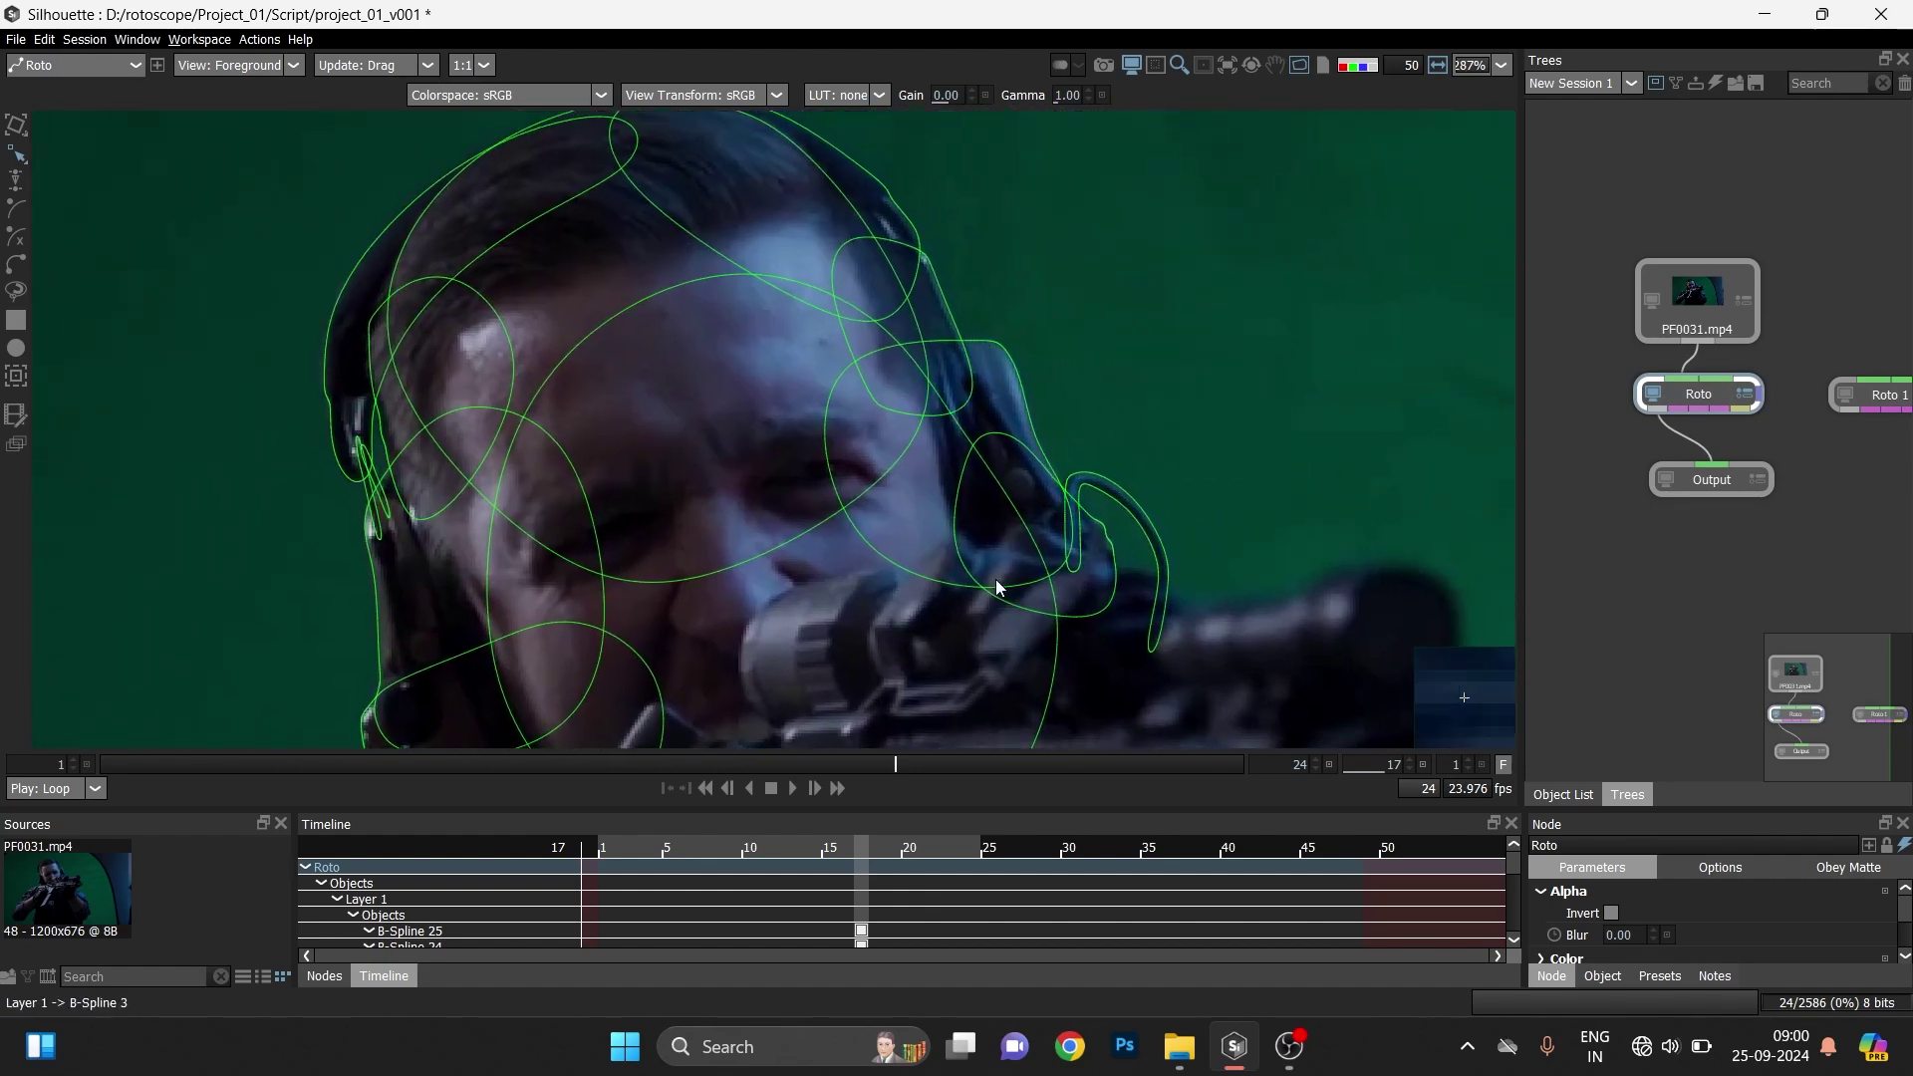
{"action": "left_click_drag", "start_coordinate": [876, 416], "coordinate": [1014, 580]}
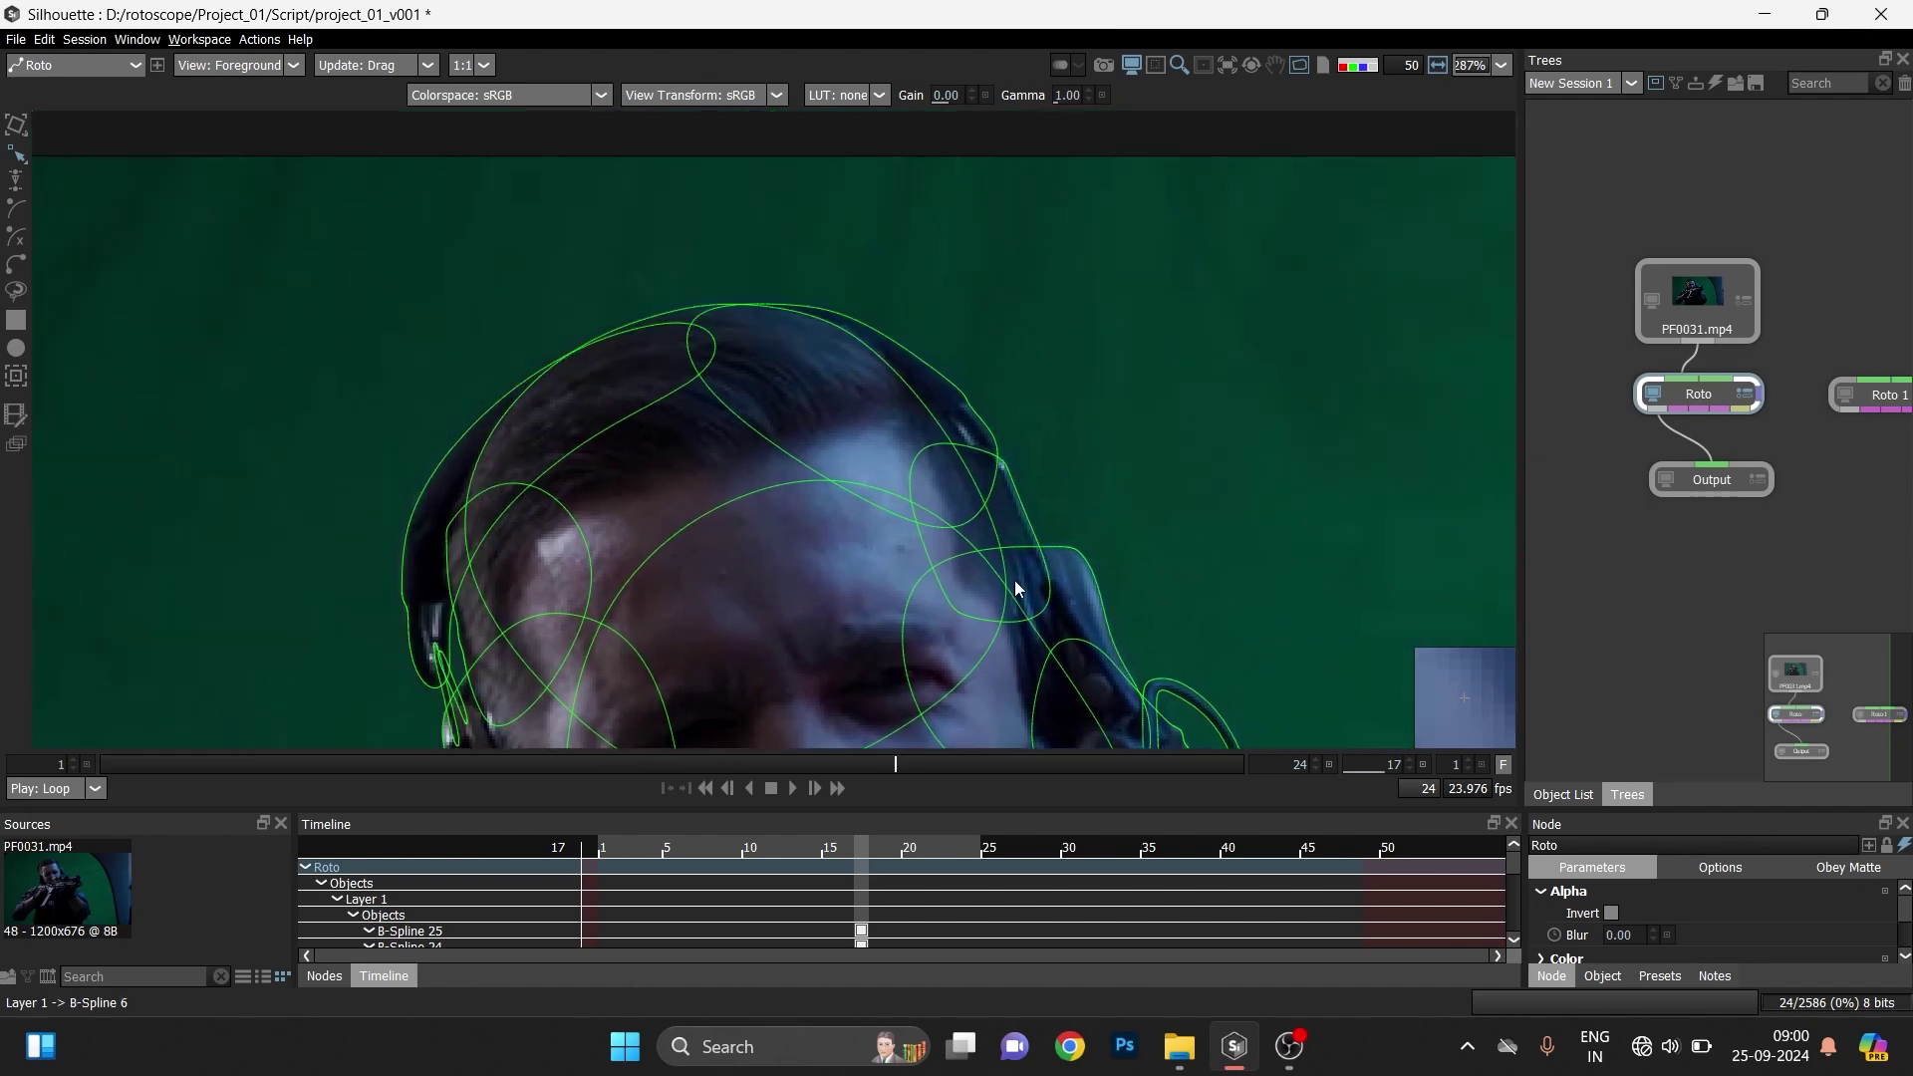
{"action": "scroll", "coordinate": [1037, 554], "scroll_direction": "up", "scroll_amount": 3}
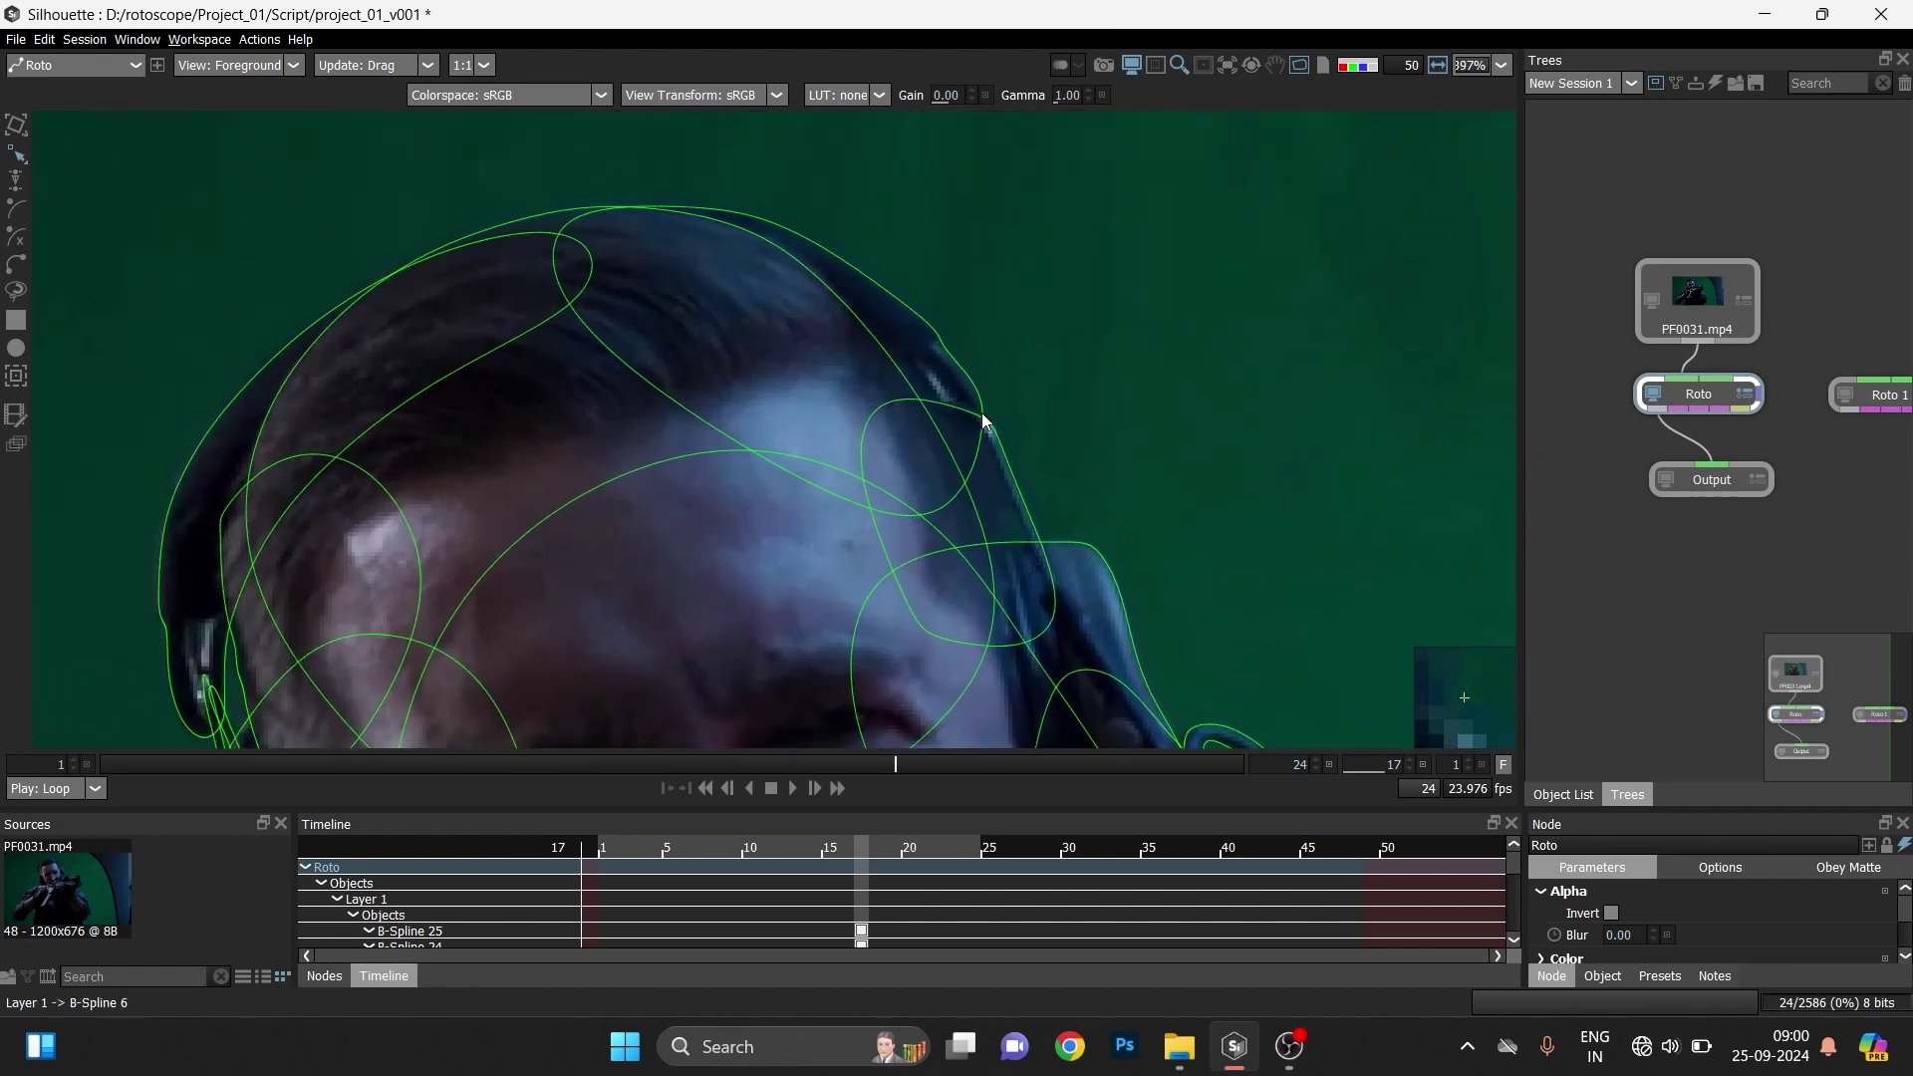
{"action": "left_click_drag", "start_coordinate": [574, 396], "coordinate": [617, 293]}
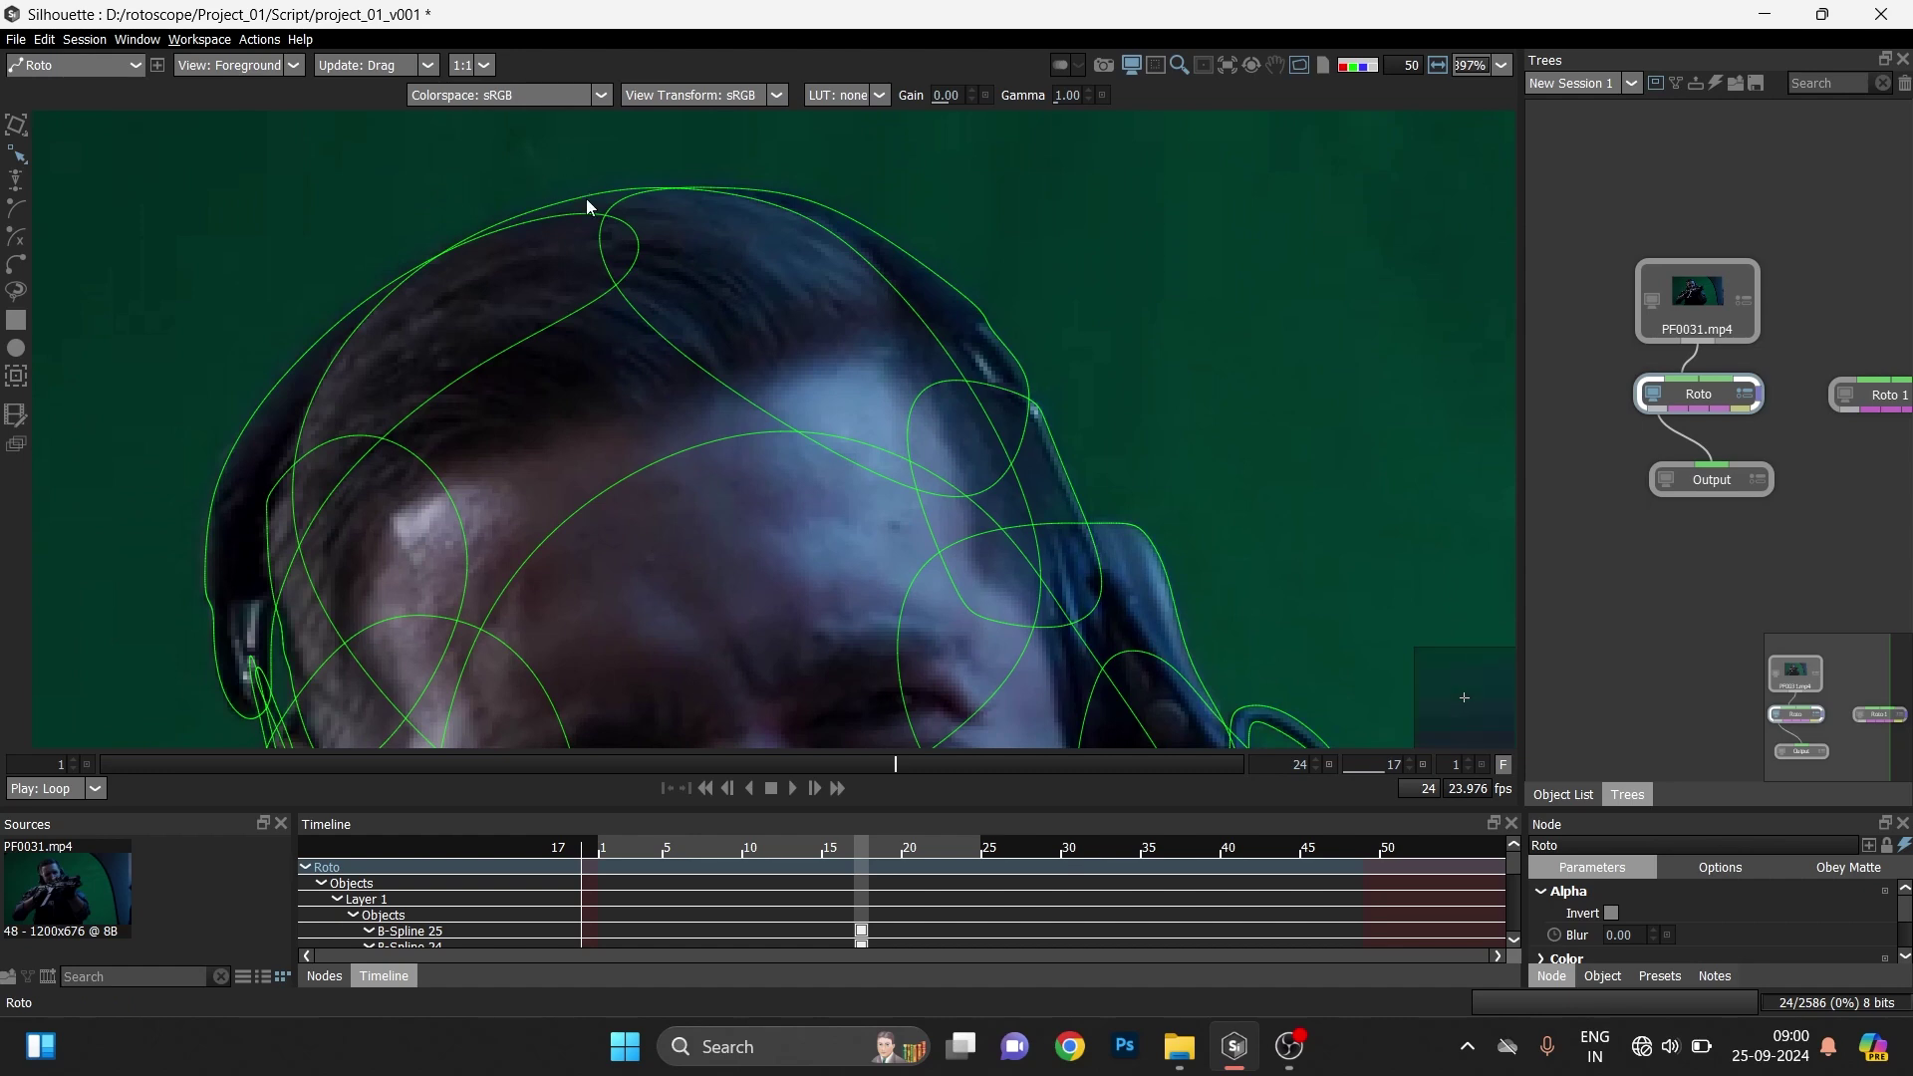
{"action": "left_click", "coordinate": [584, 196]}
{"action": "scroll", "coordinate": [821, 458], "scroll_direction": "down", "scroll_amount": 1}
{"action": "left_click_drag", "start_coordinate": [821, 458], "coordinate": [926, 299]}
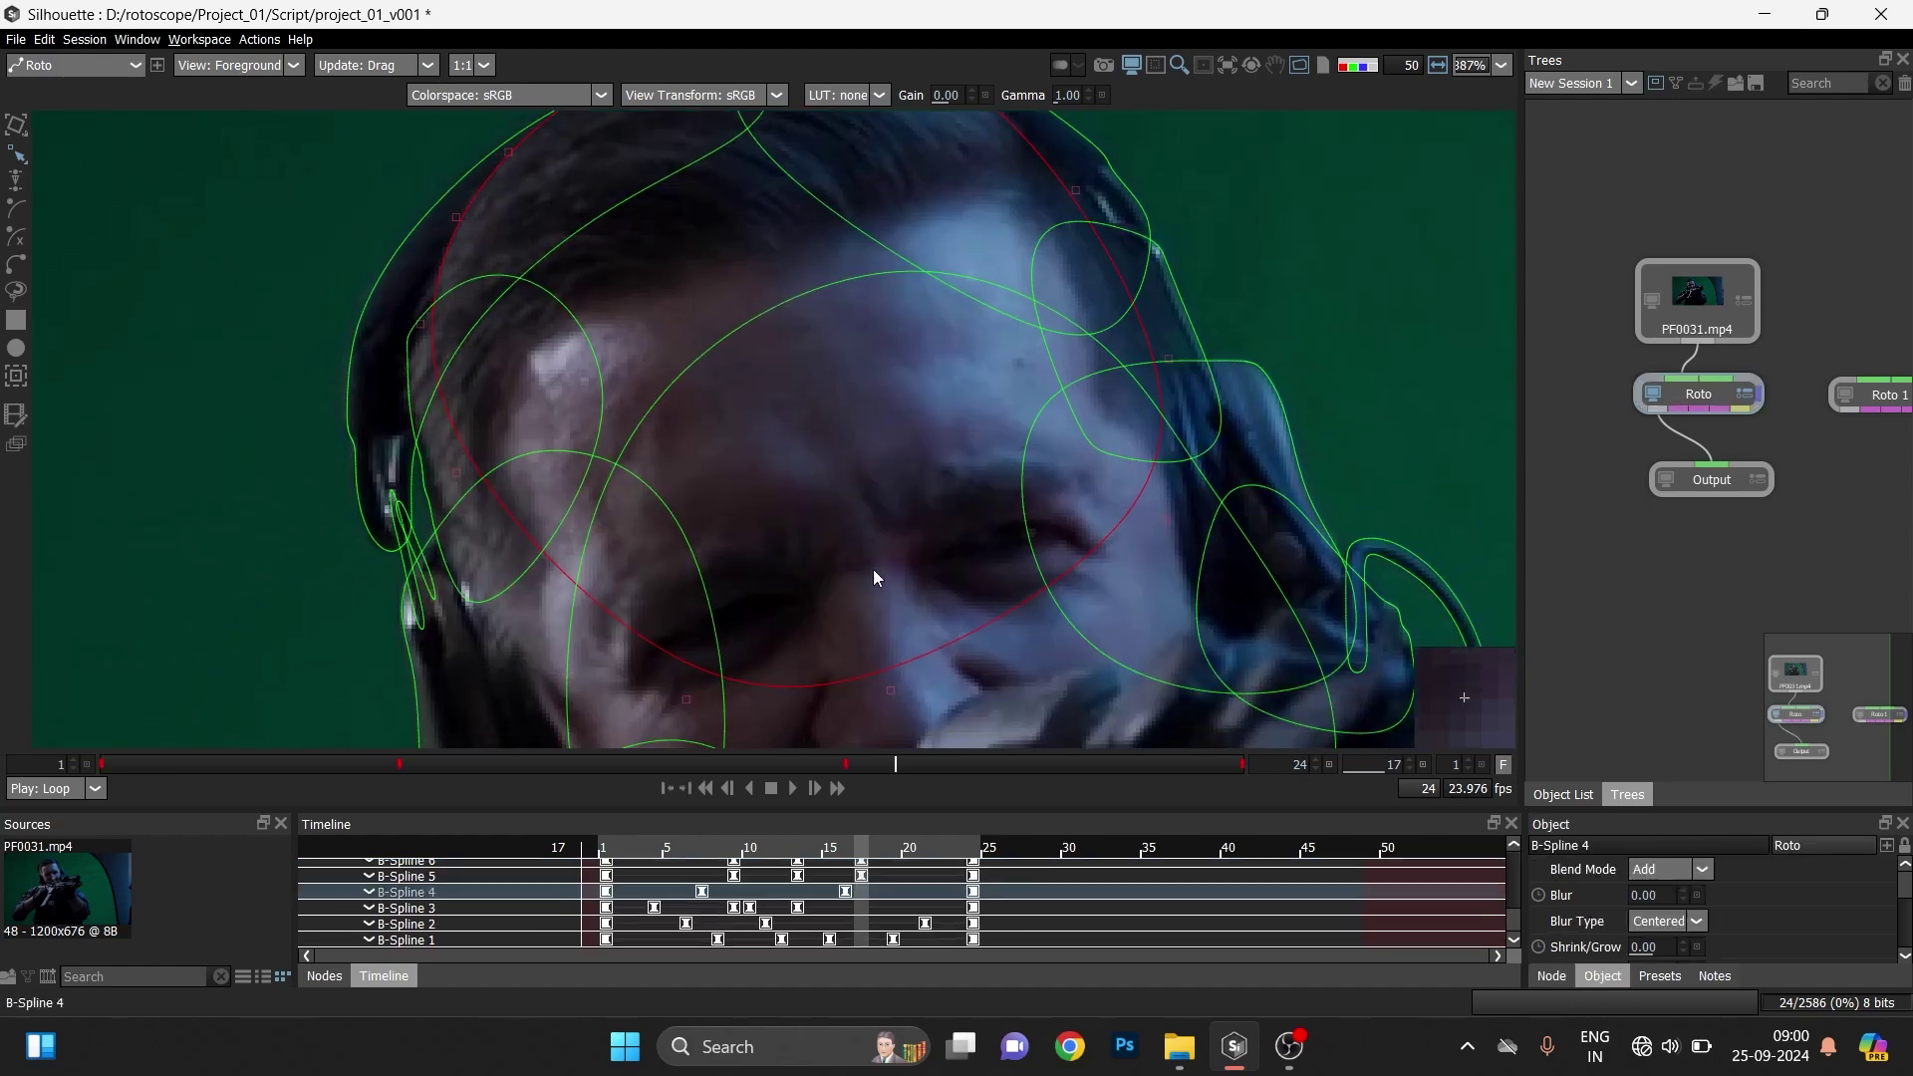
{"action": "left_click_drag", "start_coordinate": [872, 570], "coordinate": [873, 319]}
{"action": "left_click_drag", "start_coordinate": [817, 530], "coordinate": [865, 386]}
- Examine the overlapping shapes along the shoulder and sleeve of the arm holding the rifle grip, selecting them one by one
{"action": "scroll", "coordinate": [728, 509], "scroll_direction": "down", "scroll_amount": 2}
{"action": "left_click_drag", "start_coordinate": [733, 399], "coordinate": [796, 193]}
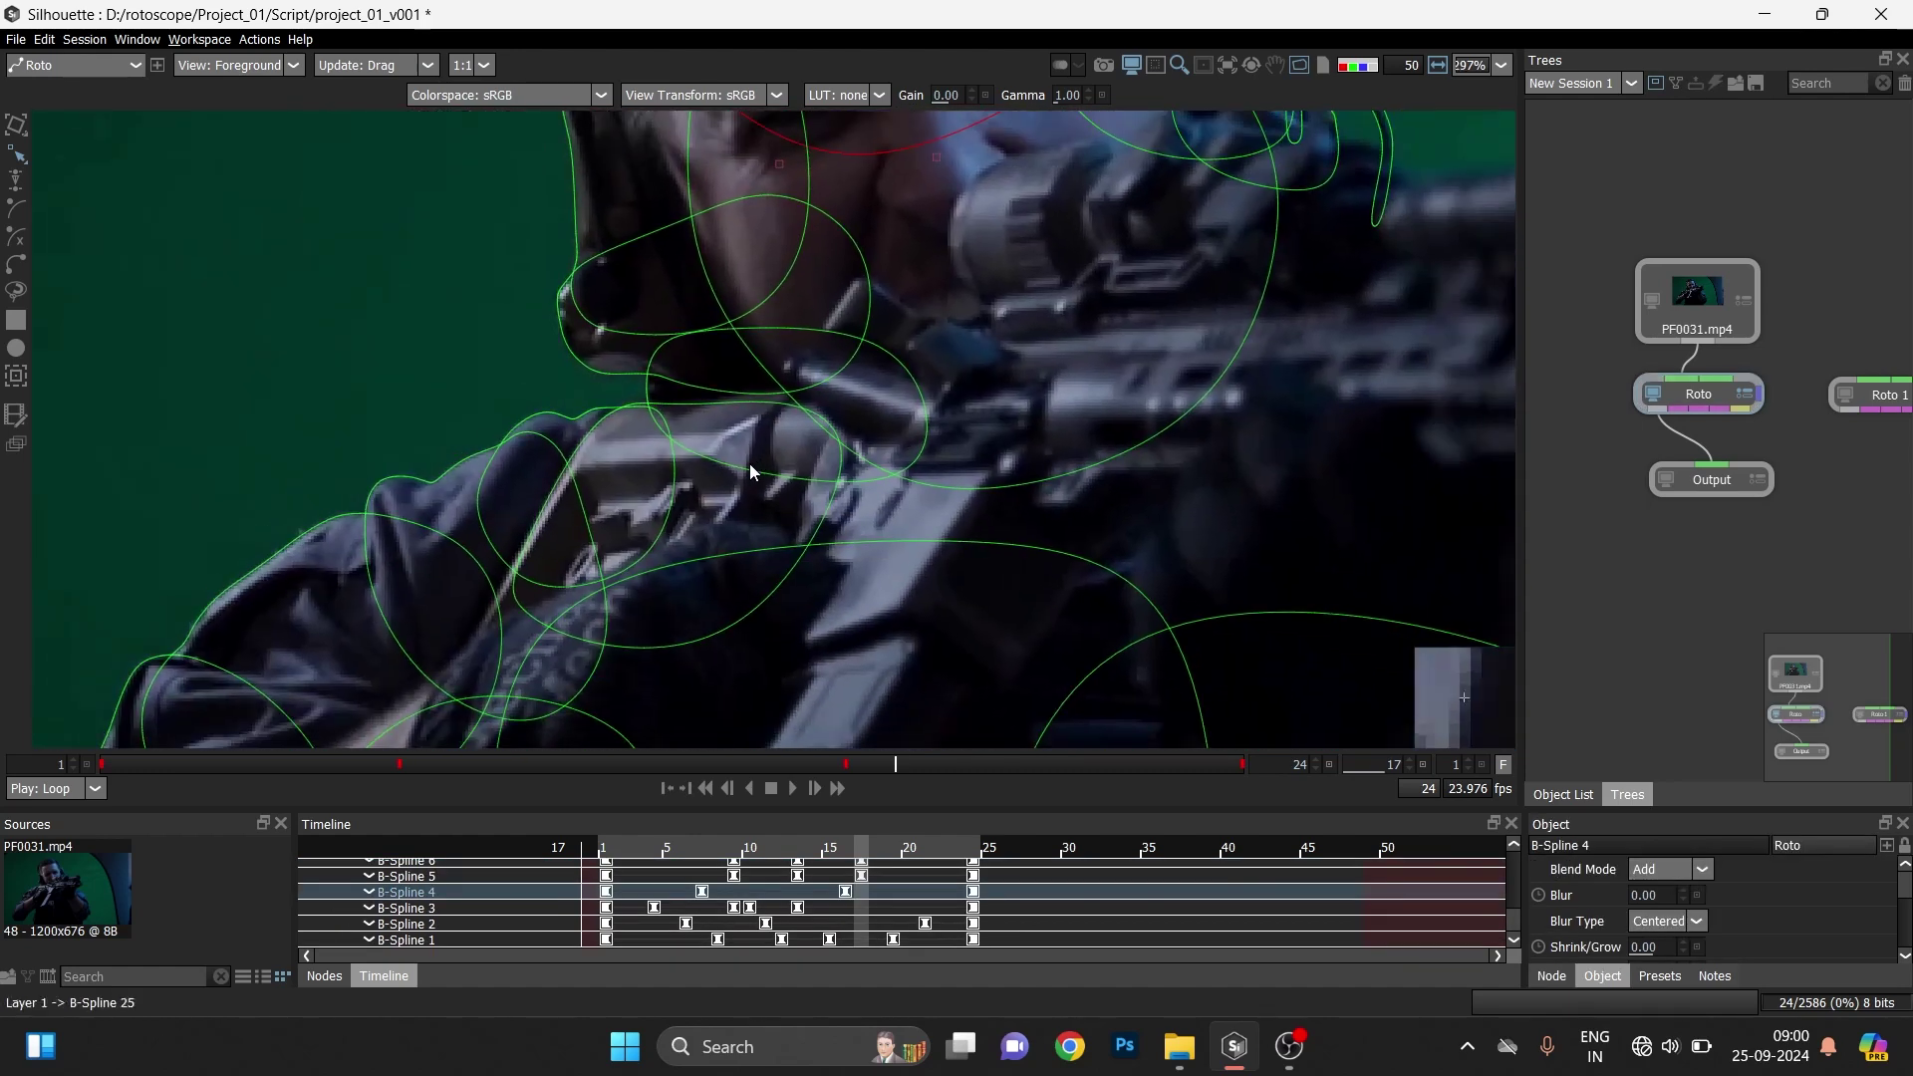
{"action": "scroll", "coordinate": [749, 463], "scroll_direction": "down", "scroll_amount": 2}
{"action": "mouse_move", "coordinate": [531, 517]}
{"action": "left_mouse_down"}
{"action": "mouse_move", "coordinate": [574, 444]}
{"action": "mouse_move", "coordinate": [622, 434]}
{"action": "left_mouse_up"}
{"action": "scroll", "coordinate": [574, 445], "scroll_direction": "up", "scroll_amount": 1}
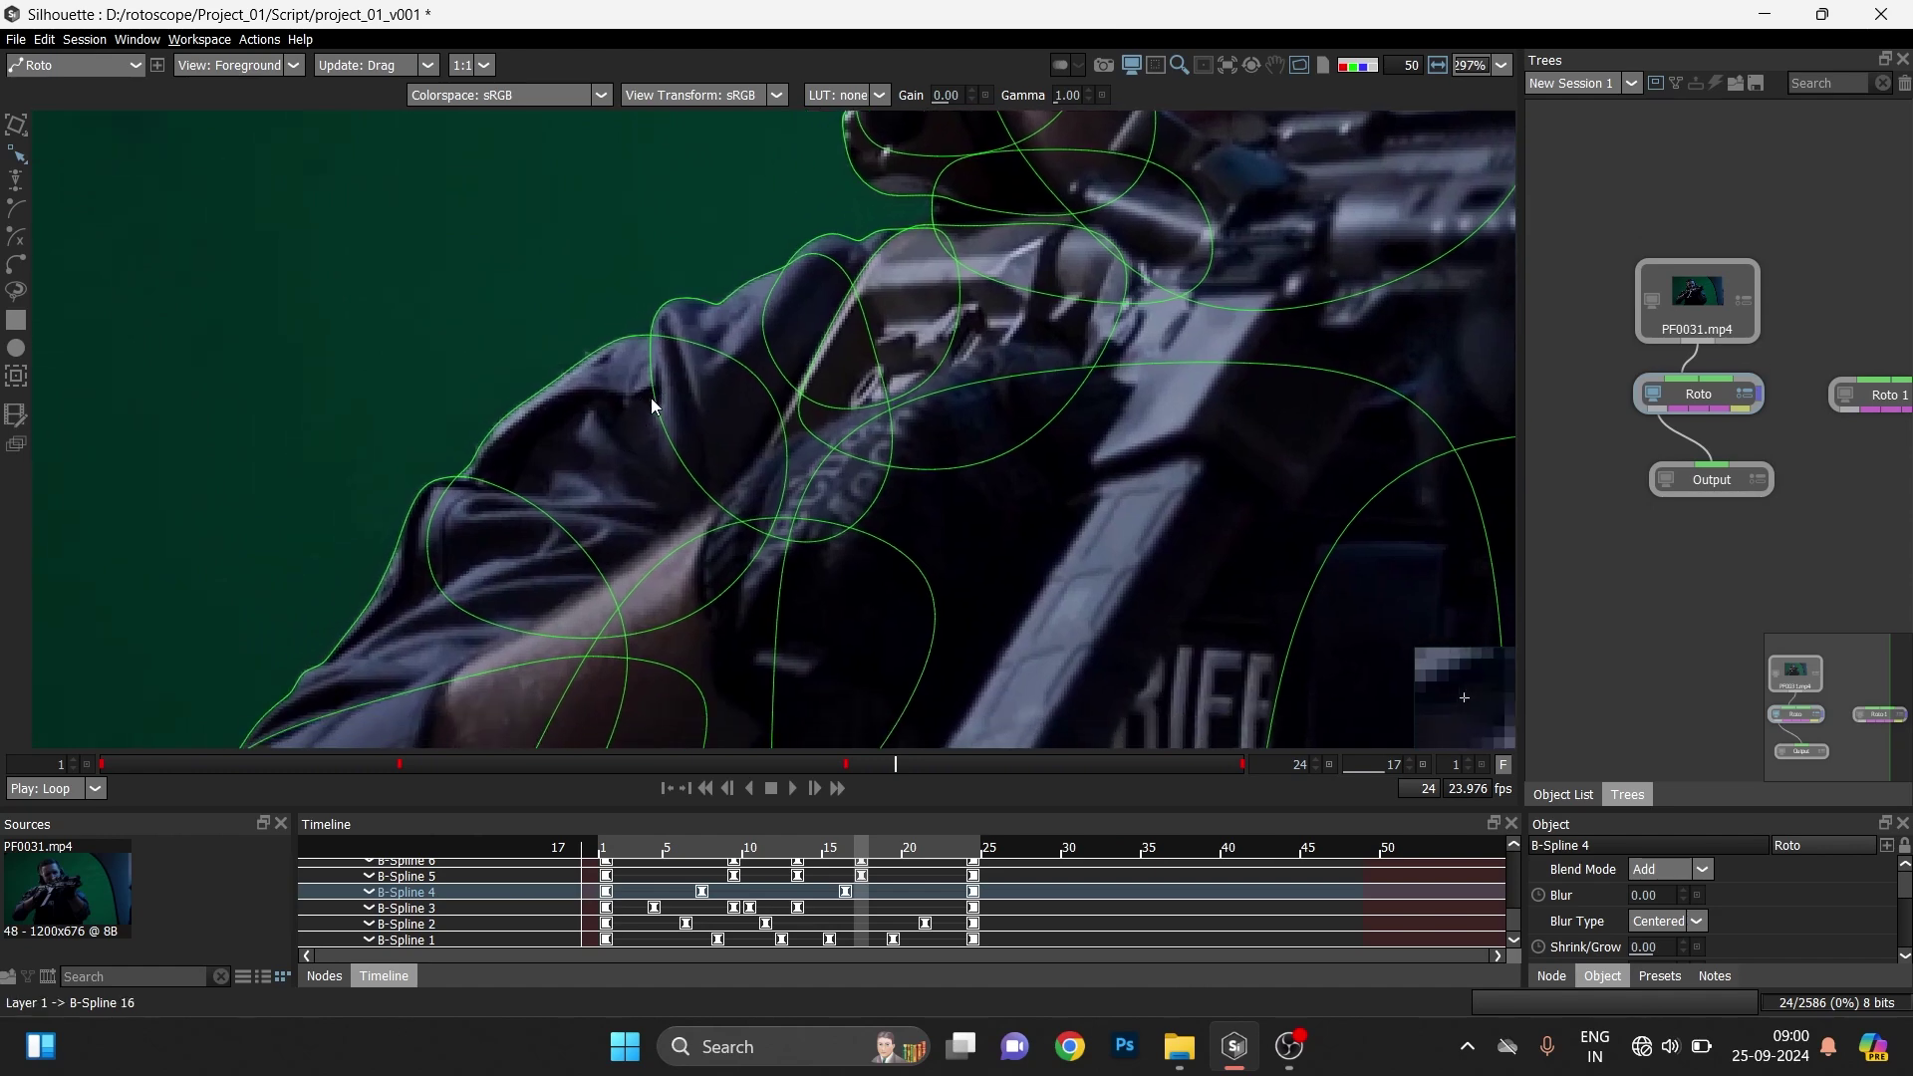
{"action": "left_click", "coordinate": [719, 349]}
{"action": "left_click", "coordinate": [763, 301]}
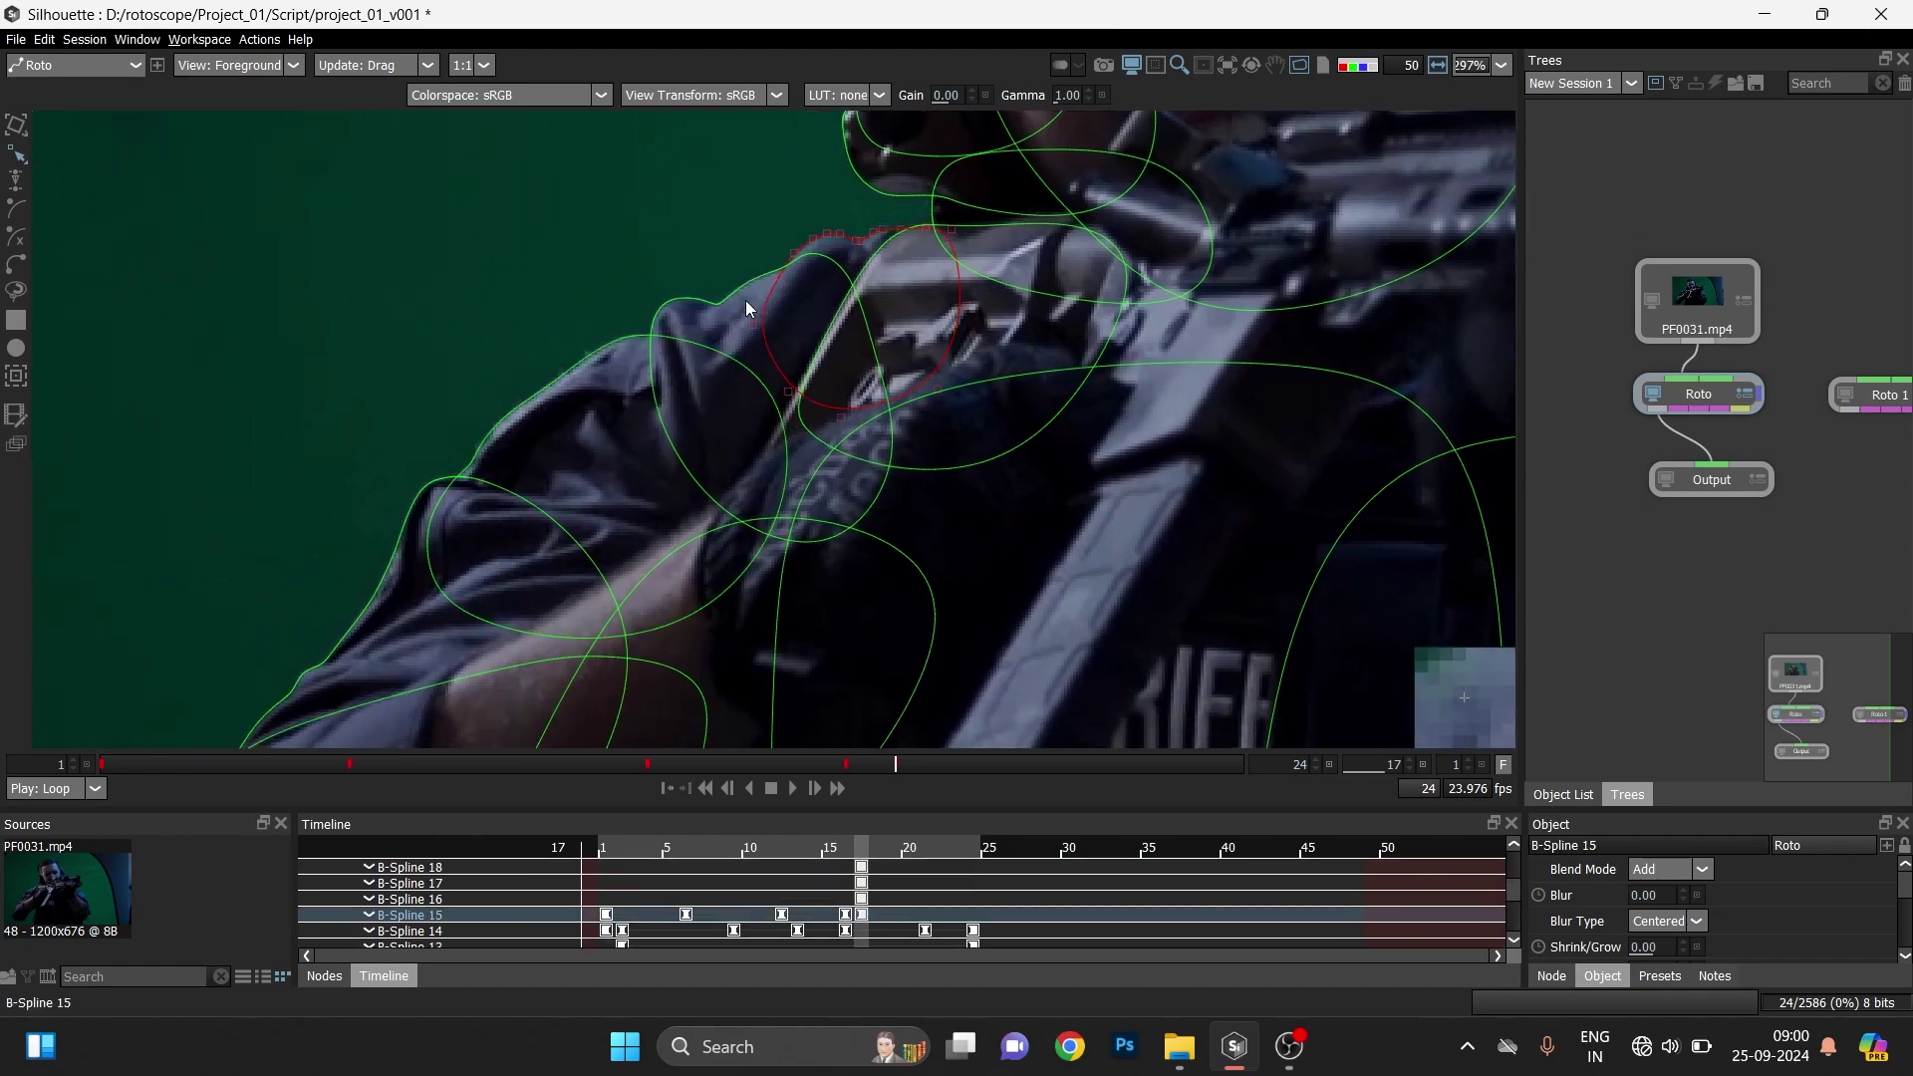
{"action": "left_click", "coordinate": [672, 411]}
{"action": "left_click_drag", "start_coordinate": [634, 466], "coordinate": [758, 331]}
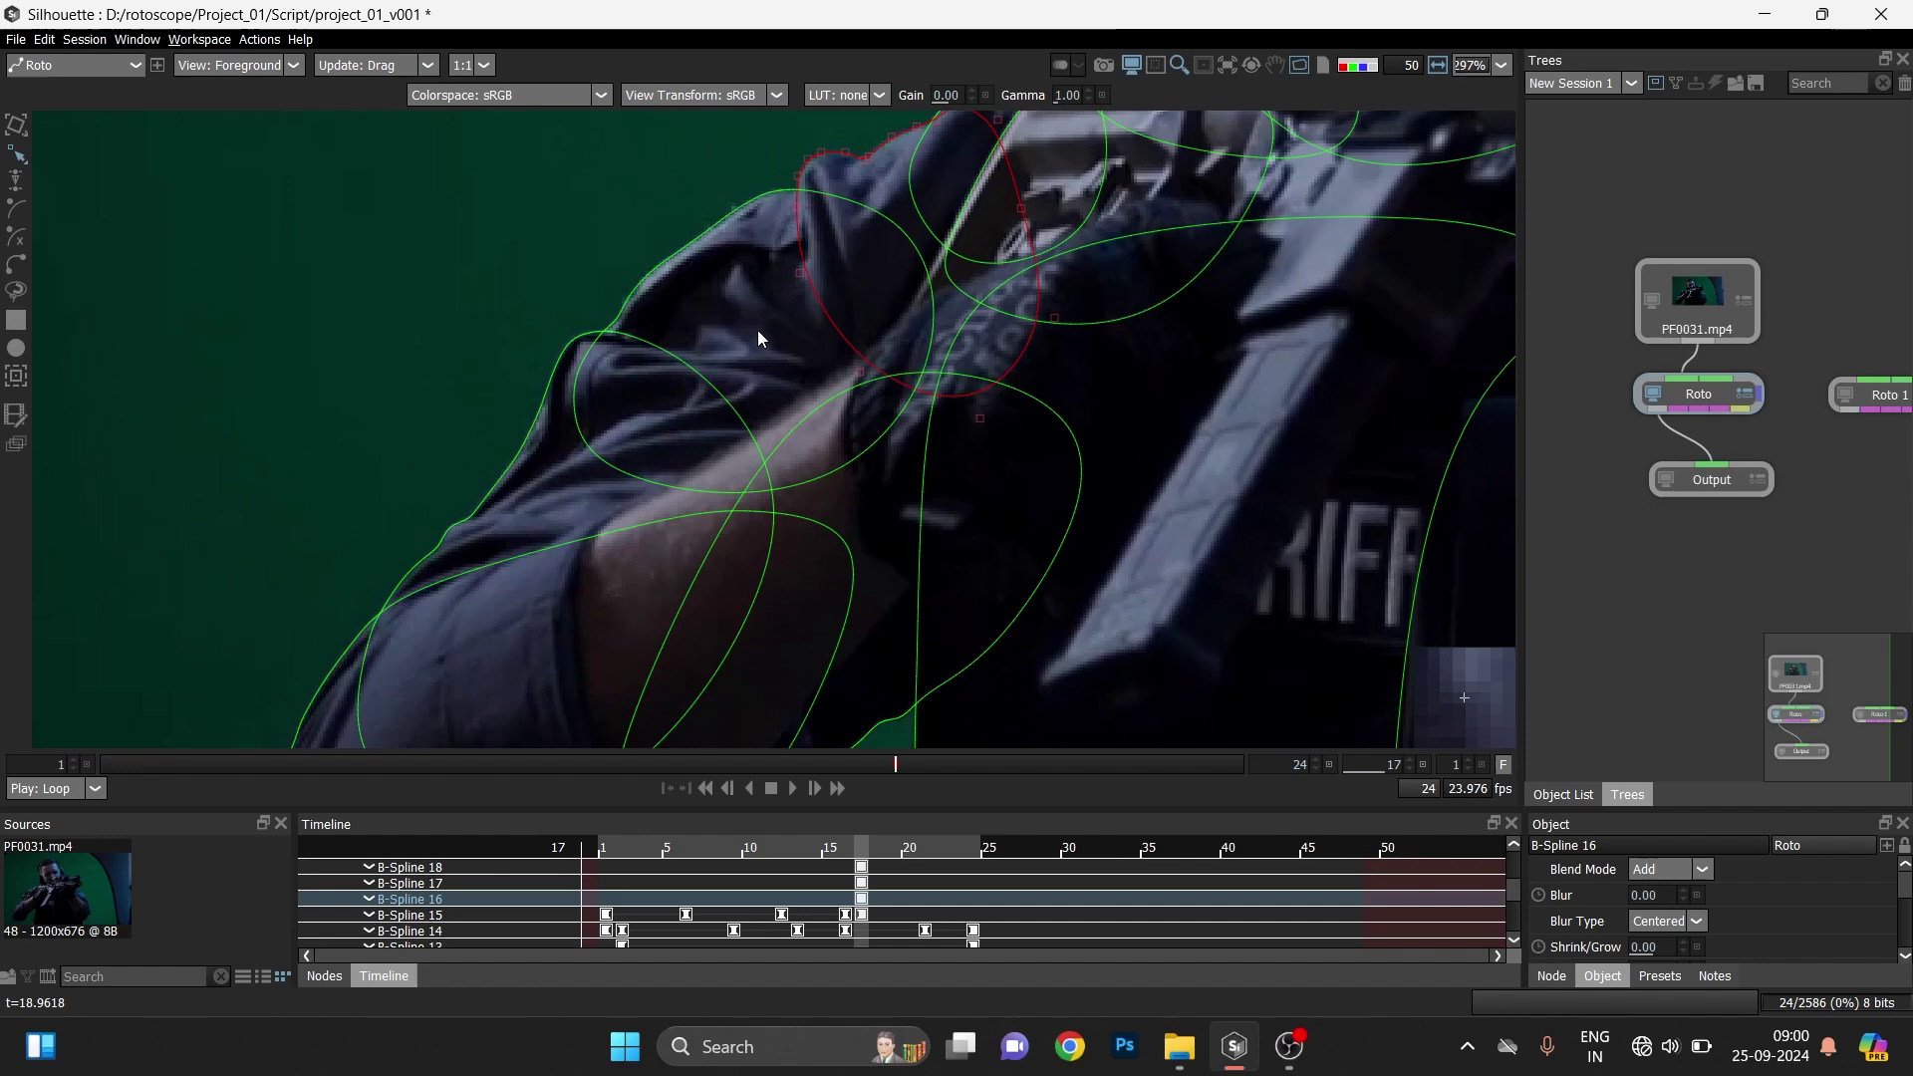
{"action": "left_click", "coordinate": [636, 343]}
{"action": "left_click_drag", "start_coordinate": [637, 343], "coordinate": [815, 137]}
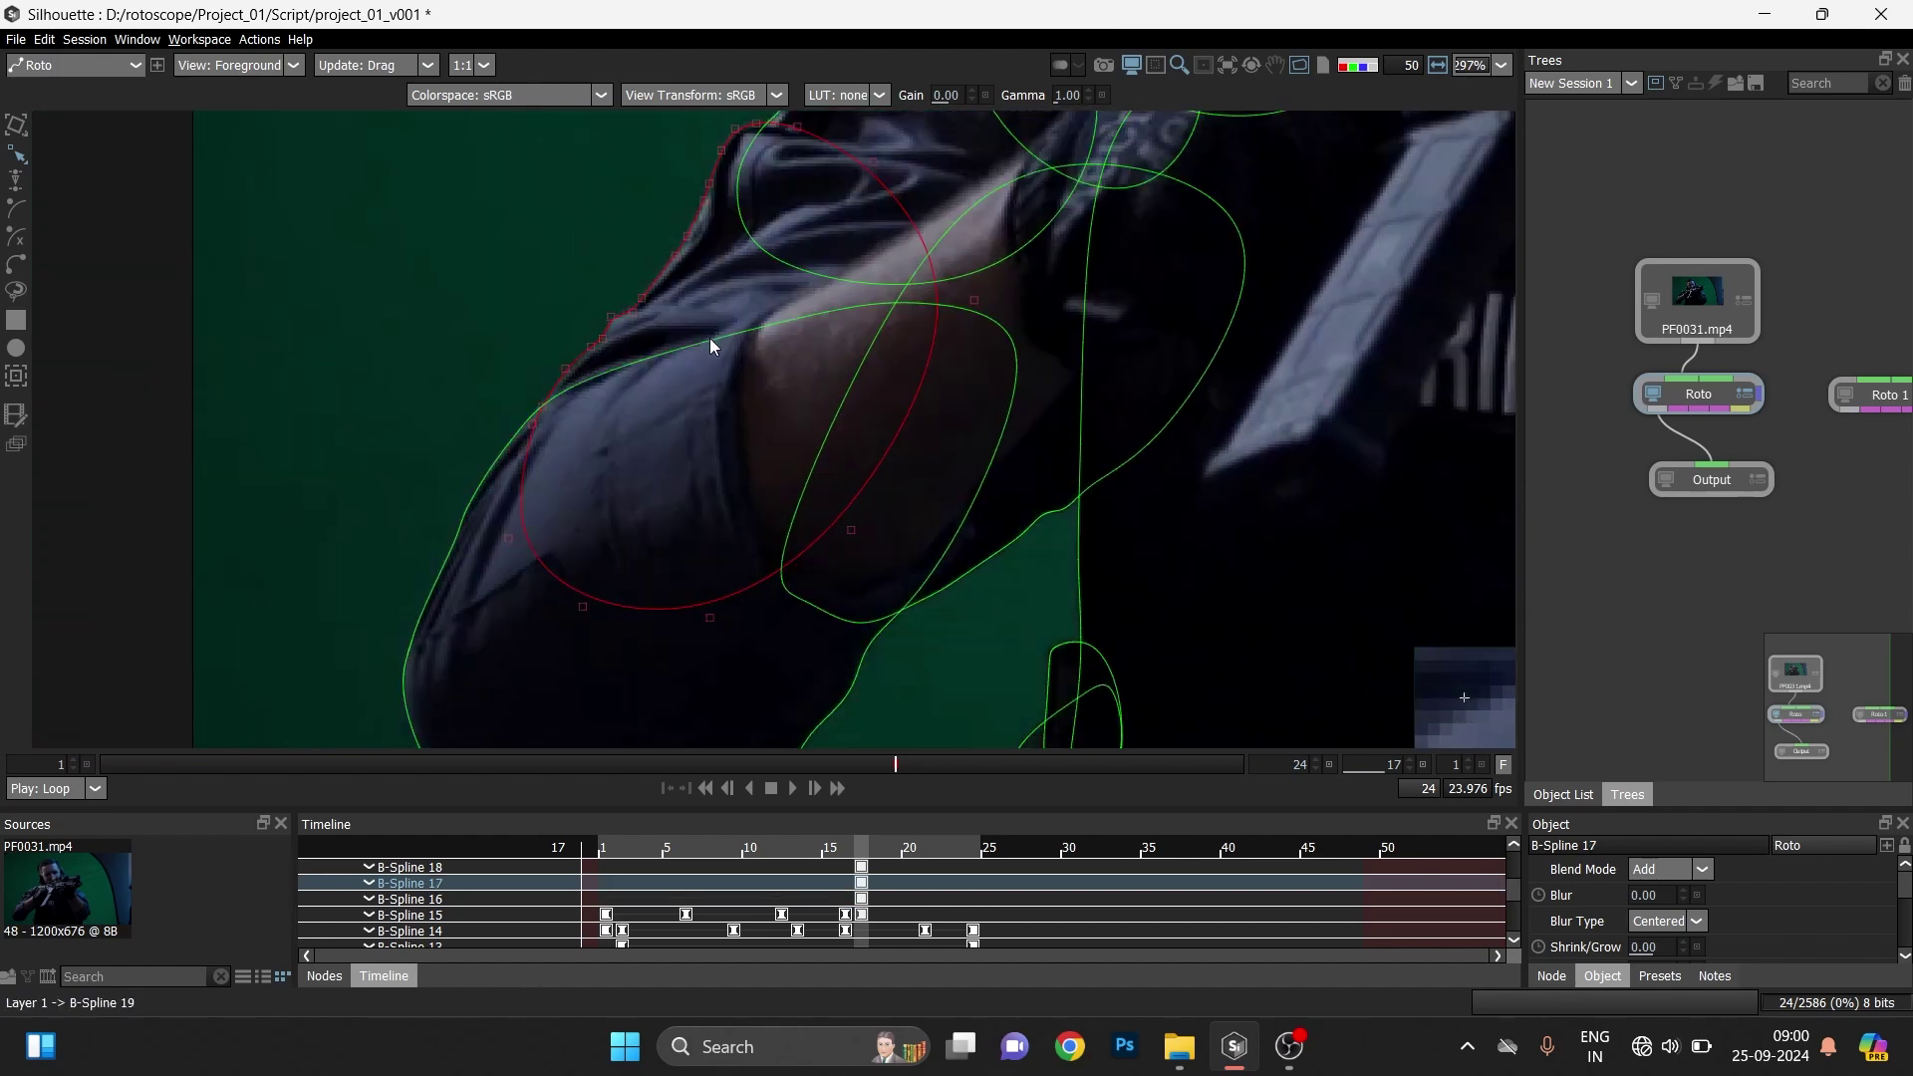
- Inspect the lower-sleeve shape and the two small shapes around the strap at the waist
{"action": "left_click", "coordinate": [710, 339]}
{"action": "left_click_drag", "start_coordinate": [684, 497], "coordinate": [719, 285]}
{"action": "left_click_drag", "start_coordinate": [750, 593], "coordinate": [465, 598]}
{"action": "left_click", "coordinate": [547, 580]}
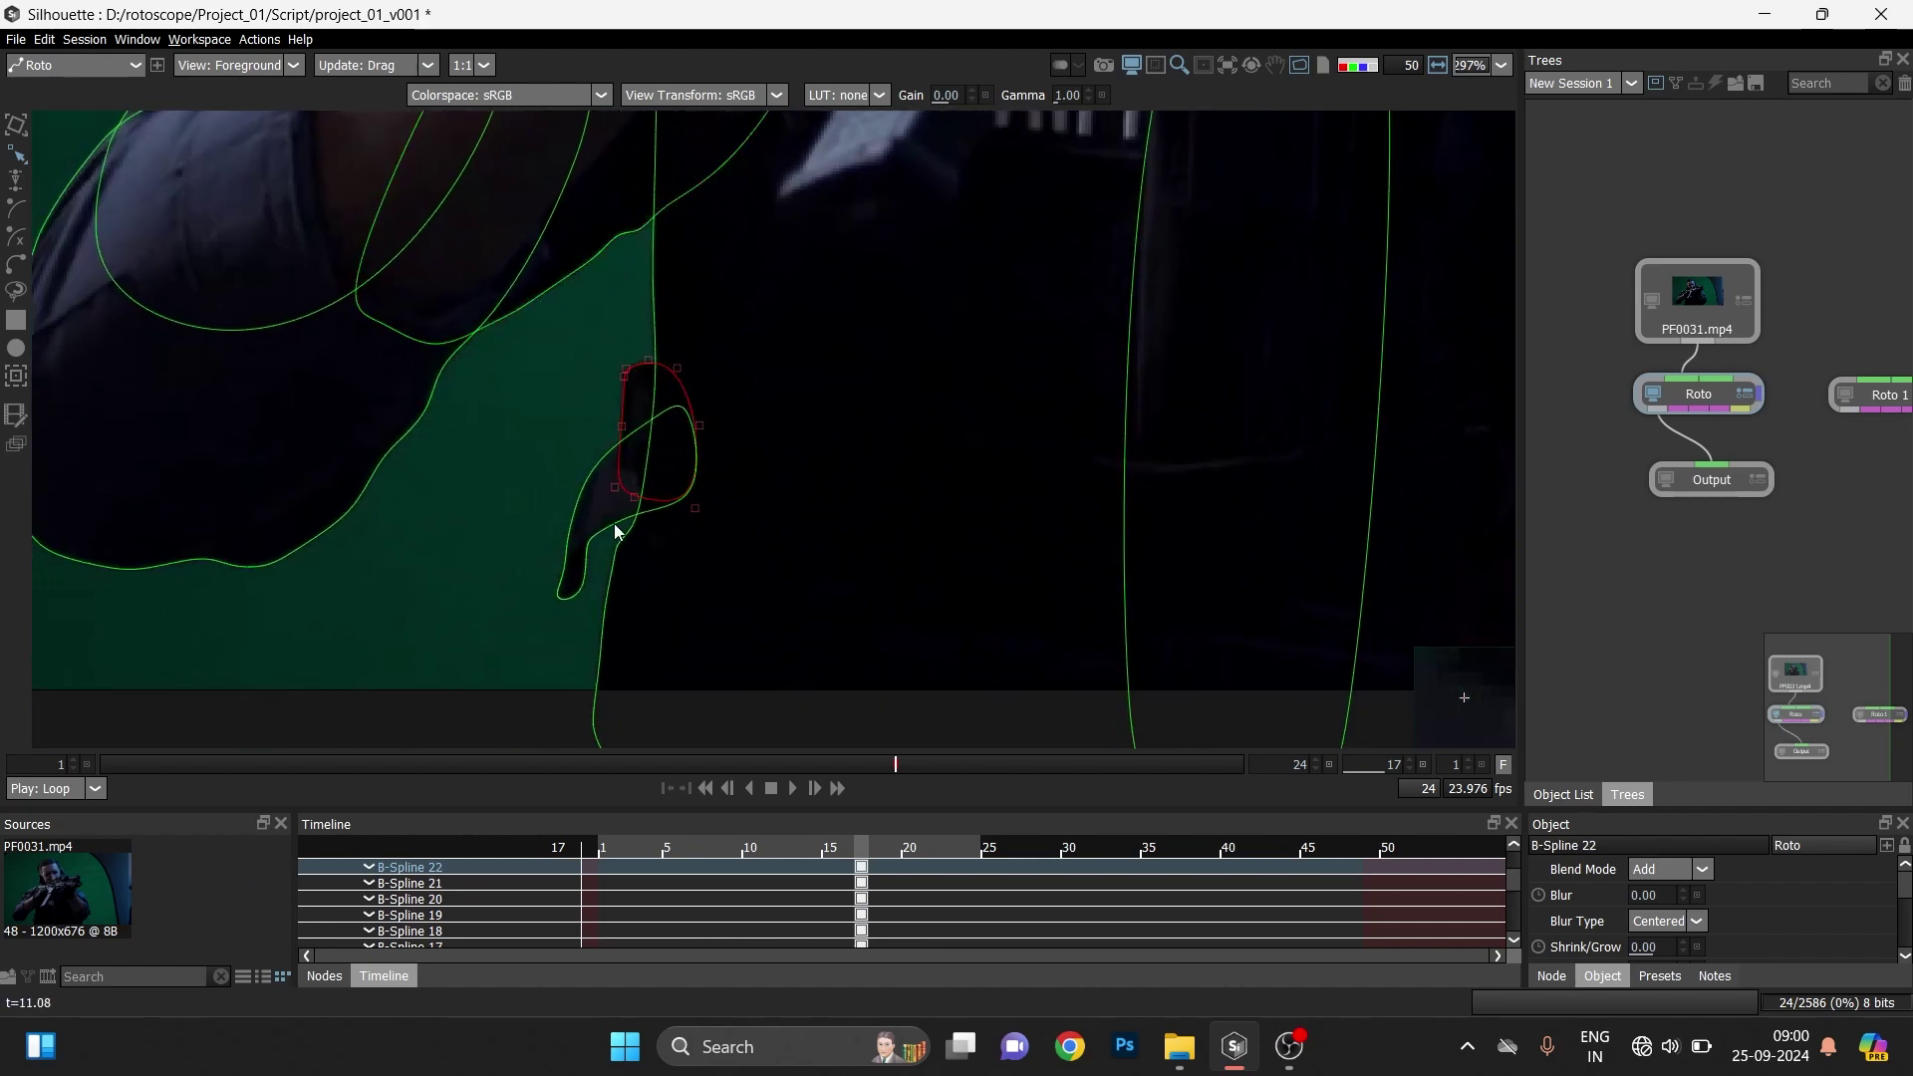
{"action": "left_click", "coordinate": [615, 525]}
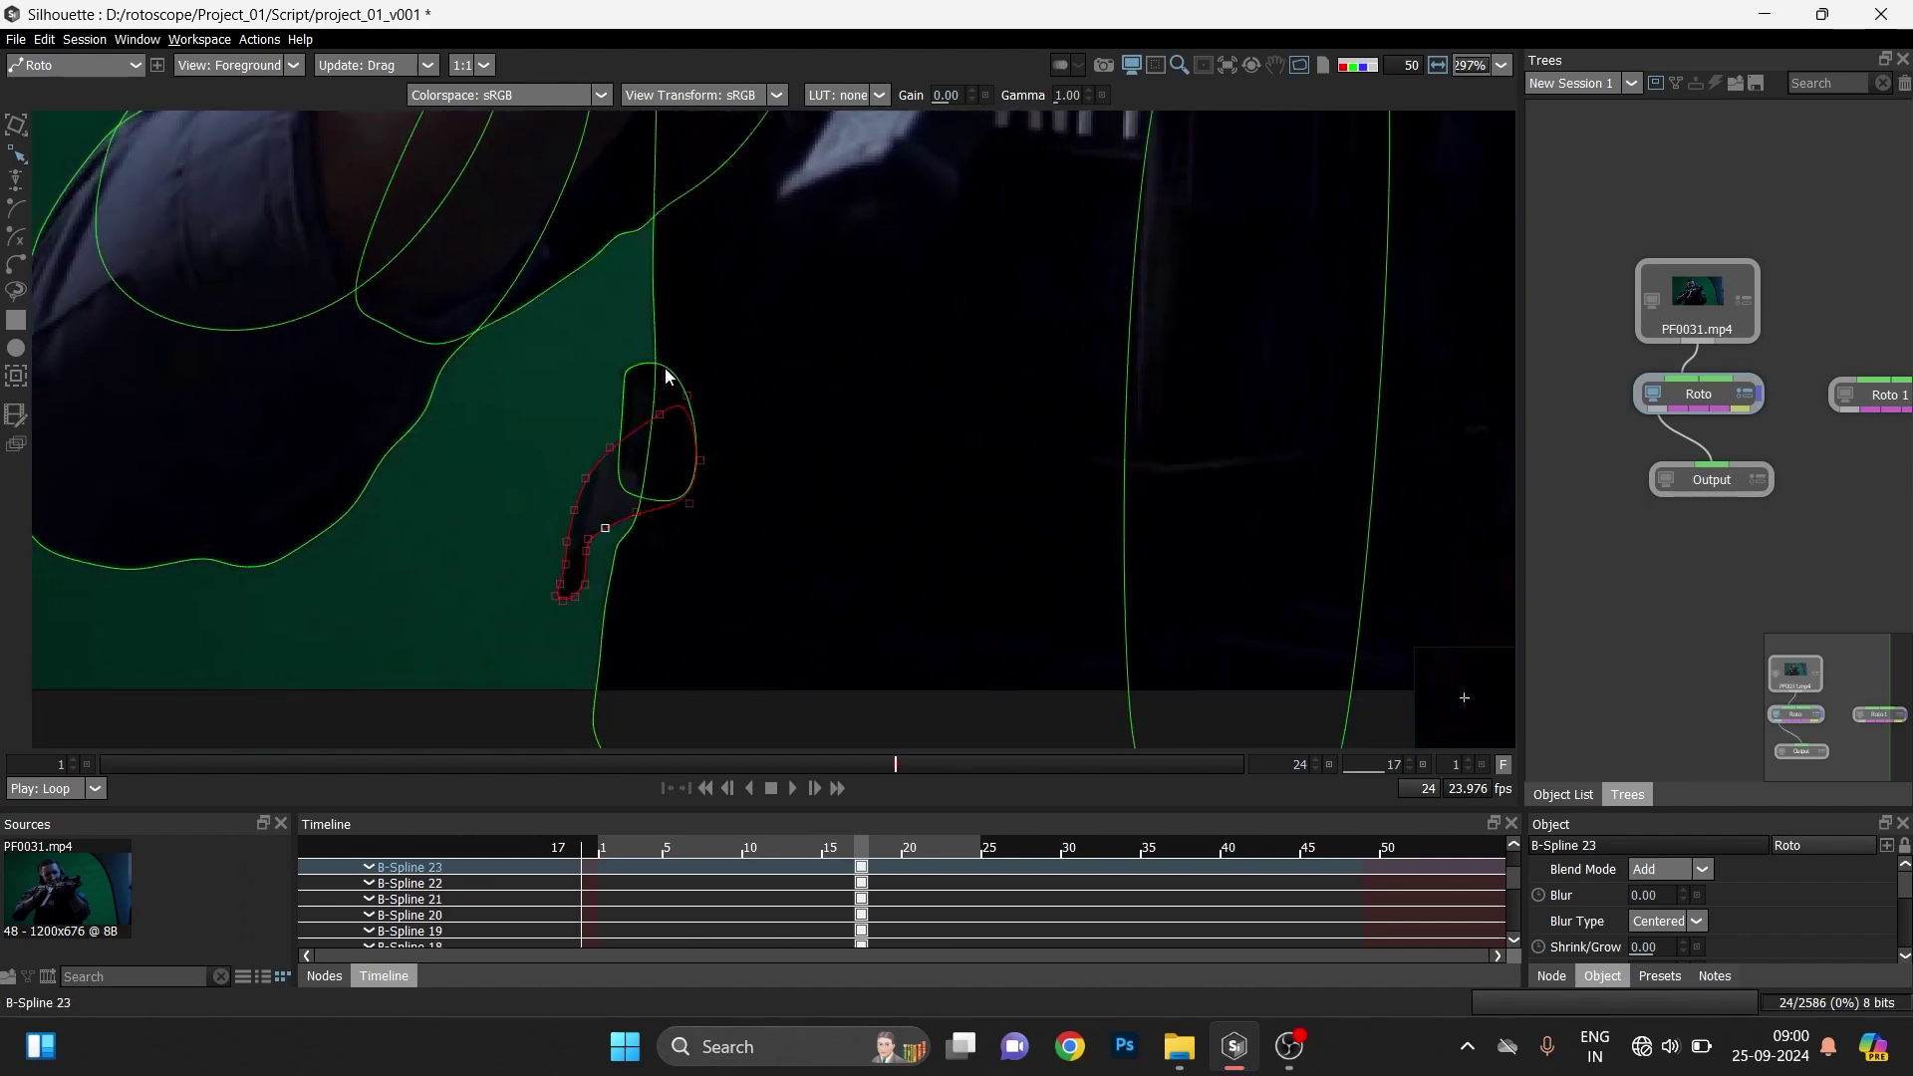
- Deselect the waist-strap shape and examine the large overlapping torso shapes together with the rifle and the arm supporting its barrel
{"action": "left_click", "coordinate": [720, 370]}
{"action": "scroll", "coordinate": [782, 454], "scroll_direction": "down", "scroll_amount": 5}
{"action": "scroll", "coordinate": [776, 483], "scroll_direction": "down", "scroll_amount": 4}
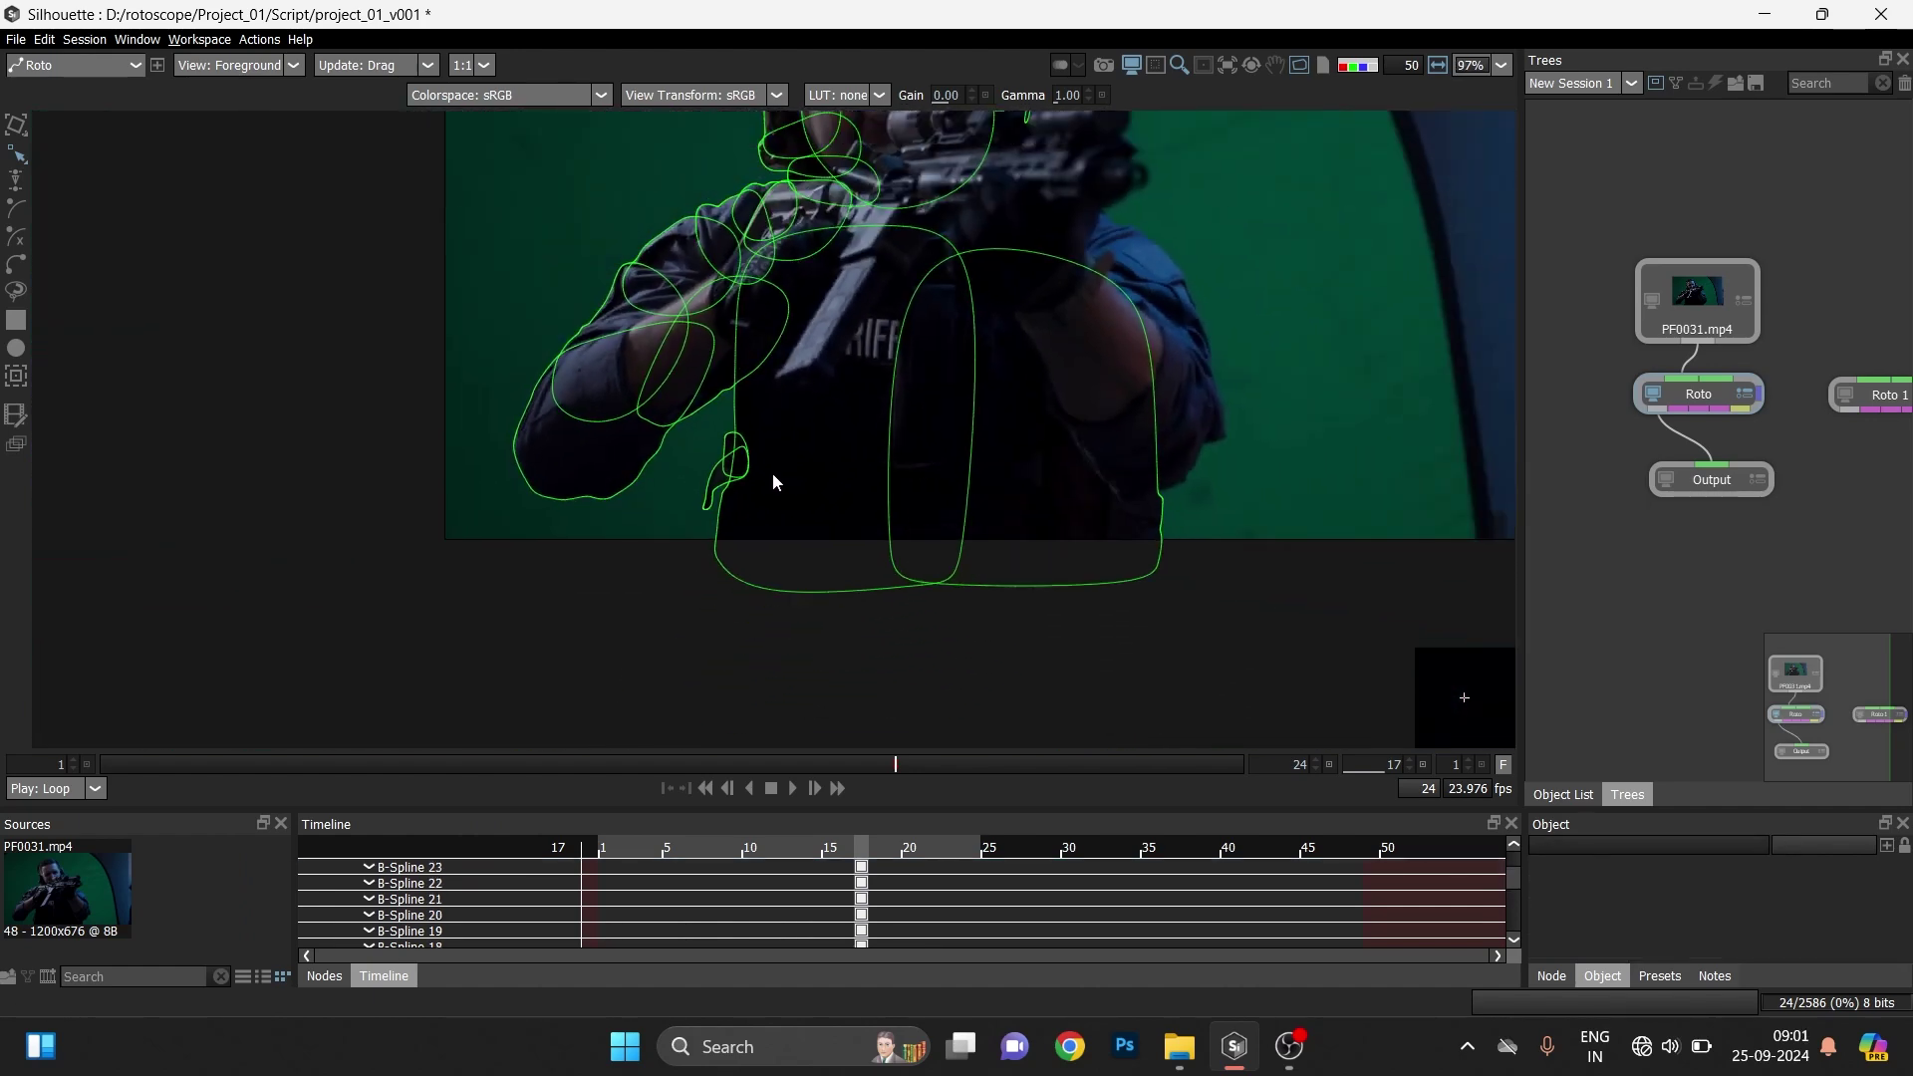
{"action": "scroll", "coordinate": [1103, 432], "scroll_direction": "up", "scroll_amount": 1}
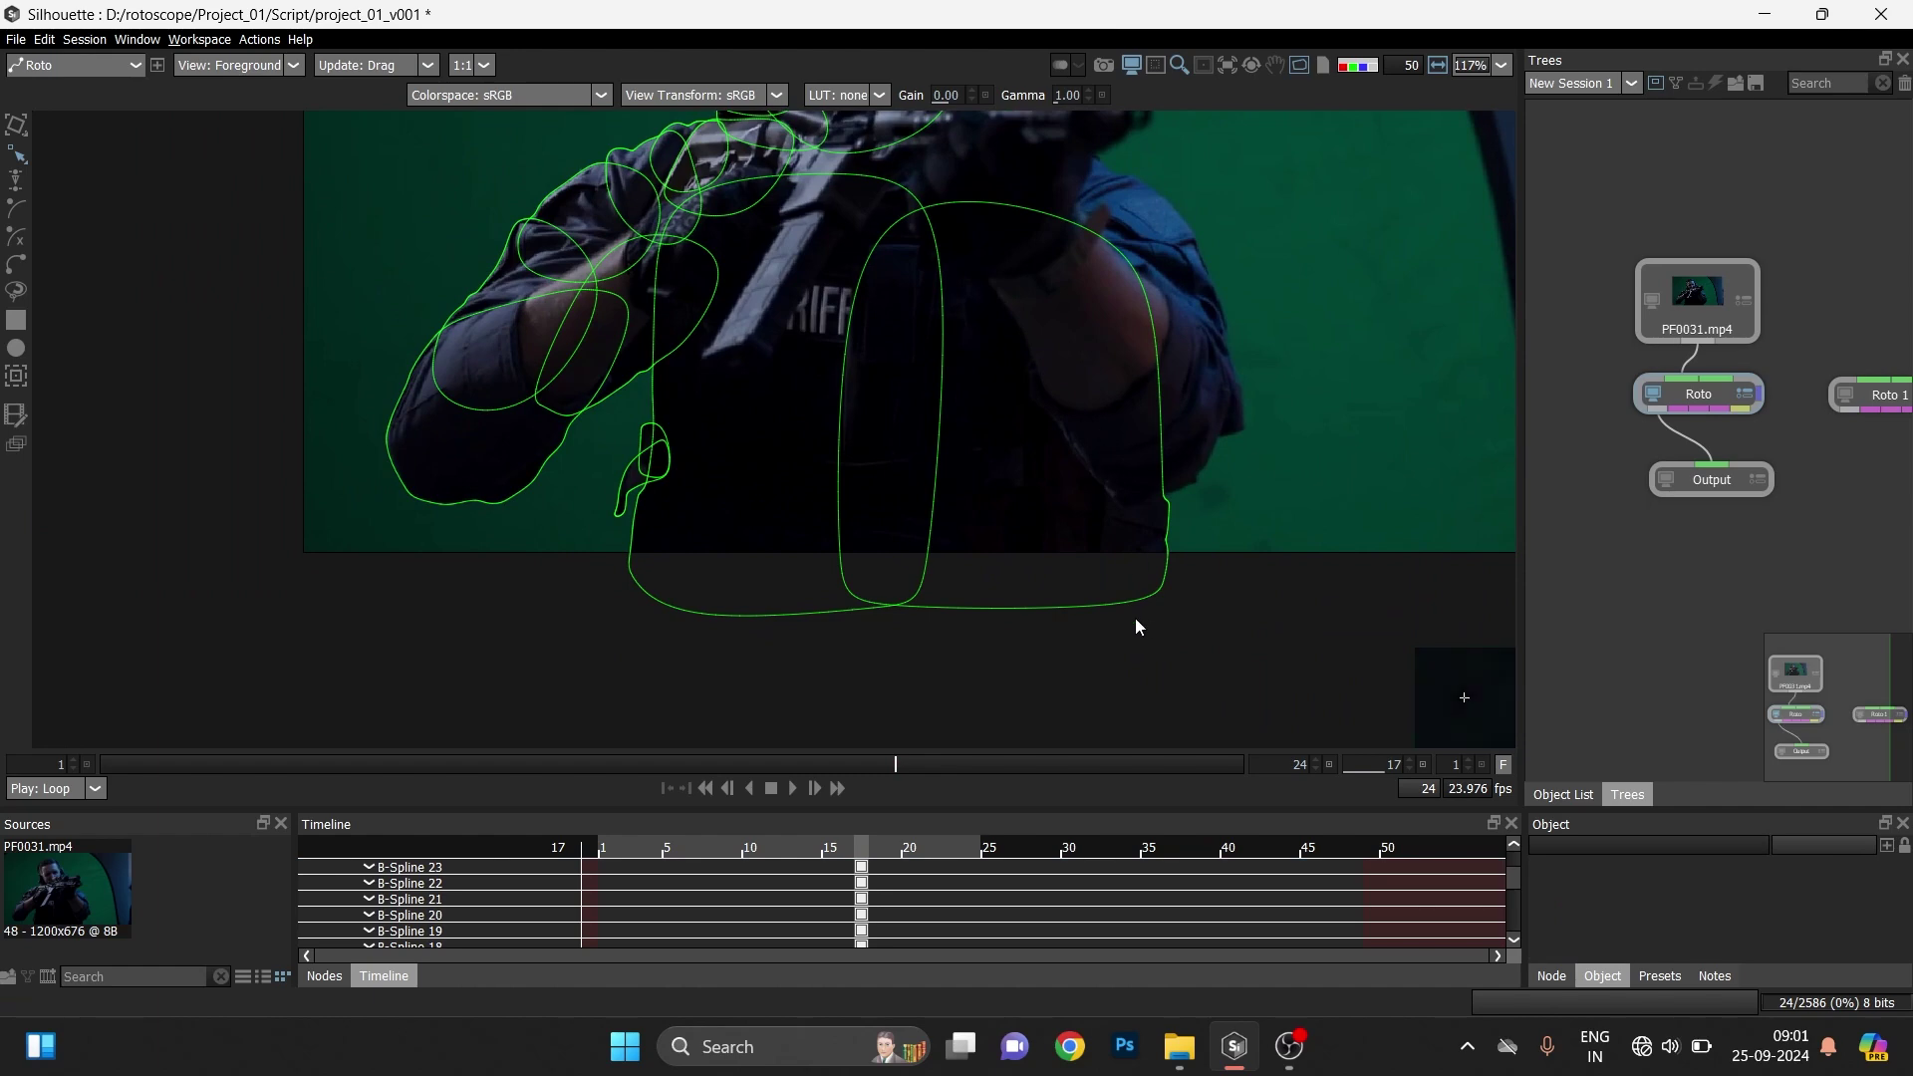
{"action": "scroll", "coordinate": [1103, 535], "scroll_direction": "up", "scroll_amount": 1}
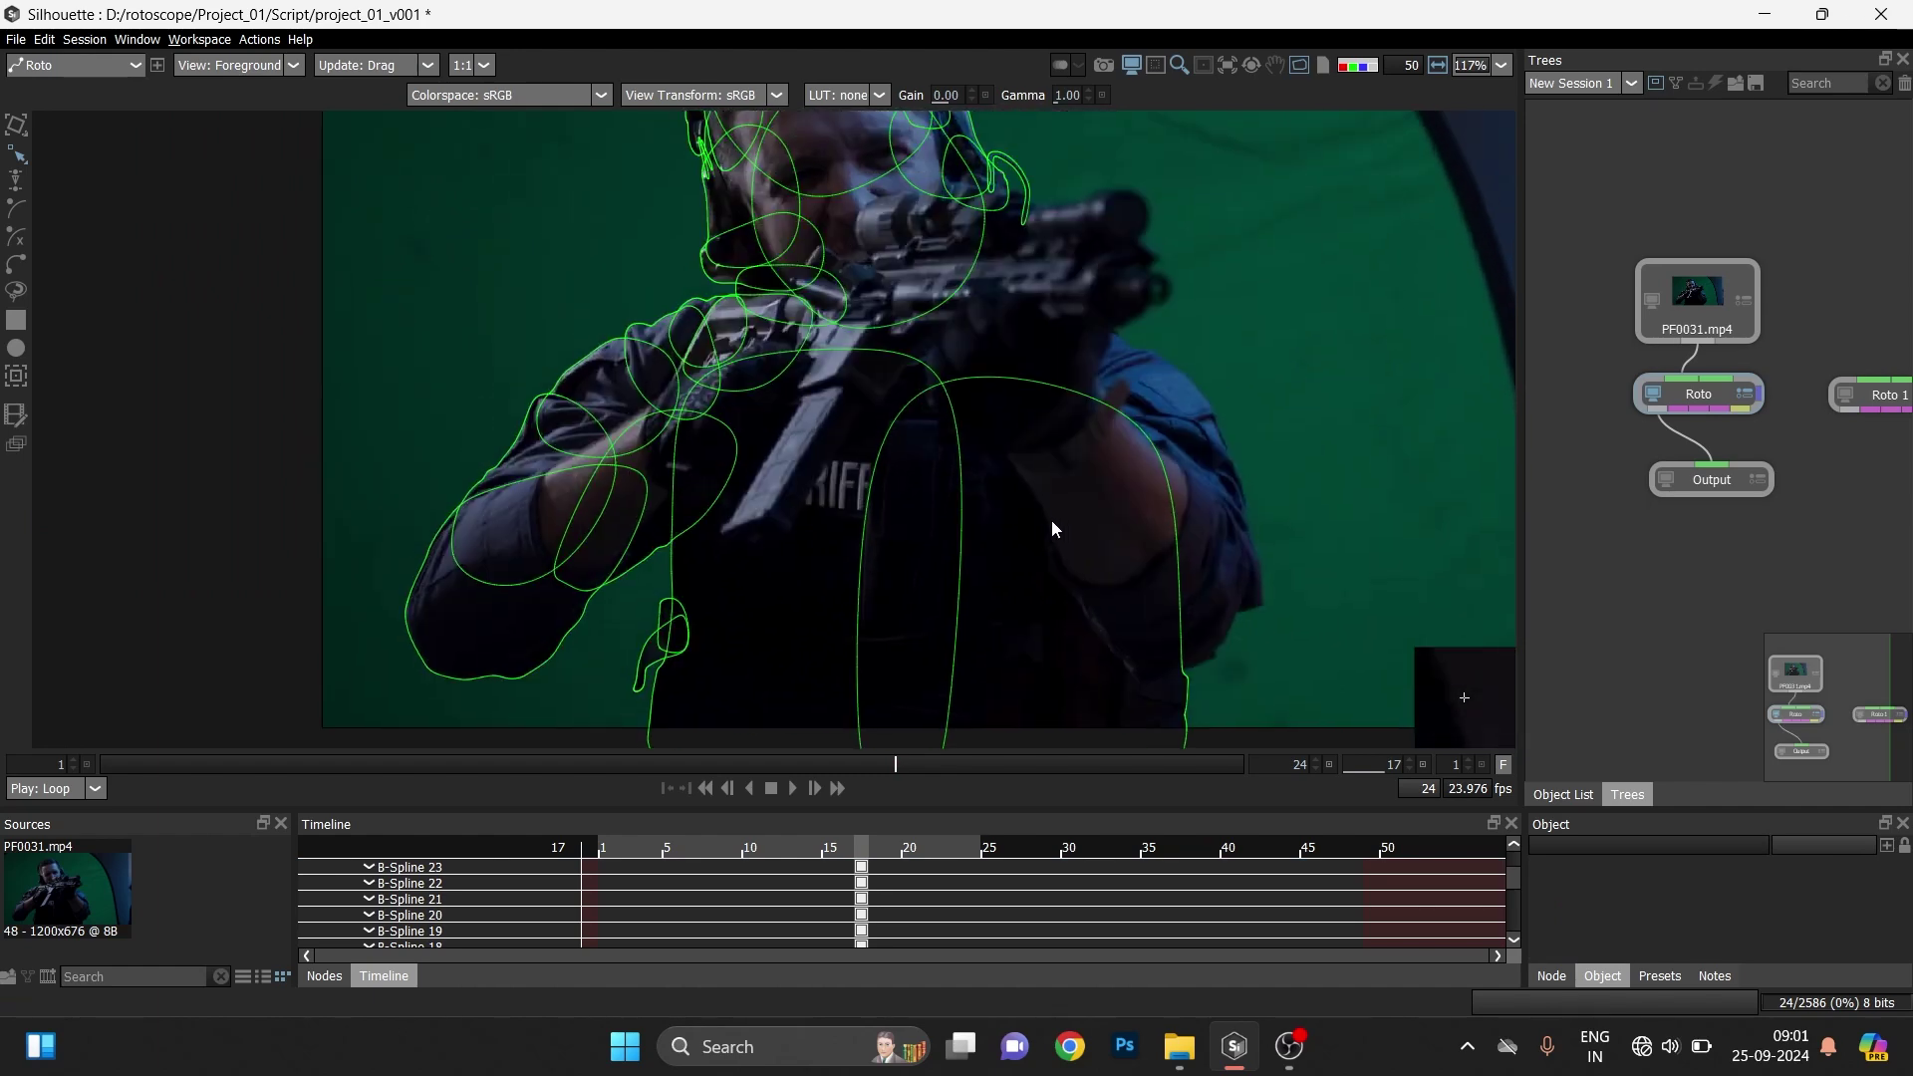
{"action": "scroll", "coordinate": [803, 506], "scroll_direction": "up", "scroll_amount": 2}
{"action": "scroll", "coordinate": [803, 514], "scroll_direction": "up", "scroll_amount": 1}
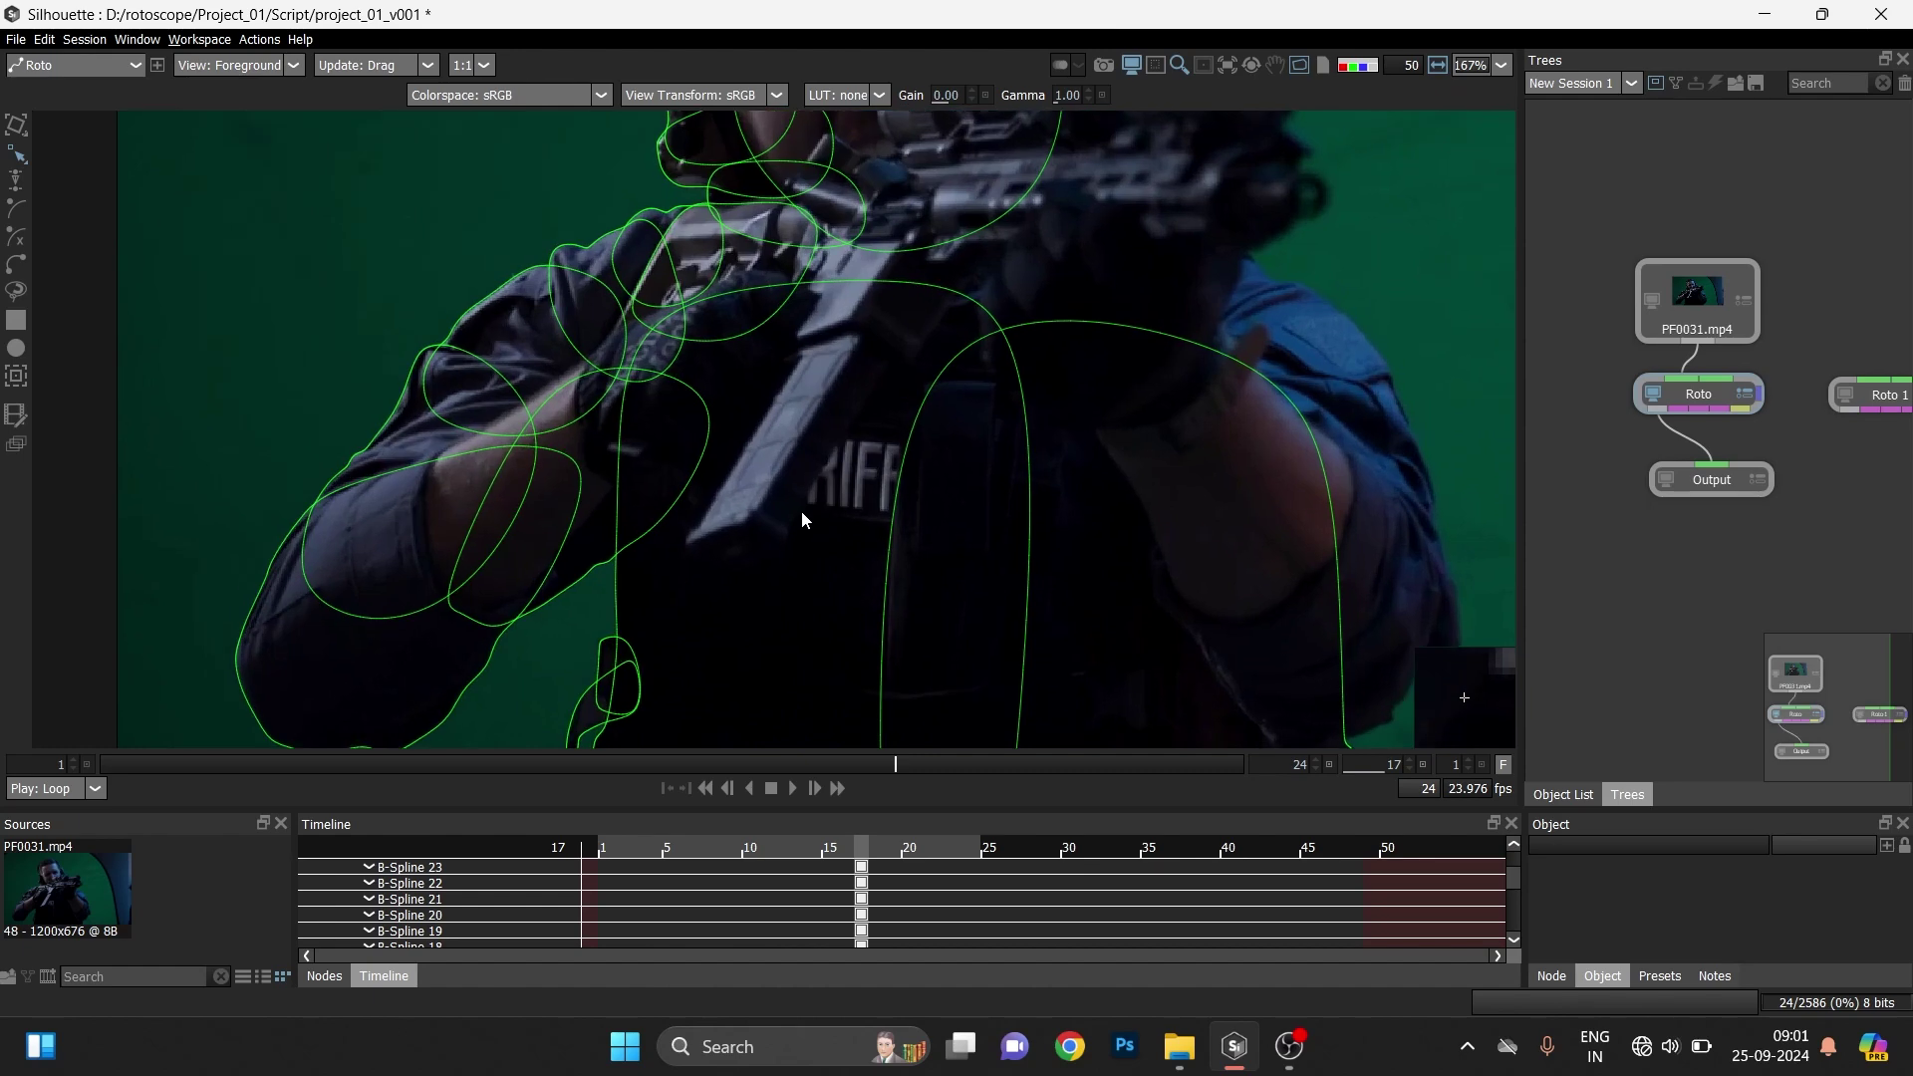
{"action": "scroll", "coordinate": [803, 514], "scroll_direction": "up", "scroll_amount": 2}
{"action": "left_click_drag", "start_coordinate": [1010, 464], "coordinate": [689, 606]}
{"action": "left_click_drag", "start_coordinate": [882, 461], "coordinate": [888, 628]}
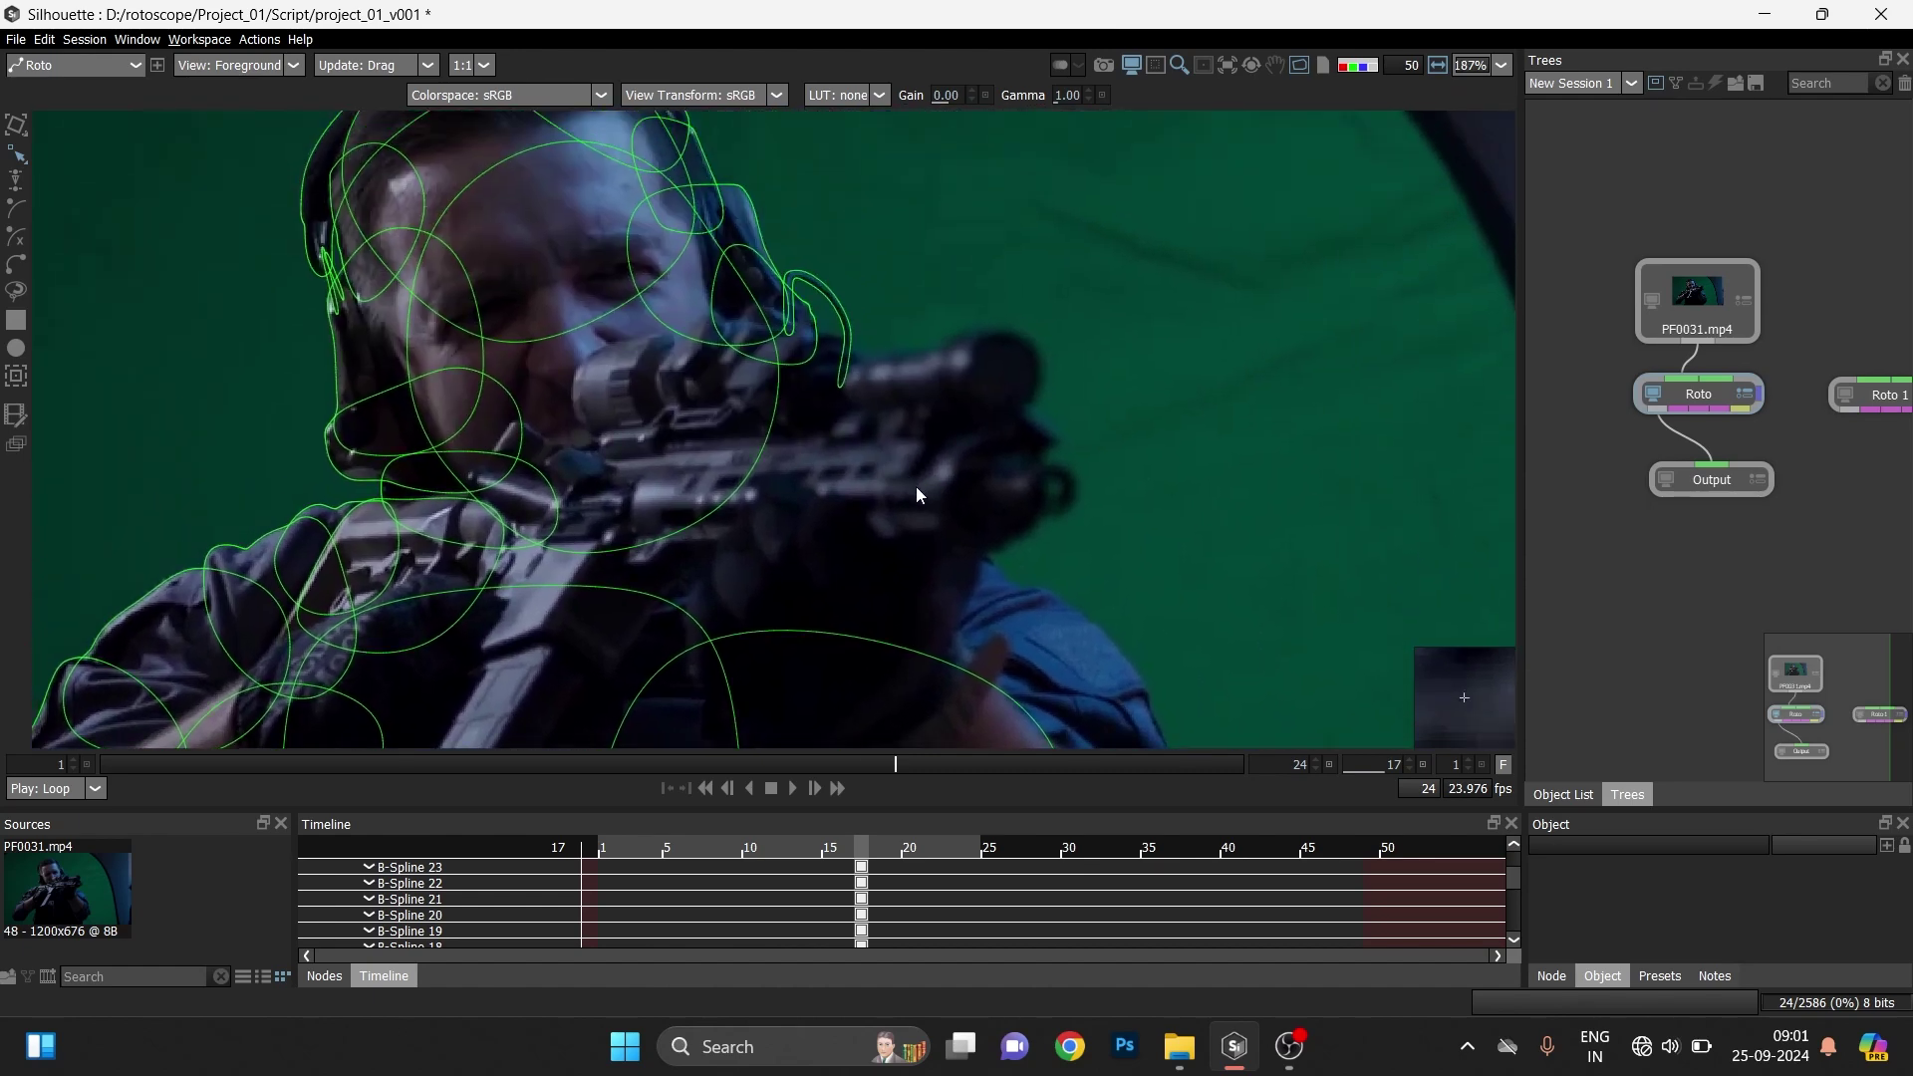
{"action": "left_click_drag", "start_coordinate": [917, 487], "coordinate": [843, 454]}
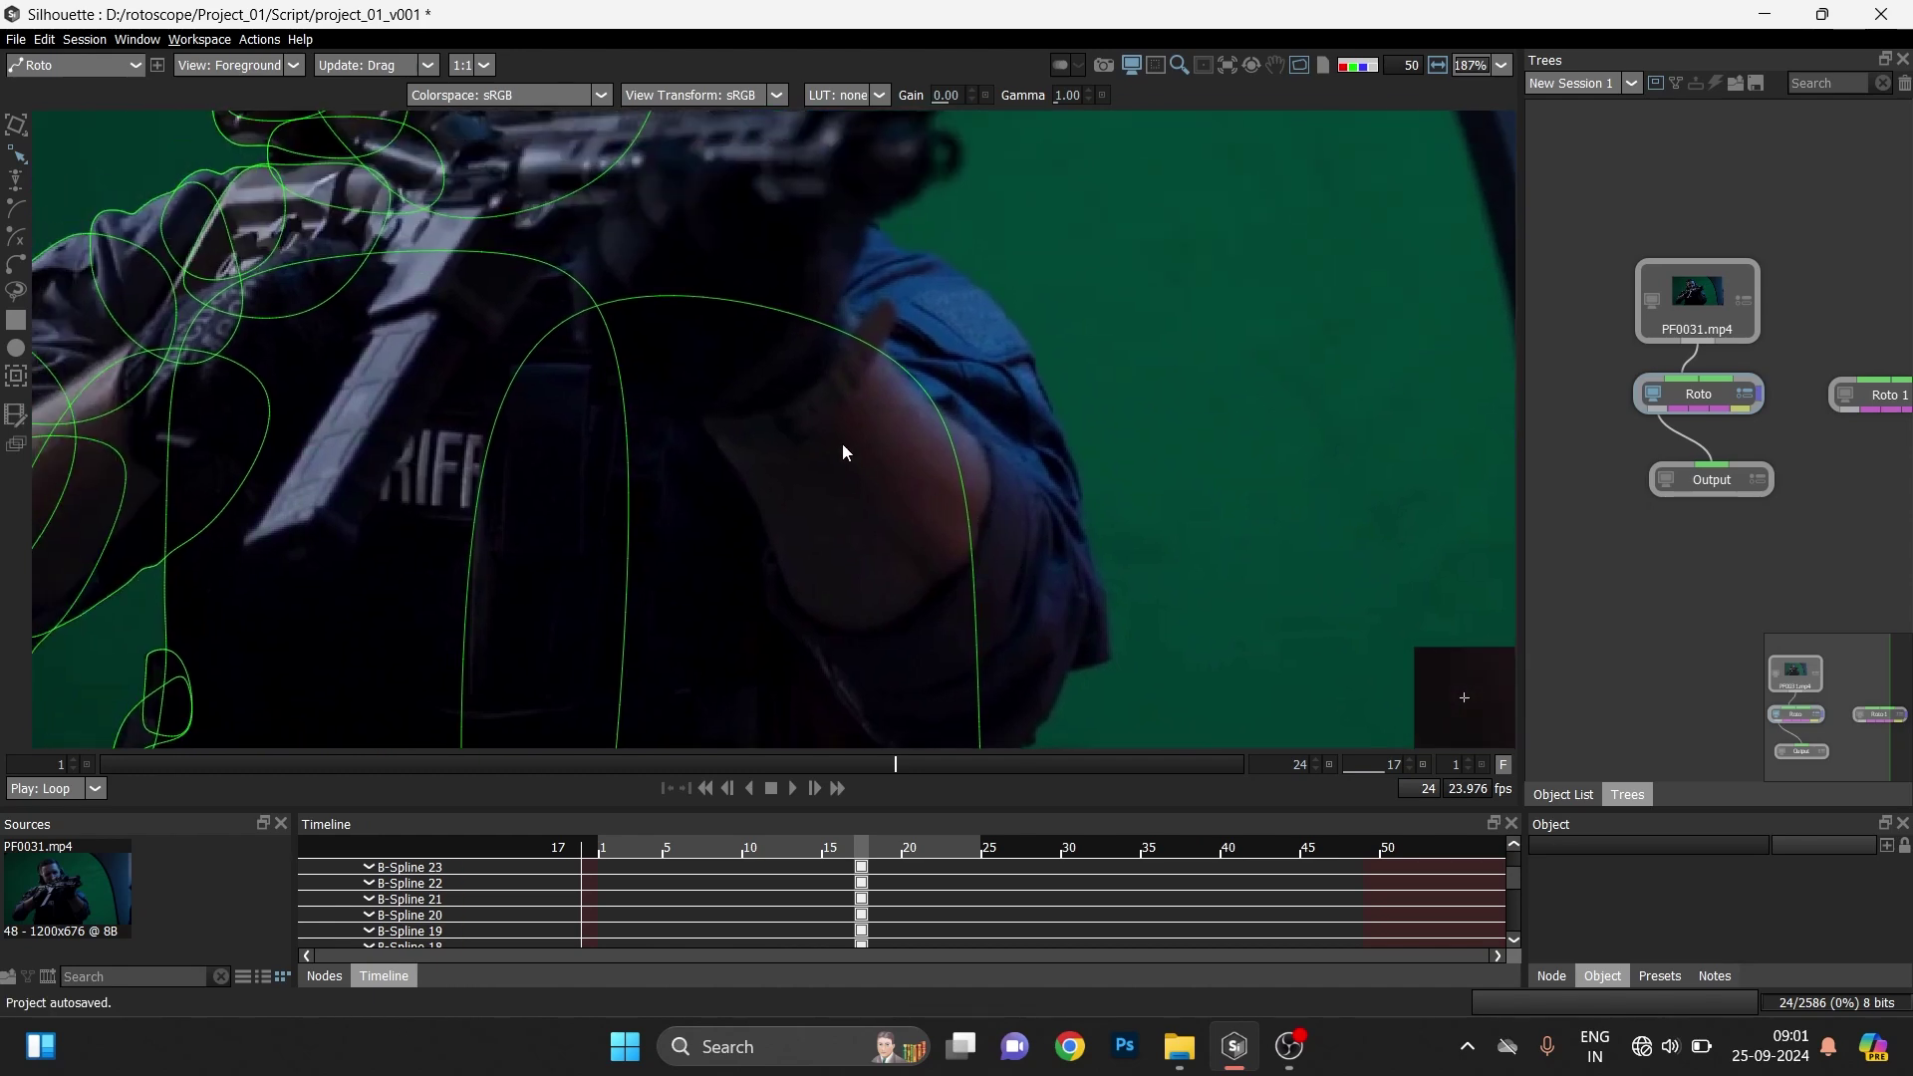
{"action": "left_click_drag", "start_coordinate": [863, 462], "coordinate": [991, 602]}
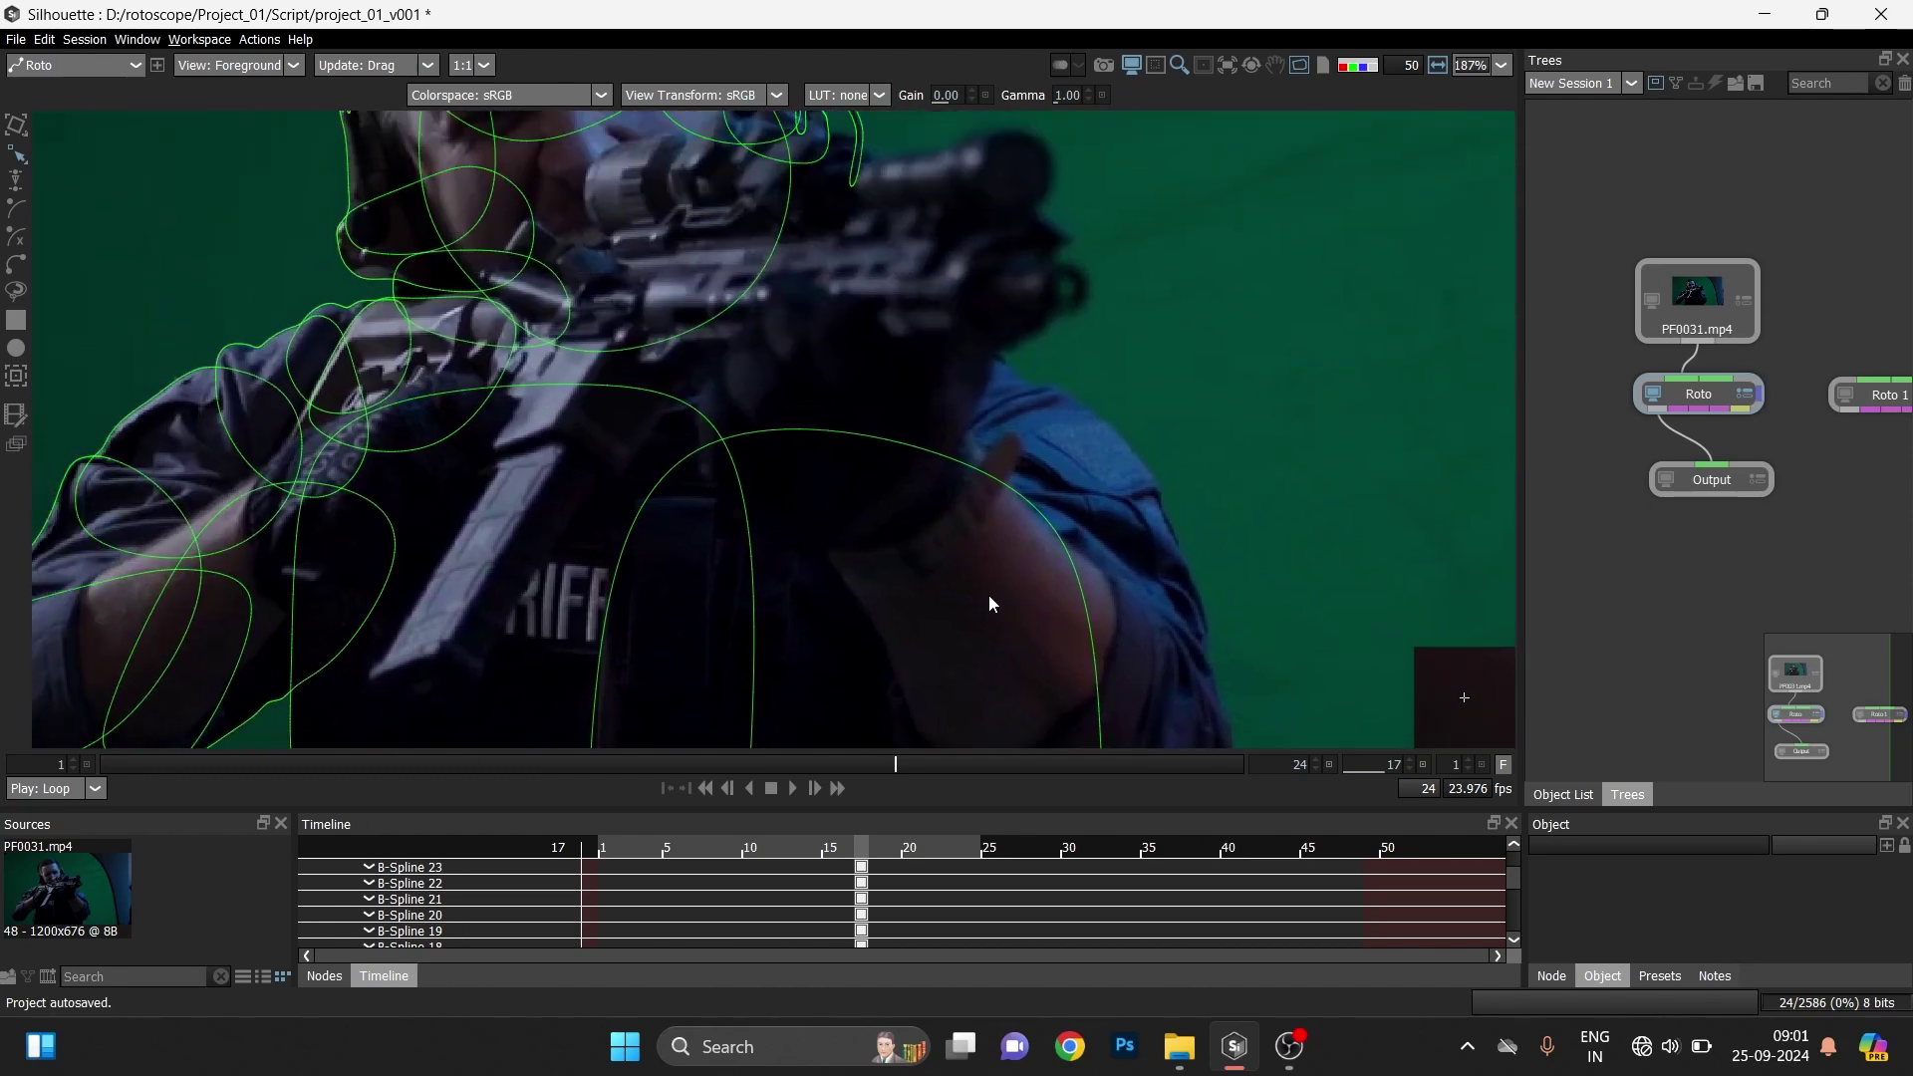